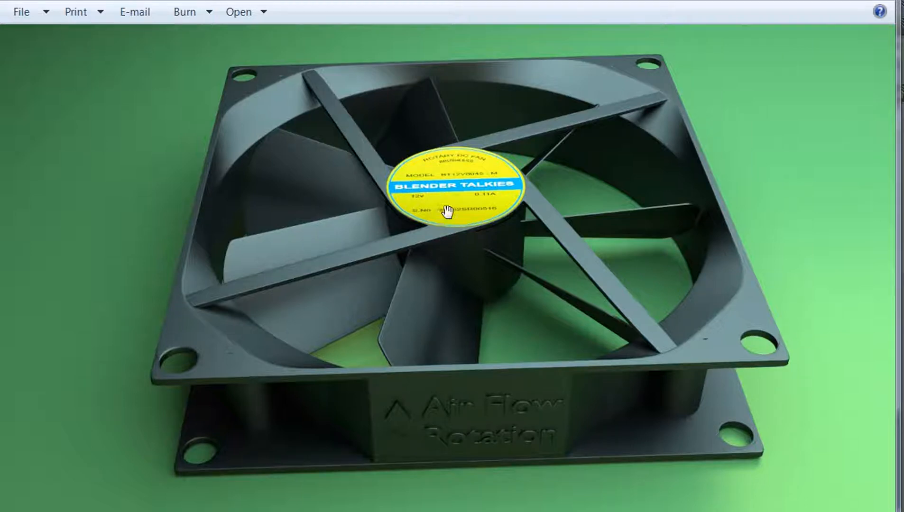
Leave the fan reference image, switch to Blender and delete the default cube
left_click(824, 1)
scroll(465, 234, "up", 3)
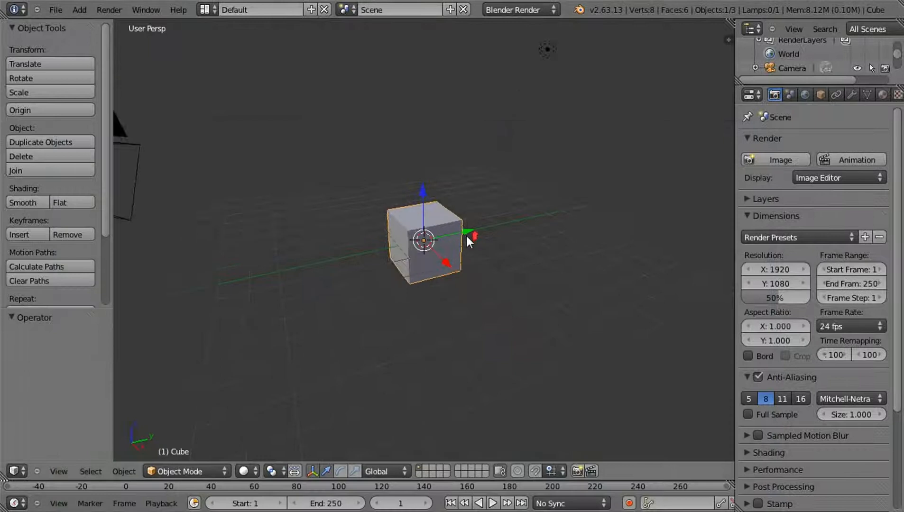
key("Delete")
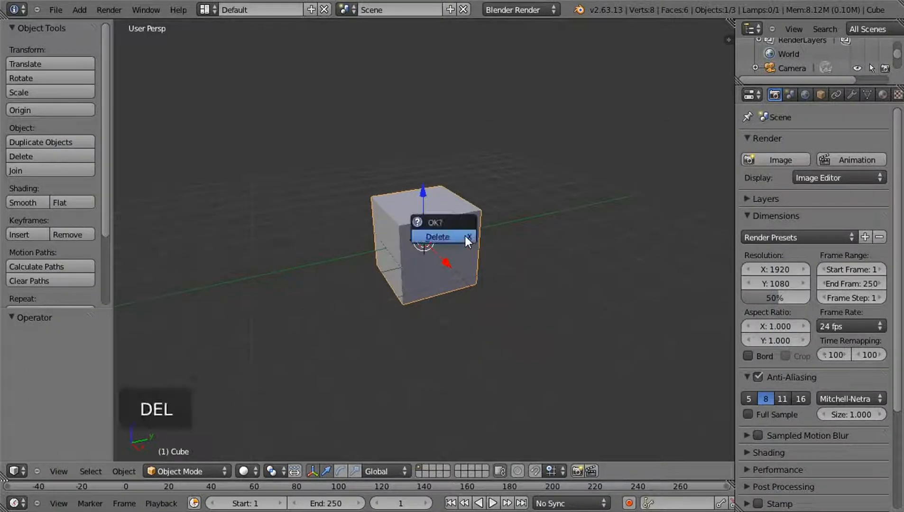
left_click(465, 236)
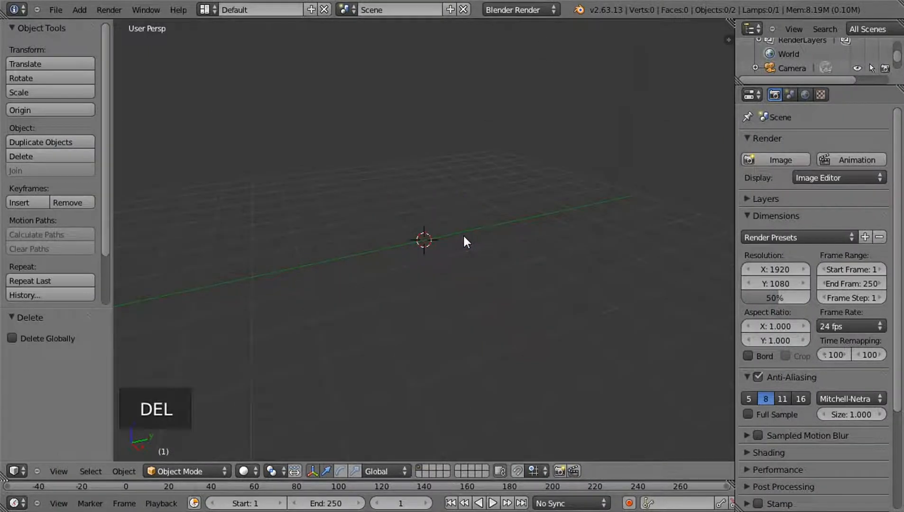
Add a cylinder in top orthographic view with 32 vertices, radius 1, depth 2 and Cap Fill Type set to Nothing
key("KP_7")
key("KP_5")
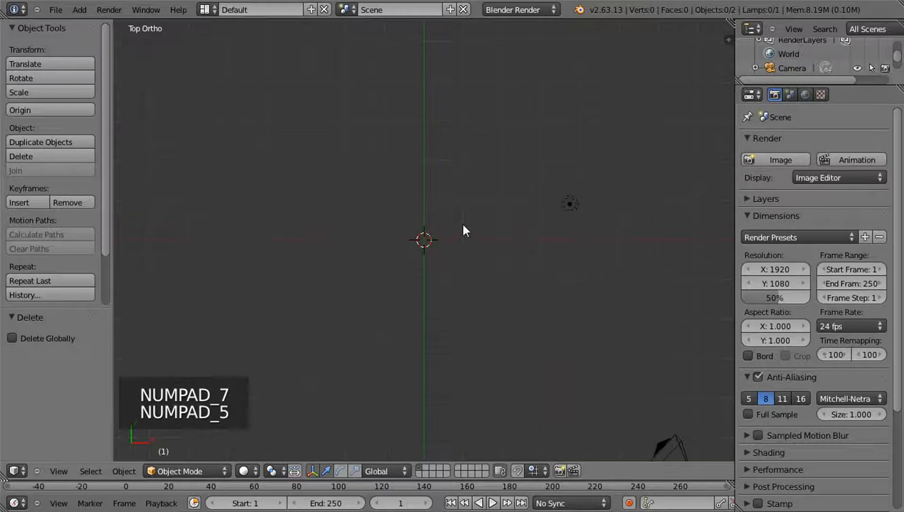
key("shift+a")
mouse_move(463, 224)
left_click(511, 291)
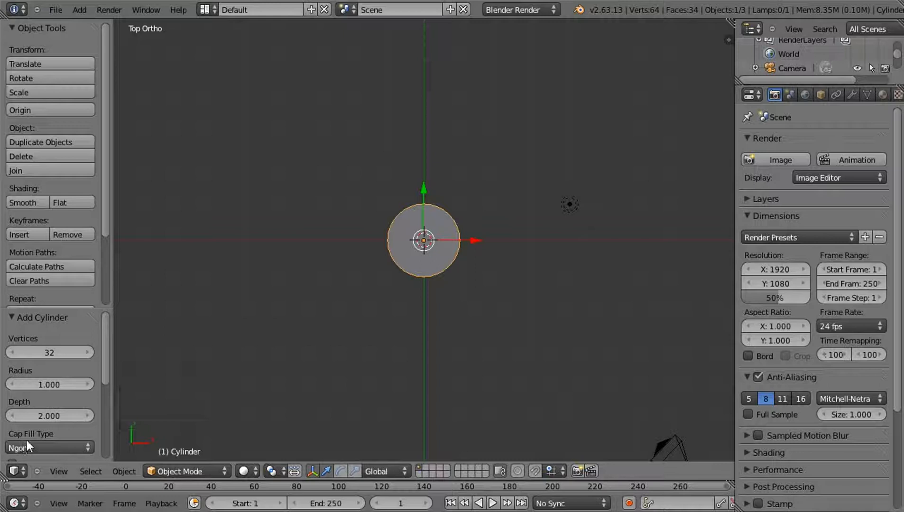
left_click(58, 445)
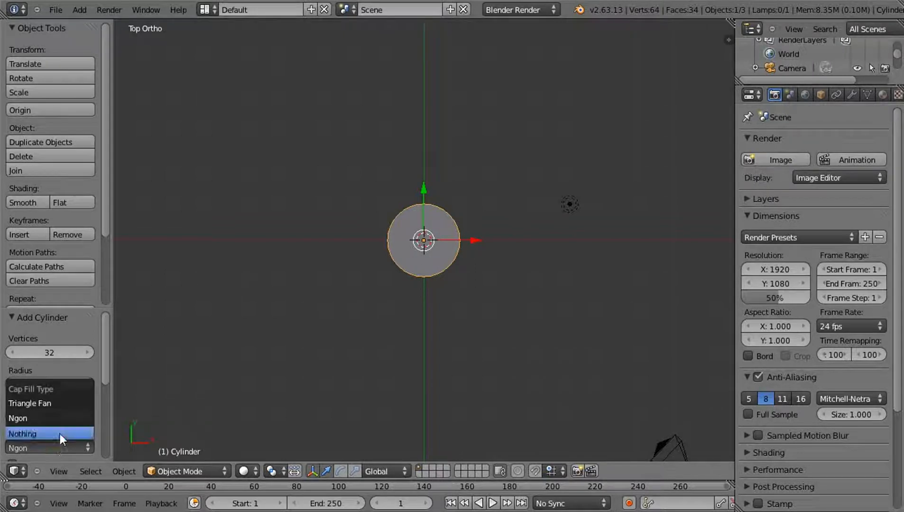
left_click(60, 434)
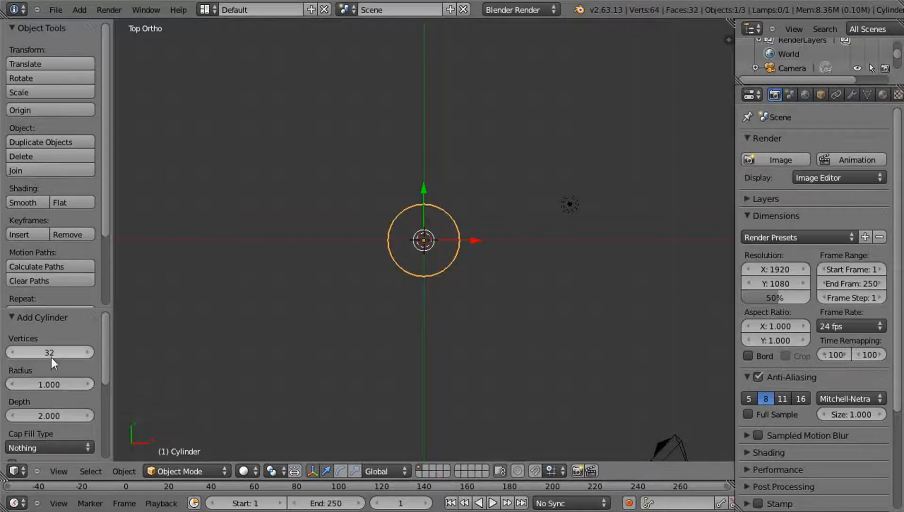
Flatten the whole cylinder mesh along Z to about one fifth of its height, working from the front view
key("KP_1")
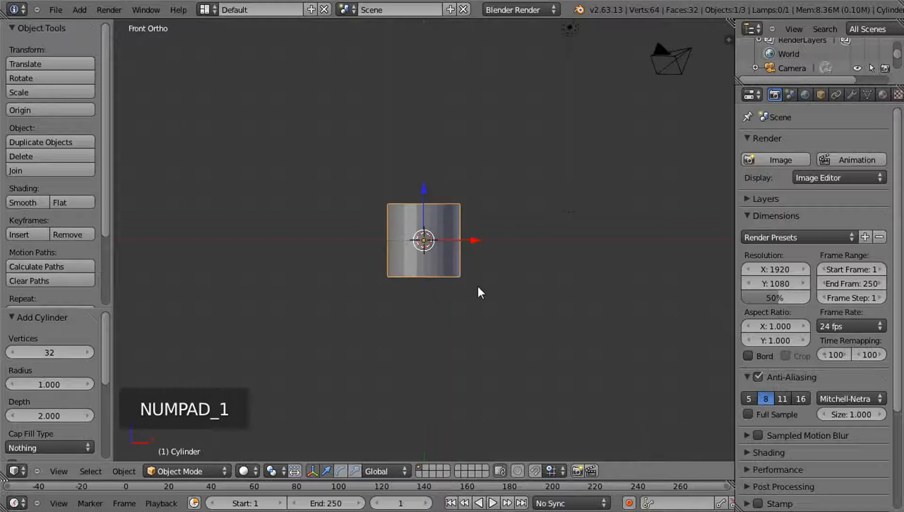
scroll(475, 286, "up", 5)
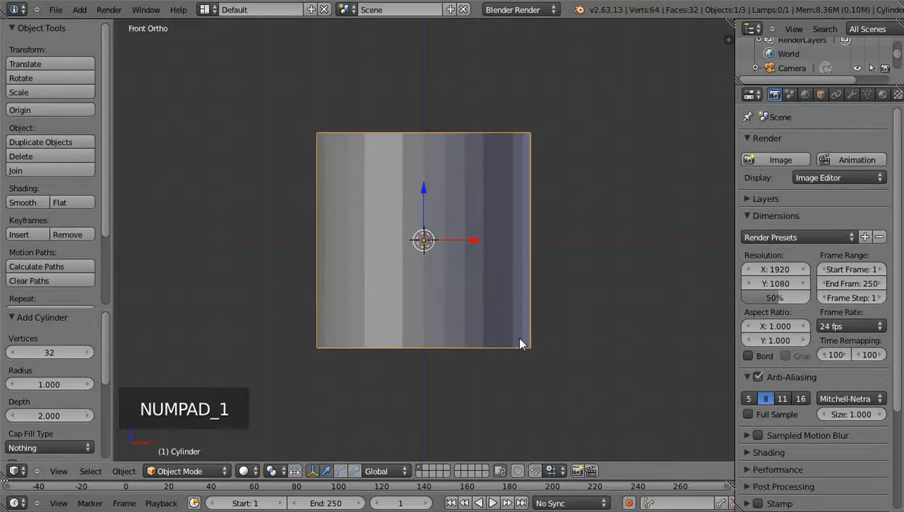
key("Tab")
scroll(501, 315, "up", 3)
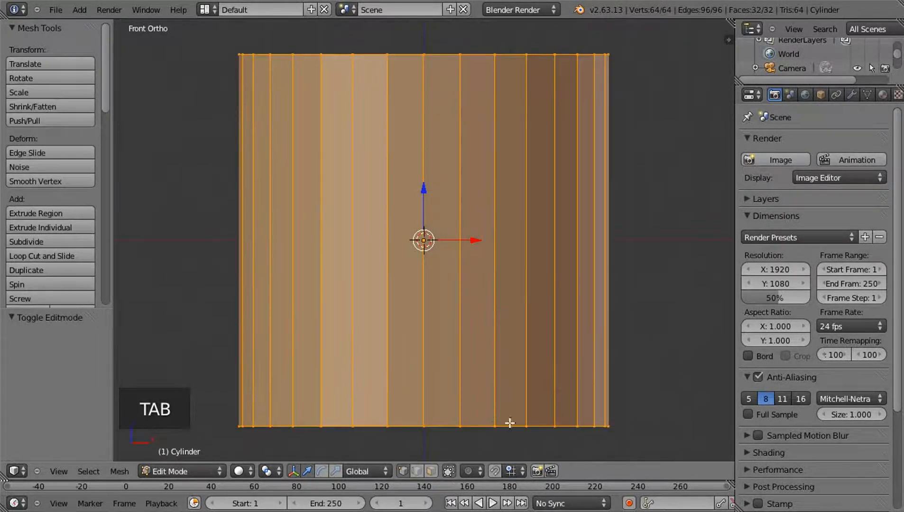
key("s")
key("z")
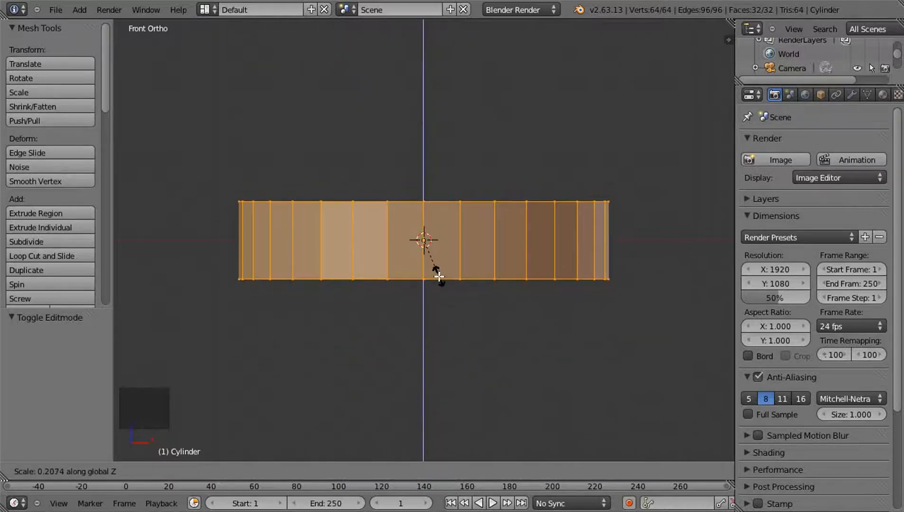
left_click(439, 274)
Extrude the cylinder's upper edge loop up about 0.111 along Z and scale it outward by about 1.173
key("a")
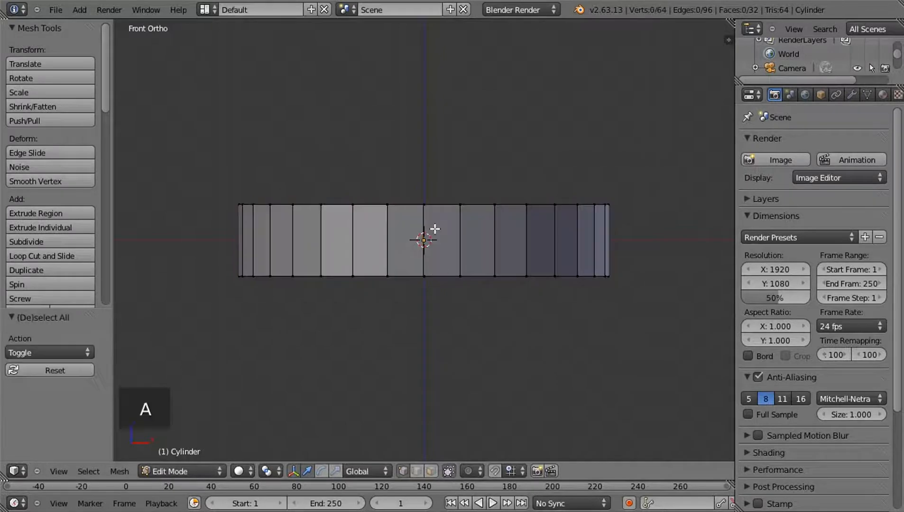
right_click(440, 203, "alt")
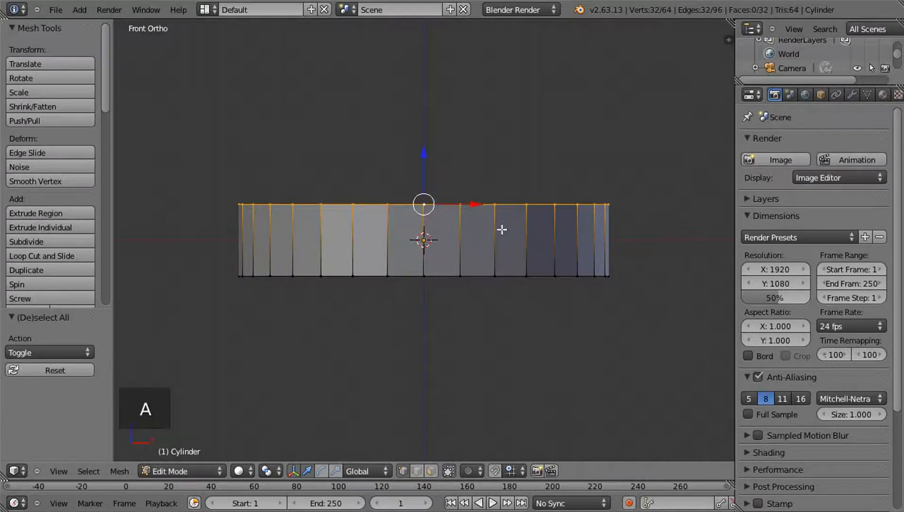
key("e")
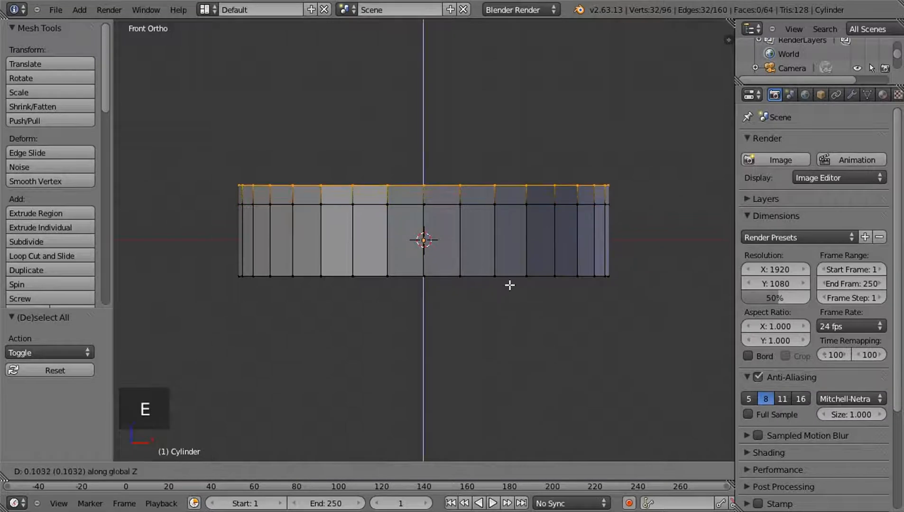
left_click(509, 284)
key("s")
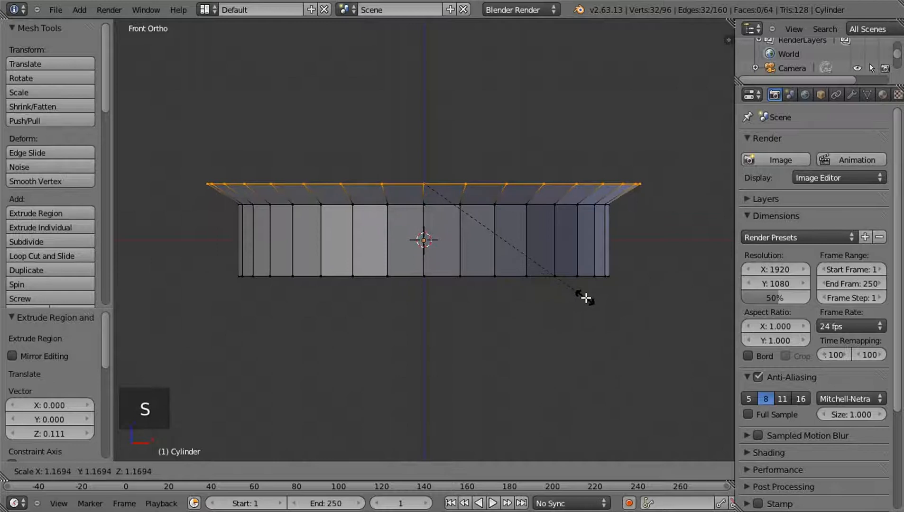
left_click(586, 297)
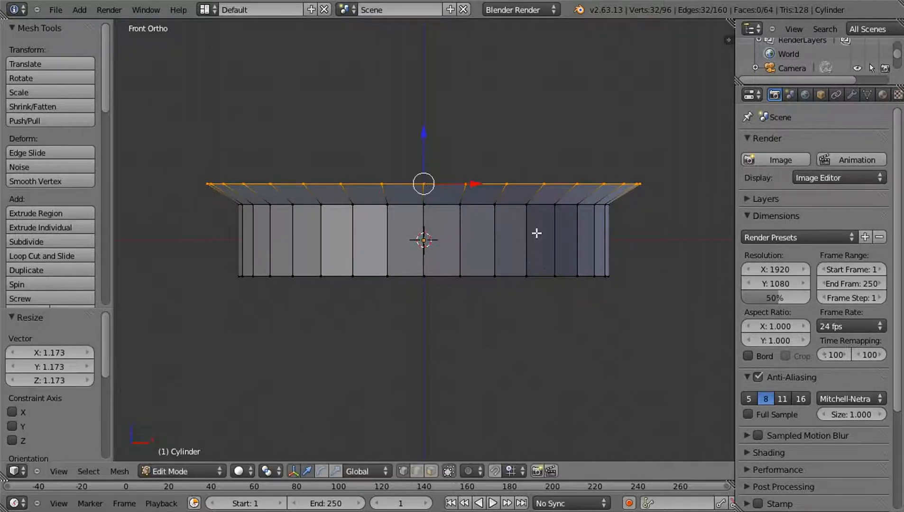
Delete the vertices of three quarters of the ring in wireframe top view, keeping only the -X, +Y quarter
key("KP_7")
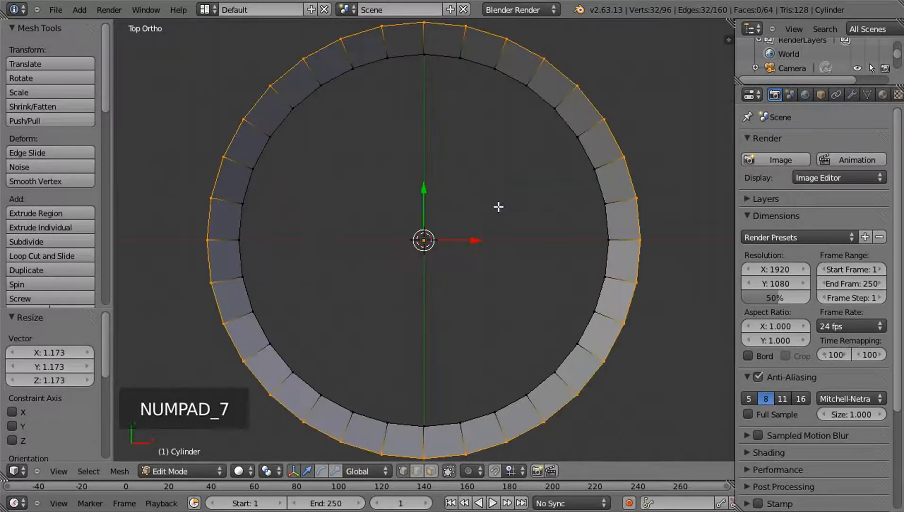
key("z")
key("a")
scroll(522, 194, "down", 3)
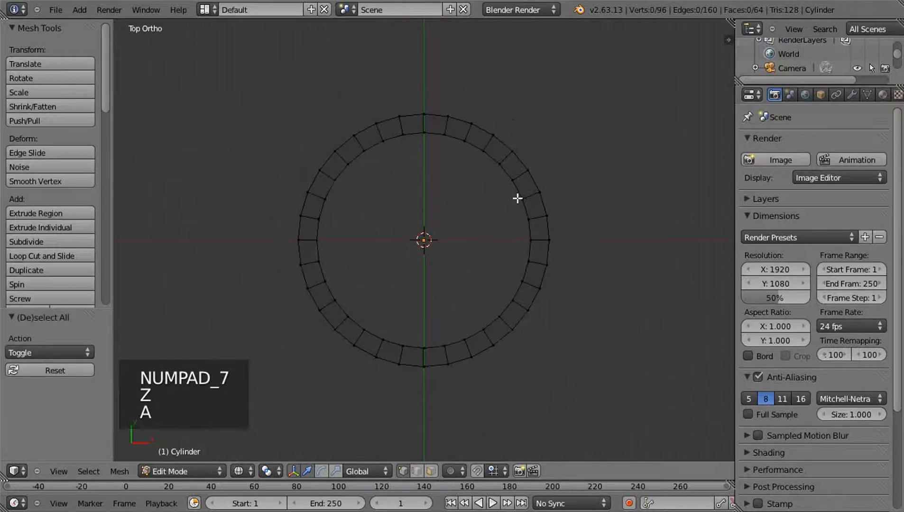
key("b")
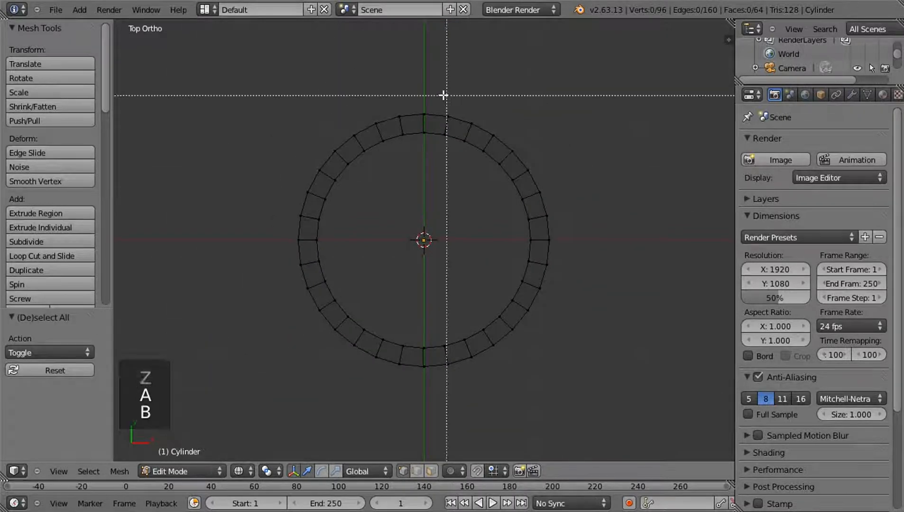
left_click_drag(436, 89, 570, 382)
key("b")
left_click_drag(255, 245, 617, 396)
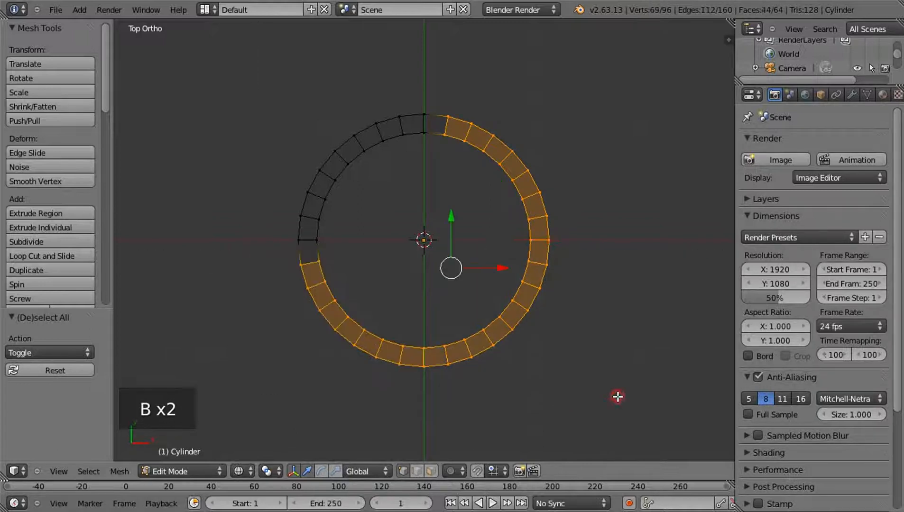
key("Delete")
left_click(583, 257)
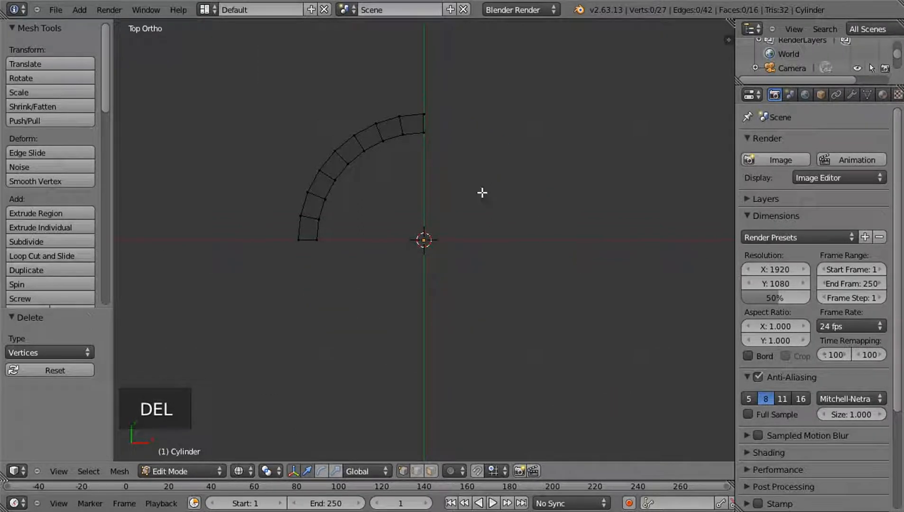
Straighten the last three outer rim vertices at the arc's -X end by scaling them to 0 along X
right_click(297, 238)
right_click(301, 217, "shift")
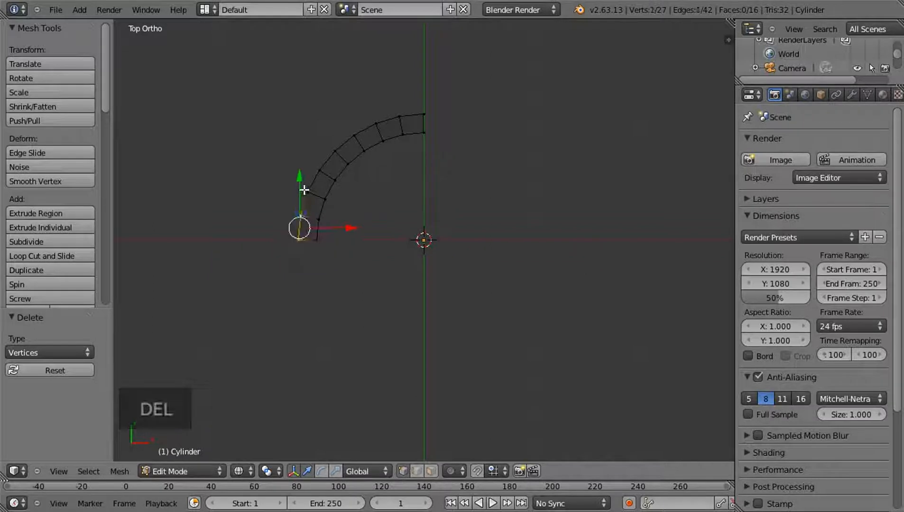
right_click(305, 189, "shift")
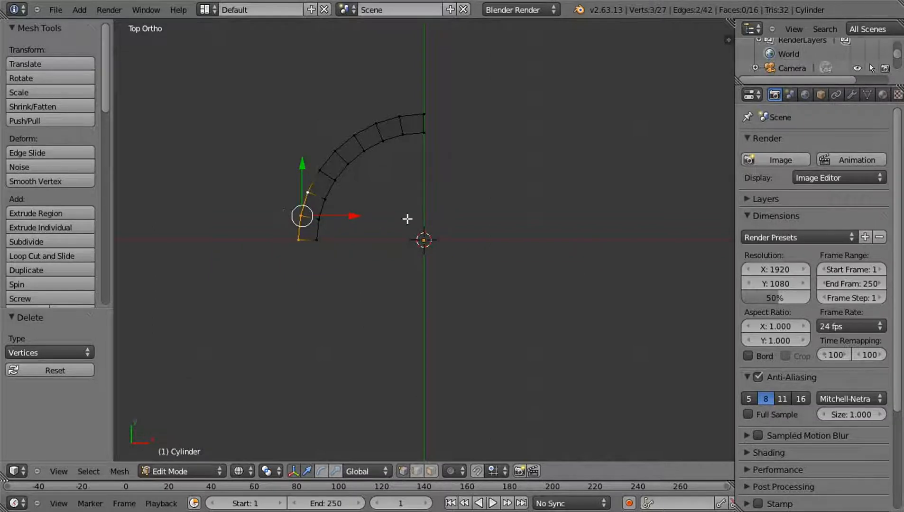
key("s")
key("x")
key("0")
key("Return")
key("a")
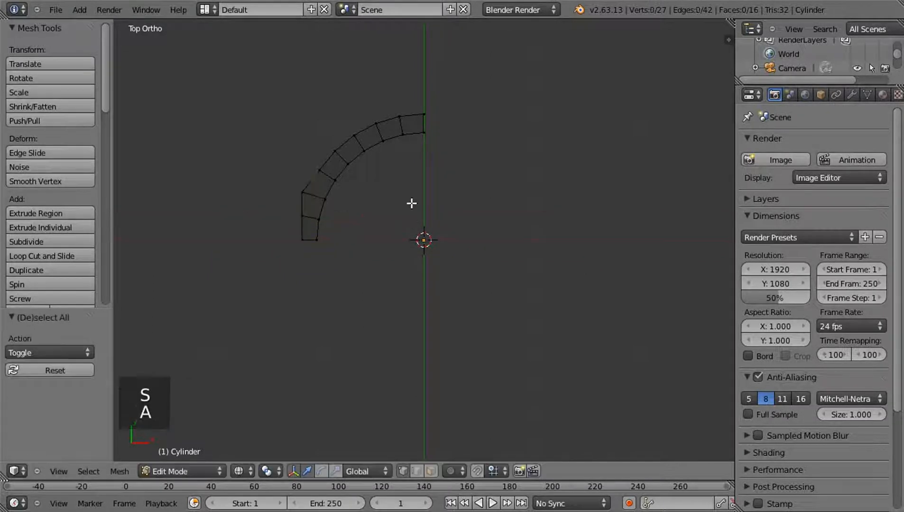
Straighten the last three outer rim vertices at the arc's +Y end by scaling them to 0 along Y
right_click(423, 113)
right_click(379, 116, "shift")
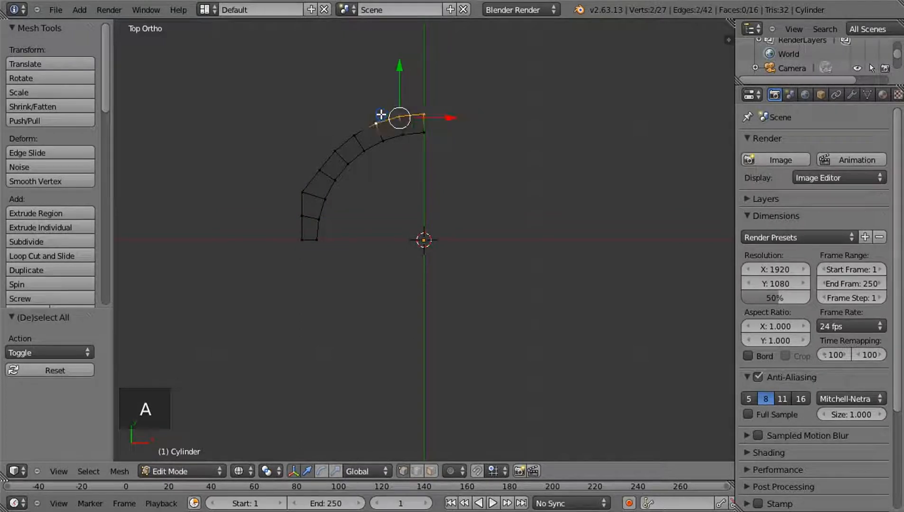
key("s")
key("y")
key("0")
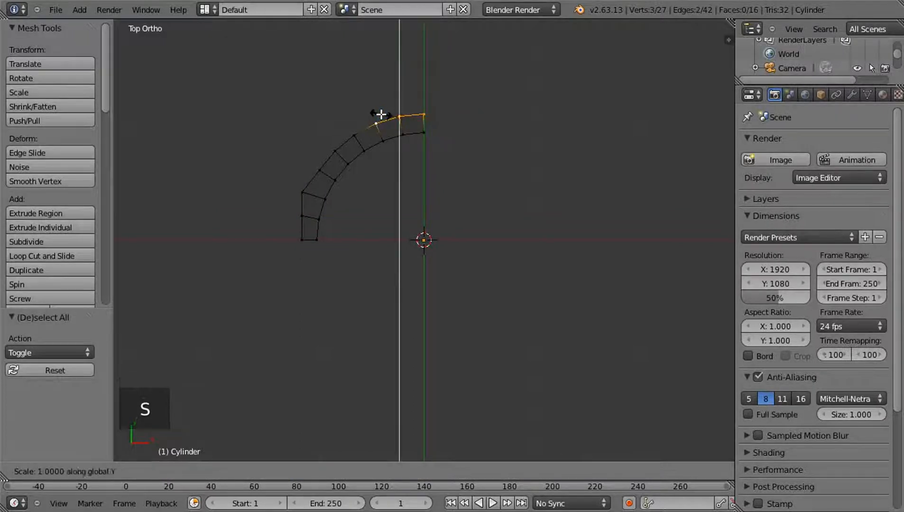
key("Return")
key("a")
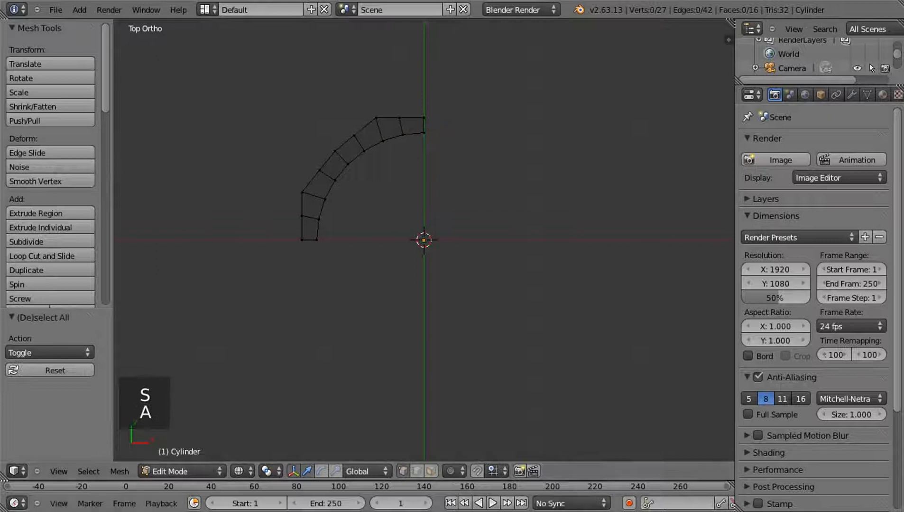
Set the snap element to Vertex and move the three outer vertices at the -X end along X, snapped to the inner rim's end vertex
left_click(496, 465)
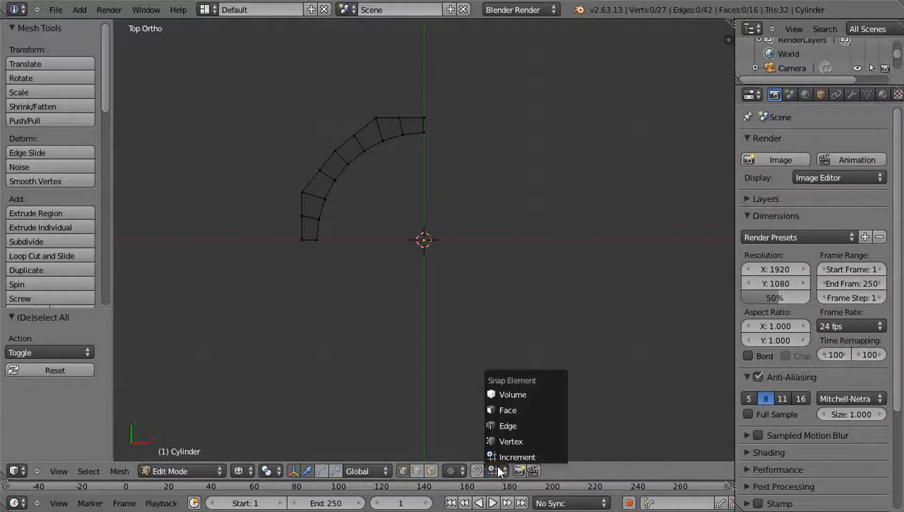
left_click(497, 442)
middle_click_drag(334, 243, 433, 285, "shift")
right_click(336, 272)
right_click(337, 241, "shift")
right_click(337, 221, "shift")
scroll(434, 284, "up", 6)
middle_click_drag(288, 357, 353, 243, "shift")
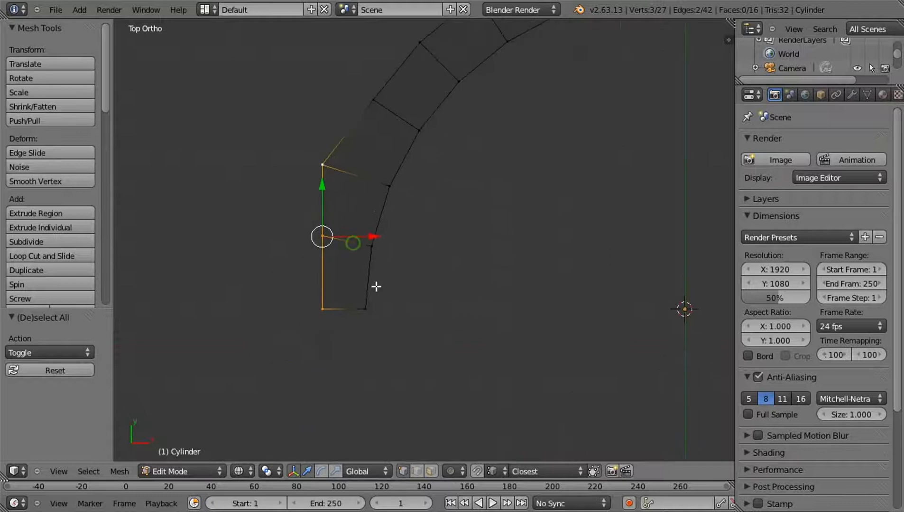
key("g")
key("x")
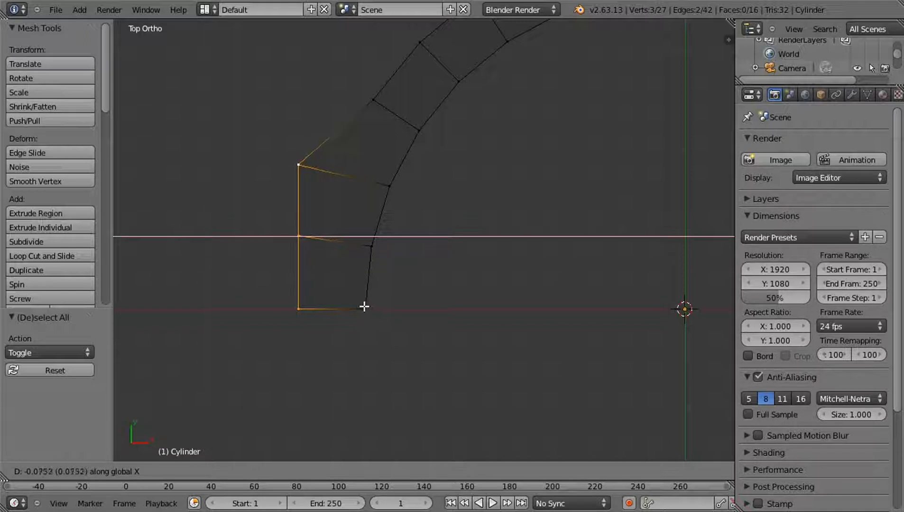
key("ctrl")
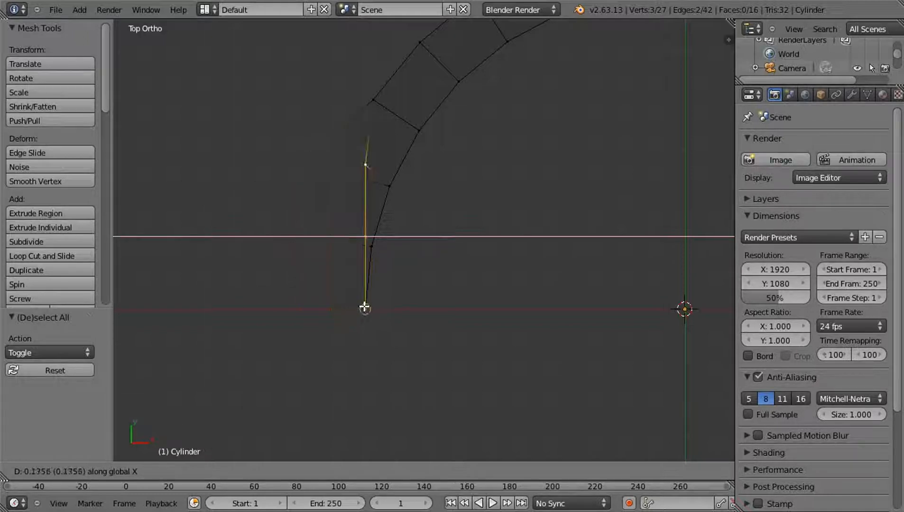
left_click(365, 308)
middle_click_drag(435, 269, 356, 145)
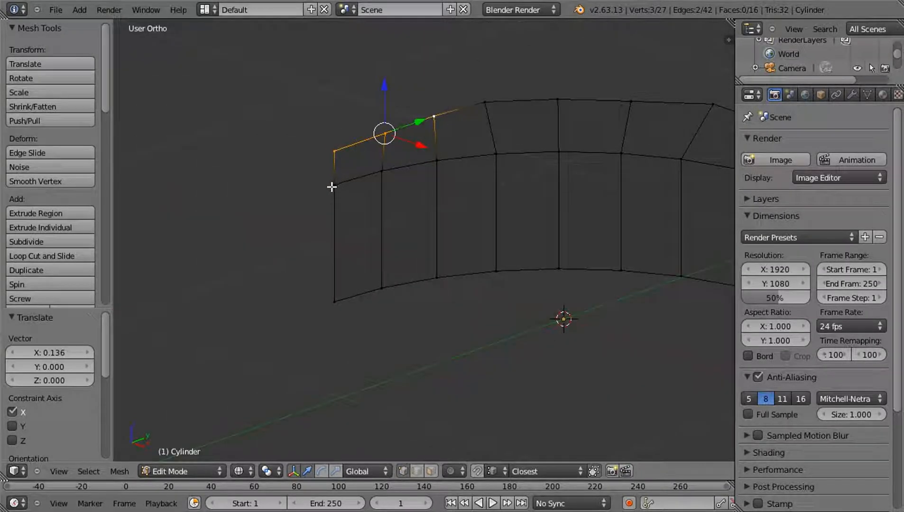
key("KP_7")
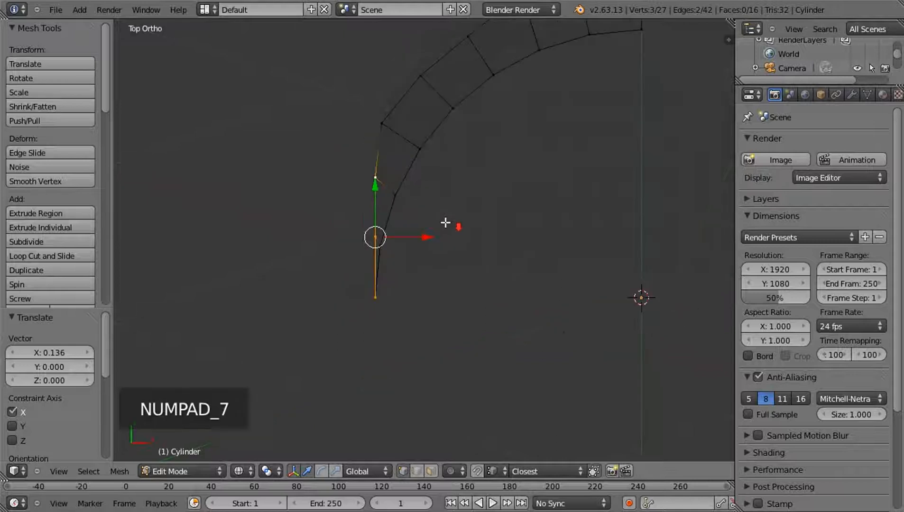
Move the three outer vertices at the arc's +Y end along Y, snapped to the inner rim's end vertex, and restore solid shading
middle_click_drag(498, 167, 413, 293, "shift")
right_click(548, 137)
right_click(490, 136, "shift")
right_click(430, 127, "shift")
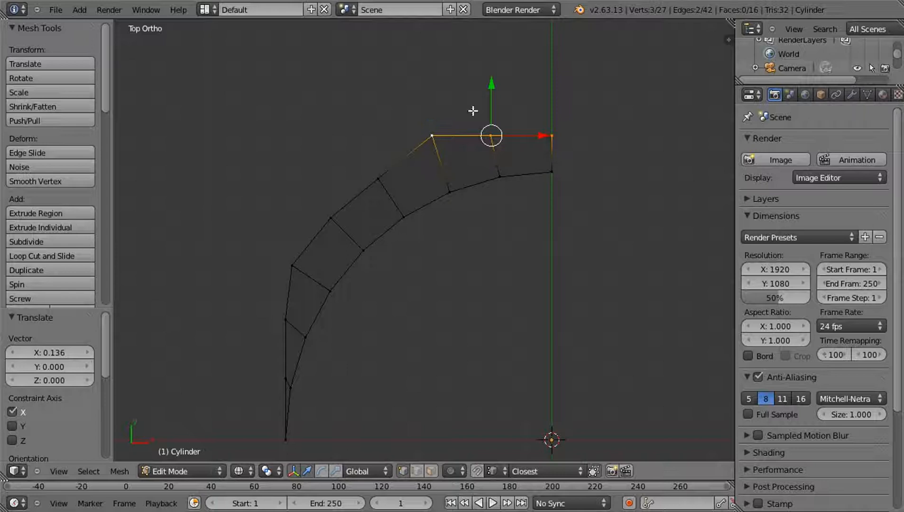
middle_click_drag(526, 136, 524, 297)
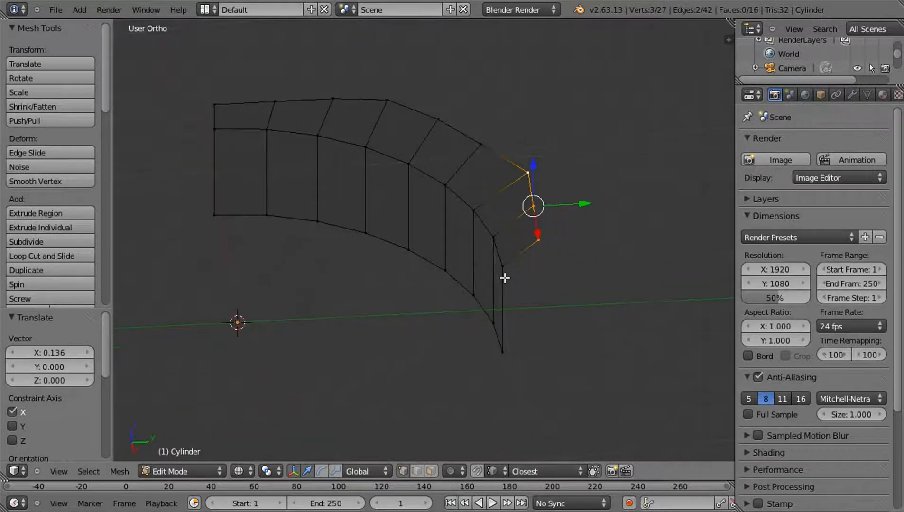
key("s")
right_click(505, 278)
key("g")
key("y")
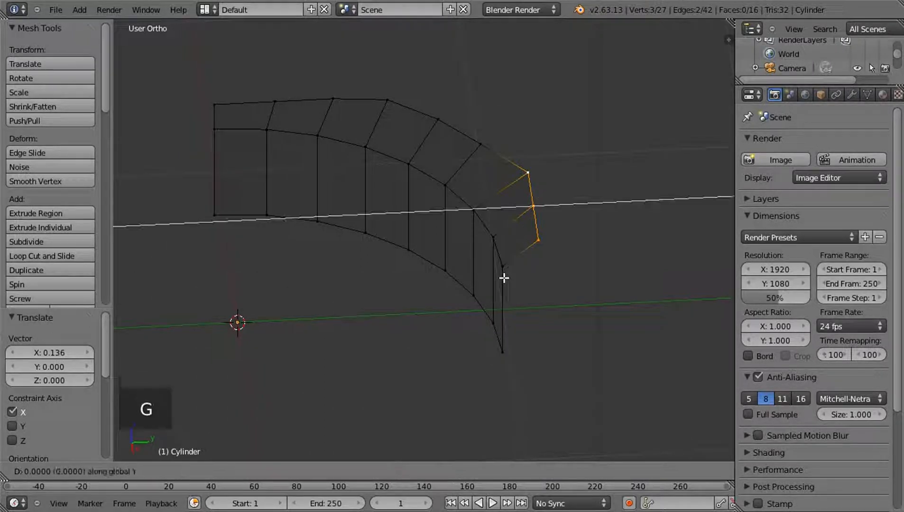
left_click(504, 268)
middle_click_drag(504, 269, 561, 300)
key("z")
mouse_move(347, 288)
middle_mouse_down()
mouse_move(395, 304)
mouse_move(432, 295)
middle_mouse_up()
mouse_move(386, 299)
middle_mouse_down()
mouse_move(400, 298)
mouse_move(410, 280)
mouse_move(351, 281)
mouse_move(418, 270)
mouse_move(395, 252)
mouse_move(406, 259)
middle_mouse_up()
scroll(418, 270, "up", 2)
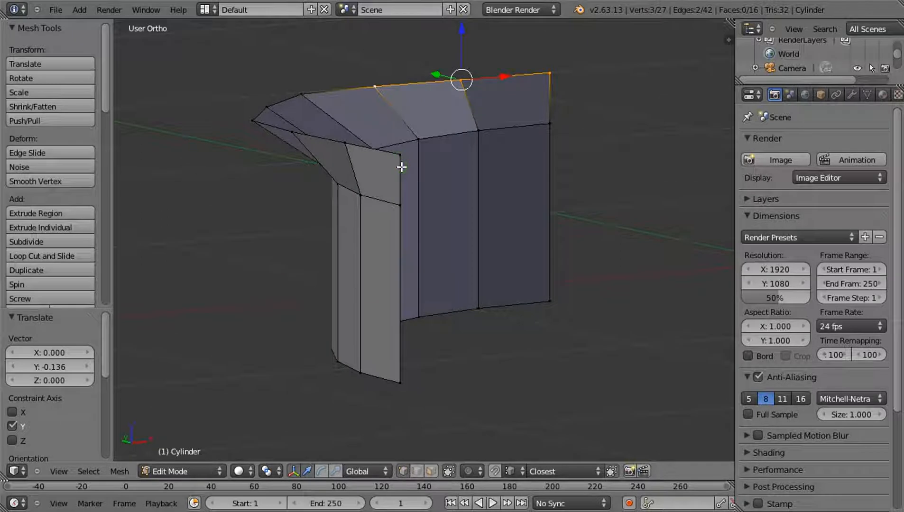
Add the fourth outer rim vertex at the +Y end to the selection and flatten all four by scaling to 0 along Y
key("KP_7")
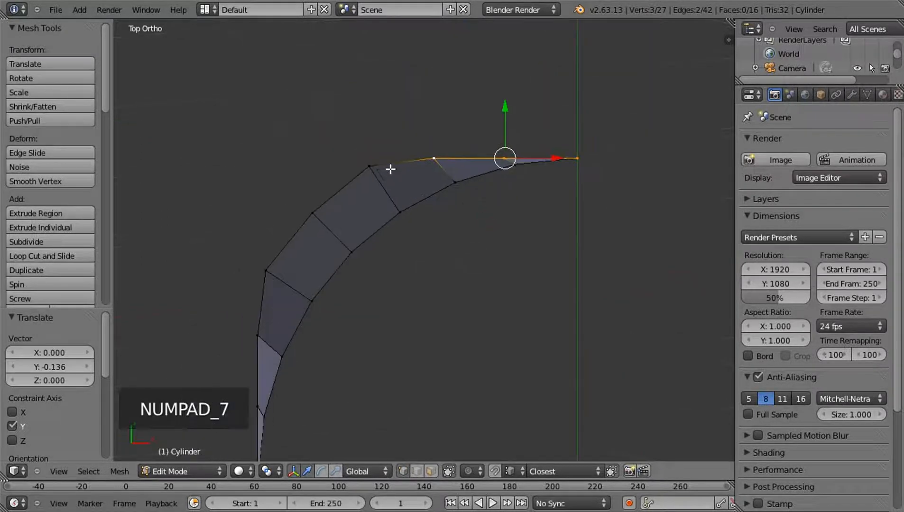
right_click(365, 162, "shift")
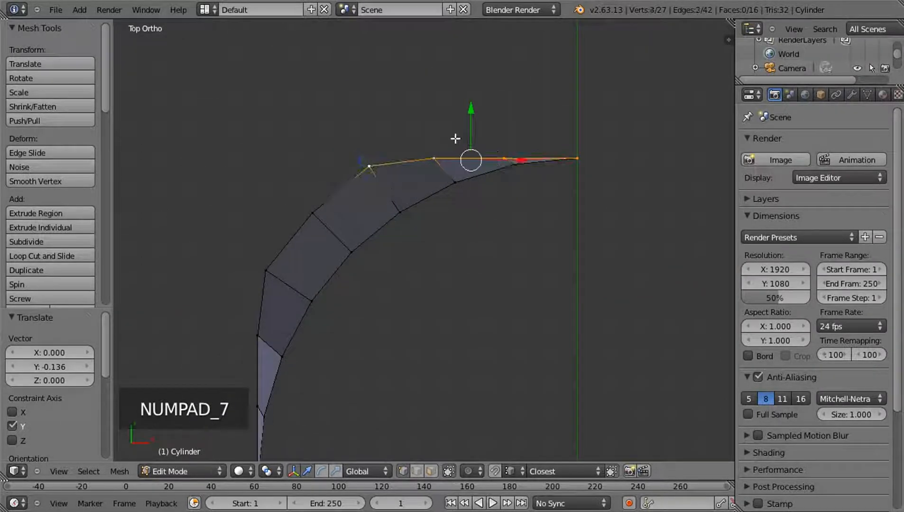
key("s")
key("y")
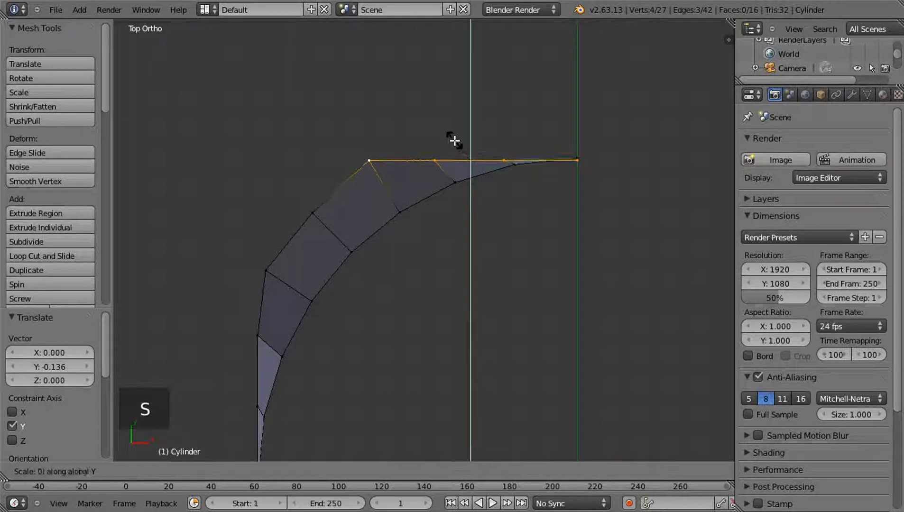
key("0")
key("Return")
key("a")
Select the last four outer rim vertices at the arc's -X end and align them by scaling to 0 along X
middle_click_drag(501, 222, 516, 52, "shift")
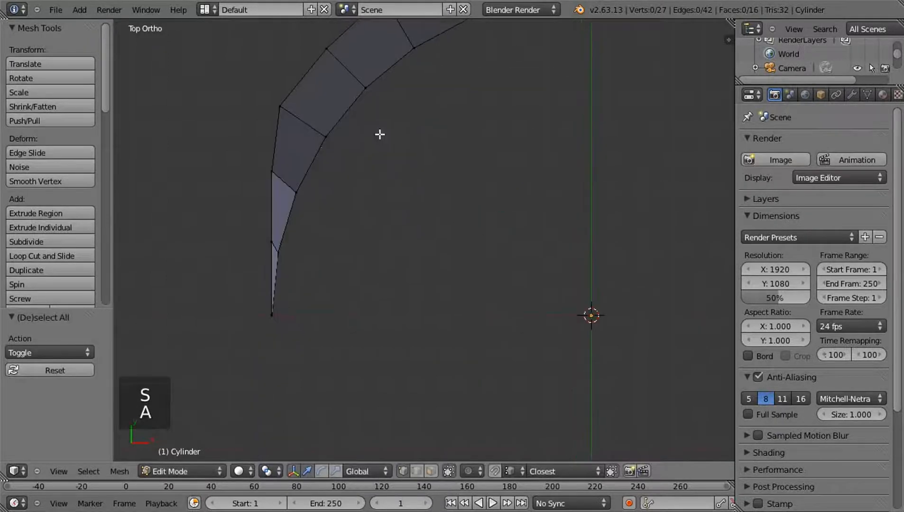
right_click(281, 105)
right_click(273, 171, "shift")
right_click(271, 242, "shift")
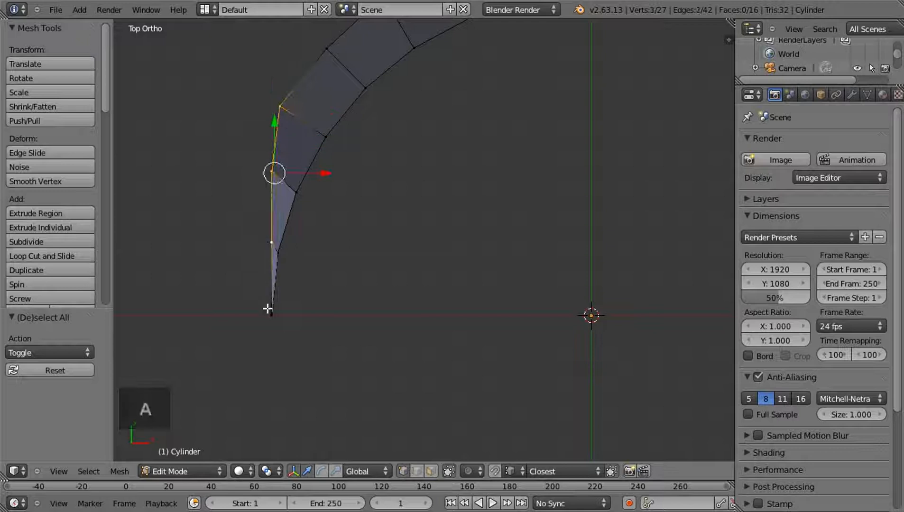
right_click(268, 309, "shift")
scroll(378, 265, "down", 2)
middle_click_drag(378, 265, 334, 154)
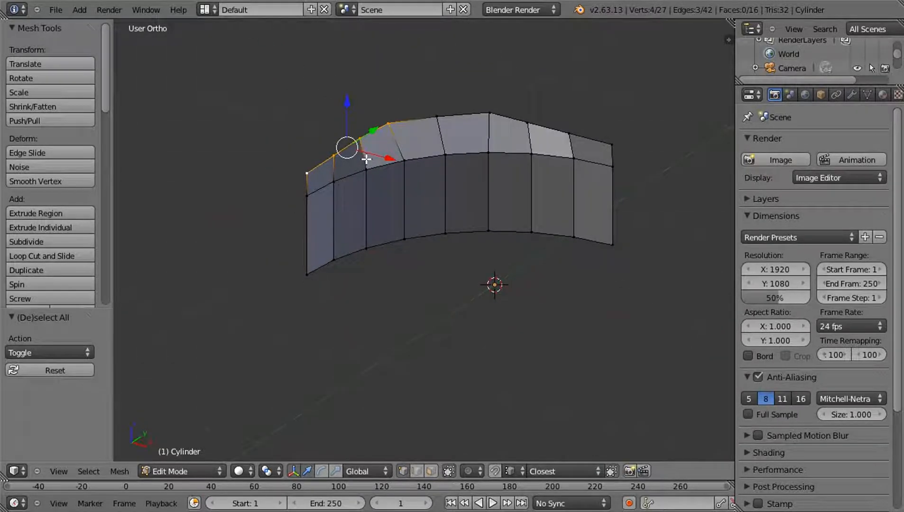
key("s")
key("x")
key("0")
key("Return")
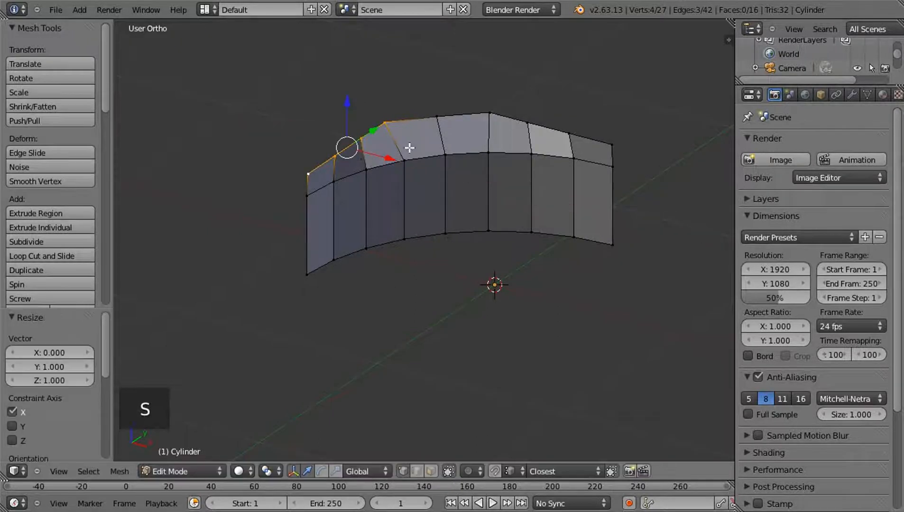
In front view, move the four -X end vertices along X, snapped to the inner rim's end vertex
key("KP_1")
scroll(302, 179, "up", 3)
middle_click_drag(339, 235, 385, 235, "shift")
scroll(374, 266, "up", 5)
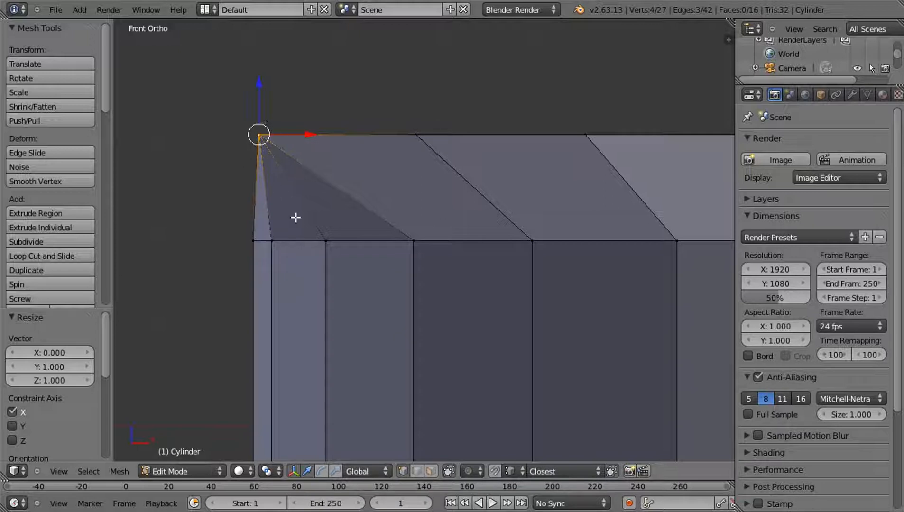
key("g")
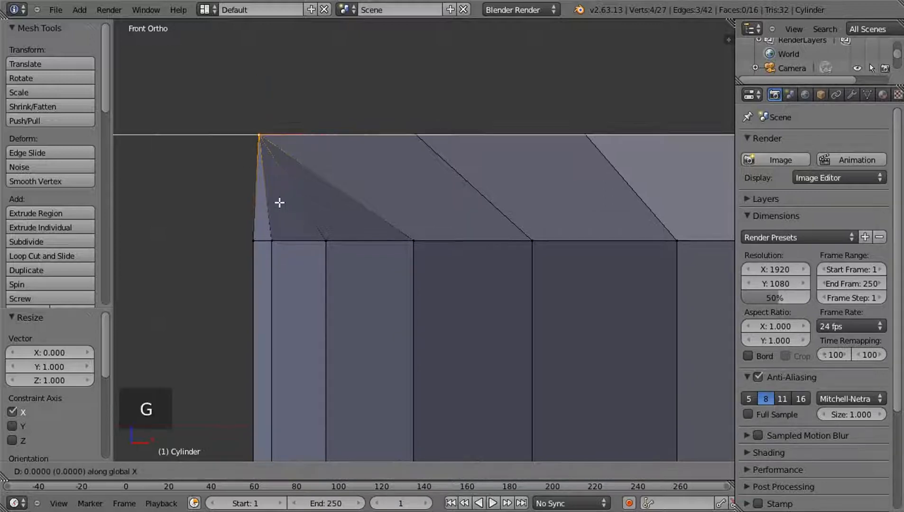
left_click(254, 240)
scroll(400, 238, "down", 4)
scroll(400, 238, "down", 2)
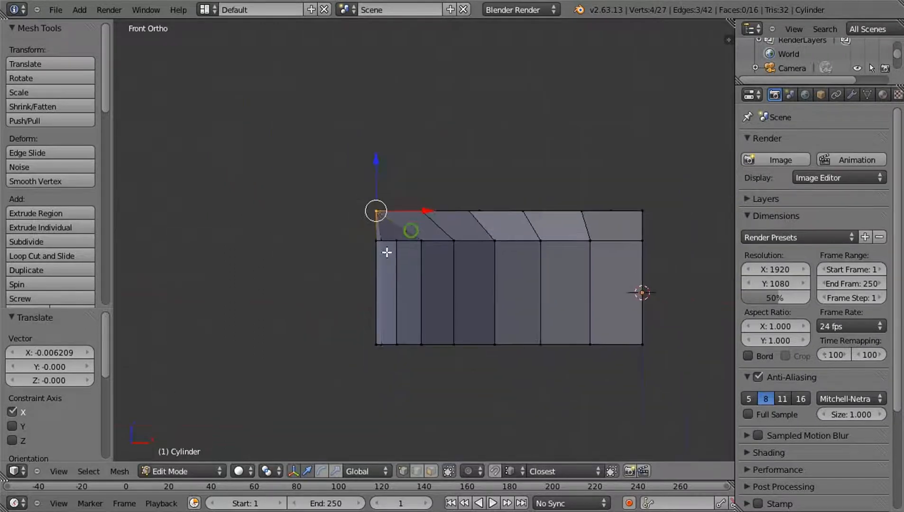
Select the end, third and fourth outer rim vertices at the arc's +Y end
middle_click_drag(412, 230, 336, 262)
middle_click_drag(553, 244, 382, 233, "shift")
right_click(552, 209)
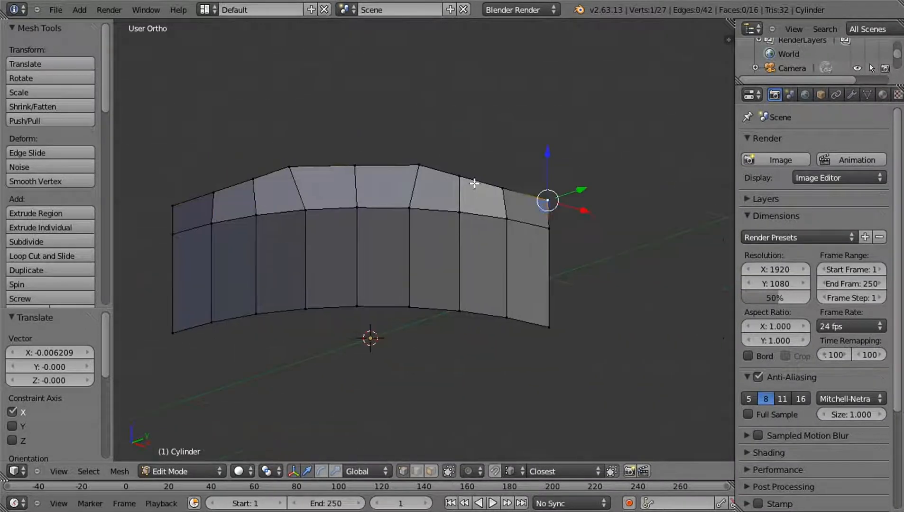
right_click(419, 166, "shift")
right_click(459, 177, "shift")
middle_click_drag(573, 245, 535, 267)
key("g")
key("y")
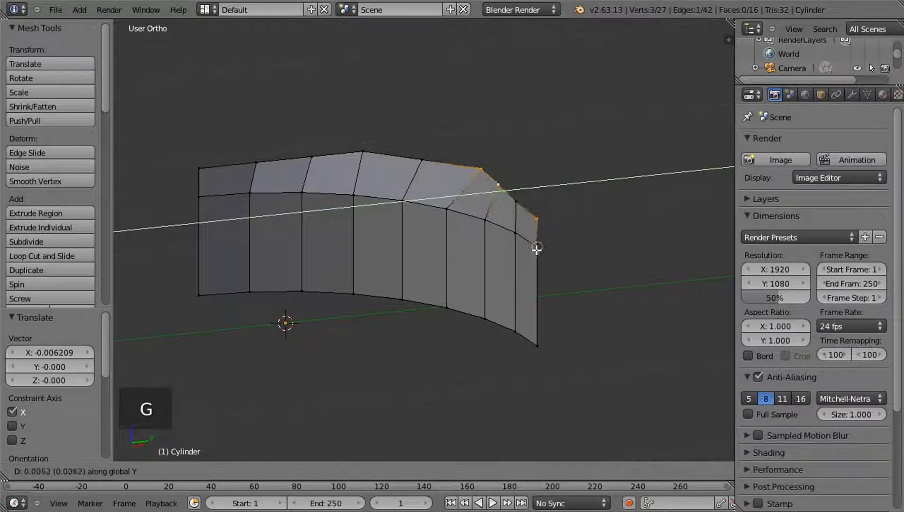
right_click(531, 233)
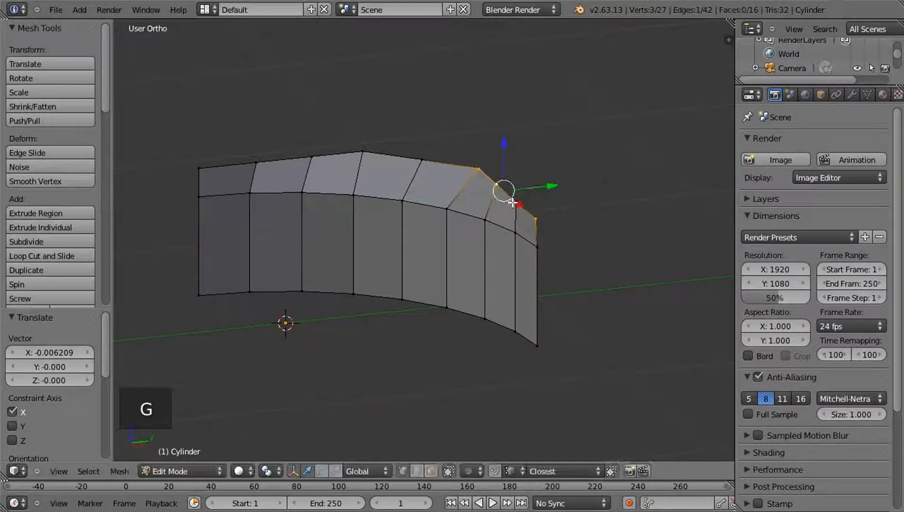
Add the remaining outer vertex at the +Y end to the selection and move all four along Y, snapped to the inner rim's end vertex
right_click(512, 203, "shift")
key("g")
key("y")
left_click(535, 246)
middle_click_drag(535, 246, 516, 280)
middle_click_drag(448, 337, 496, 327)
Add a plane to the mesh at the origin and scale it by about 1.041 so it extends slightly past the arc
key("KP_7")
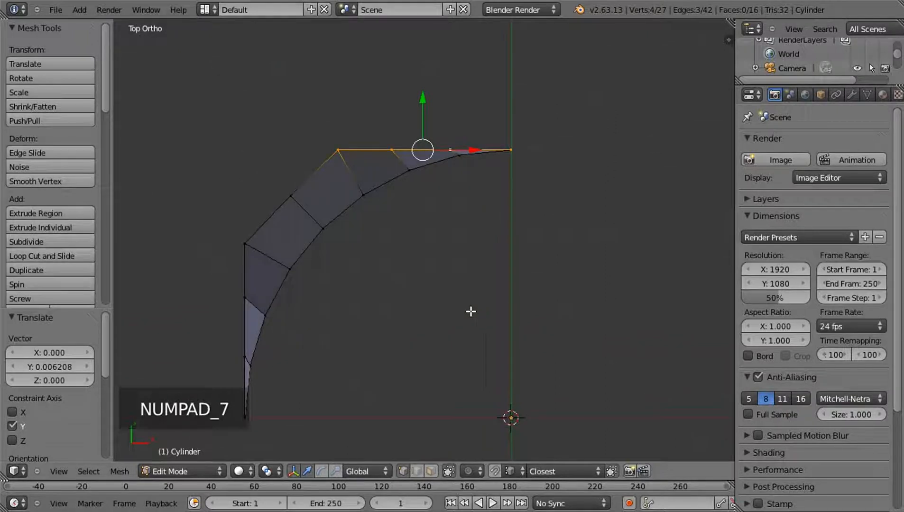
key("a")
key("a")
key("shift+a")
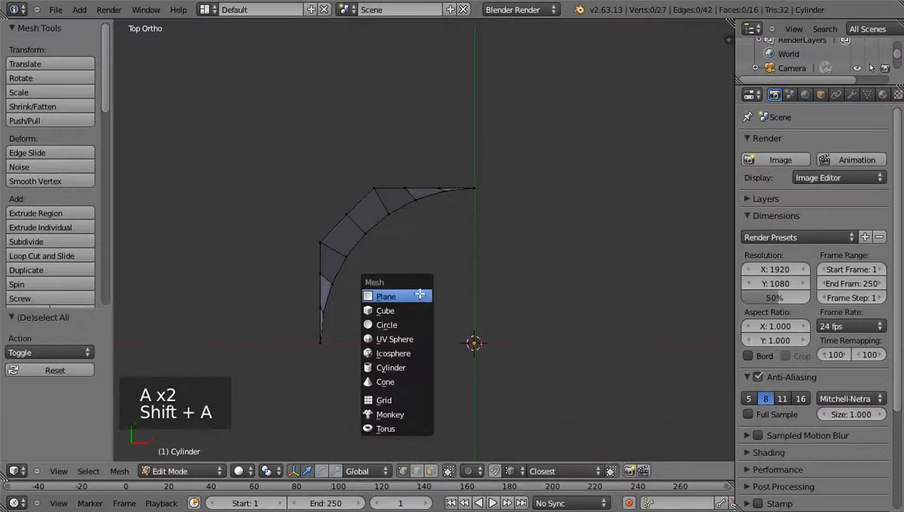
left_click(420, 295)
middle_click_drag(466, 318, 474, 270, "shift")
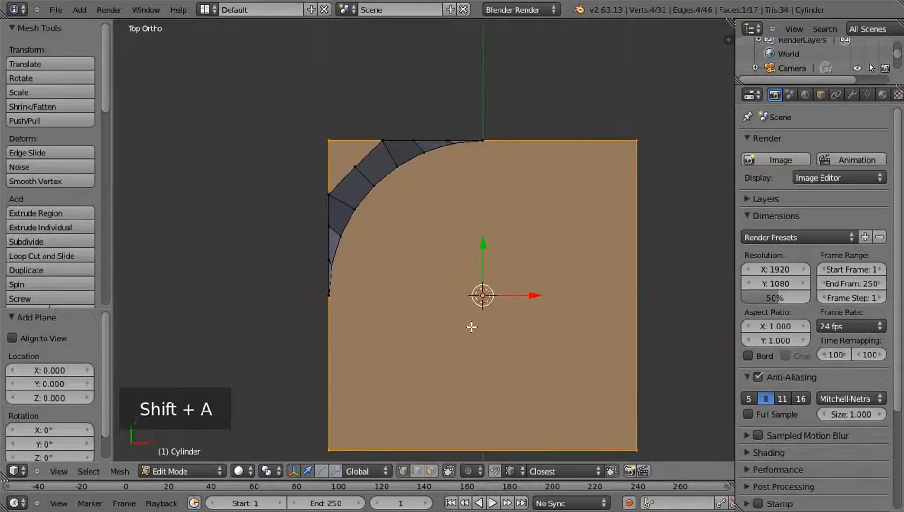
key("s")
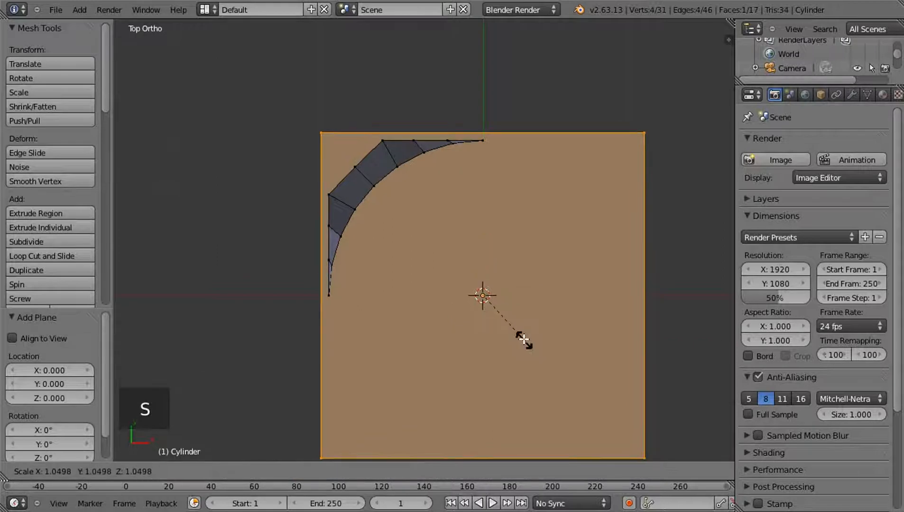
left_click(522, 332)
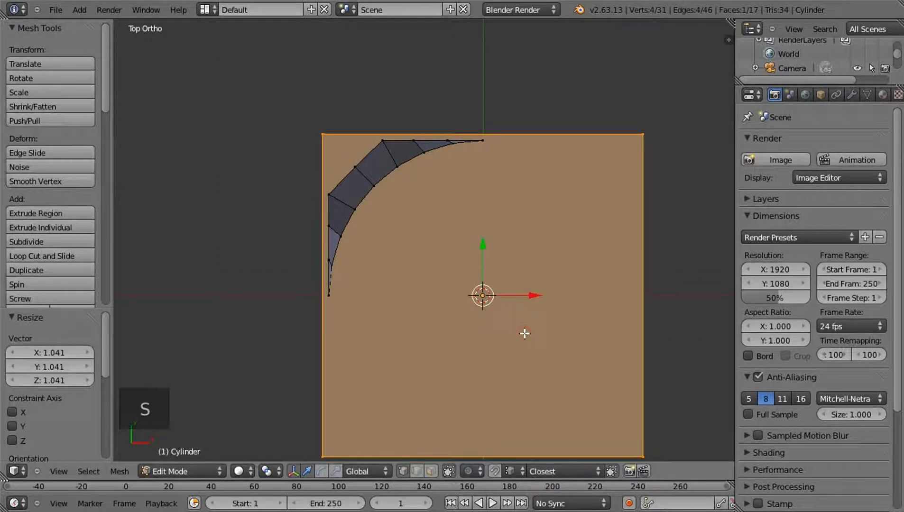
Divide the plane into four equal squares with two centred loop cuts, one along Y and one along X
key("ctrl+r")
left_click(504, 133)
right_click(506, 133)
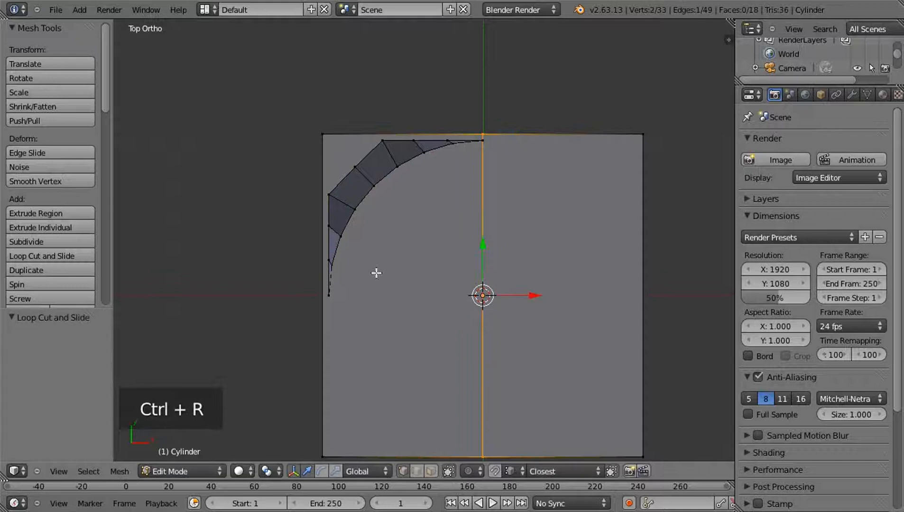
key("ctrl+r")
left_click(327, 297)
right_click(327, 298)
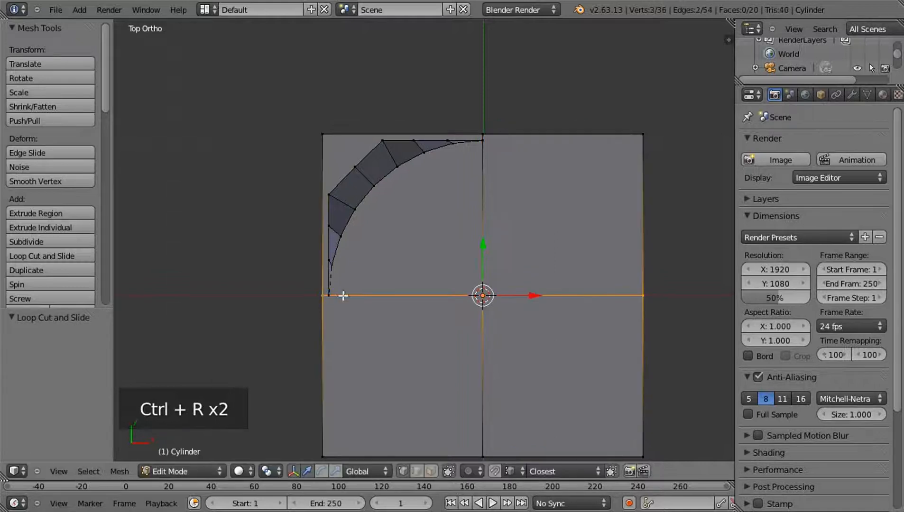
key("a")
Delete the plane's -Y side, +X side and centre vertices, keeping only the two outer edges around the arc
scroll(529, 311, "down", 1)
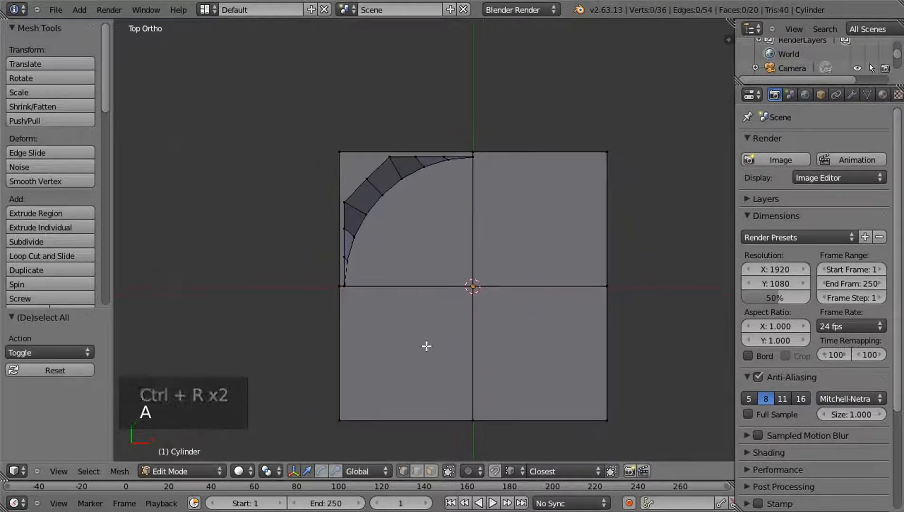
key("b")
left_click_drag(303, 347, 662, 428)
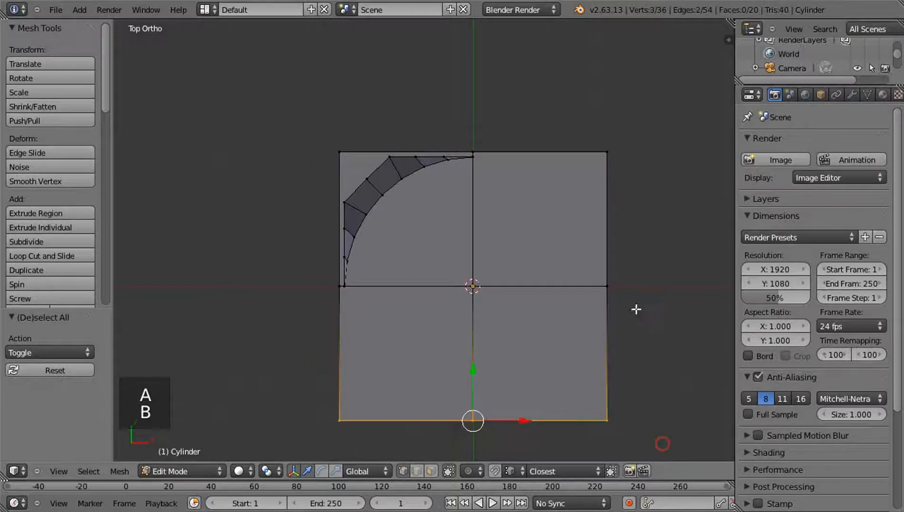
key("b")
left_click_drag(569, 139, 626, 313)
left_click(476, 285)
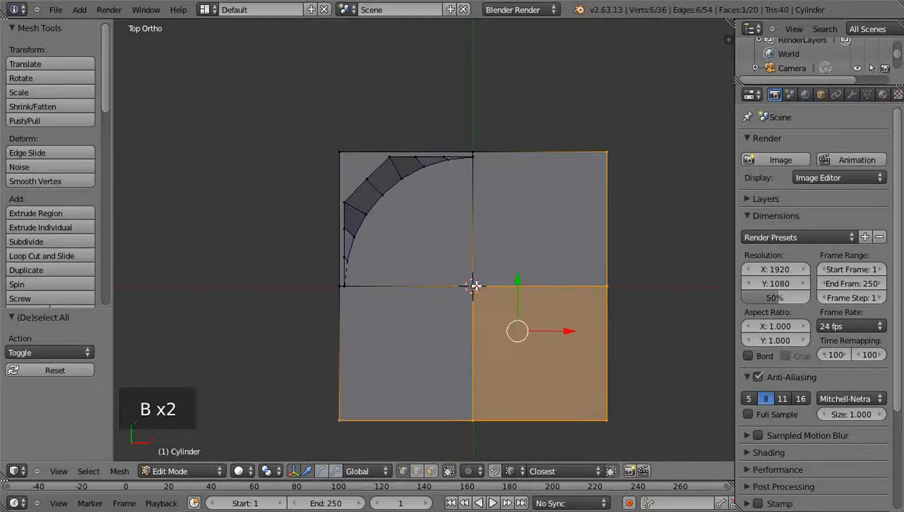
key("Delete")
left_click(474, 285)
Select the three vertices of the square corner outline and move them along Z, snapped to the height of the outer rim
scroll(464, 248, "up", 5)
middle_click_drag(481, 323, 462, 268, "shift")
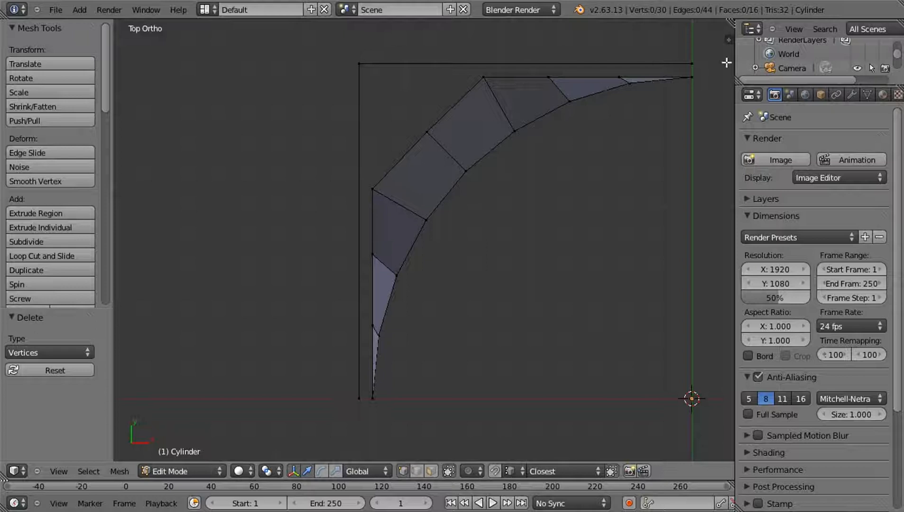
middle_click_drag(655, 45, 269, 169)
right_click(302, 252)
right_click(414, 327, "shift")
right_click(253, 118, "shift")
middle_click_drag(552, 394, 406, 365)
middle_click_drag(505, 335, 354, 206)
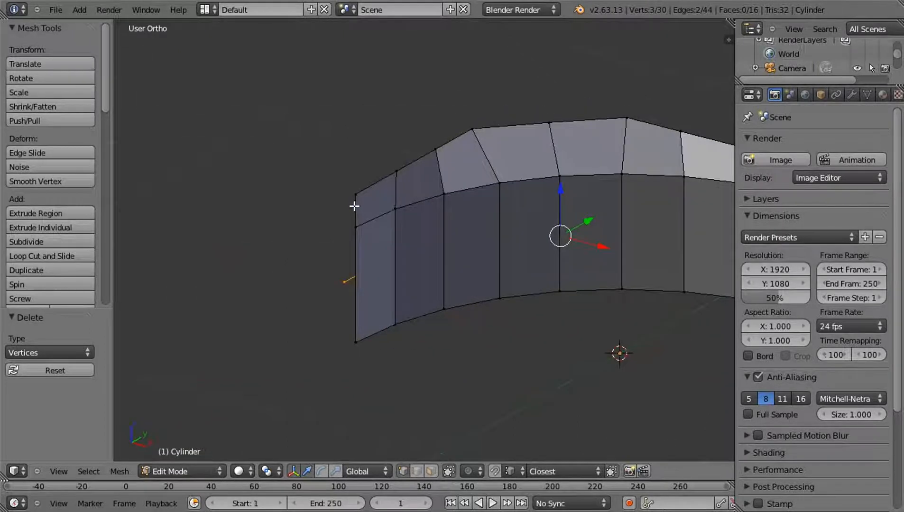
key("g")
key("z")
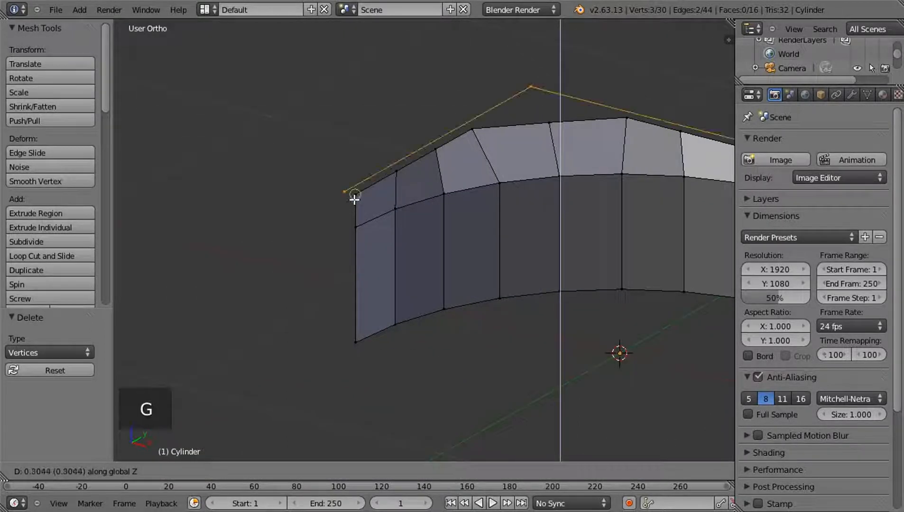
left_click(355, 198)
Reselect the three corner outline vertices in top view and subdivide the two edges with 3 cuts
key("KP_7")
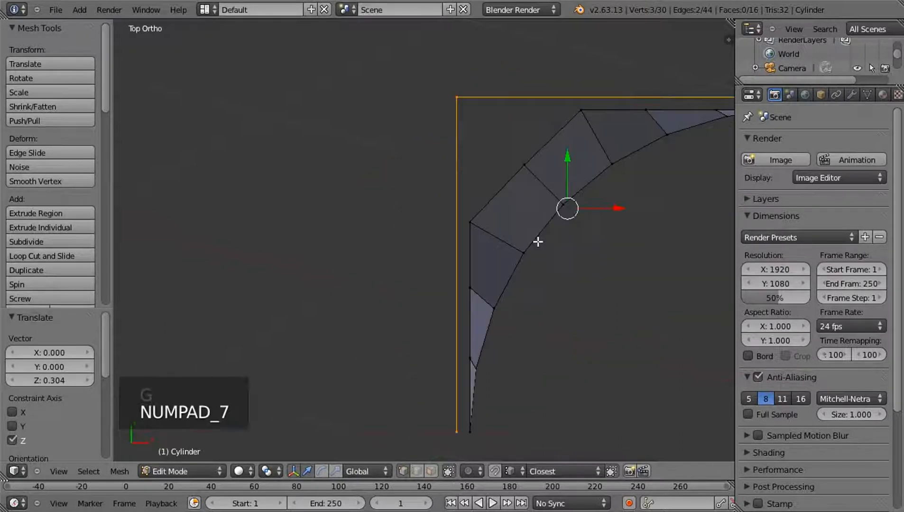
scroll(535, 266, "down", 1)
middle_click_drag(527, 304, 496, 335, "shift")
scroll(410, 251, "up", 3)
scroll(497, 333, "down", 3)
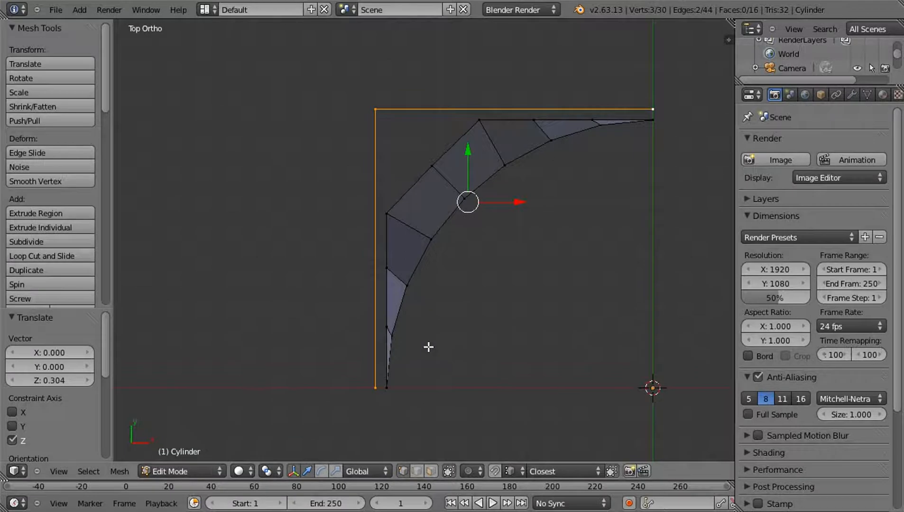
key("a")
scroll(441, 332, "up", 2)
scroll(398, 332, "down", 1)
right_click(368, 86)
right_click(362, 406, "shift")
right_click(709, 81, "shift")
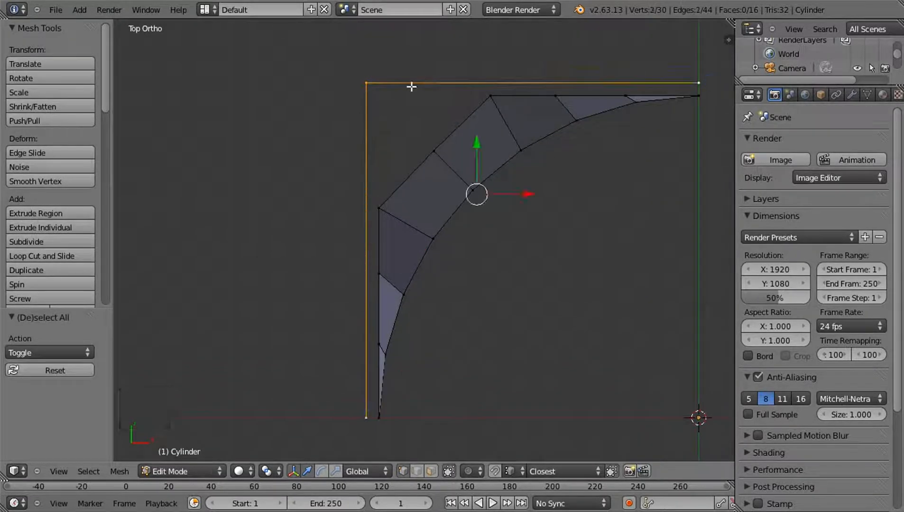
key("w")
left_click(521, 205)
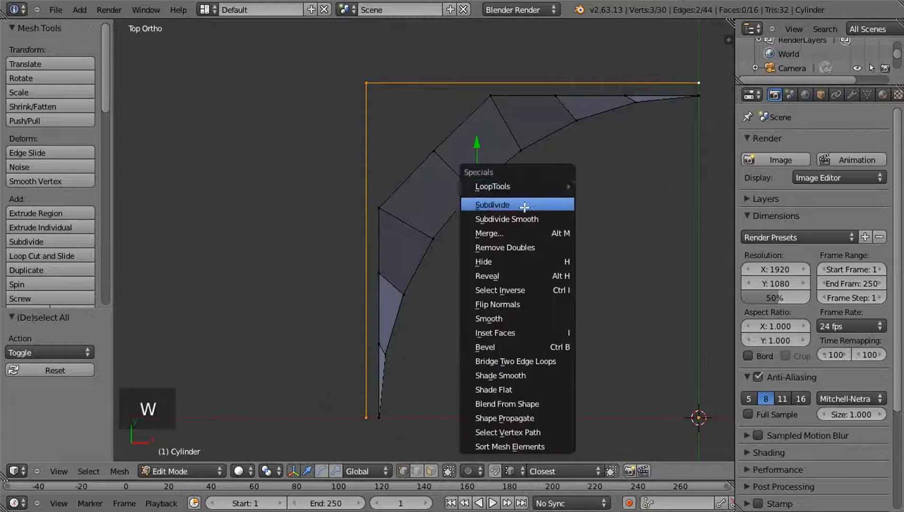
left_click(75, 350)
left_click(76, 350)
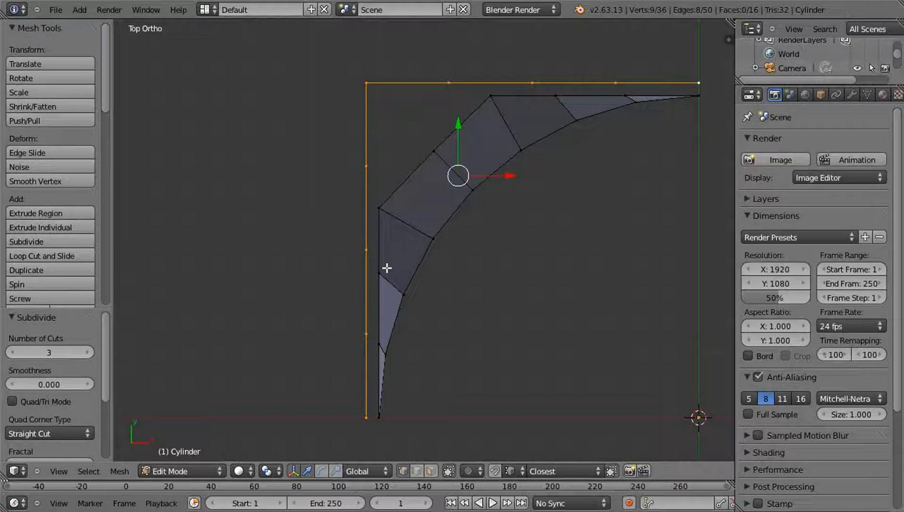
Fill a face between the square outline and the outer rim at the -X side's end on the X axis
key("a")
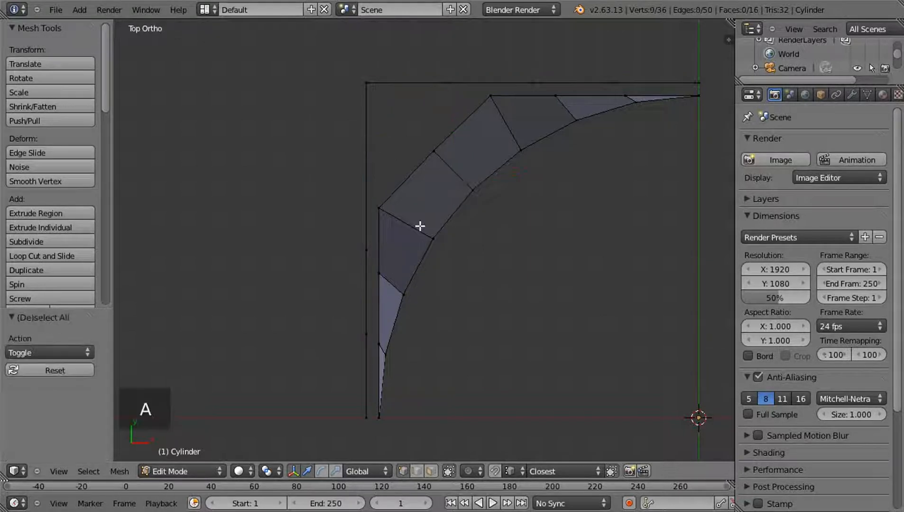
scroll(434, 185, "down", 5, "shift")
right_click(383, 325)
right_click(370, 325, "shift")
right_click(370, 242, "shift")
right_click(383, 251, "shift")
middle_click_drag(479, 316, 448, 262)
key("f")
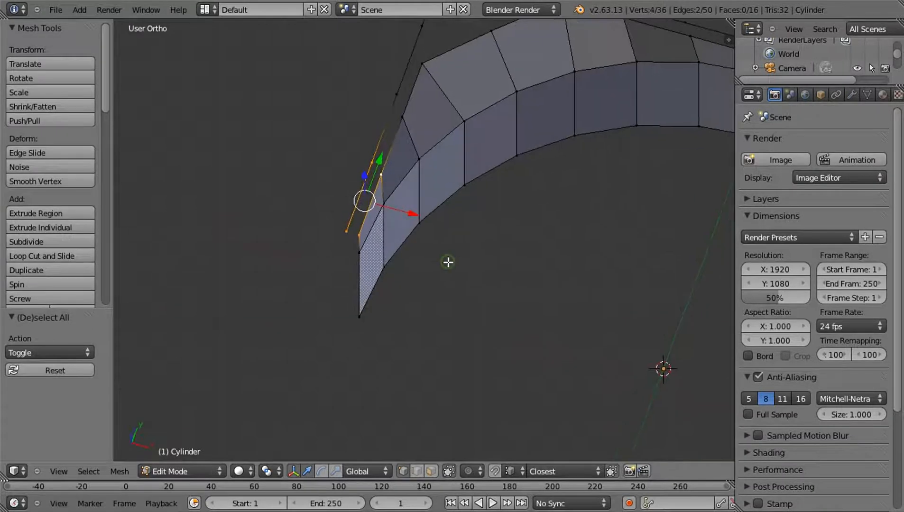
In top view, fill the second face of the -X side strip, adjoining the one at the X axis
key("KP_7")
right_click(372, 239)
right_click(383, 248, "shift")
right_click(385, 180, "shift")
right_click(375, 156, "shift")
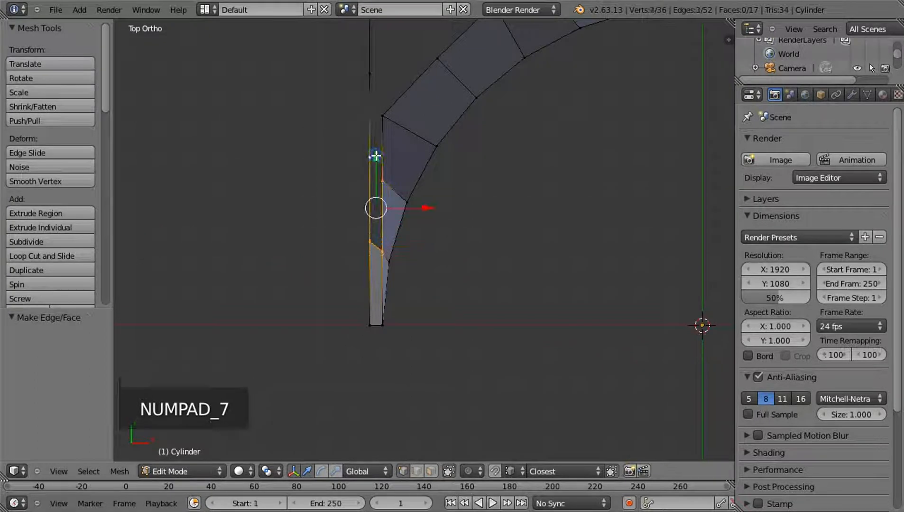
key("f")
key("a")
Fill the third face of the -X side strip, reaching the rim vertex where the diagonal section starts
middle_click_drag(396, 128, 385, 232, "shift")
right_click(359, 263)
right_click(372, 284, "shift")
right_click(360, 179, "shift")
key("f")
key("a")
Fill the -X half of the corner with a face joining the outline corner to the middle vertex of the diagonal rim
middle_click_drag(377, 175, 371, 218, "shift")
right_click(369, 218)
right_click(373, 260, "shift")
right_click(428, 203, "shift")
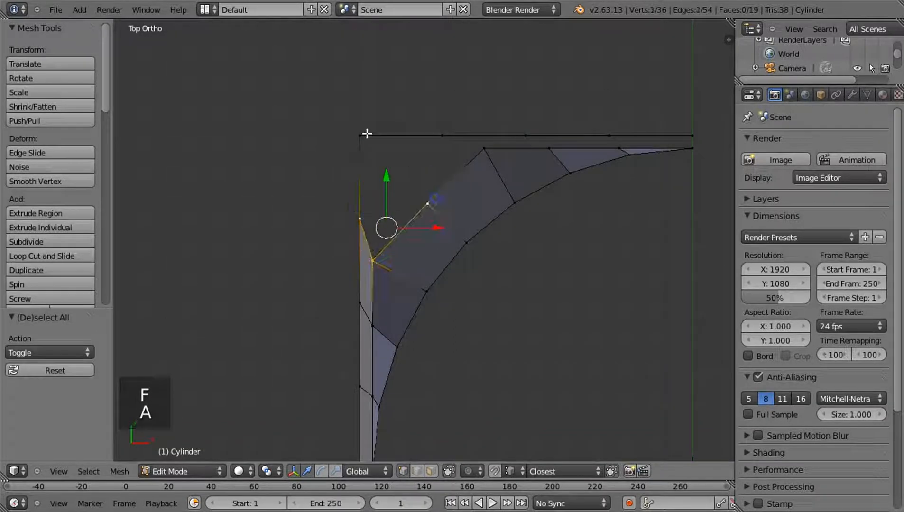
right_click(360, 136, "shift")
key("f")
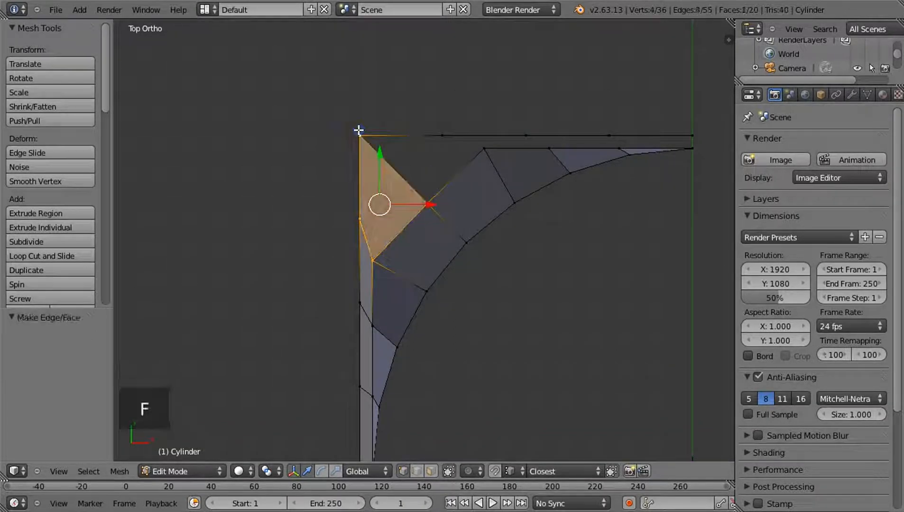
Fill the matching +Y half of the corner with a face between the square outline and the diagonal rim
key("a")
right_click(428, 202)
scroll(466, 244, "up", 3)
middle_click_drag(459, 241, 470, 212)
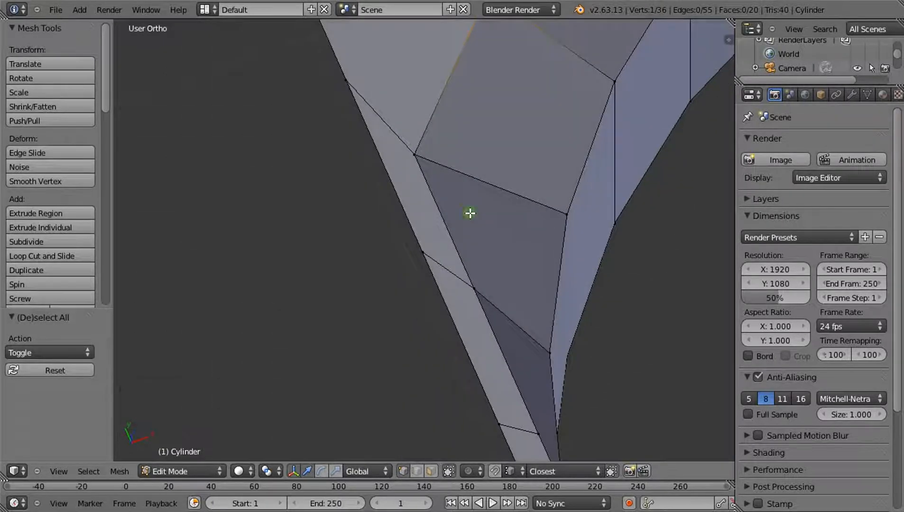
key("KP_7")
scroll(455, 242, "down", 4)
right_click(393, 117, "shift")
right_click(493, 117, "shift")
right_click(536, 134, "shift")
key("f")
key("a")
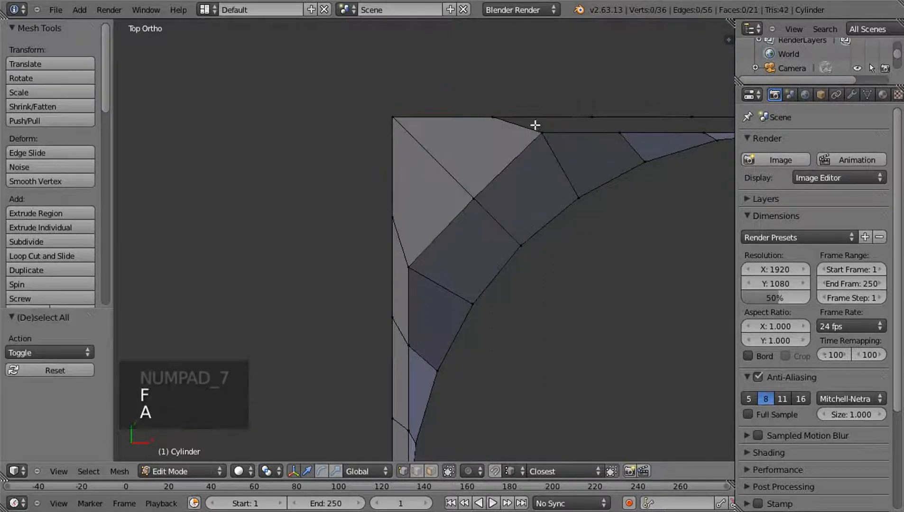
Fill the first face of the +Y side strip next to the corner, between the outline and the rim
right_click(496, 115)
right_click(542, 141, "shift")
right_click(609, 137, "shift")
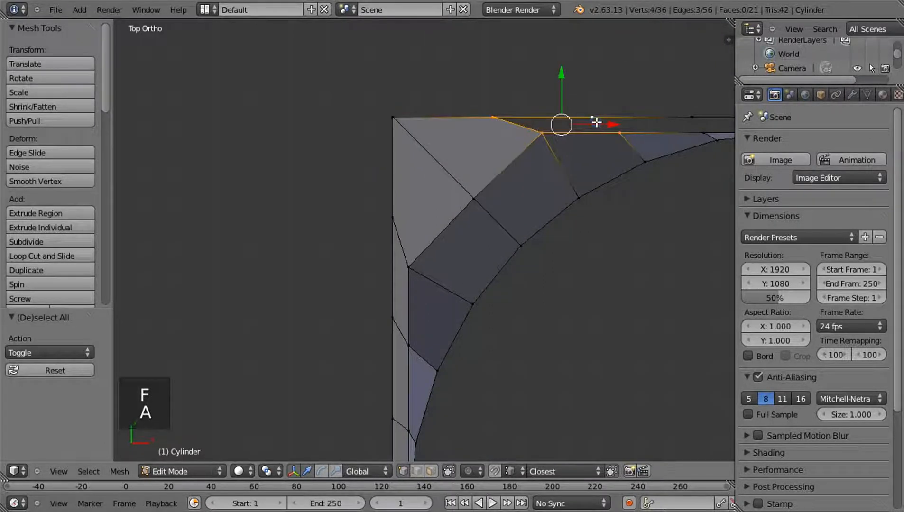
key("f")
key("a")
Fill the second face of the +Y side strip, continuing from the corner towards the Y axis
middle_click_drag(605, 155, 389, 236, "shift")
right_click(390, 232)
right_click(368, 211, "shift")
right_click(467, 211, "shift")
right_click(476, 232, "shift")
key("f")
key("a")
Fill the last face of the +Y side strip, closing the gap up to the Y axis
scroll(477, 209, "up", 5)
right_click(478, 192)
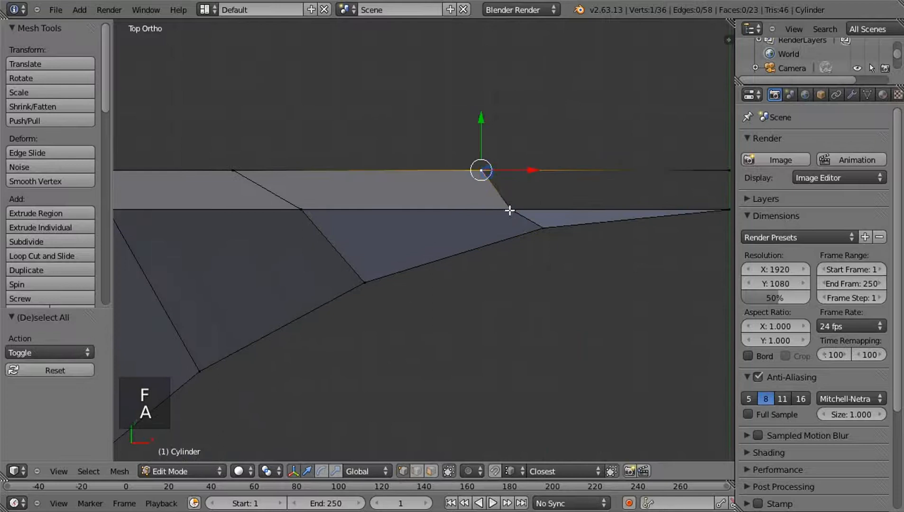
right_click(509, 210, "shift")
middle_click_drag(509, 210, 415, 266, "shift")
right_click(638, 260, "shift")
right_click(634, 218, "shift")
key("f")
key("a")
middle_click_drag(605, 319, 346, 223)
scroll(346, 223, "up", 2)
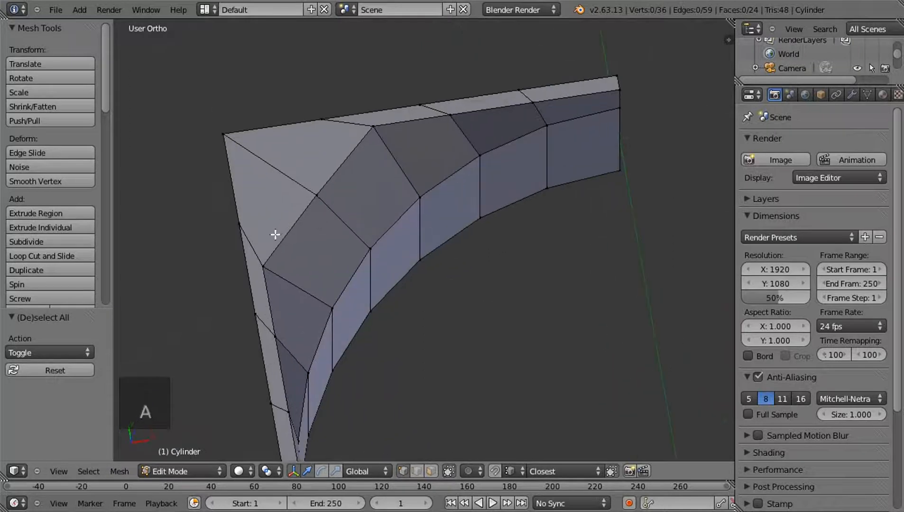
Add two loop cuts along the new top strip, sliding one close to the arc's rim and the other close to the square outline
key("ctrl+r")
left_click(257, 247)
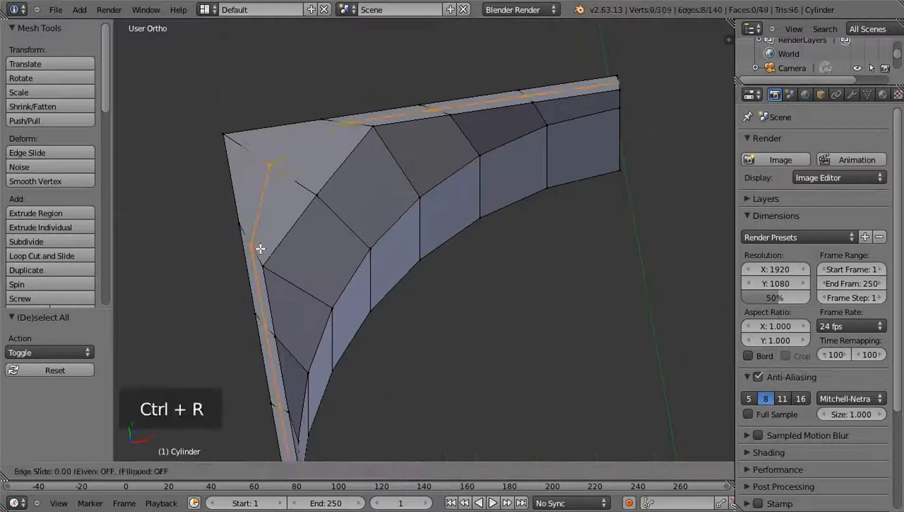
left_click(258, 249)
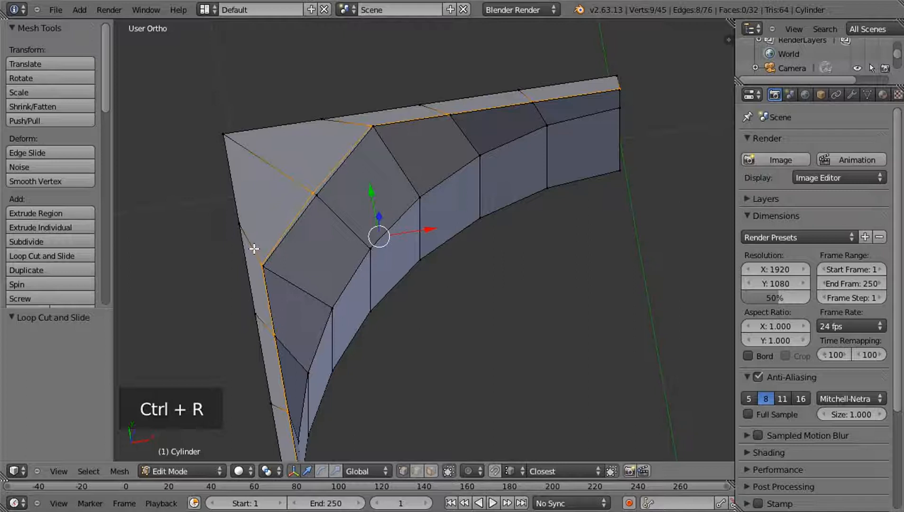
key("ctrl+r")
left_click(254, 249)
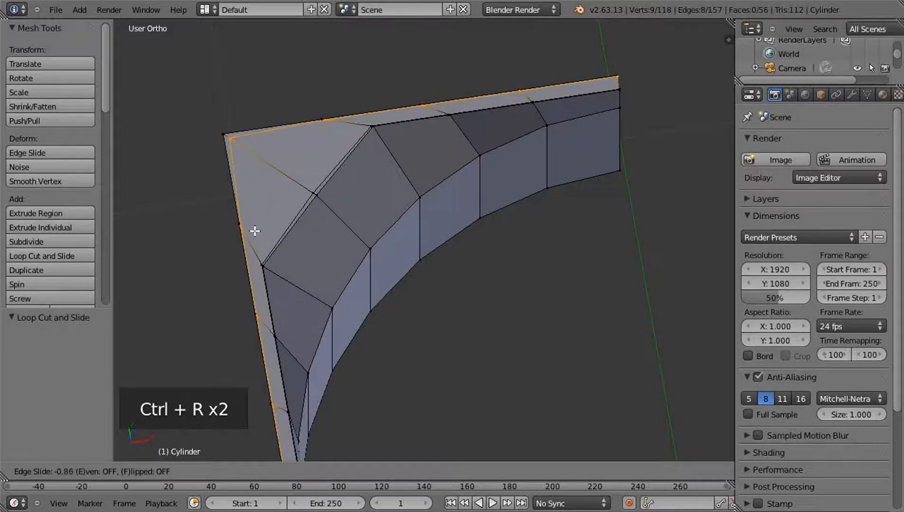
left_click(399, 264)
middle_click_drag(399, 264, 426, 260)
key("KP_7")
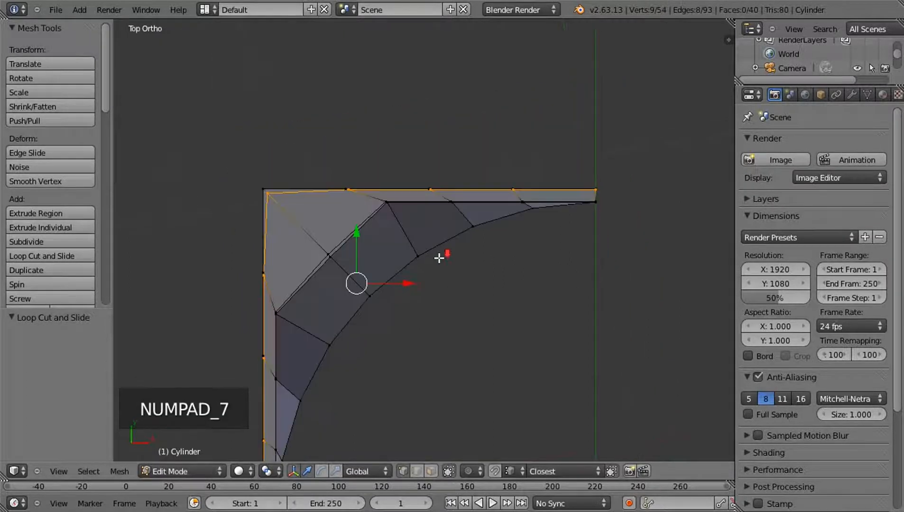
Switch to face selection and select the two large corner faces between the new loop cuts in top view
key("a")
key("a")
scroll(413, 238, "up", 5)
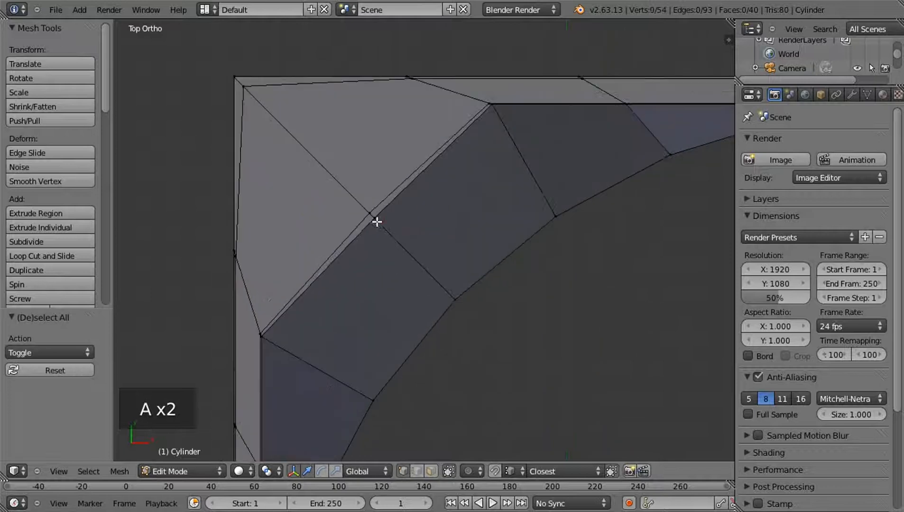
middle_click_drag(312, 205, 435, 234, "shift")
scroll(436, 233, "up", 3)
middle_click_drag(409, 285, 312, 305, "shift")
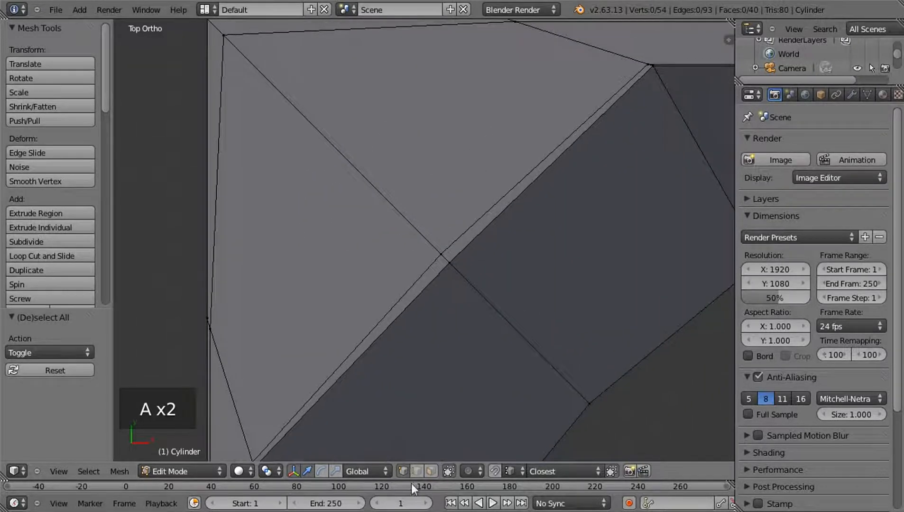
left_click(431, 471)
scroll(377, 297, "down", 2)
right_click(354, 280)
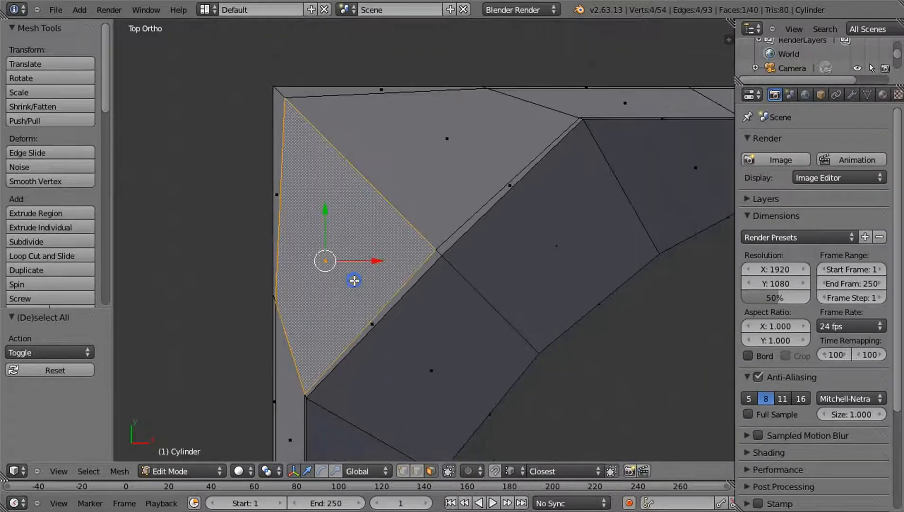
right_click(431, 172, "shift")
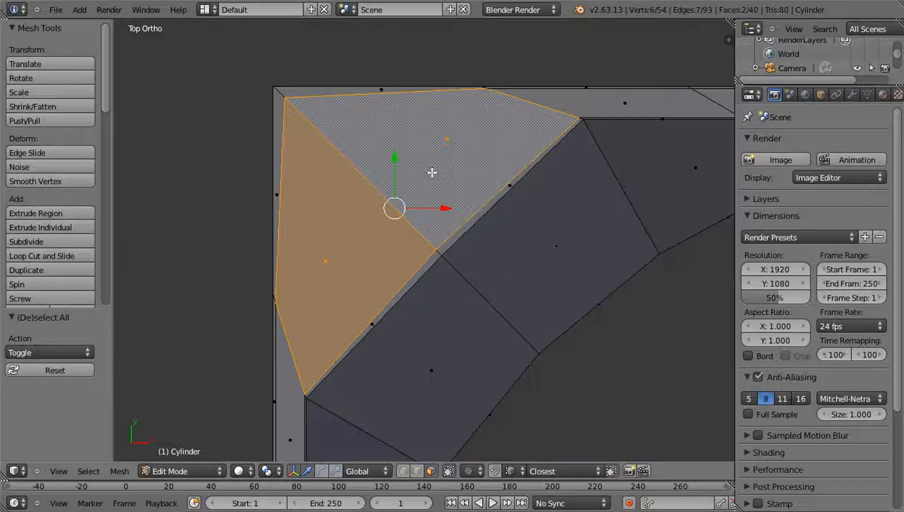
key("i")
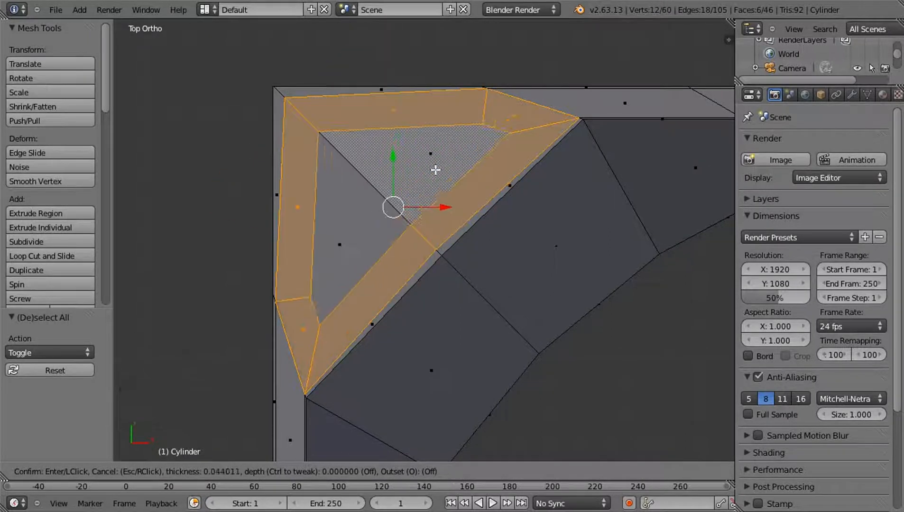
key("Escape")
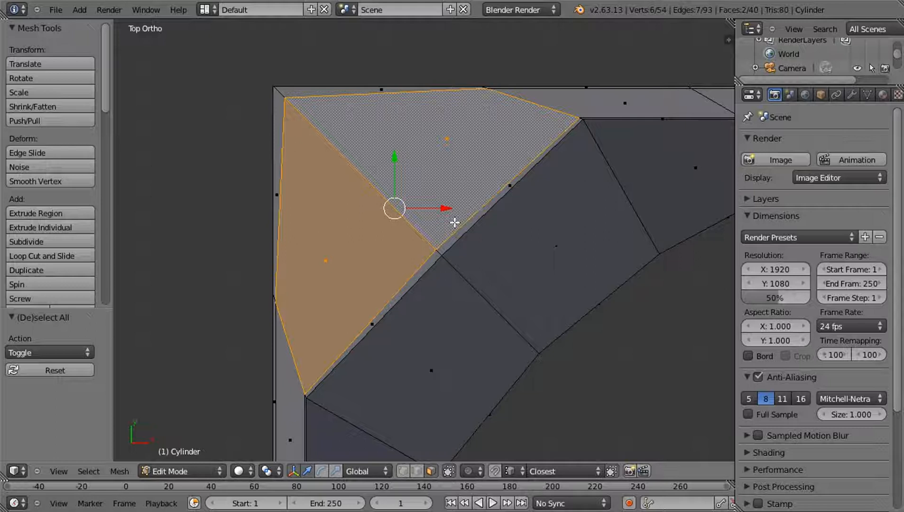
key("ctrl+f")
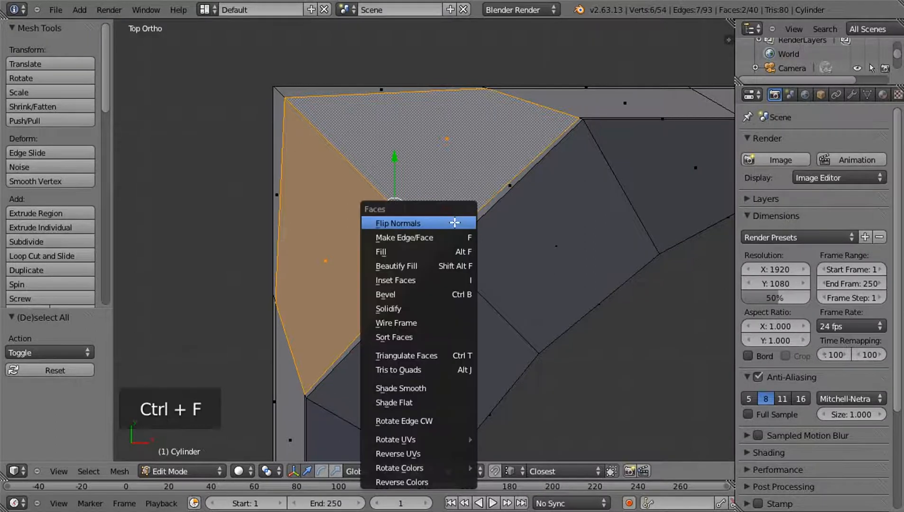
left_click(447, 279)
key("Escape")
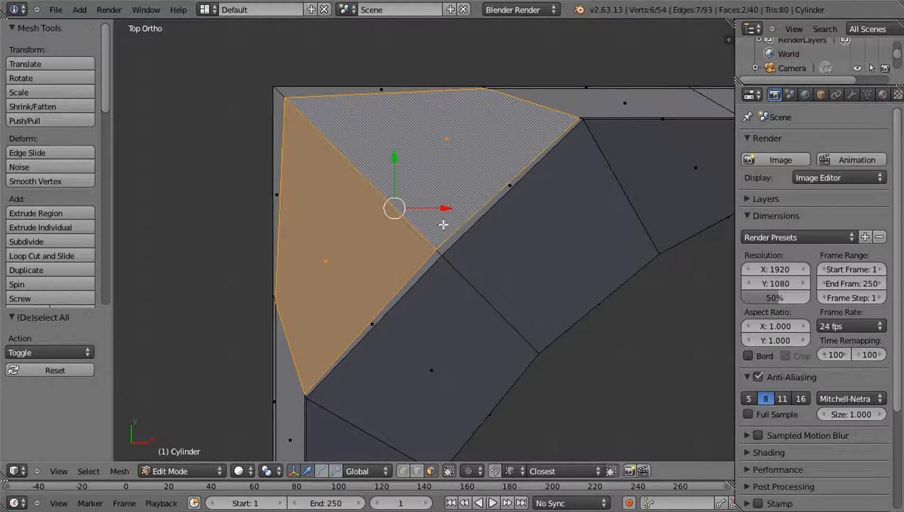
Inset the two corner faces with a thickness of 0.007616 and turn off Select Outer so the inner faces are selected
key("i")
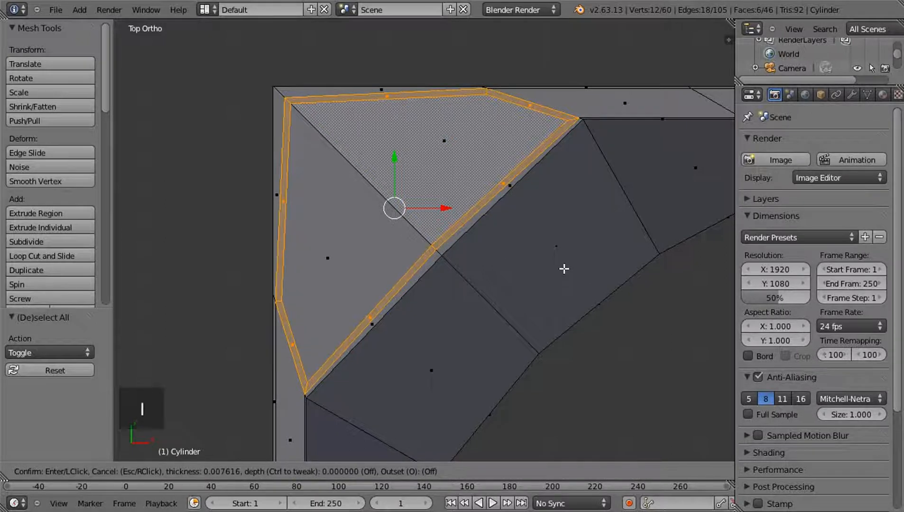
left_click(564, 269)
scroll(42, 412, "down", 3)
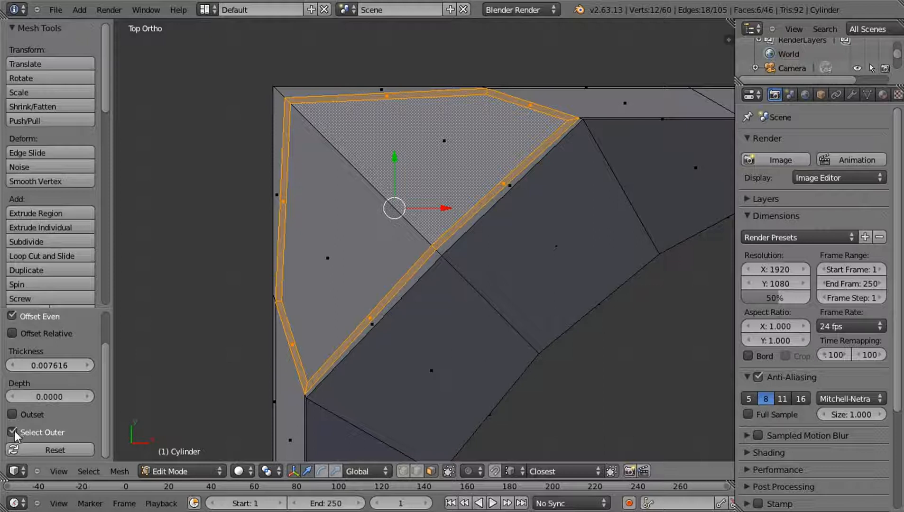
left_click(12, 432)
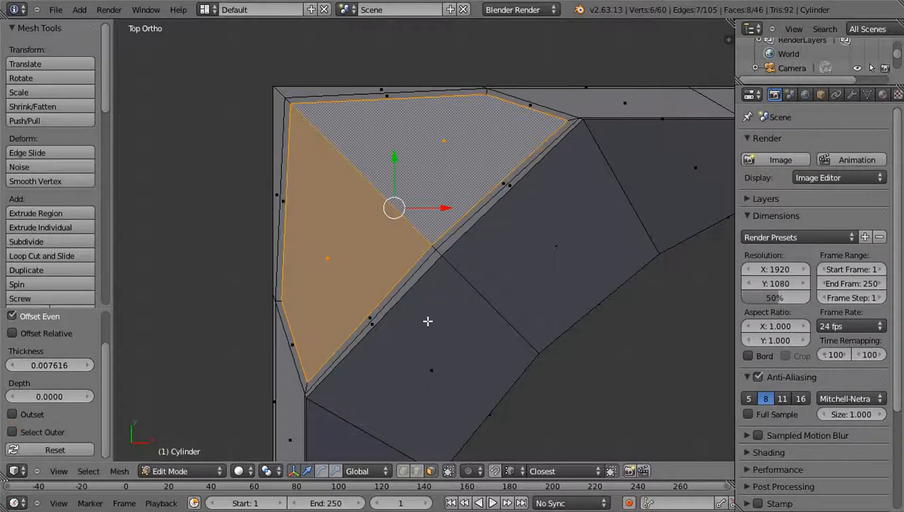
Subdivide the two inset corner faces with 1 cut and bring the LoopTools options into view
key("w")
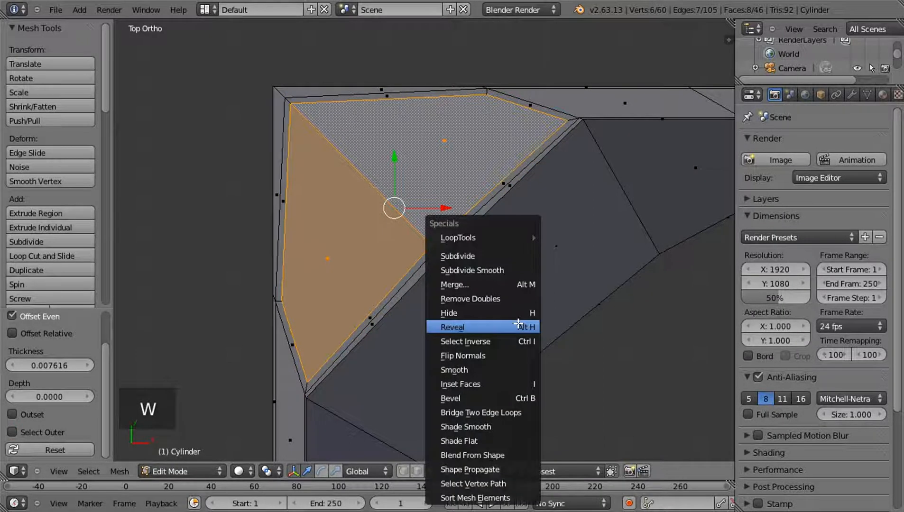
left_click(499, 257)
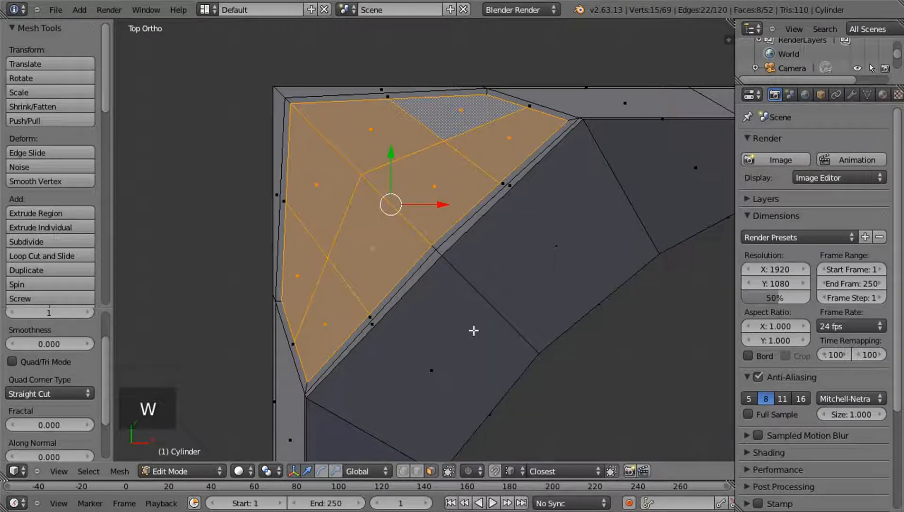
left_click_drag(106, 84, 105, 281)
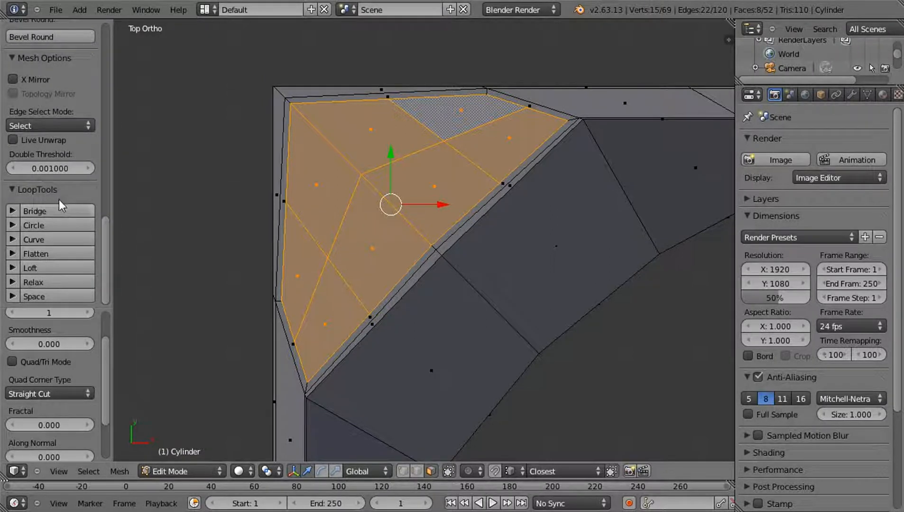
Search the add-ons in User Preferences for "loop" to check whether LoopTools is enabled, and close the preferences
left_click(57, 10)
left_click(114, 146)
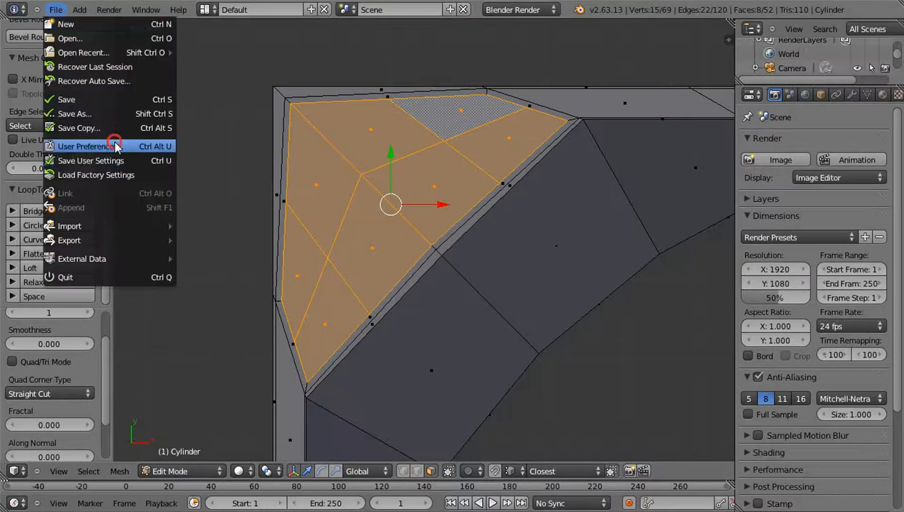
left_click(43, 37)
type("scree")
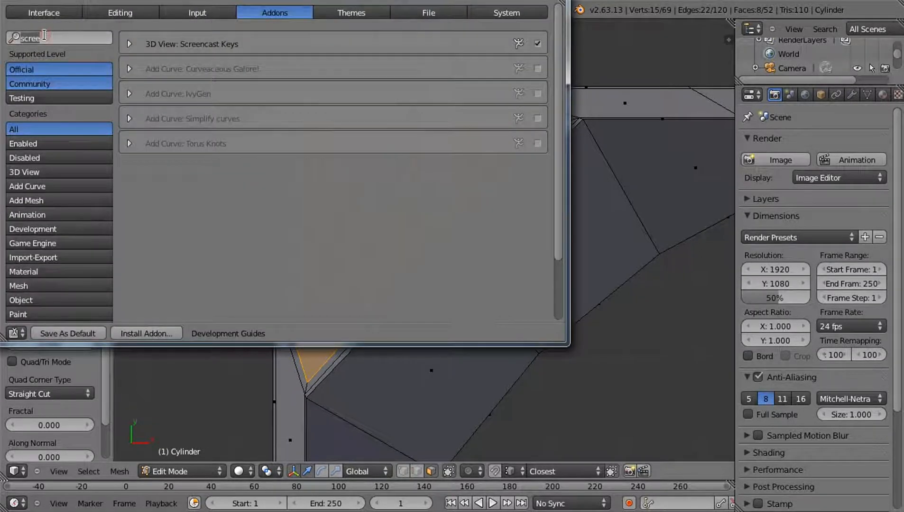
key("BackSpace")
key("BackSpace")
key("BackSpace")
key("BackSpace")
key("BackSpace")
type("loop")
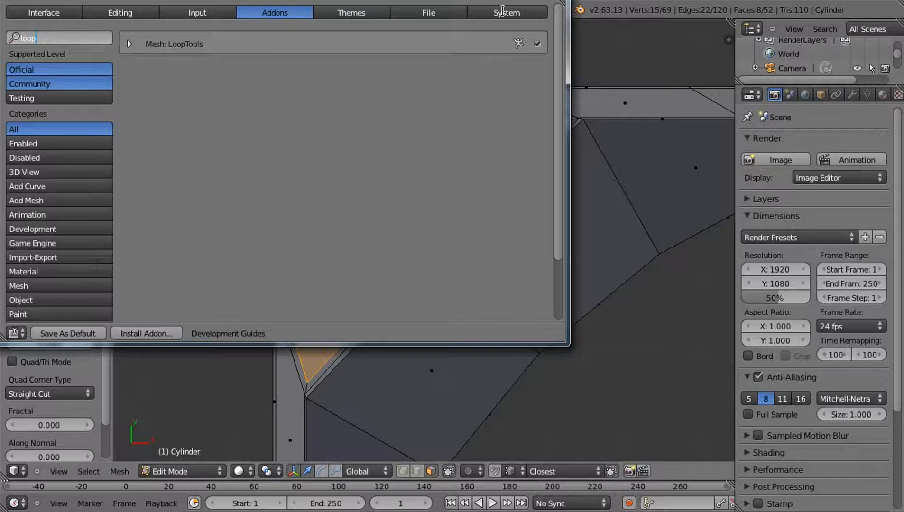
left_click(555, 1)
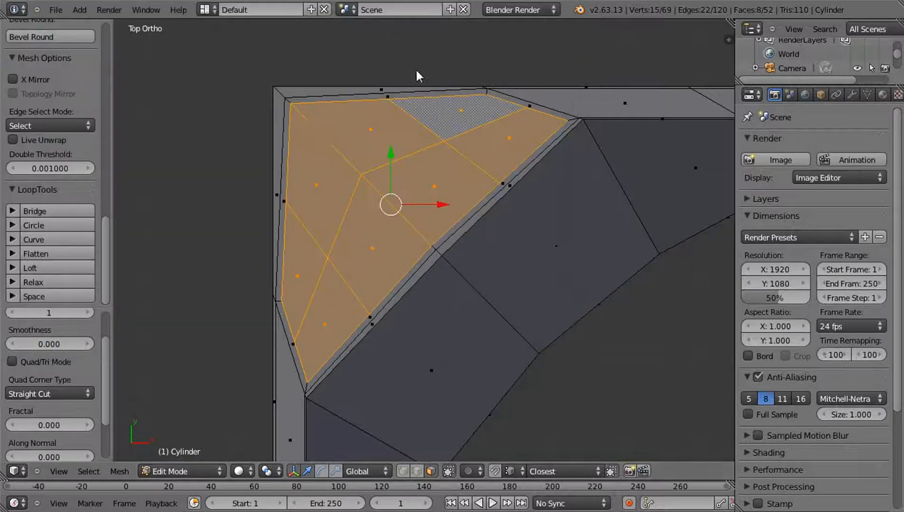
Shape the subdivided corner faces into a circle with LoopTools Circle and scale it down to less than half its size
left_click(35, 225)
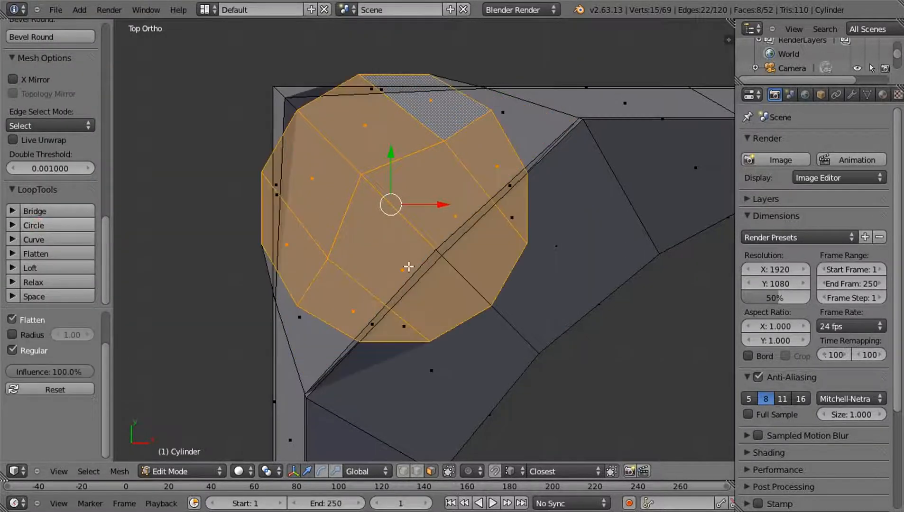
key("s")
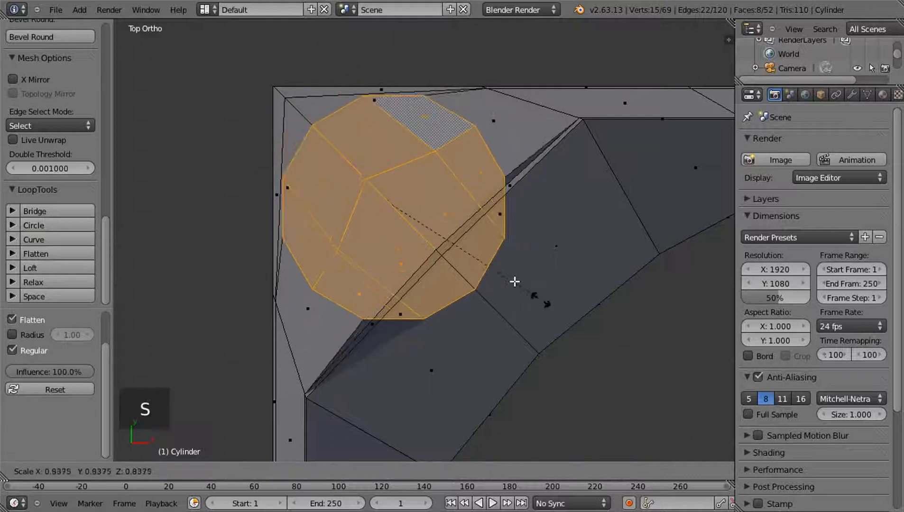
left_click(468, 248)
Move the circular faces along X and Y towards the outer corner of the frame, ending with a 0.01333 move along Y
left_click_drag(439, 206, 412, 210)
left_click_drag(363, 159, 359, 125)
left_click_drag(408, 170, 390, 171)
left_click_drag(341, 120, 346, 107)
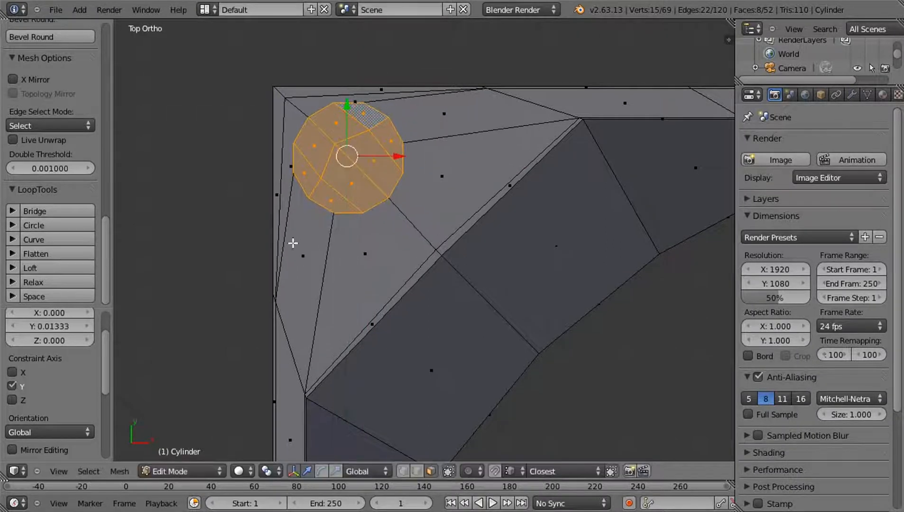
Fine-tune the circular faces' position along X and Y, ending with a -0.00533 move along Y, and delete the faces to open the hole
left_click_drag(397, 156, 394, 156)
left_click_drag(347, 106, 348, 111)
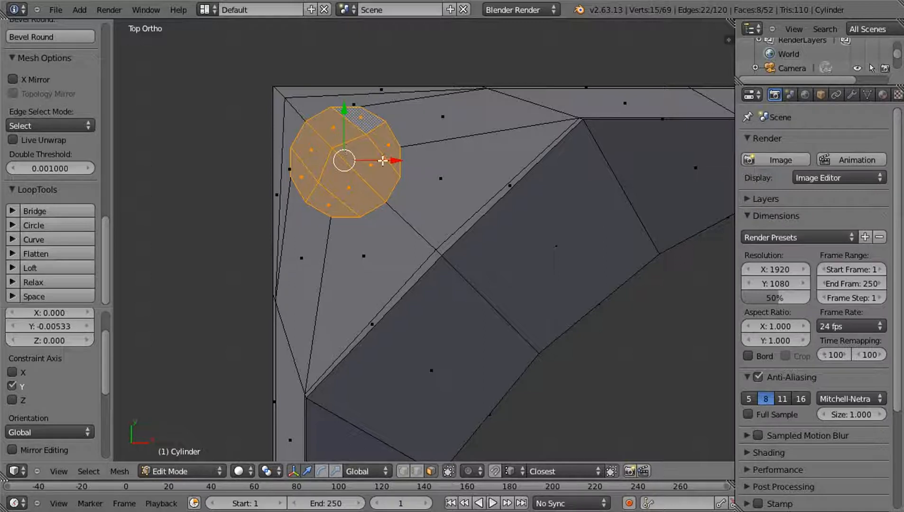
key("Delete")
left_click(336, 252)
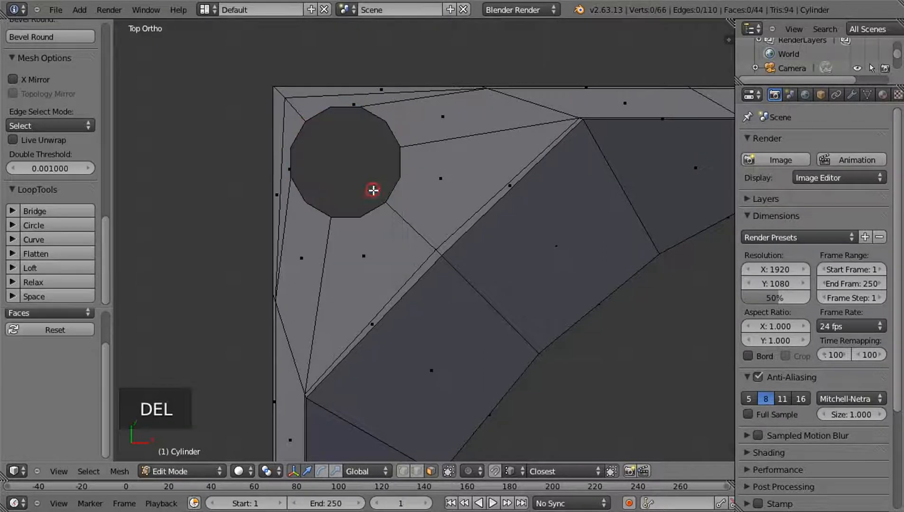
Extrude the hole's 12 rim vertices and scale the new ring inward to 0.914
left_click(402, 471)
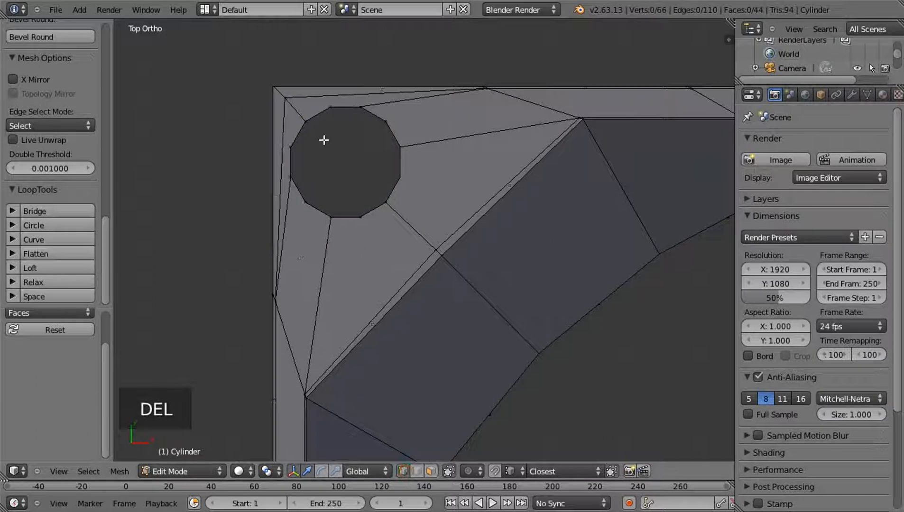
right_click(345, 107, "alt")
right_click(402, 159, "alt+shift")
right_click(372, 216, "alt+shift")
right_click(304, 200, "alt+shift")
right_click(298, 161, "alt+shift")
right_click(297, 137, "alt+shift")
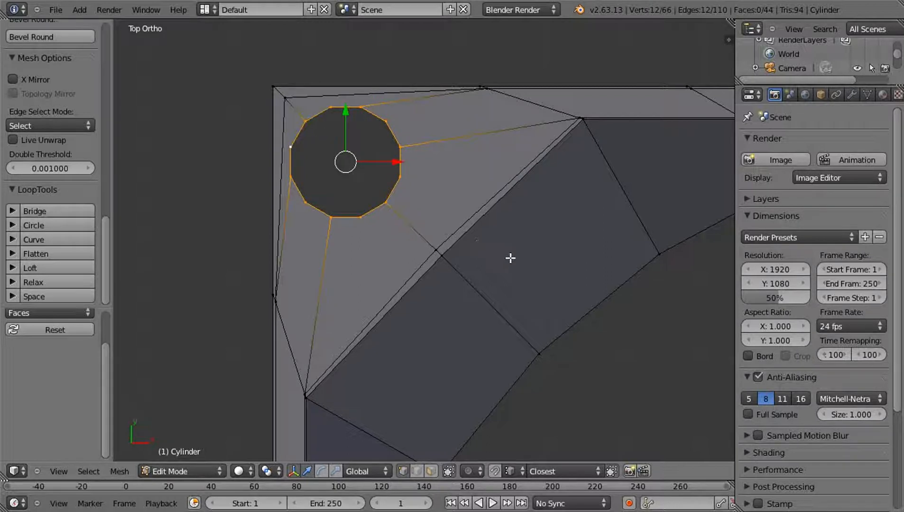
key("e")
key("s")
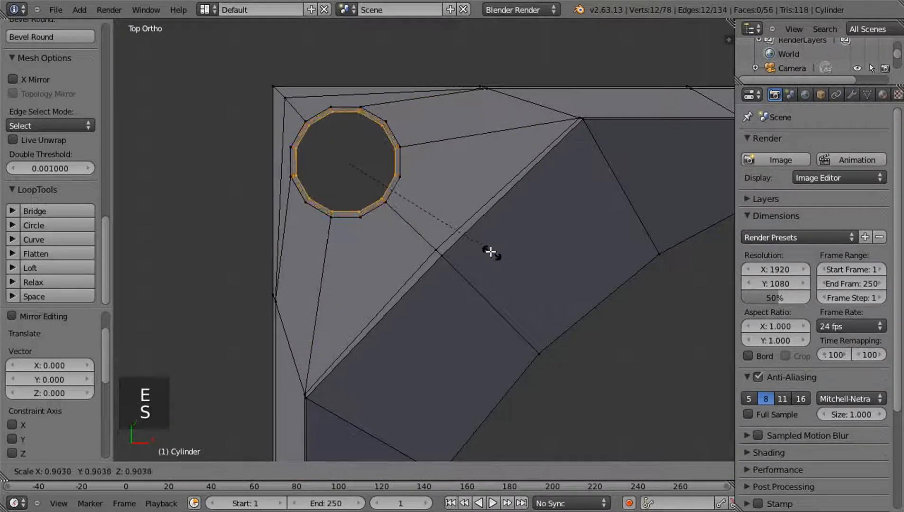
left_click(493, 250)
middle_click_drag(468, 268, 465, 229)
scroll(512, 245, "down", 5)
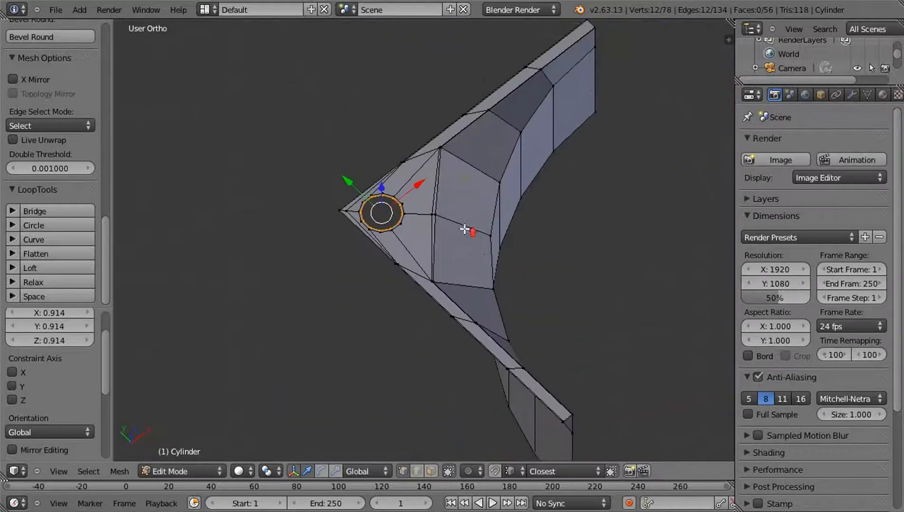
scroll(465, 229, "up", 6)
middle_click_drag(373, 190, 430, 255, "shift")
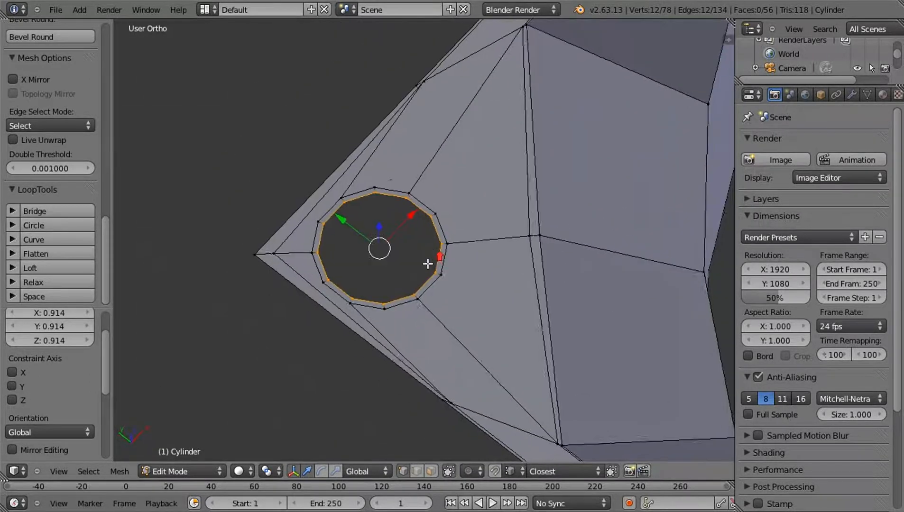
right_click(255, 254)
mouse_move(389, 276)
middle_mouse_down()
mouse_move(451, 316)
mouse_move(382, 285)
middle_mouse_up()
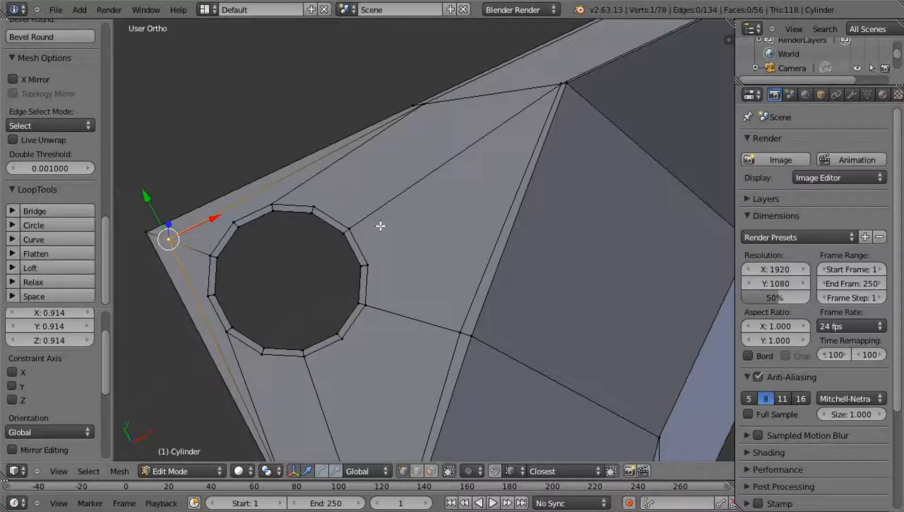
scroll(404, 221, "down", 3)
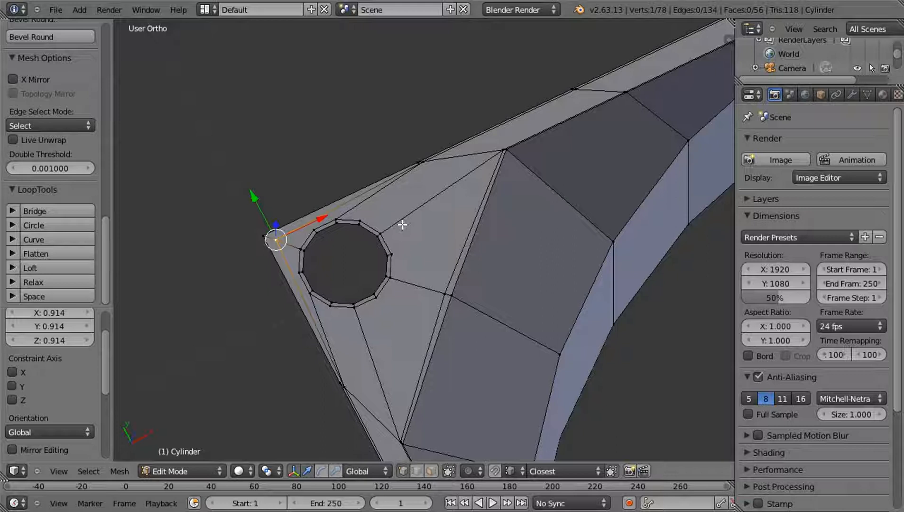
scroll(414, 213, "up", 2)
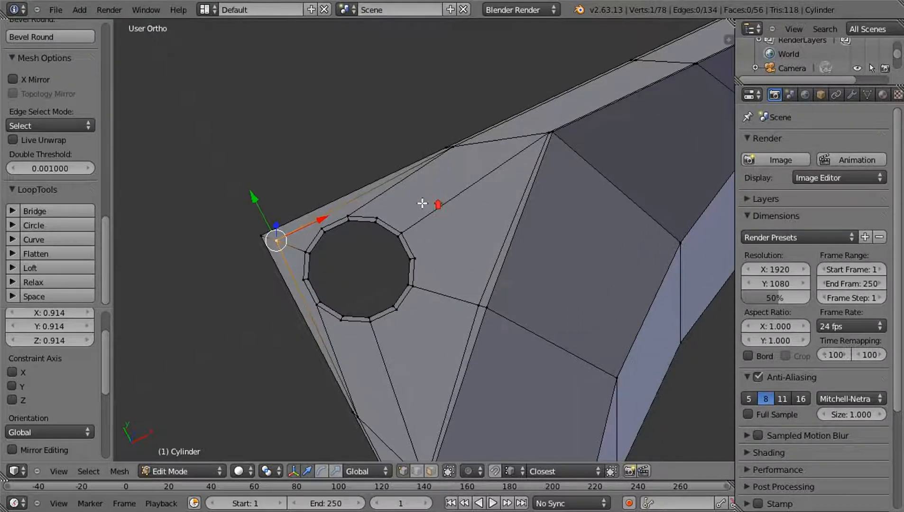
right_click(446, 149, "shift")
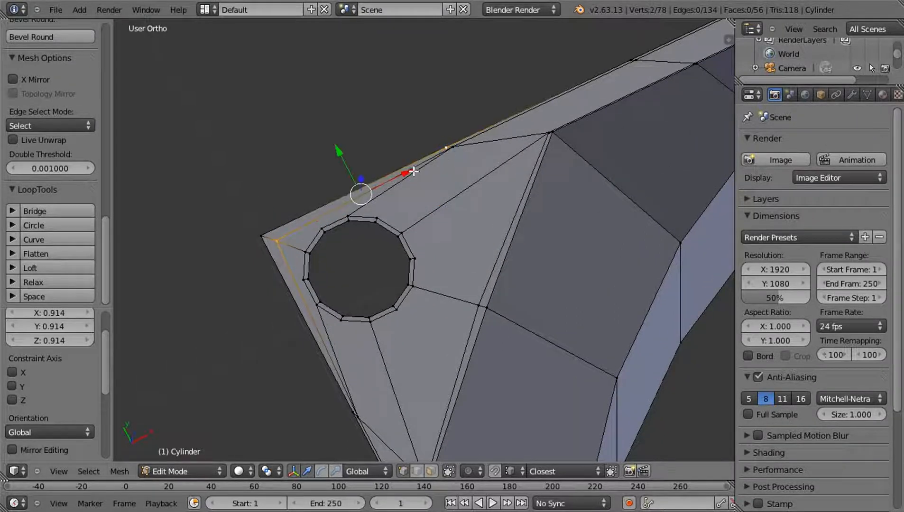
key("a")
middle_click_drag(391, 223, 417, 233, "shift")
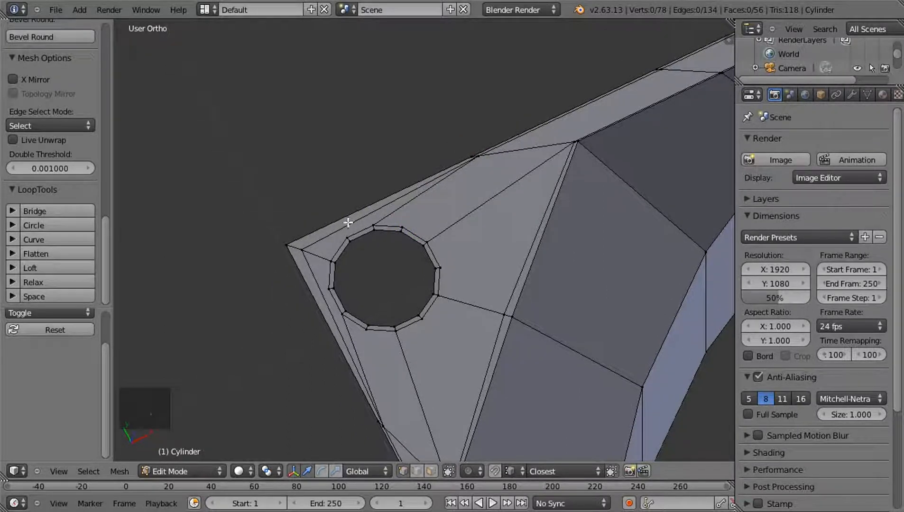
middle_click_drag(417, 206, 444, 236, "shift")
right_click(326, 281)
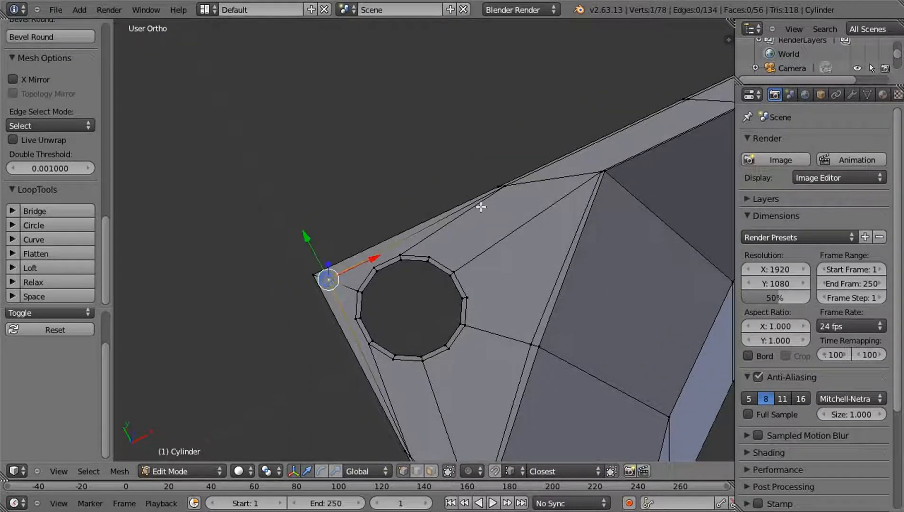
right_click(504, 188, "shift")
key("a")
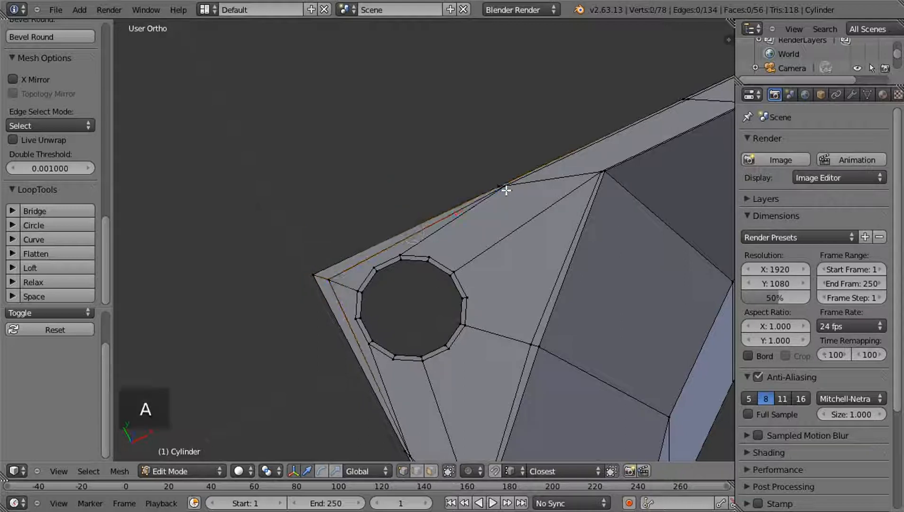
Subdivide the inner border edge running along X from the corner past the hole, and move its new vertex -0.03658 along X
scroll(520, 204, "up", 5)
right_click(626, 106)
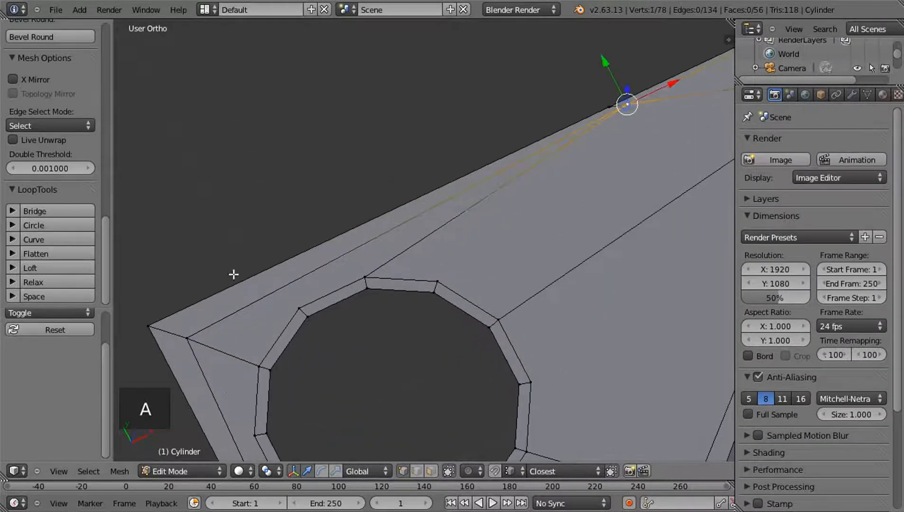
right_click(188, 337, "shift")
key("w")
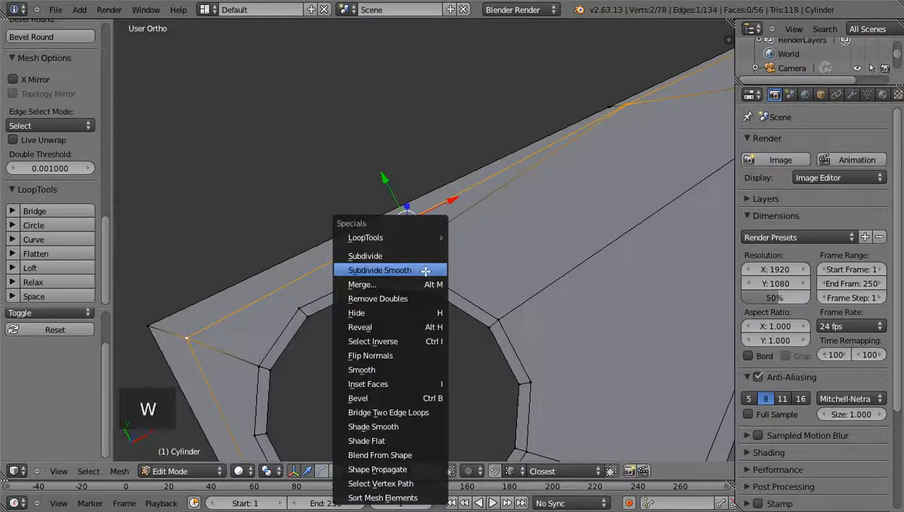
left_click(402, 256)
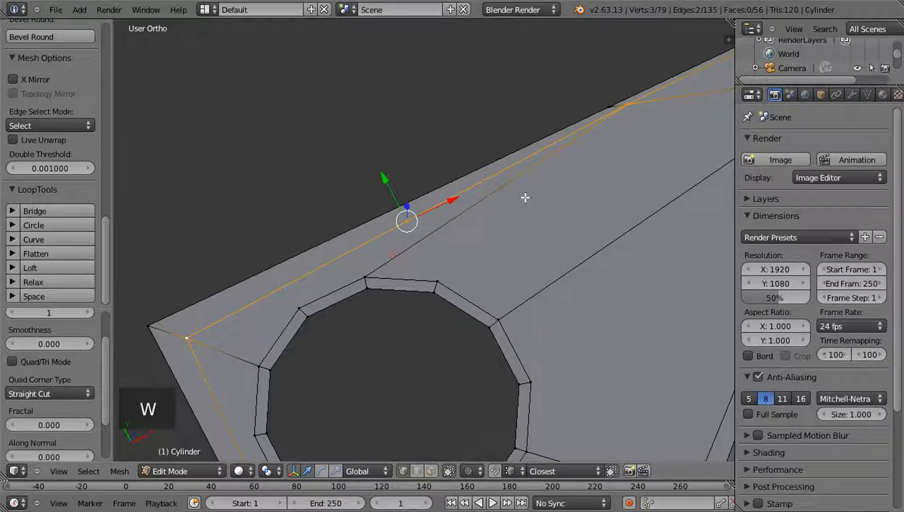
right_click(417, 219)
left_click_drag(447, 202, 359, 260)
Connect the new border vertex to the nearby outer rim vertex on the hole's corner side, and move it about -0.0376 along X
right_click(346, 252, "shift")
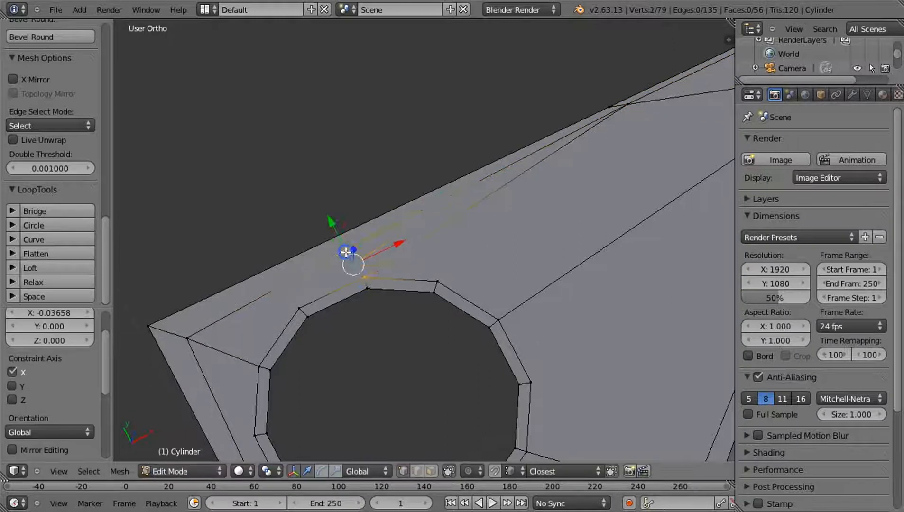
right_click(302, 296)
right_click(342, 247, "shift")
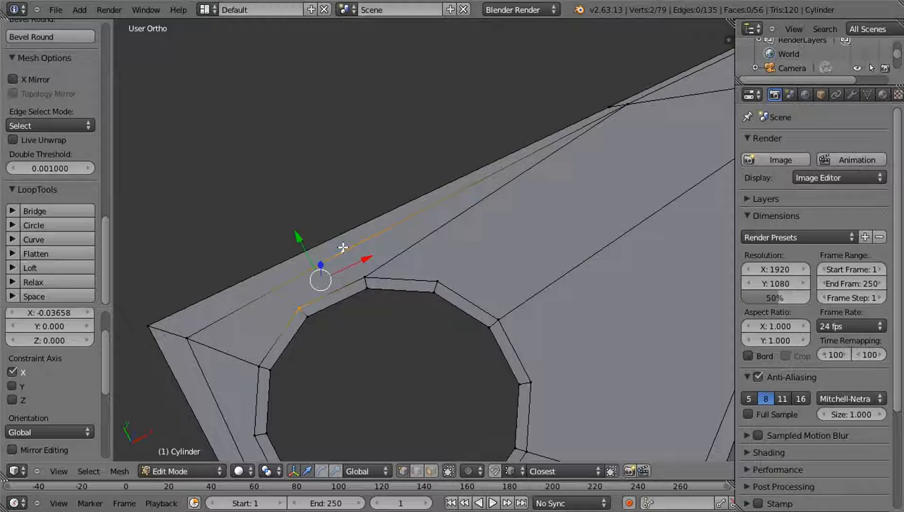
key("j")
right_click(342, 249)
left_click_drag(379, 235, 315, 264)
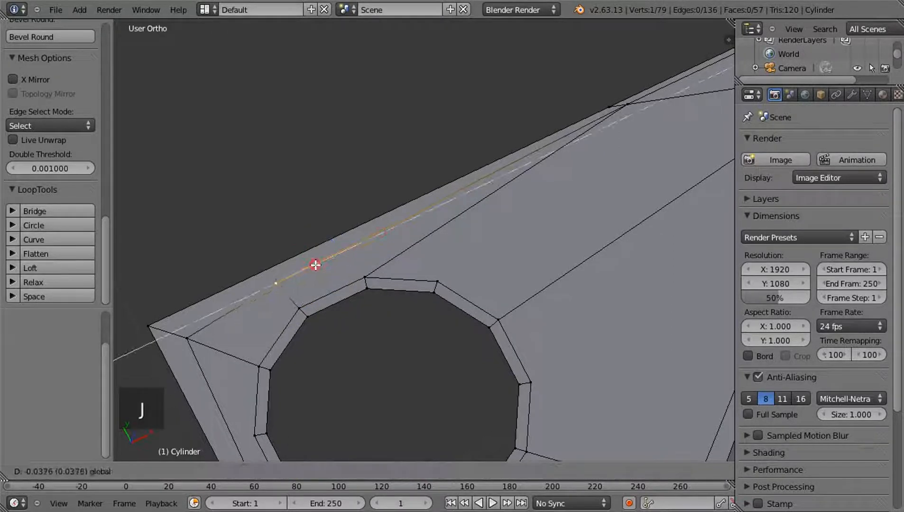
key("a")
Subdivide the short edge between the inner border and the diagonal's upper end, and connect its midpoint to the free hole rim vertex facing it
scroll(493, 315, "down", 2)
middle_click_drag(493, 314, 389, 232, "shift")
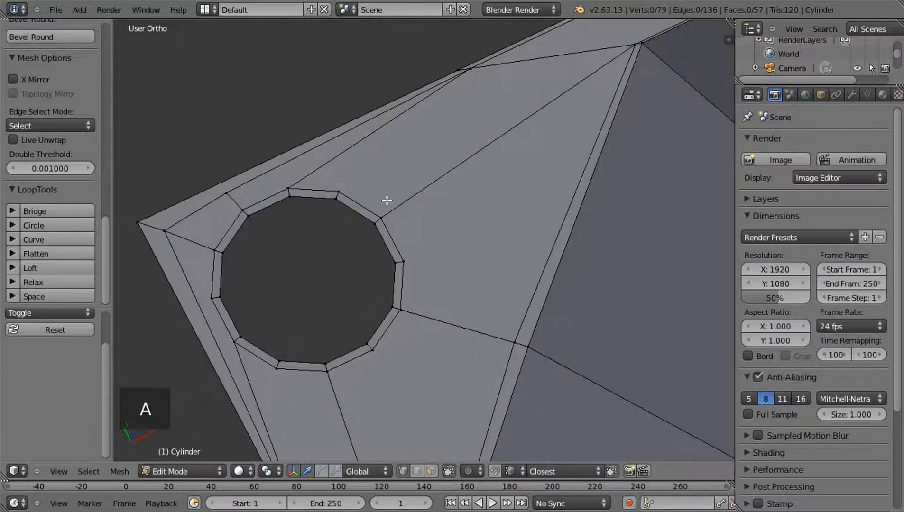
middle_click_drag(389, 183, 370, 283, "shift")
scroll(373, 278, "up", 2)
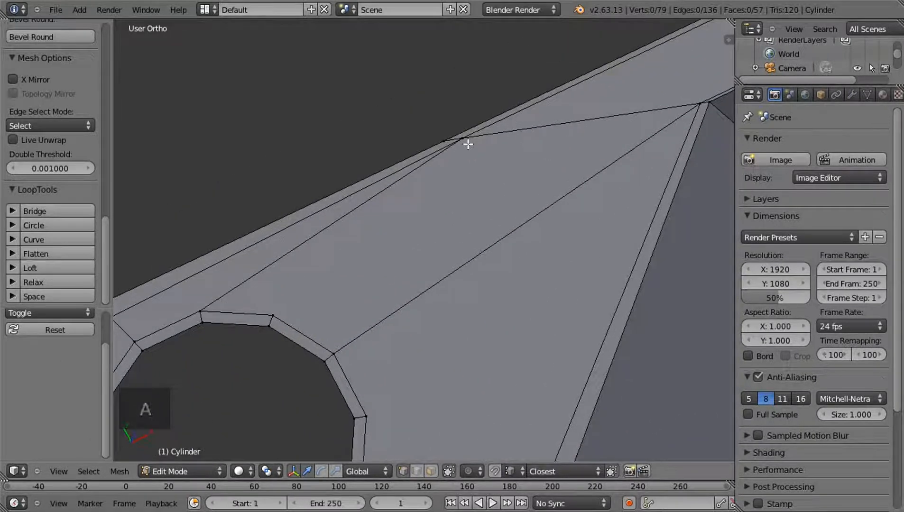
right_click(467, 144)
right_click(690, 101, "shift")
key("w")
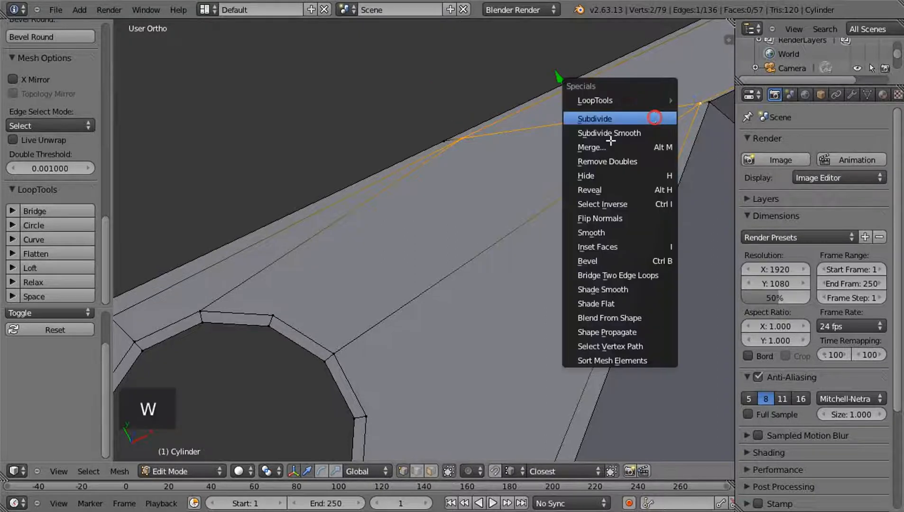
left_click(655, 118)
right_click(282, 308, "shift")
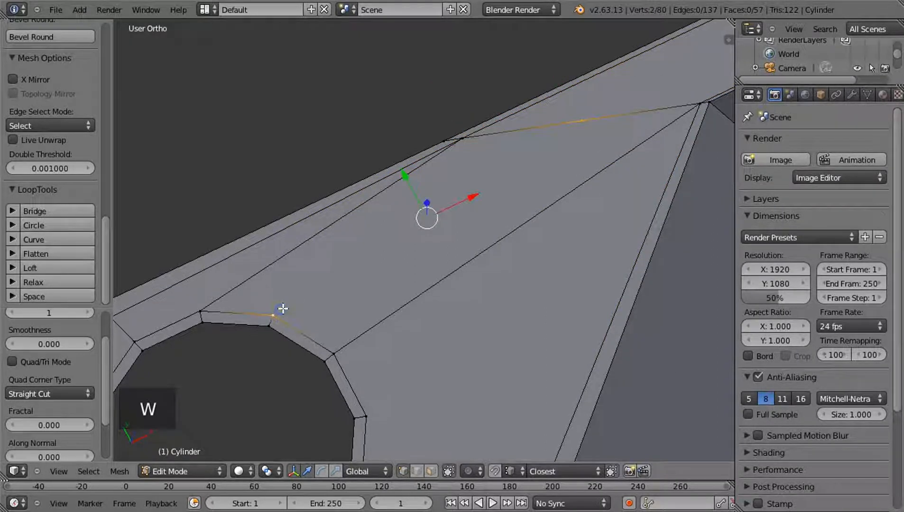
key("j")
key("a")
Subdivide the upper half of the diagonal edge and connect its midpoint to the free hole rim vertex facing it
scroll(428, 335, "down", 2)
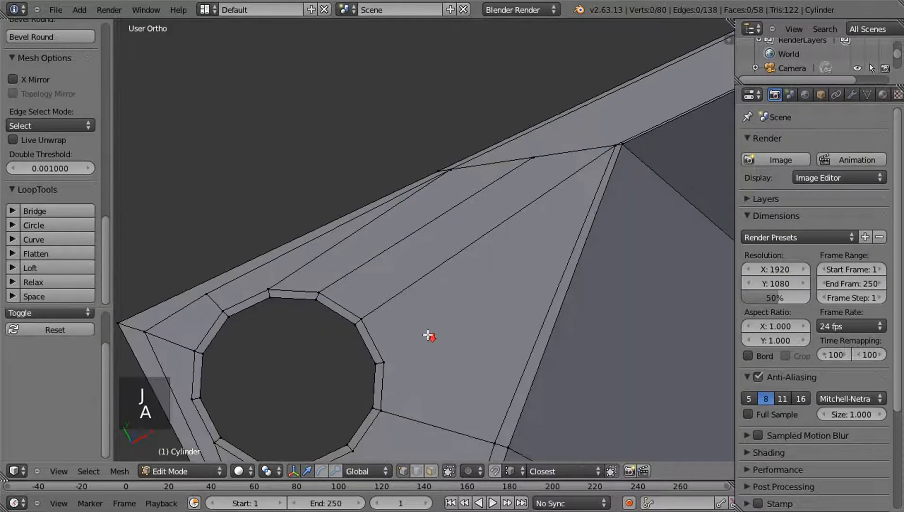
middle_click_drag(398, 367, 366, 264, "shift")
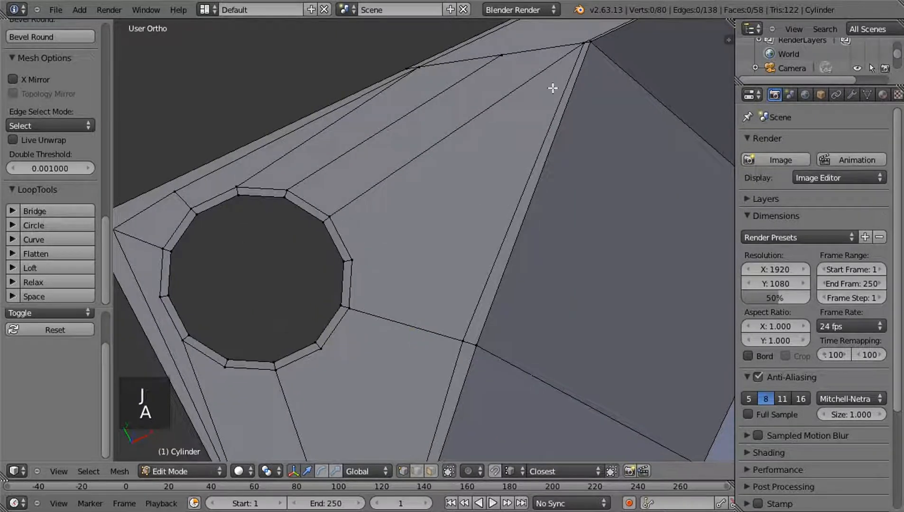
right_click(583, 44)
right_click(466, 338, "shift")
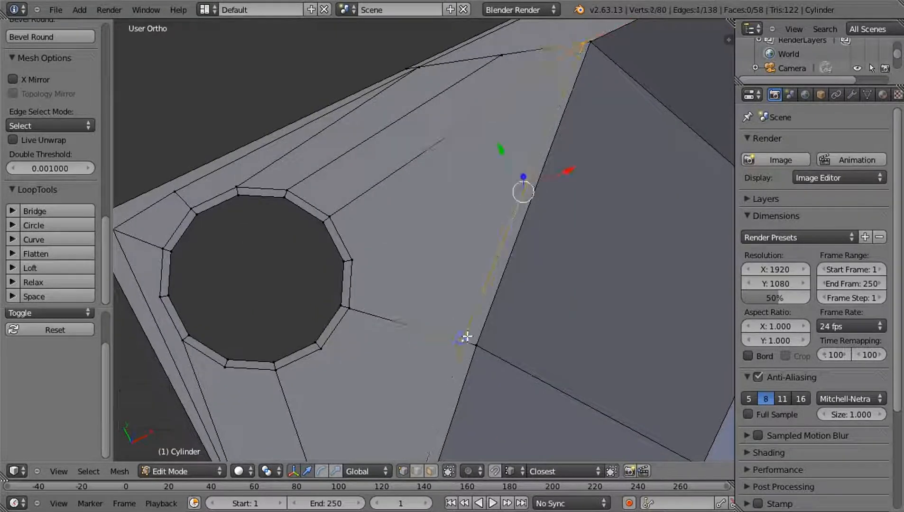
key("w")
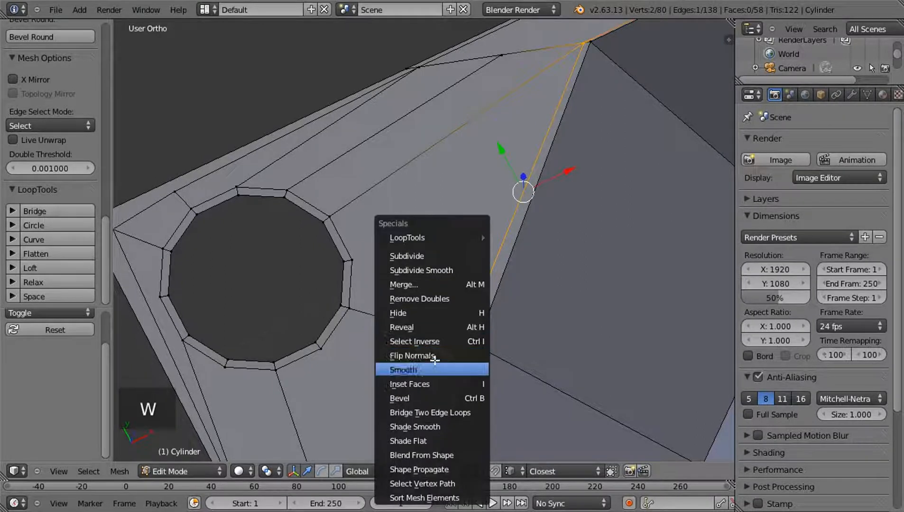
left_click(435, 270)
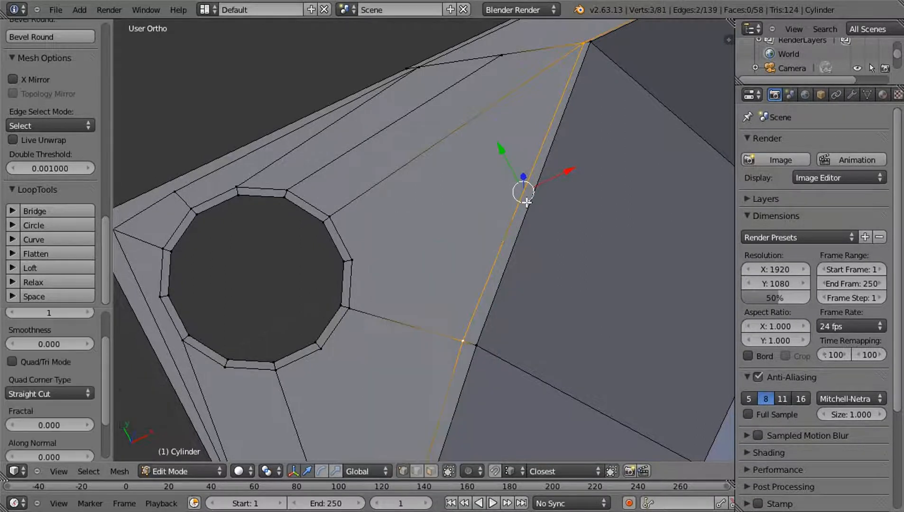
right_click(359, 259, "shift")
key("j")
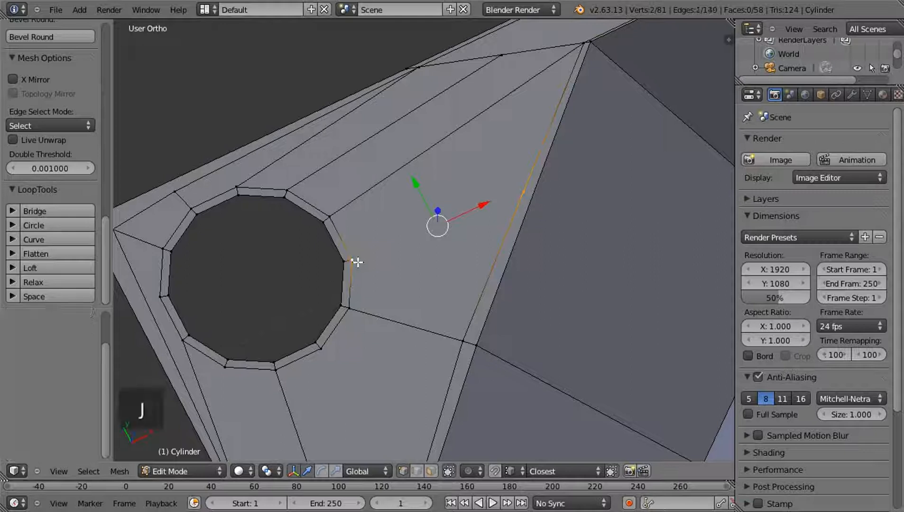
key("a")
Subdivide the lower half of the diagonal edge and connect its midpoint to the free hole rim vertex facing it
scroll(416, 280, "down", 1)
middle_click_drag(389, 208, 416, 88, "shift")
right_click(502, 222)
right_click(405, 456, "shift")
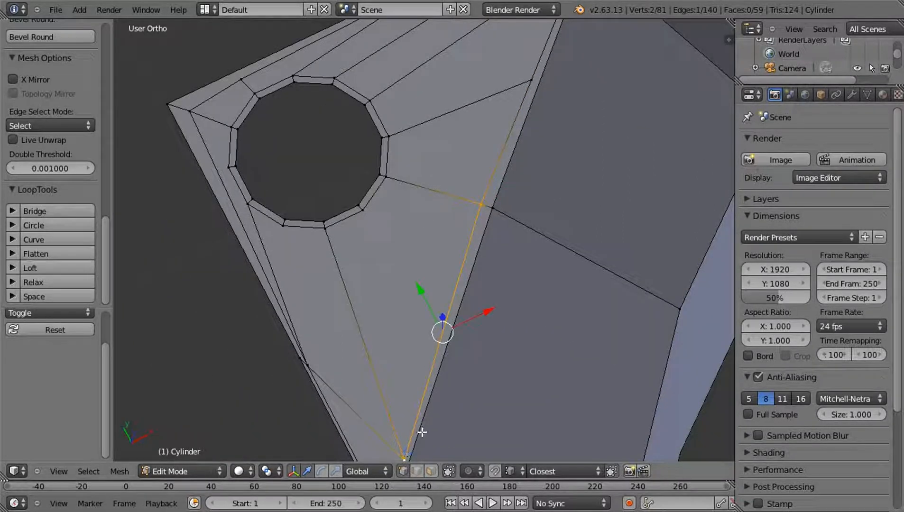
key("w")
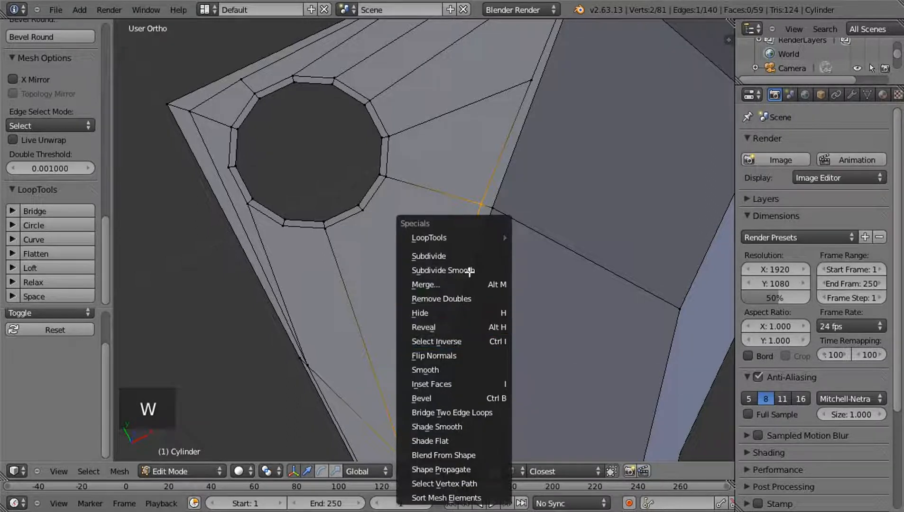
left_click(468, 255)
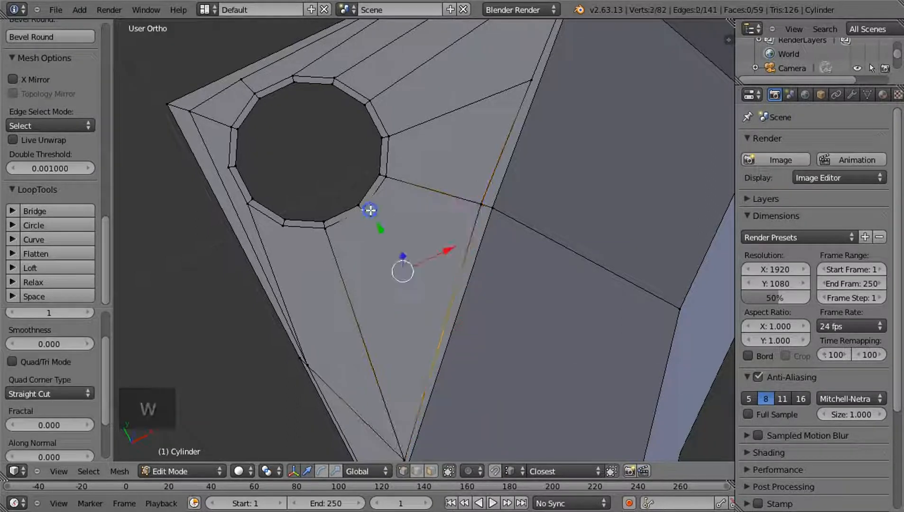
key("j")
key("a")
Subdivide the short edge between the inner border and the diagonal's lower end, and connect its midpoint to the free hole rim vertex facing it
middle_click_drag(367, 207, 391, 316)
right_click(409, 289)
right_click(476, 387, "shift")
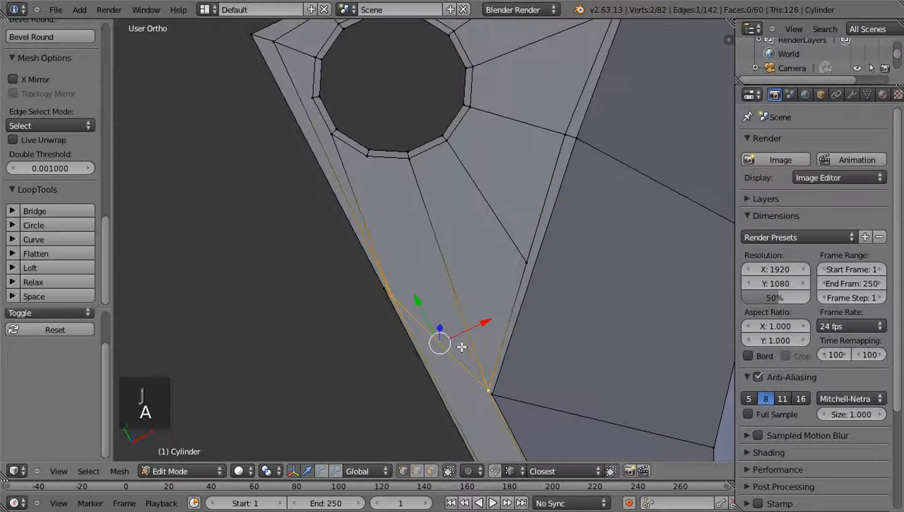
key("w")
left_click(436, 257)
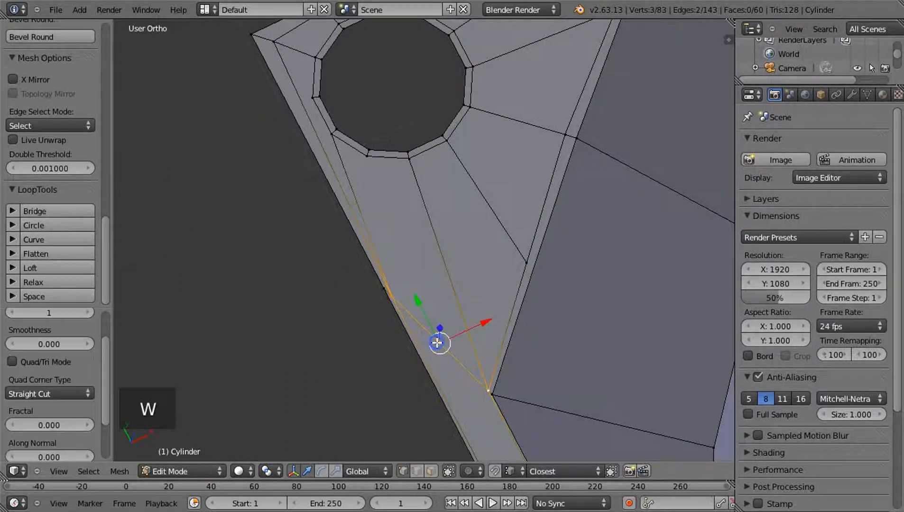
right_click(370, 154, "shift")
key("j")
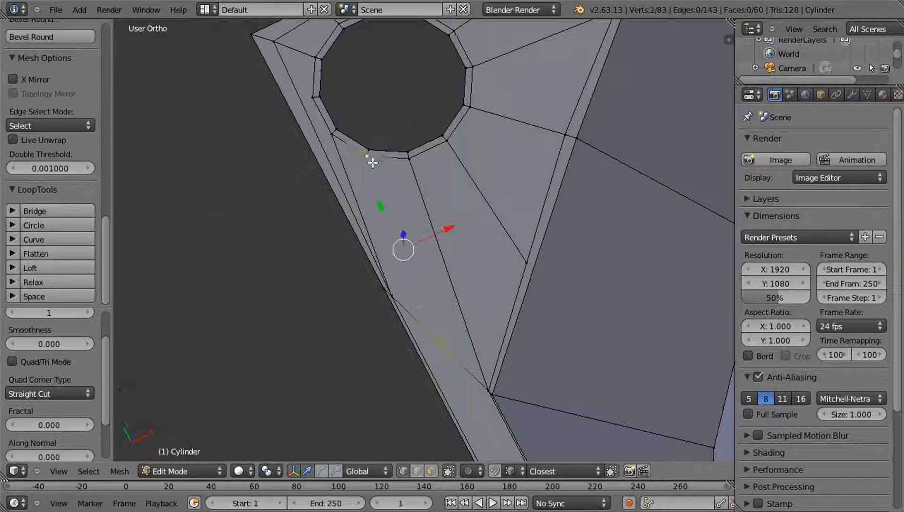
Clear the selection and select only the inner border vertex at the housing's outer corner
key("a")
middle_click_drag(442, 252, 472, 239)
middle_click_drag(295, 126, 313, 195, "shift")
right_click(286, 107)
right_click(452, 306, "shift")
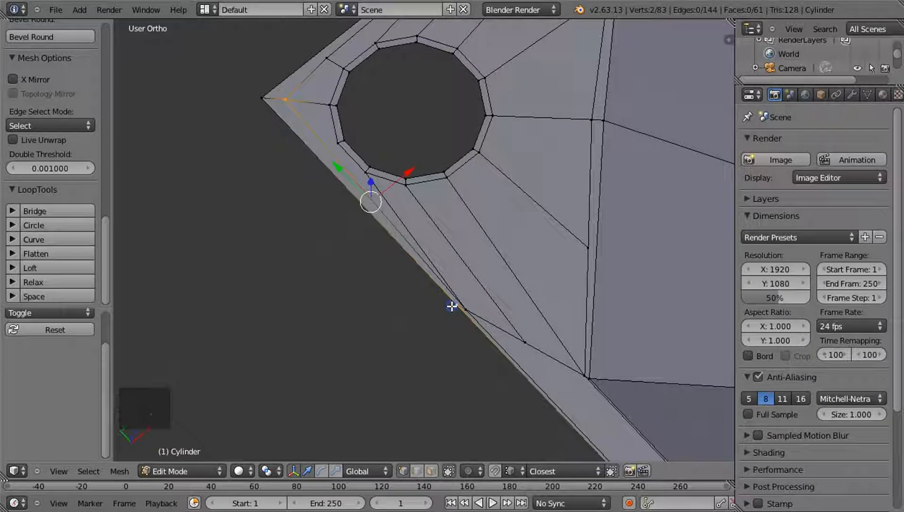
key("w")
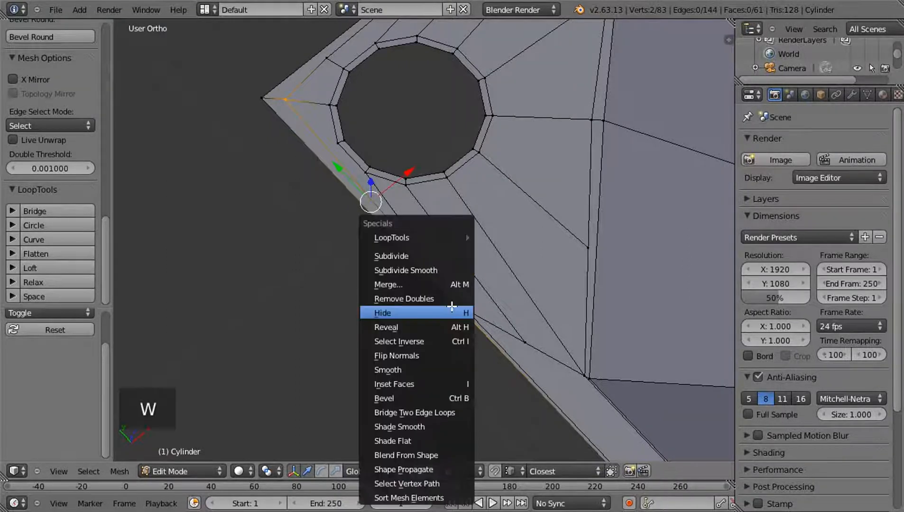
left_click(432, 251)
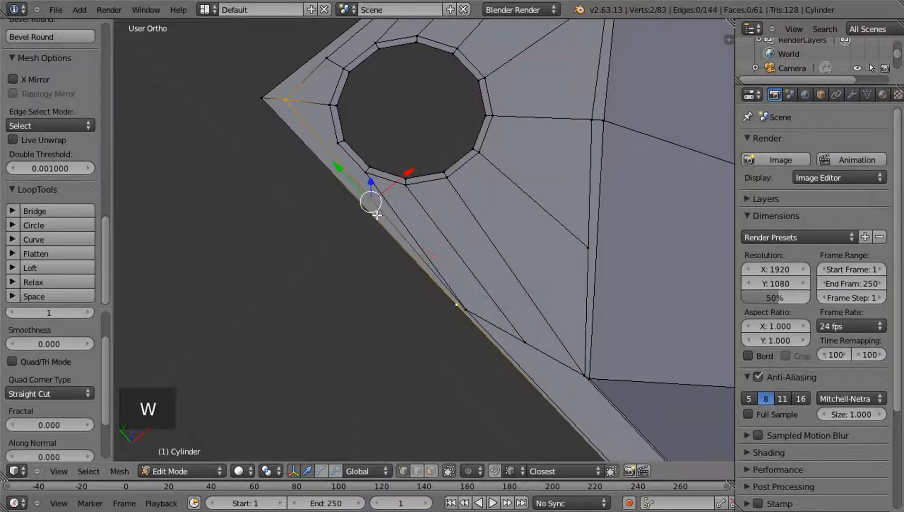
mouse_move(436, 304)
middle_mouse_down()
mouse_move(465, 287)
mouse_move(397, 333)
mouse_move(431, 318)
middle_mouse_up()
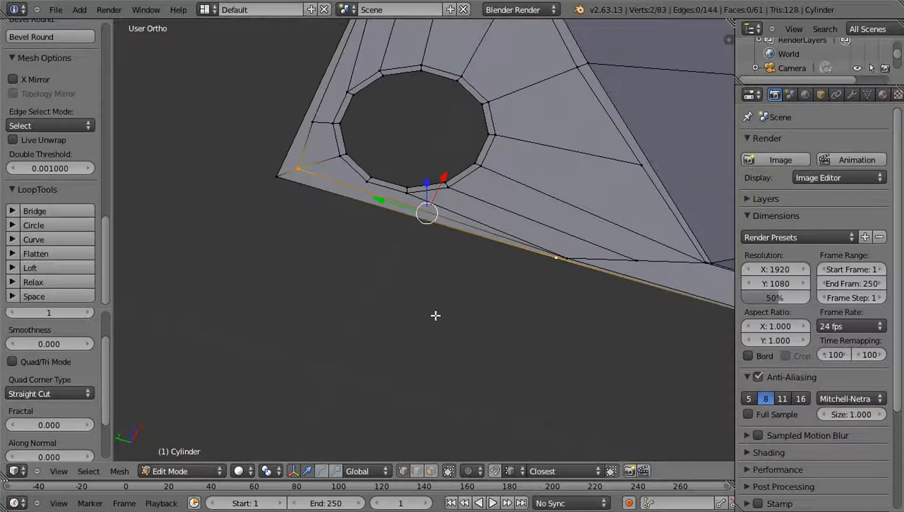
key("ctrl+z")
key("ctrl+z")
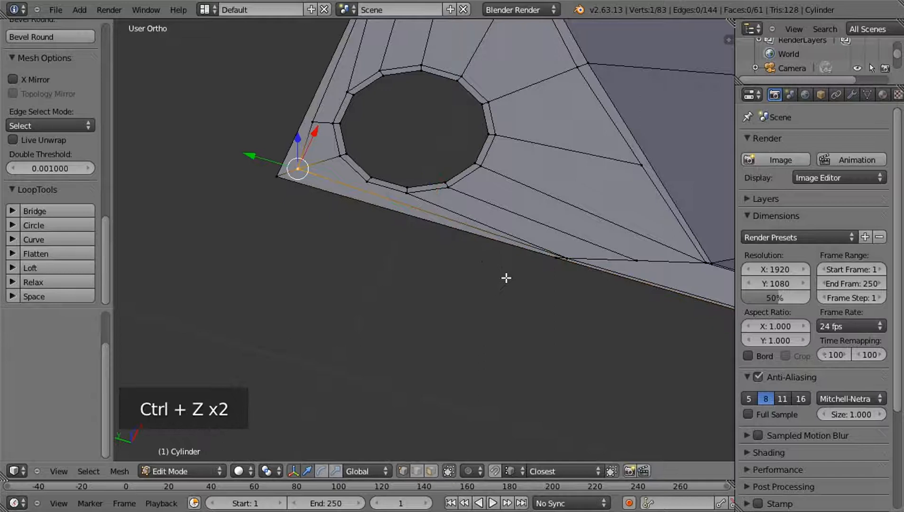
Subdivide the inner border edge running from the corner vertex, move the new vertex along Y toward the corner, and connect it to the nearby hole rim vertex
scroll(433, 302, "up", 4)
right_click(607, 393, "shift")
scroll(529, 382, "down", 2)
key("w")
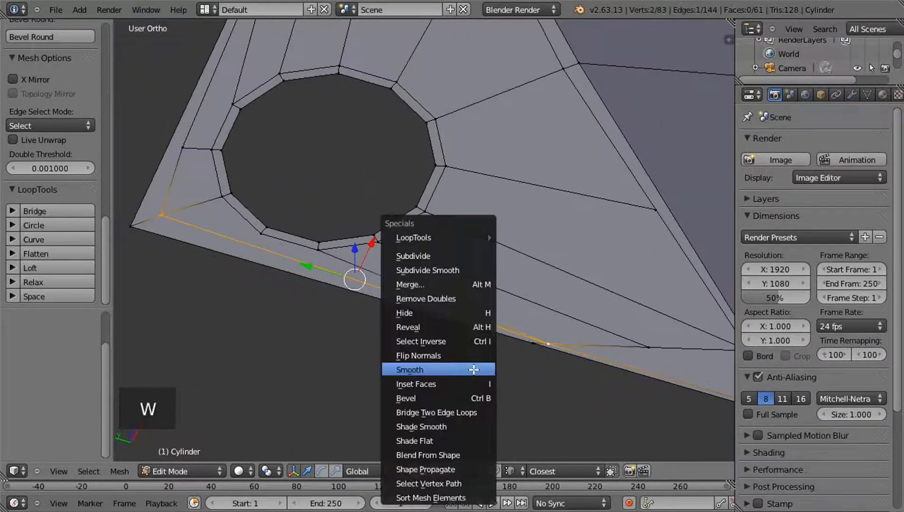
left_click(441, 256)
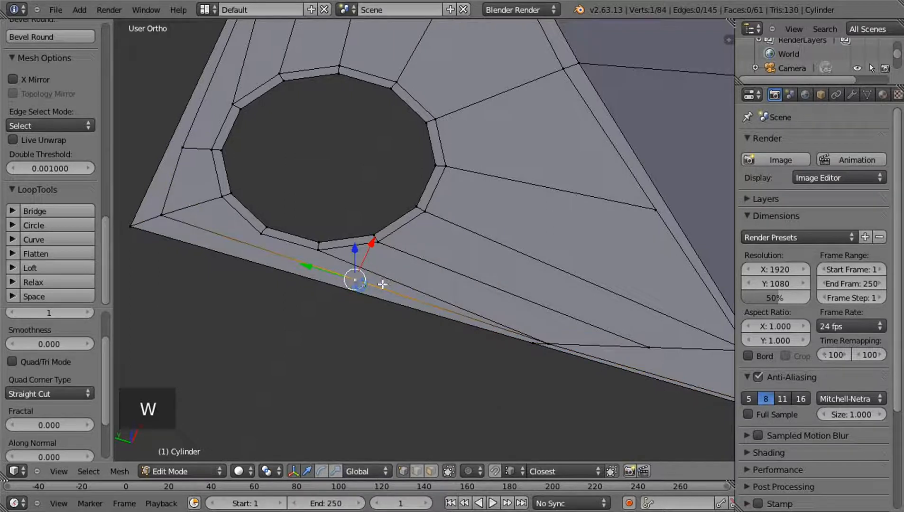
left_click_drag(319, 272, 249, 244)
right_click(260, 232, "shift")
key("j")
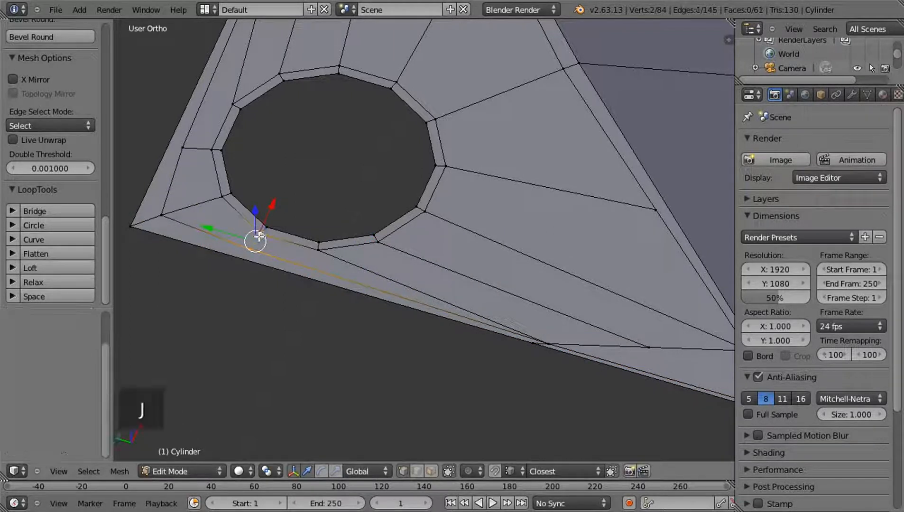
key("a")
key("Tab")
key("Tab")
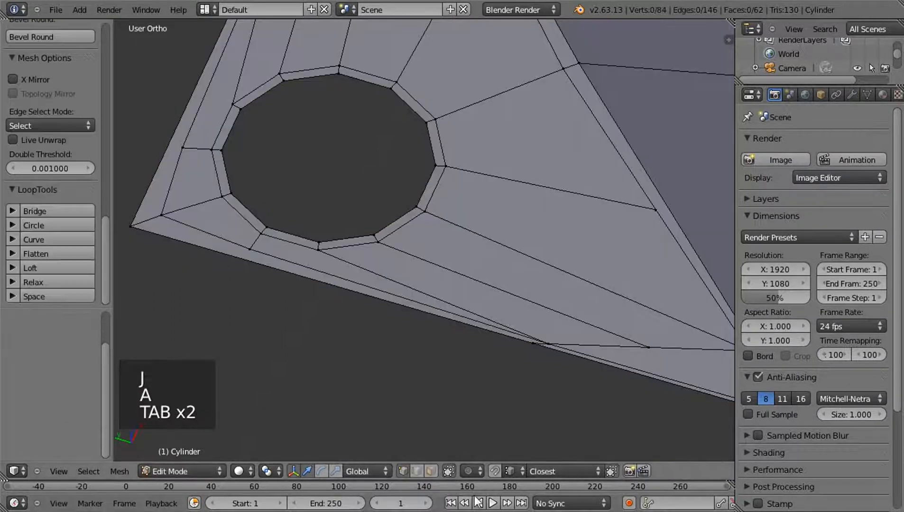
Examine the faces around the screw hole one by one in face selection mode, and view the whole housing quarter in Object Mode
left_click(432, 471)
scroll(399, 299, "down", 1)
right_click(260, 231)
right_click(305, 244)
right_click(405, 258)
right_click(474, 205)
right_click(448, 90)
right_click(381, 70)
right_click(338, 71)
scroll(365, 165, "down", 4)
right_click(364, 154)
right_click(344, 184)
right_click(330, 217)
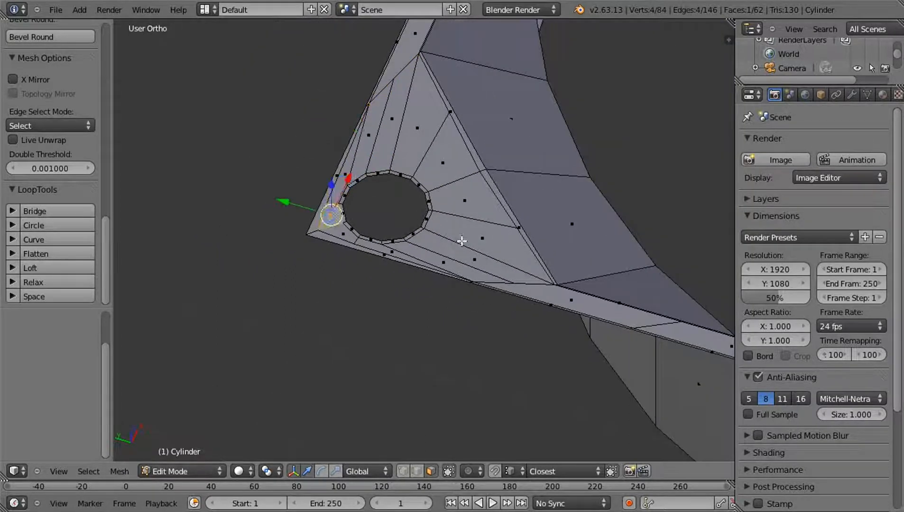
key("a")
key("Tab")
middle_click_drag(547, 217, 514, 319)
scroll(624, 324, "down", 3)
middle_click_drag(498, 269, 533, 265)
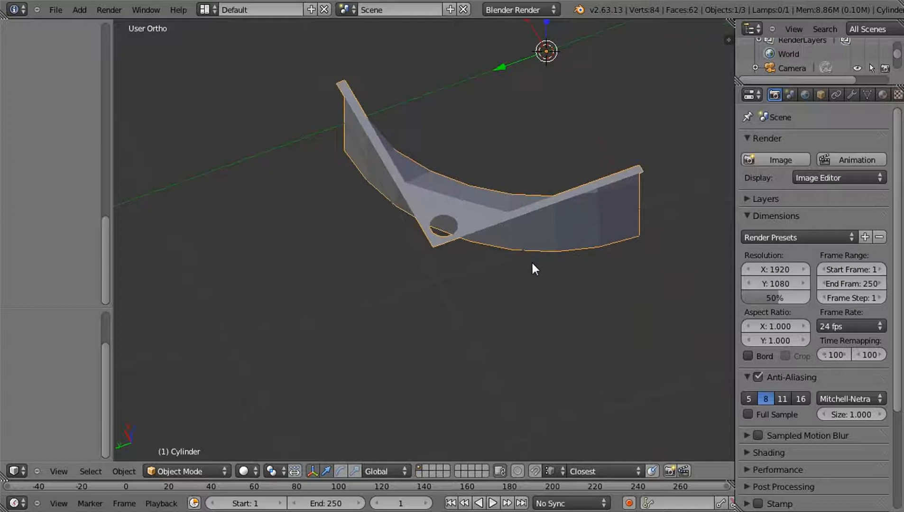
Select the upper flange's outer border edges in Edit Mode and duplicate them -0.489 along Z
key("Tab")
scroll(531, 261, "up", 5)
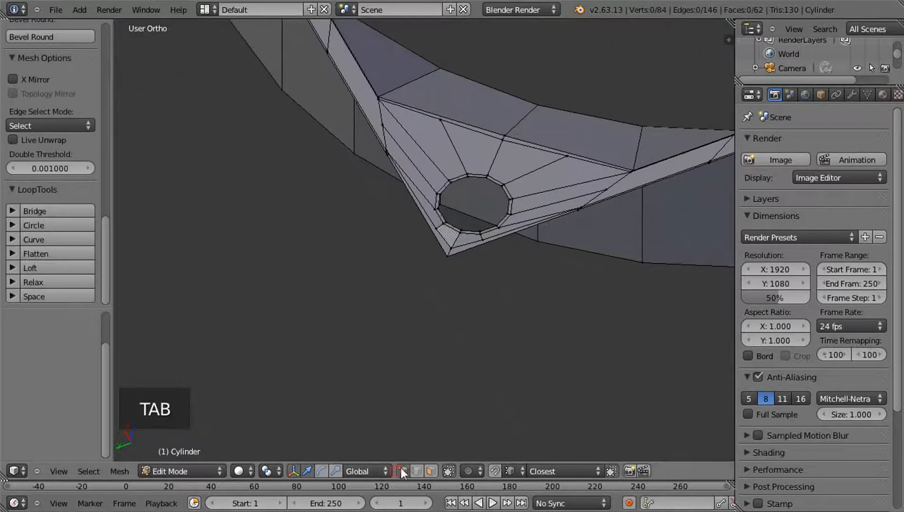
middle_click_drag(546, 266, 516, 299)
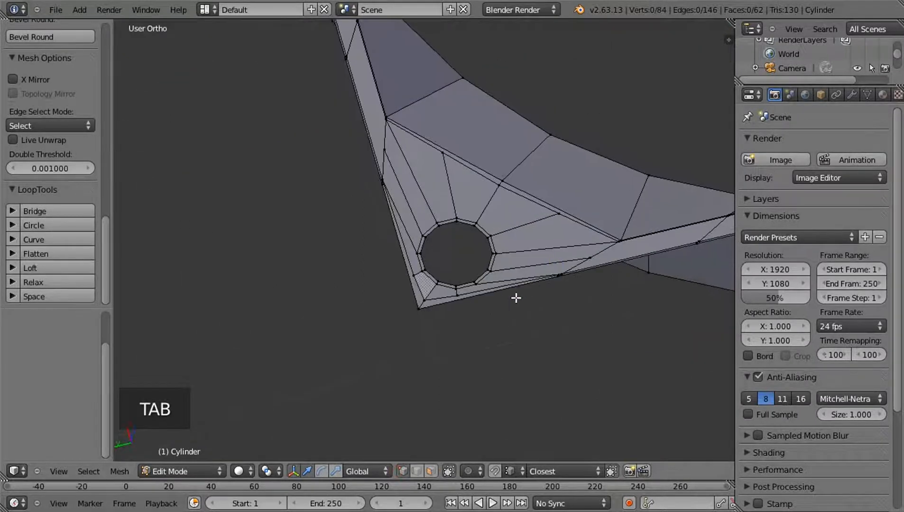
right_click(470, 300, "alt")
scroll(472, 301, "down", 5)
mouse_move(466, 299)
middle_mouse_down()
mouse_move(443, 276)
mouse_move(463, 293)
middle_mouse_up()
key("shift+d")
key("z")
left_click(468, 378)
Move the duplicated border another -0.008701 along Z, snapping it level with the housing wall's lower edge
middle_click_drag(467, 379, 439, 308)
middle_click_drag(483, 327, 503, 269, "shift")
scroll(502, 269, "up", 5)
middle_click_drag(593, 323, 383, 323)
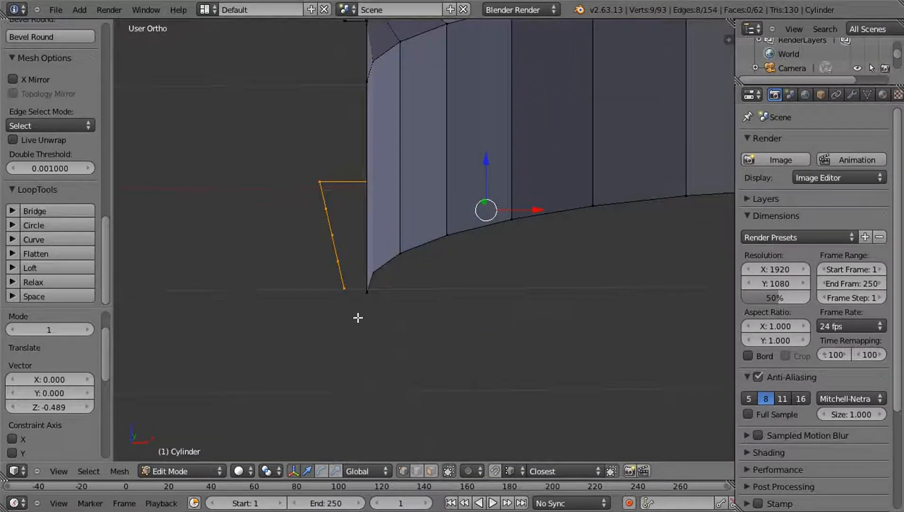
key("g")
key("z")
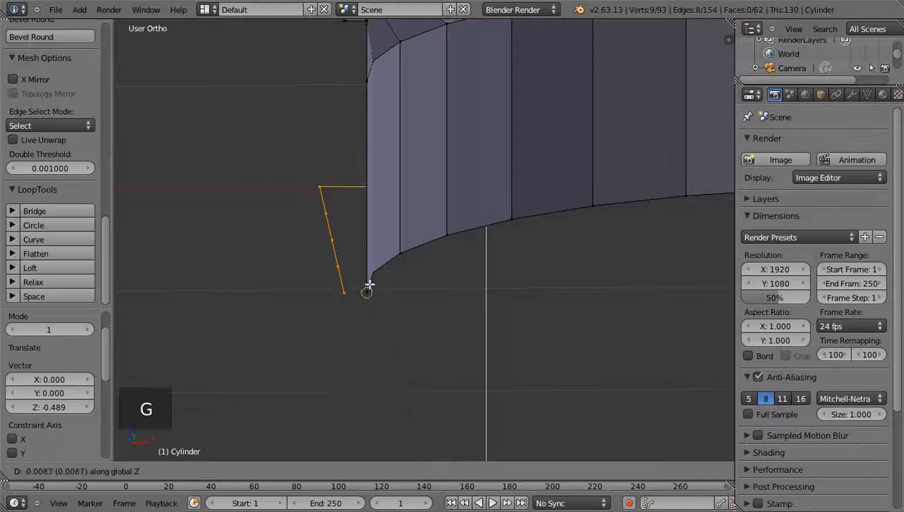
left_click(370, 284)
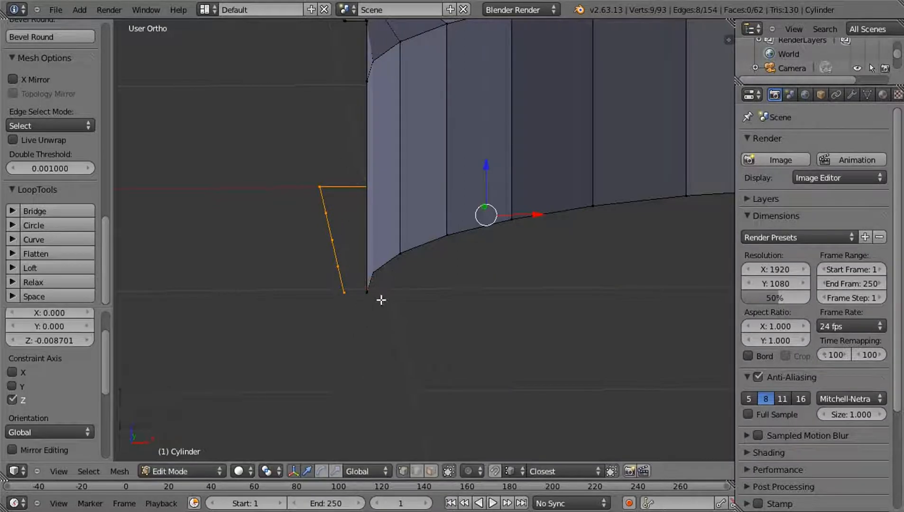
Bridge the duplicated border and the curved wall's lower edge with a strip of faces to form the lower flange
middle_click_drag(373, 295, 437, 324)
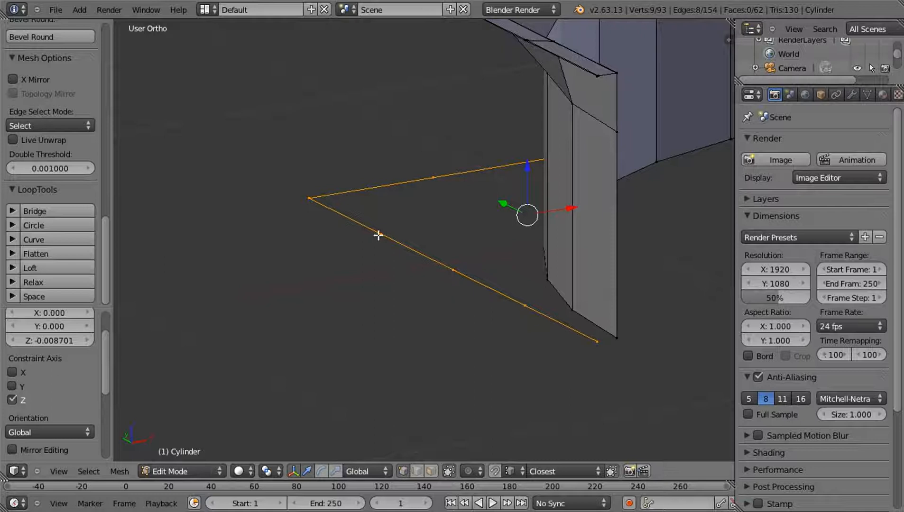
middle_click_drag(369, 247, 582, 237)
middle_click_drag(463, 217, 484, 286)
scroll(487, 285, "up", 1)
middle_click_drag(589, 296, 512, 302, "shift")
middle_click_drag(428, 287, 434, 286)
right_click(435, 286)
right_click(466, 269)
right_click(512, 285, "shift")
right_click(517, 295, "shift")
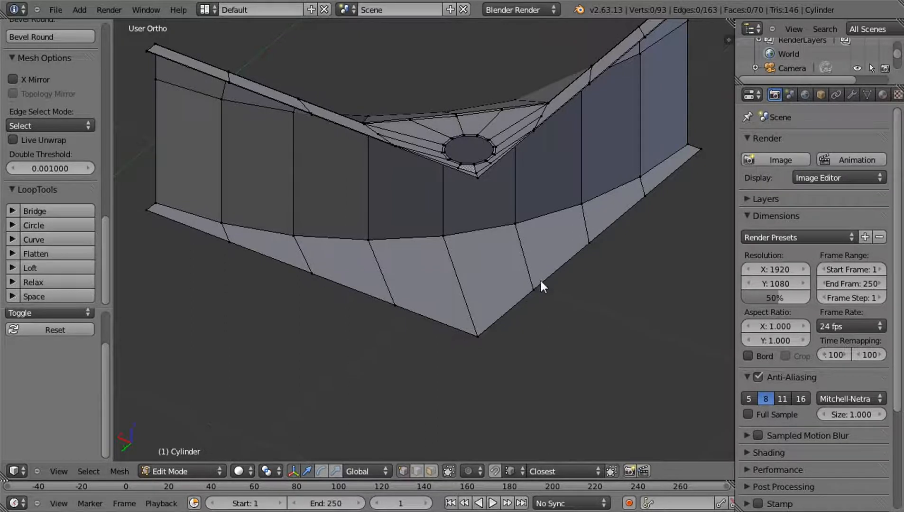
Select the screw hole's inner edge loop, grow the selection to its rim faces, and duplicate the rim downward along Z
middle_click_drag(581, 265, 499, 250)
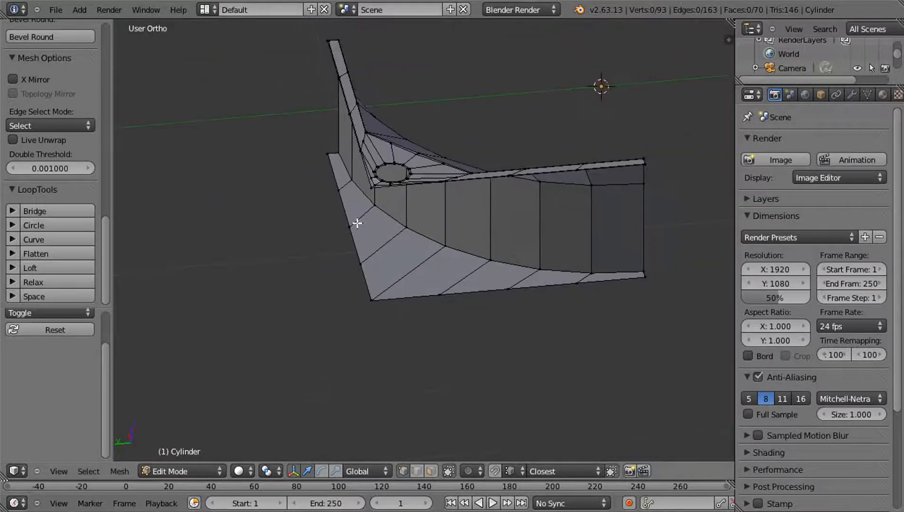
middle_click_drag(603, 279, 414, 299)
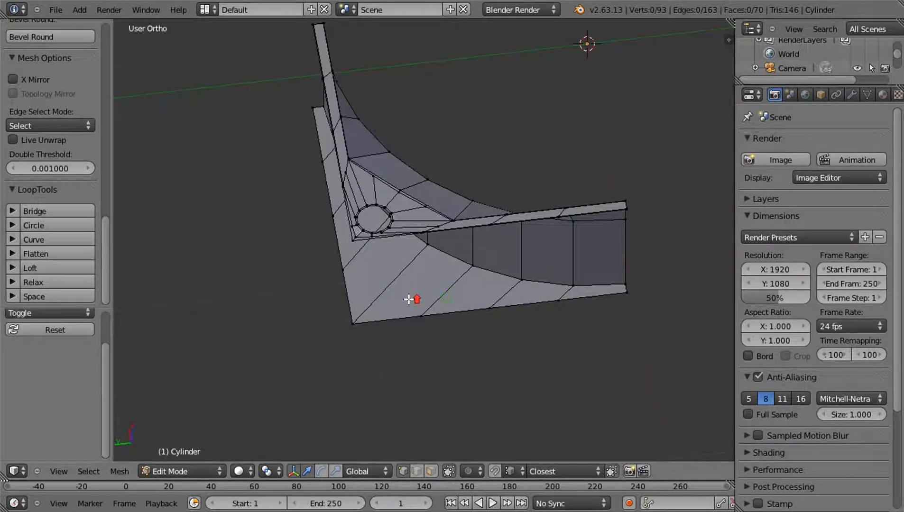
scroll(385, 297, "up", 5)
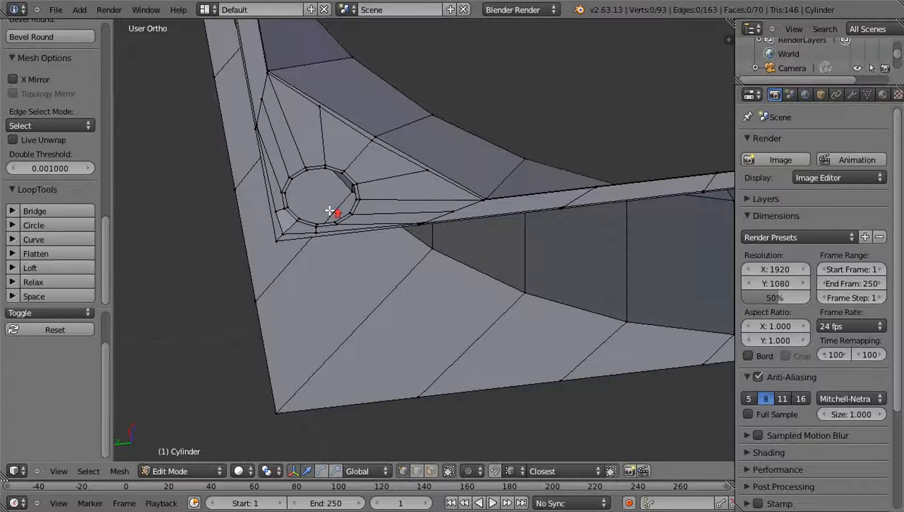
scroll(332, 209, "up", 1)
right_click(293, 157, "alt")
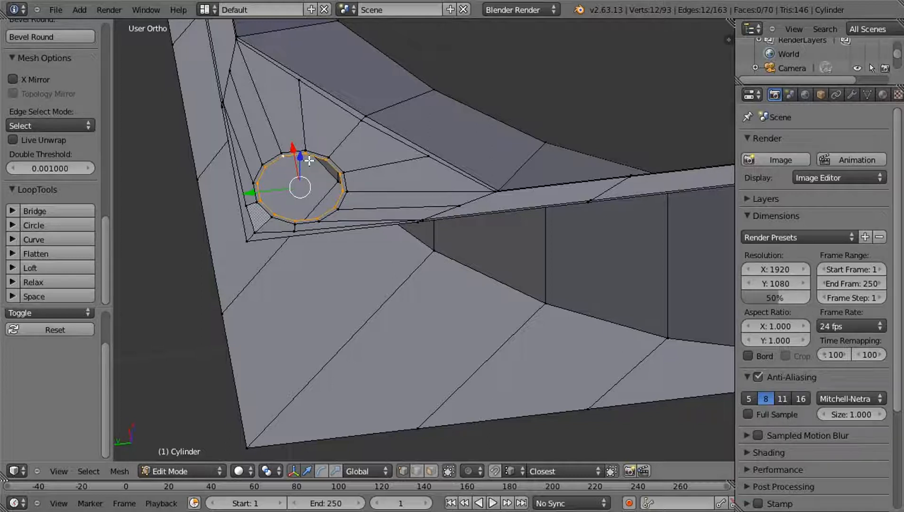
key("ctrl+KP_Add")
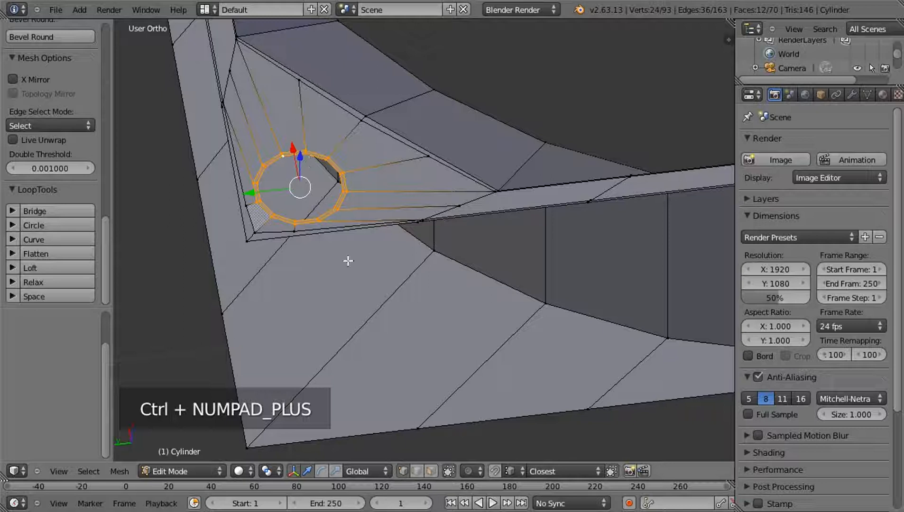
key("shift+d")
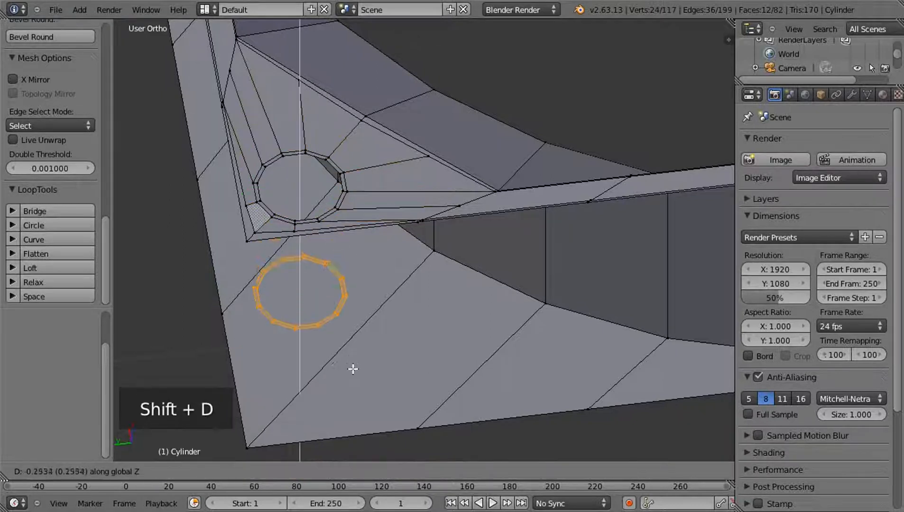
left_click(377, 350)
Move the duplicated hole rim another -0.202 along Z to the level of the lower flange
middle_click_drag(385, 338, 395, 230)
key("g")
key("z")
left_click(348, 237)
middle_click_drag(454, 243, 484, 217)
scroll(483, 218, "up", 2)
scroll(484, 217, "up", 2)
middle_click_drag(446, 160, 468, 412, "shift")
scroll(463, 212, "down", 1)
scroll(498, 199, "down", 3)
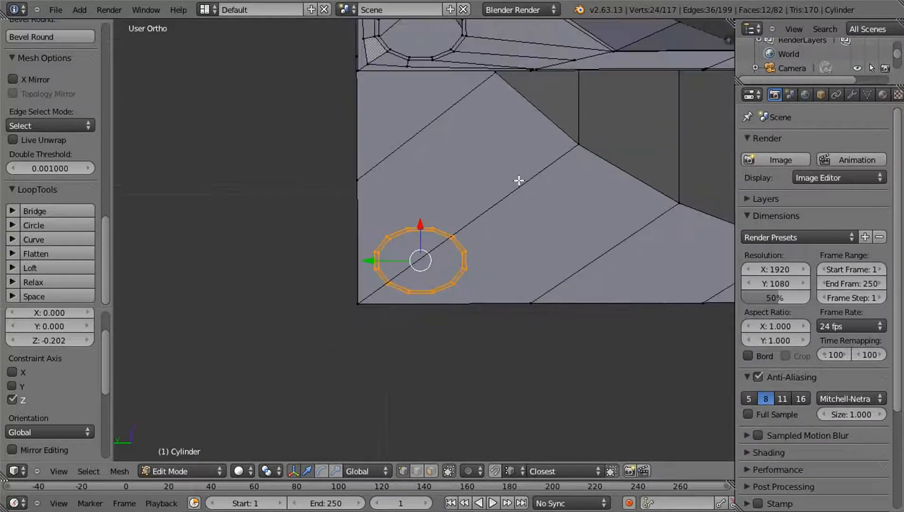
Add two loop cuts along the lower flange, one close to the curved inner edge and one close to the straight outer border
middle_click_drag(515, 159, 481, 279, "shift")
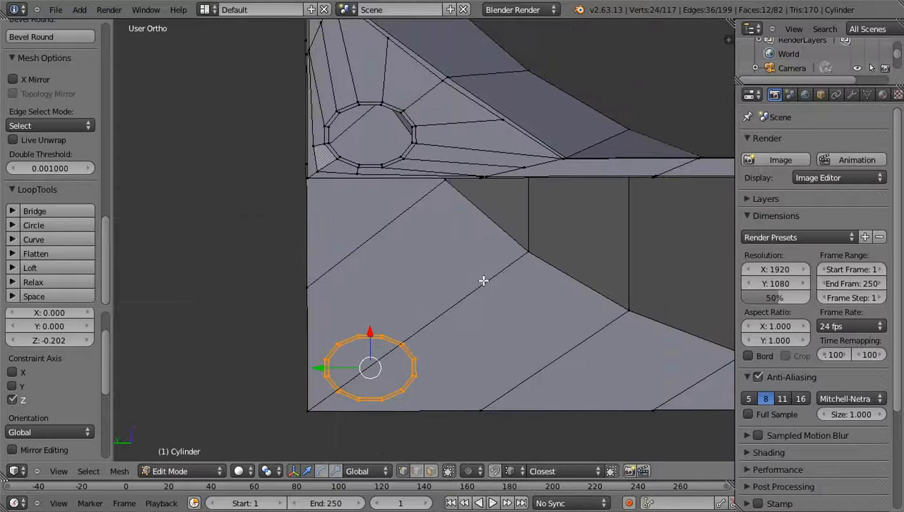
key("ctrl+r")
left_click(483, 281)
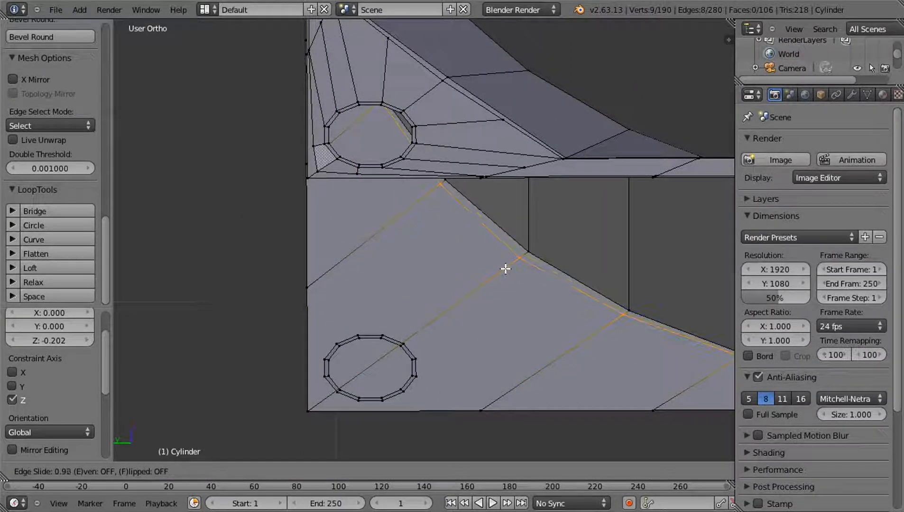
left_click(504, 269)
key("ctrl+r")
left_click(422, 327)
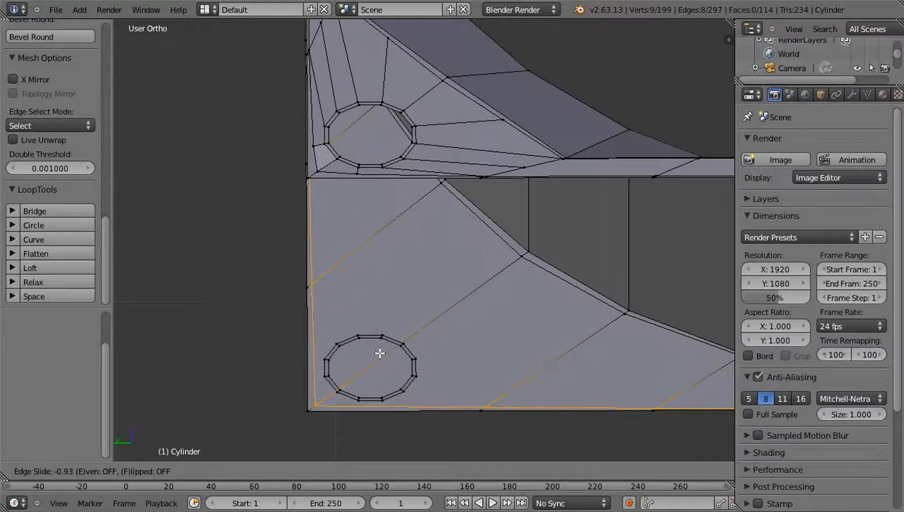
left_click(405, 346)
key("a")
Delete the two large lower flange faces that overlap the duplicated hole rim
middle_click_drag(434, 292, 425, 215)
left_click(434, 473)
right_click(396, 120)
right_click(477, 192, "shift")
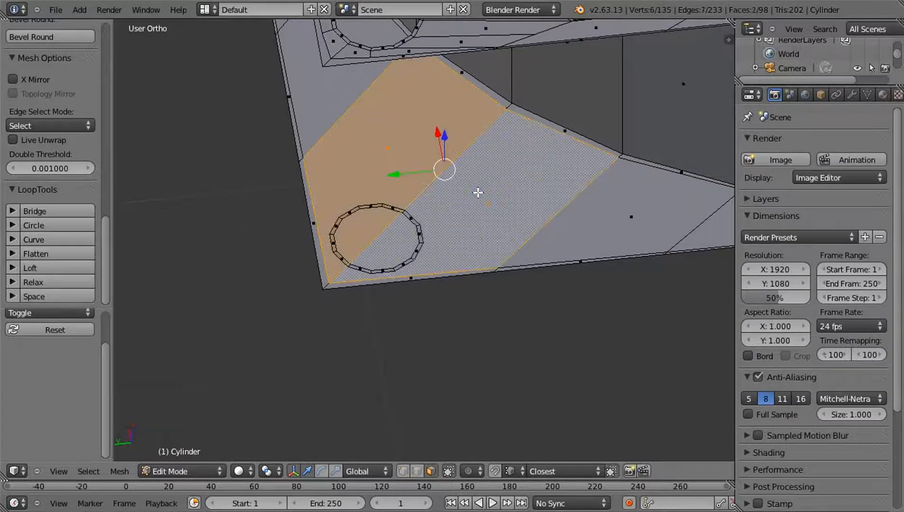
key("Delete")
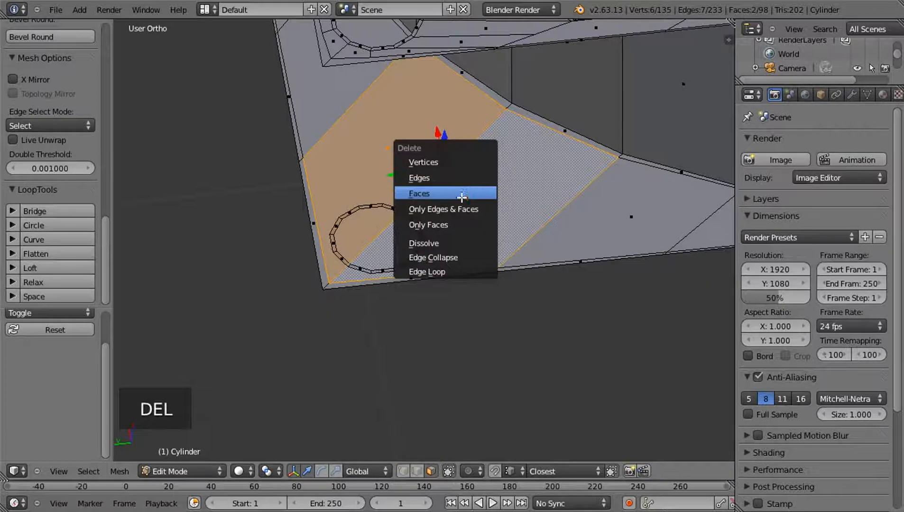
left_click(462, 192)
middle_click_drag(453, 200, 464, 198)
middle_click_drag(366, 229, 422, 137, "shift")
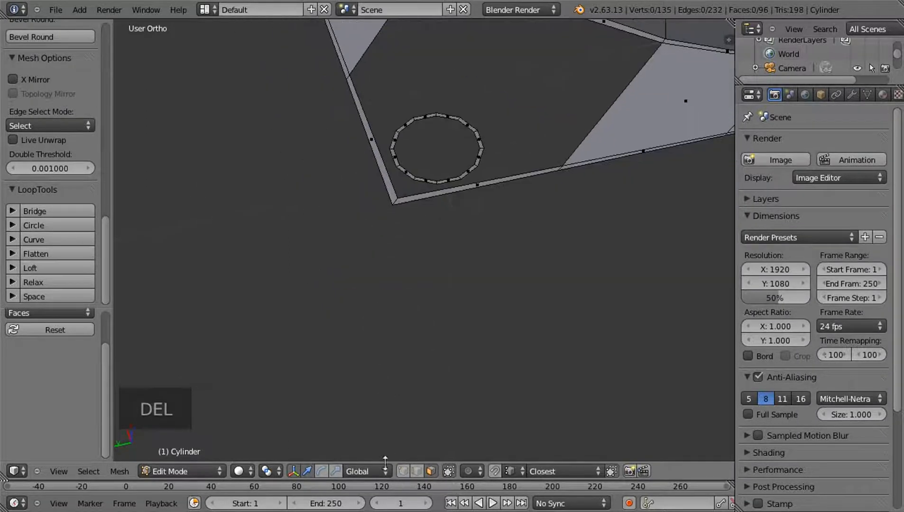
In vertex select mode, connect the border's inner corner vertex on the lower flange to the nearest hole rim vertex with an edge
left_click(404, 473)
scroll(418, 210, "up", 4)
right_click(316, 328)
right_click(328, 317, "shift")
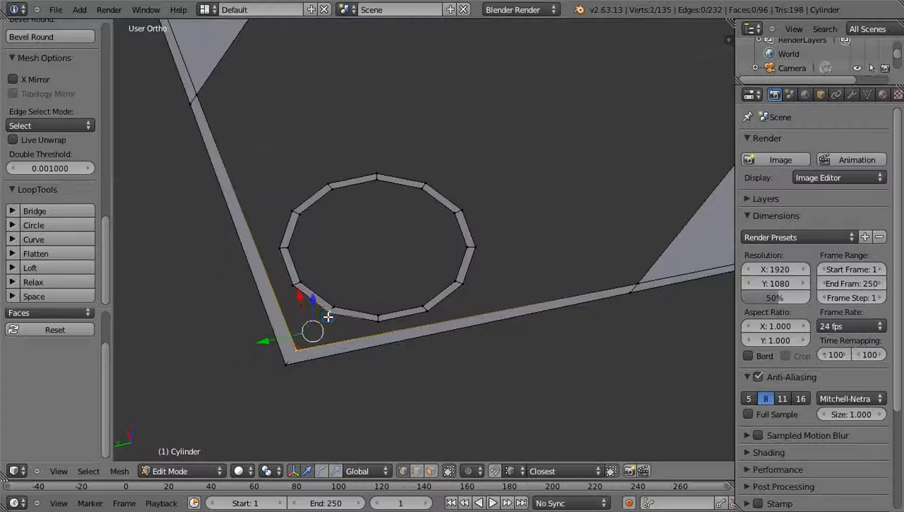
key("f")
key("a")
Subdivide the inner border edge that runs from the flange corner to the existing flange face
middle_click_drag(299, 260, 399, 175, "shift")
right_click(391, 270)
scroll(401, 223, "down", 2)
right_click(344, 87, "shift")
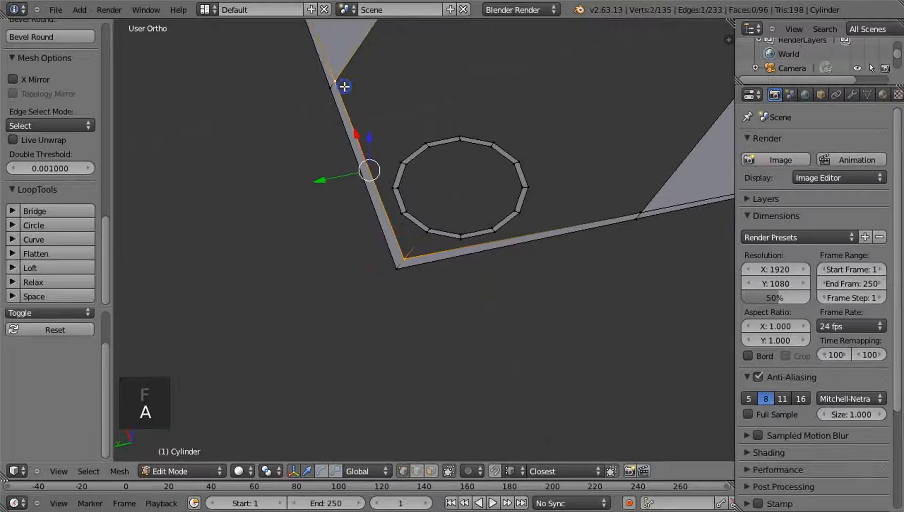
key("w")
left_click(344, 86)
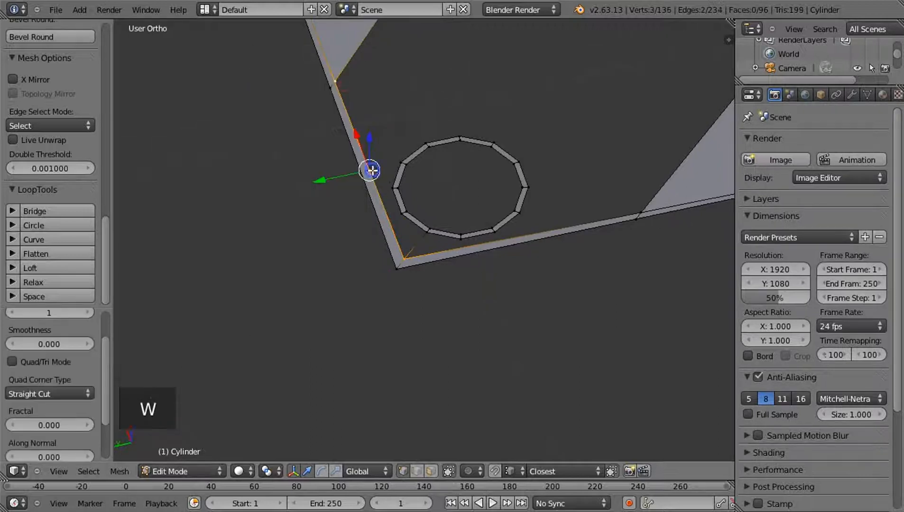
scroll(393, 218, "up", 1)
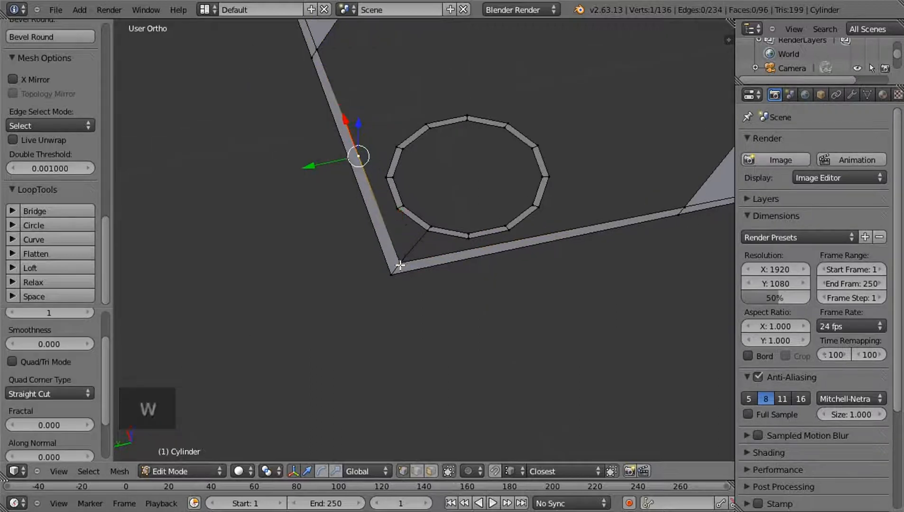
Try to fill a face between the corner vertex, two rim vertices and the border midpoint, and undo it
right_click(400, 263, "shift")
right_click(426, 231, "shift")
right_click(398, 208, "shift")
right_click(359, 155, "shift")
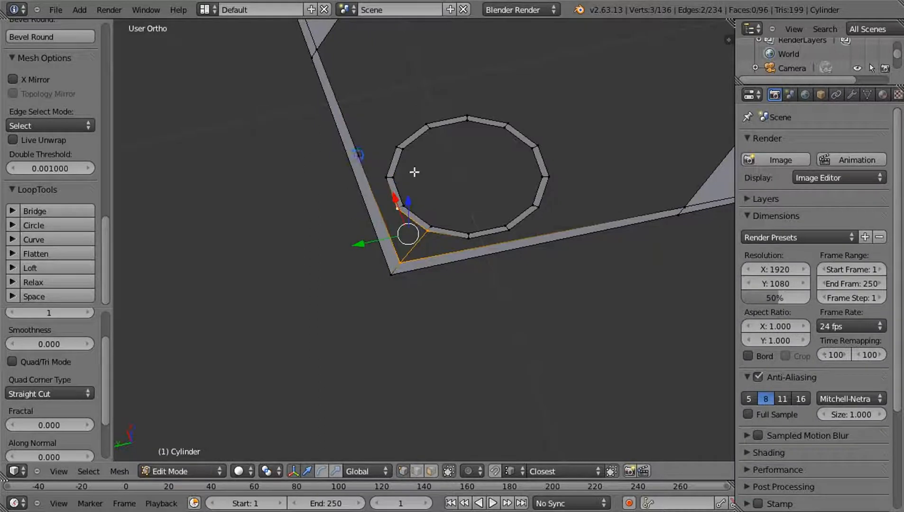
key("f")
key("a")
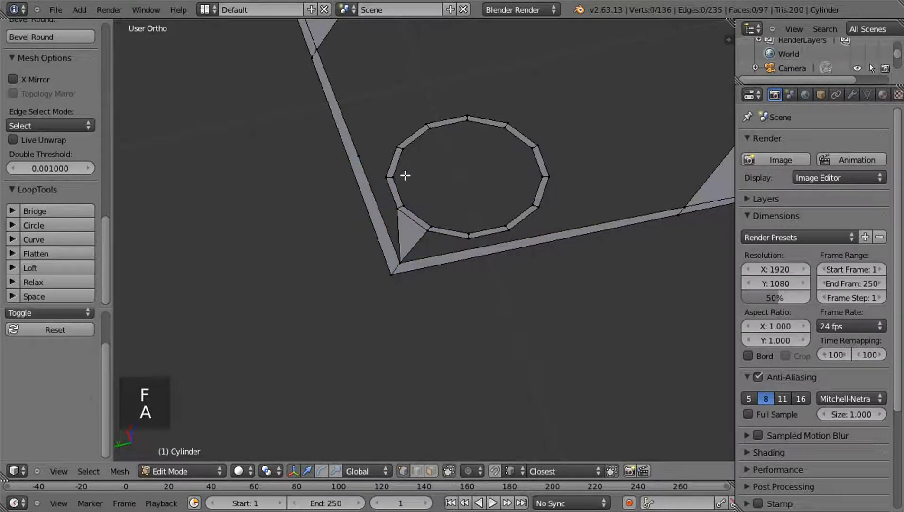
key("ctrl+z")
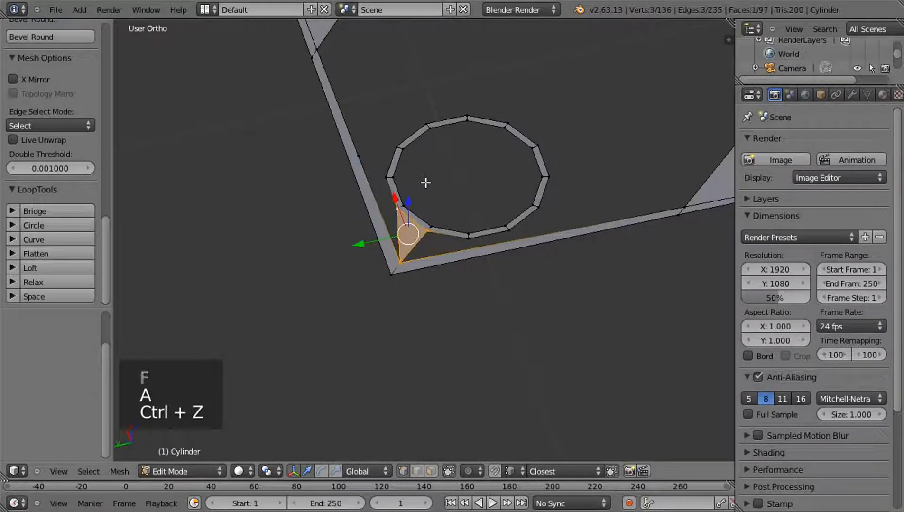
key("ctrl+z")
Try filling the corner face again with the border midpoint included in the selection, and undo it
right_click(367, 151, "shift")
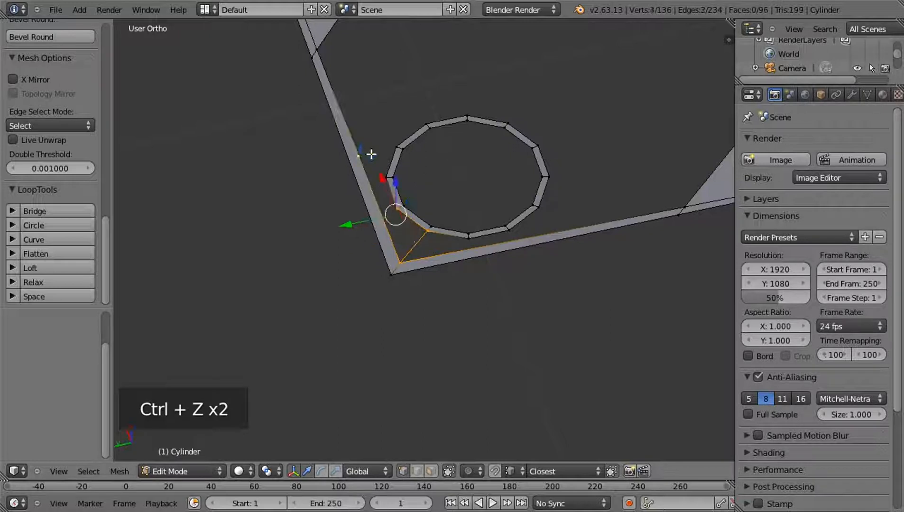
key("f")
key("a")
scroll(413, 181, "down", 2)
scroll(442, 175, "up", 6)
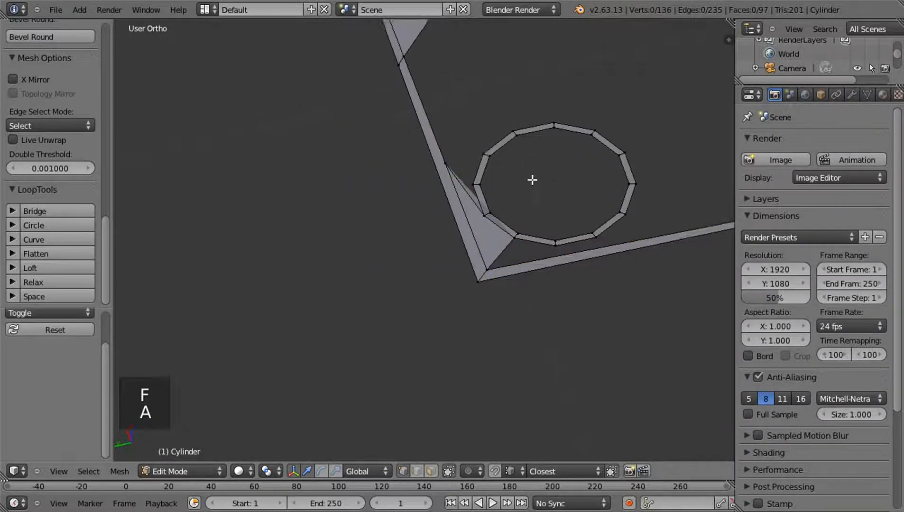
middle_click_drag(535, 160, 478, 200, "shift")
scroll(478, 200, "up", 2)
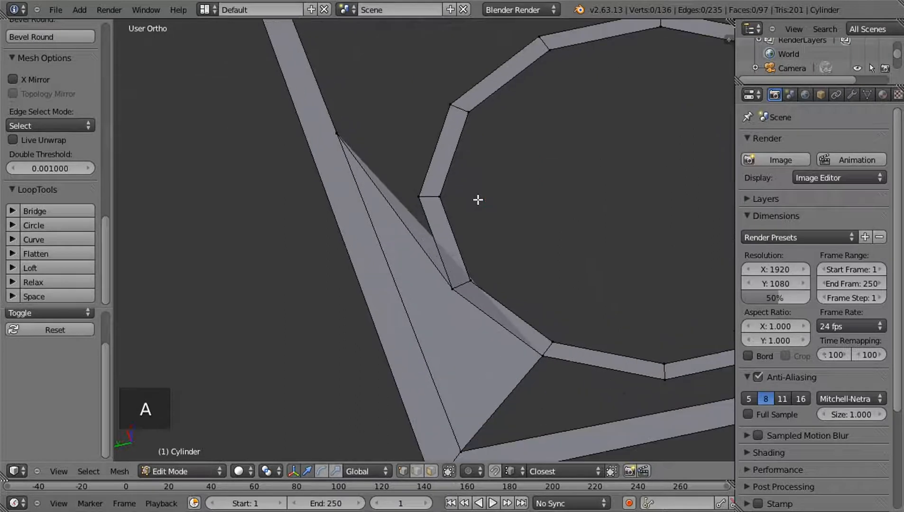
key("ctrl+z")
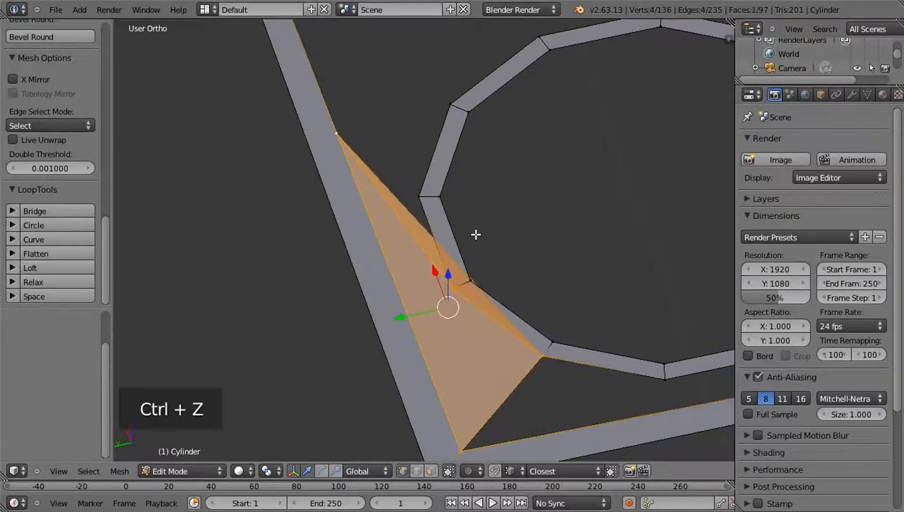
key("ctrl+z")
Move the border's midpoint vertex -0.06711 along X toward the flange corner, level with the hole rim vertex
scroll(455, 279, "down", 1)
right_click(506, 335)
right_click(356, 159)
left_click_drag(337, 113, 377, 257)
Fill a quad face between the flange corner, the moved border vertex and the two nearest rim vertices
right_click(402, 299)
right_click(439, 284, "shift")
right_click(500, 330, "shift")
right_click(534, 344, "shift")
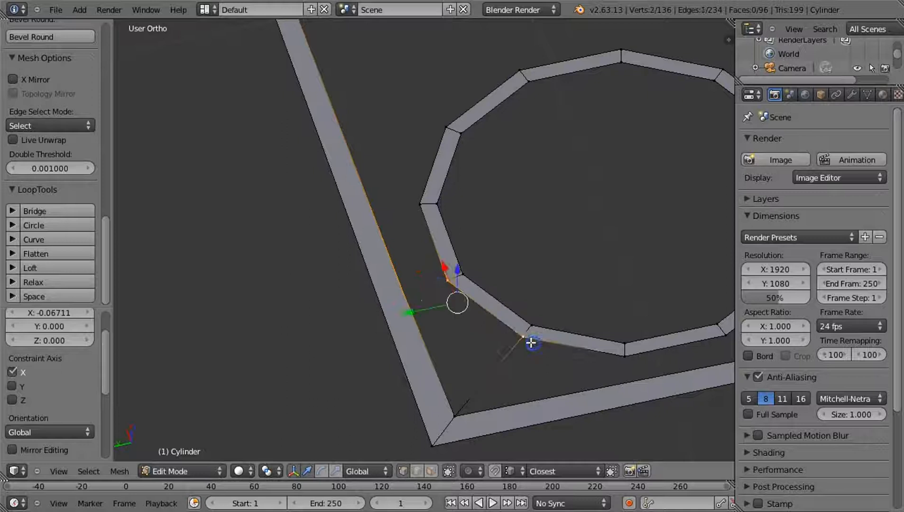
right_click(454, 413, "shift")
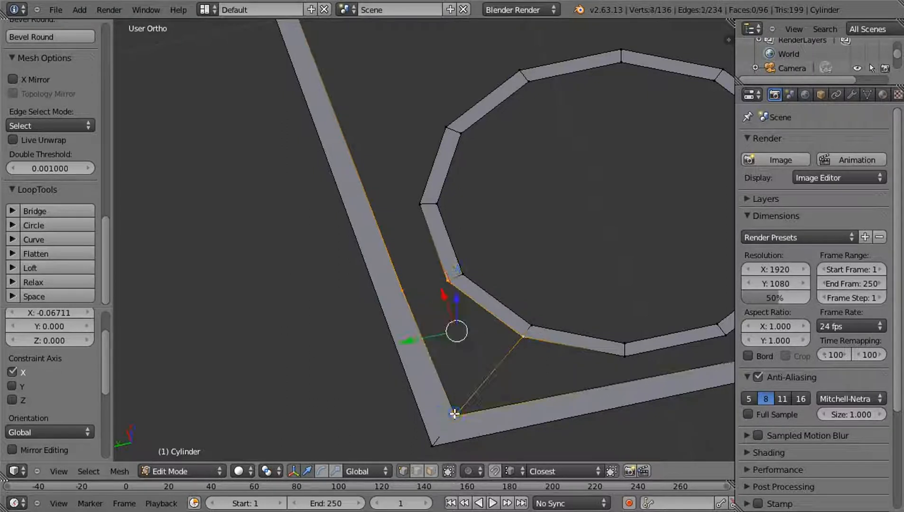
key("f")
key("a")
scroll(399, 270, "up", 2)
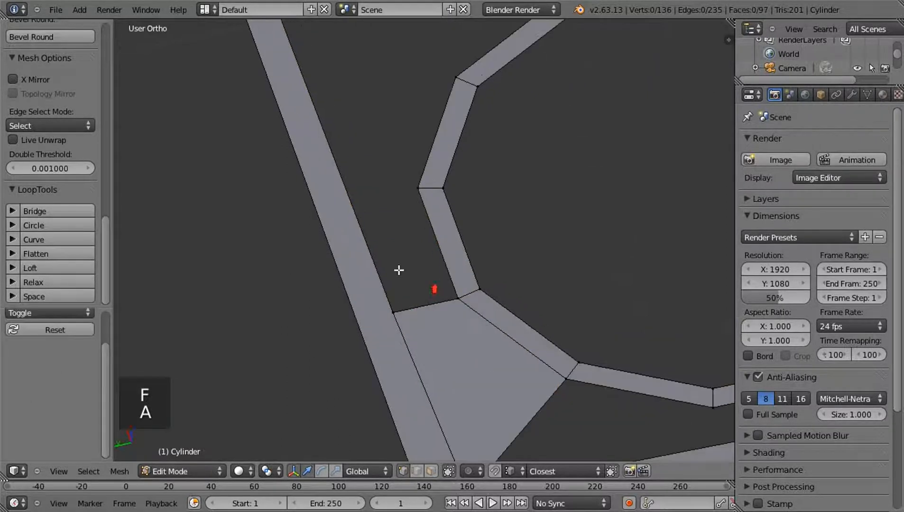
Subdivide the remaining border edge and move its new vertex along X toward the corner, level with the next rim vertex
scroll(338, 174, "down", 5)
scroll(351, 151, "up", 3)
right_click(317, 122)
right_click(420, 403, "shift")
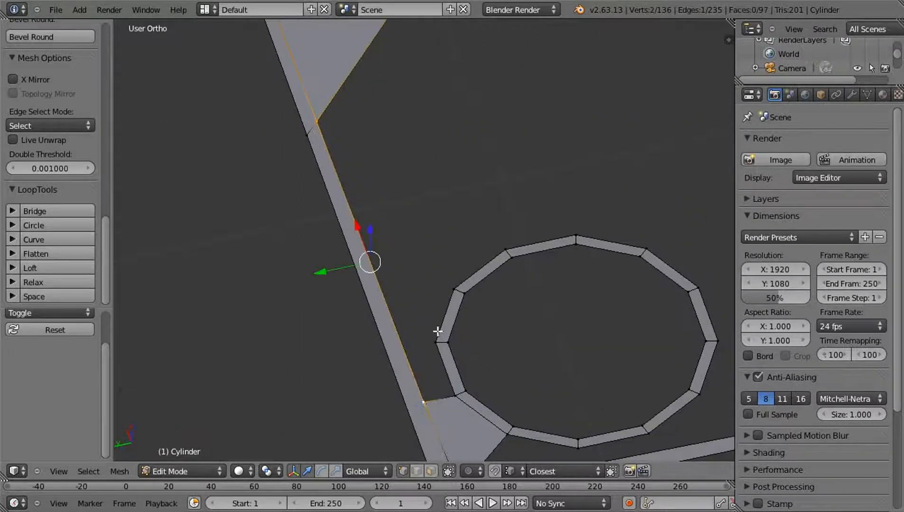
key("w")
left_click(414, 259)
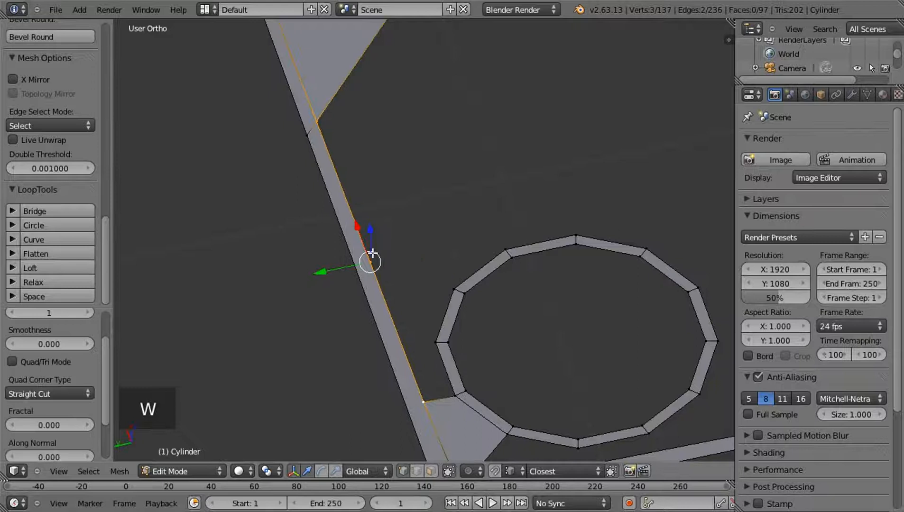
left_click_drag(358, 227, 405, 360)
key("ctrl+z")
Fill a quad face between the second border vertex and the next rim segment, adjoining the corner face
right_click(433, 341, "shift")
right_click(453, 386, "shift")
right_click(420, 399, "shift")
key("f")
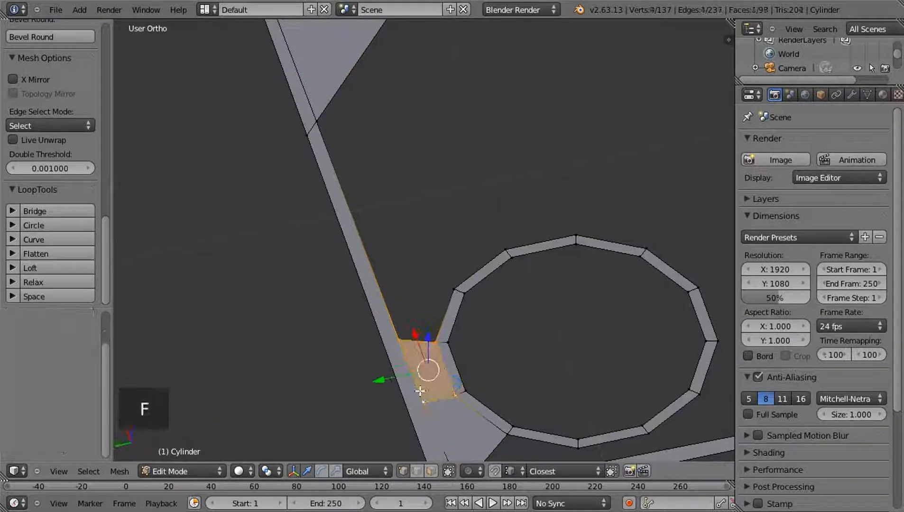
key("a")
Subdivide the rest of the border edge and move the new vertex -0.01777 along X
scroll(369, 276, "up", 4)
scroll(302, 180, "down", 4)
right_click(311, 114)
right_click(392, 327, "shift")
key("w")
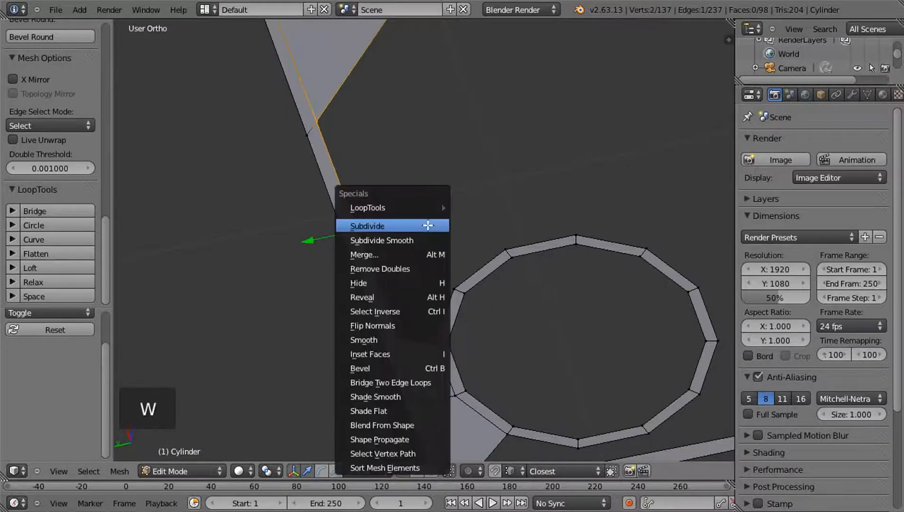
left_click(428, 224)
right_click(357, 229)
key("g")
left_click(354, 219)
Fill a quad face joining the third border vertex to the following hole rim segment
right_click(399, 339)
right_click(435, 341, "shift")
right_click(454, 290, "shift")
right_click(367, 250, "shift")
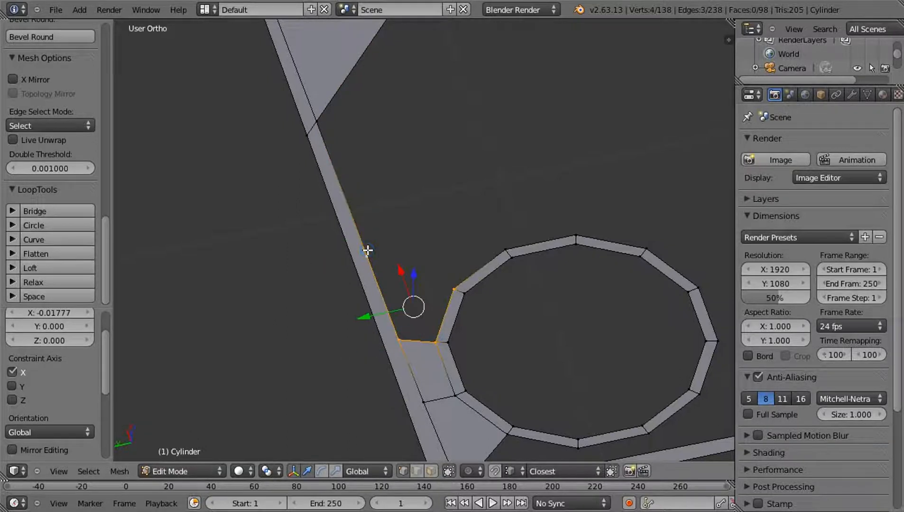
key("f")
key("a")
Fill a quad face from the third border vertex and next rim segment to the outer corner of the existing flange face
scroll(415, 249, "down", 1)
middle_click_drag(359, 264, 274, 342, "shift")
scroll(361, 256, "down", 1)
right_click(319, 311)
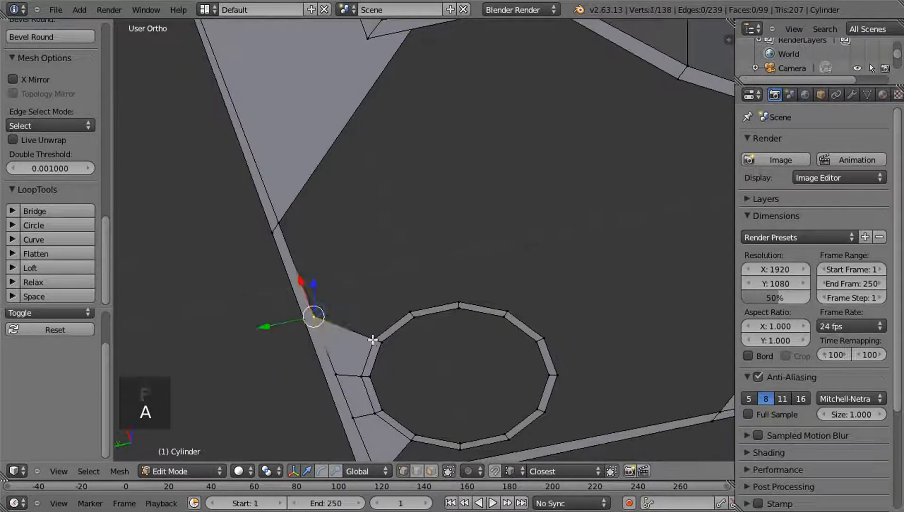
right_click(375, 340, "shift")
right_click(410, 312, "shift")
right_click(281, 224, "shift")
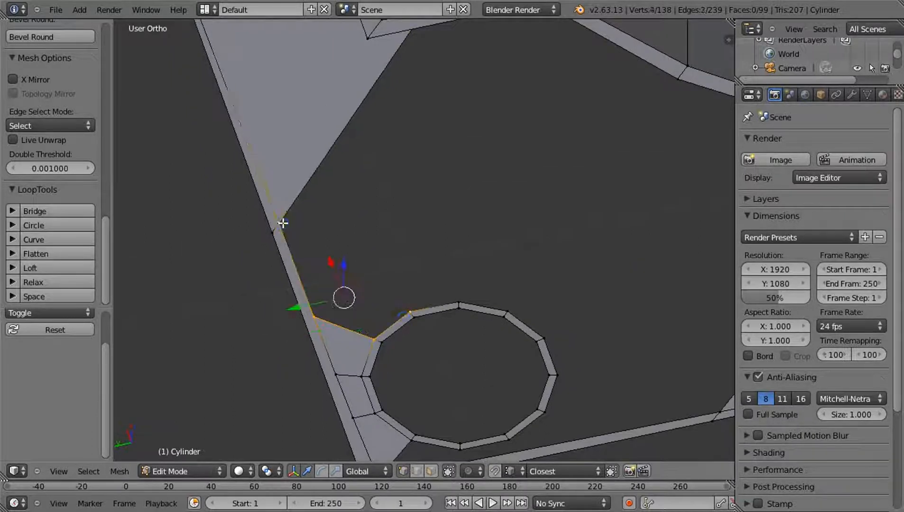
key("f")
key("a")
Subdivide the open edge of the existing flange face that spans from the outer border to the curved inner edge
middle_click_drag(369, 228, 337, 355, "shift")
right_click(230, 337)
middle_click_drag(230, 338, 355, 208)
right_click(403, 176, "shift")
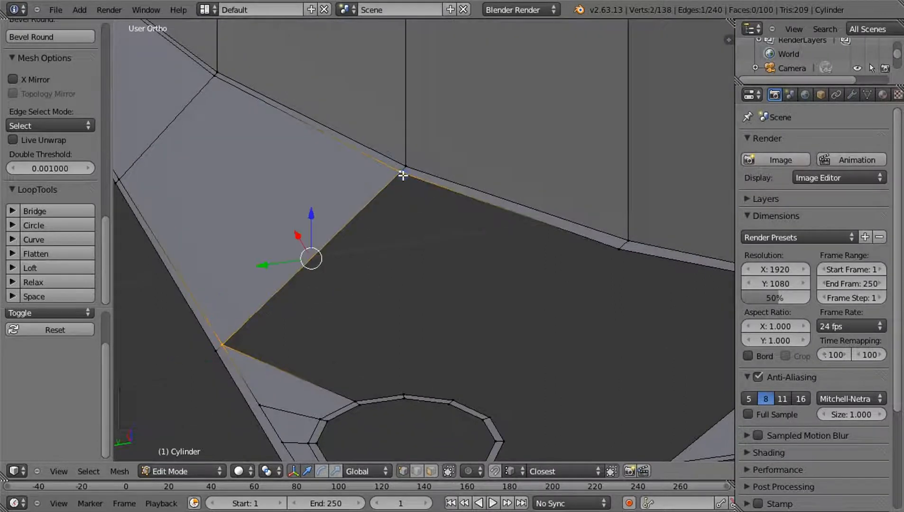
key("w")
left_click(403, 176)
Vertex-slide the new midpoint along the flange face's open edge toward the outer border
right_click(313, 260)
middle_click_drag(332, 259, 263, 269)
middle_click_drag(415, 267, 436, 274)
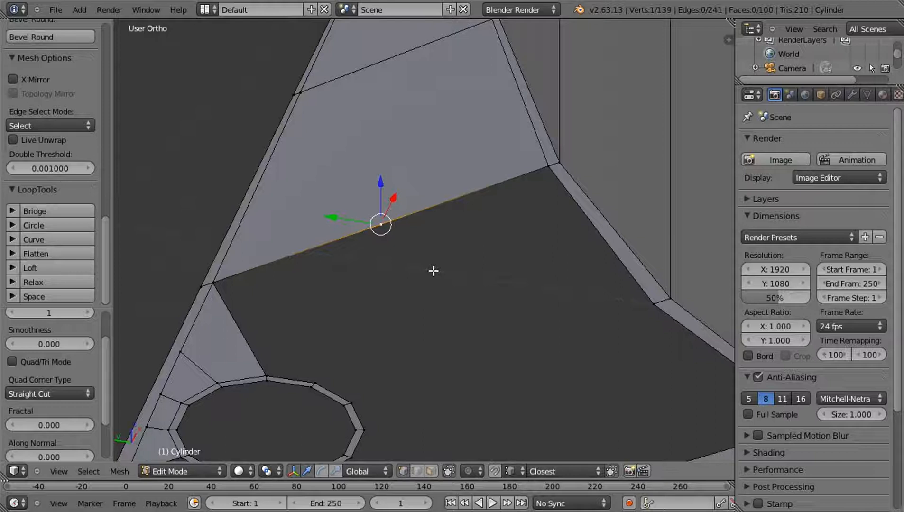
key("shift+v")
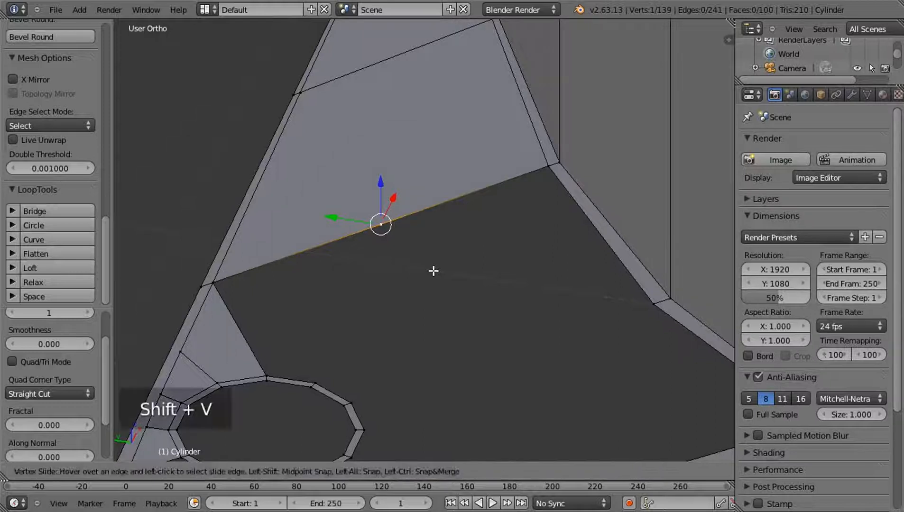
left_click(405, 228)
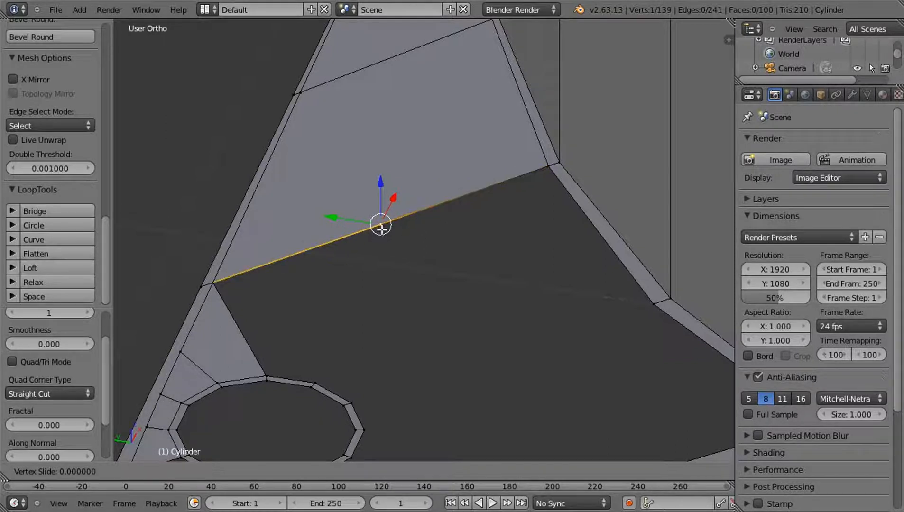
left_click(326, 242)
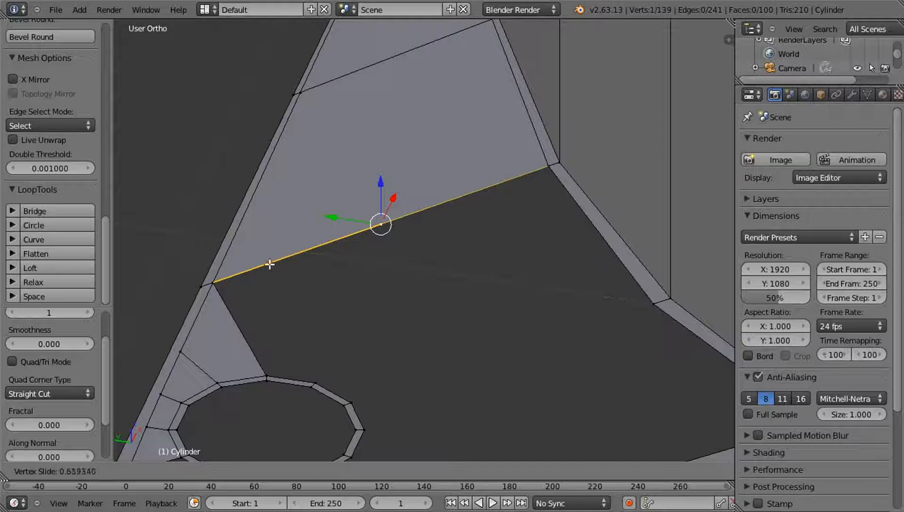
left_click(311, 250)
Fill a quad face between the slid vertex, the flange face's outer corner and the adjacent rim segment
right_click(266, 374)
right_click(220, 290, "shift")
right_click(313, 374, "shift")
key("f")
Fill a quad face between the slid vertex, the next rim segment and the flange face's vertex on the curved inner edge
middle_click_drag(351, 357, 381, 301)
scroll(390, 361, "down", 1)
right_click(378, 331)
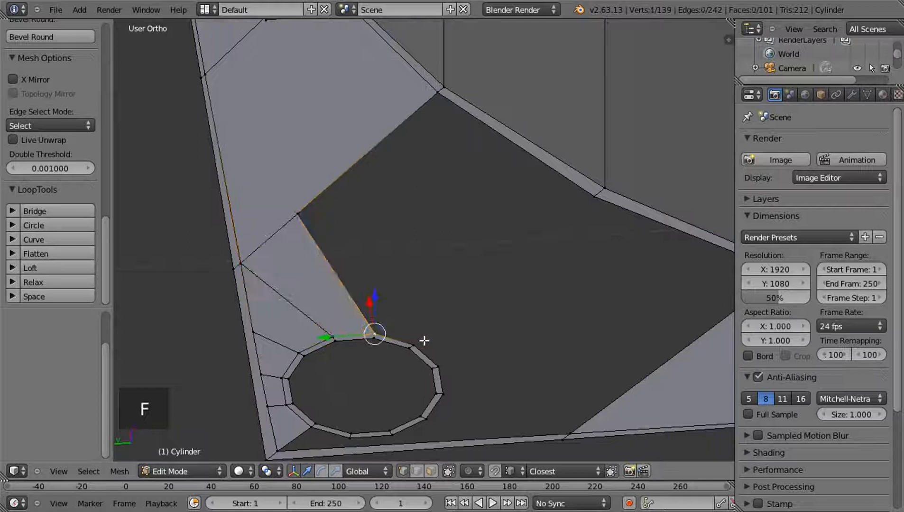
right_click(421, 342, "shift")
right_click(306, 206, "shift")
right_click(440, 91, "shift")
key("f")
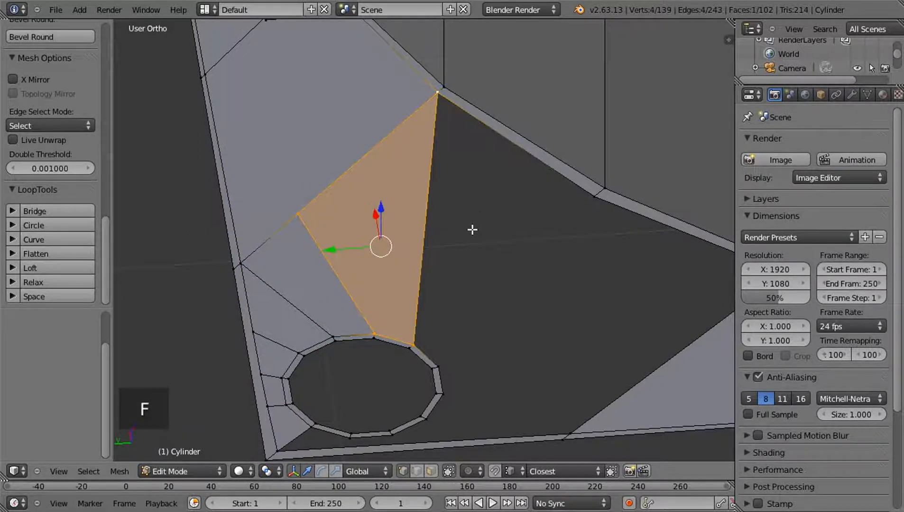
key("a")
Fill a quad face between the next rim segment and the first open segment of the curved inner edge
middle_click_drag(437, 259, 451, 226)
right_click(451, 299)
right_click(325, 52, "shift")
right_click(534, 103, "shift")
key("f")
key("a")
Fill a quad face between the following rim segment and the last open segment of the curved inner edge
middle_click_drag(493, 304, 533, 296)
right_click(519, 290)
right_click(548, 305, "shift")
right_click(469, 101, "shift")
right_click(677, 86, "shift")
key("f")
key("a")
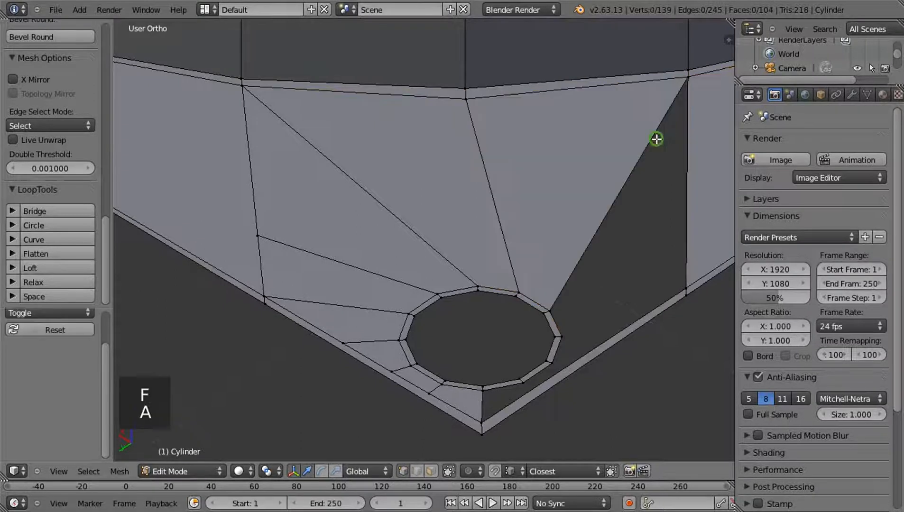
Fill a quad face between the next rim segment and the open side edge of the flange face across the hole
middle_click_drag(656, 139, 421, 242)
right_click(359, 318)
right_click(357, 330, "shift")
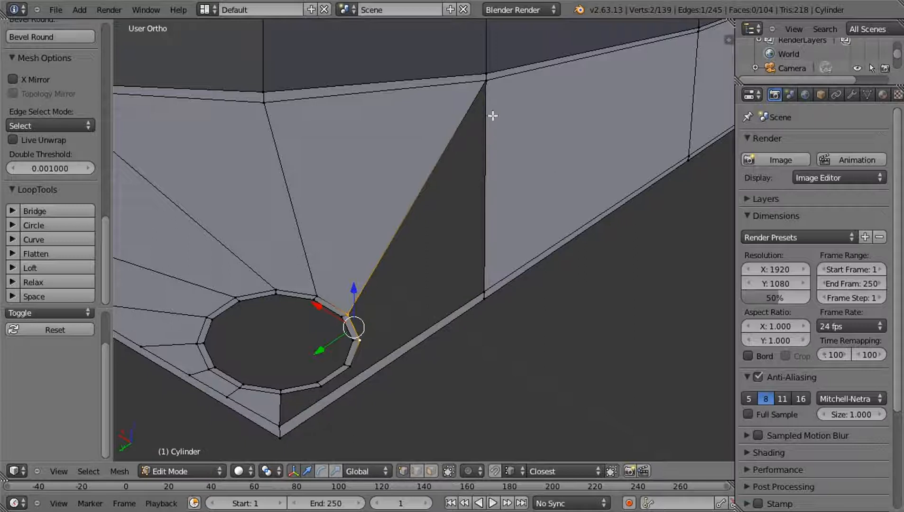
right_click(484, 81, "shift")
right_click(484, 288, "shift")
key("f")
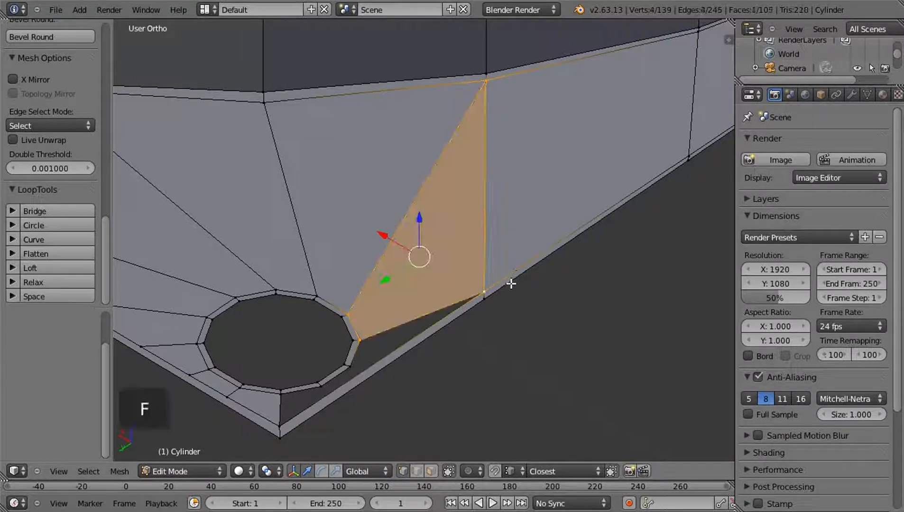
key("a")
Subdivide the open outer edge beside the screw hole and slide the new vertex toward the flange corner
scroll(474, 207, "up", 3)
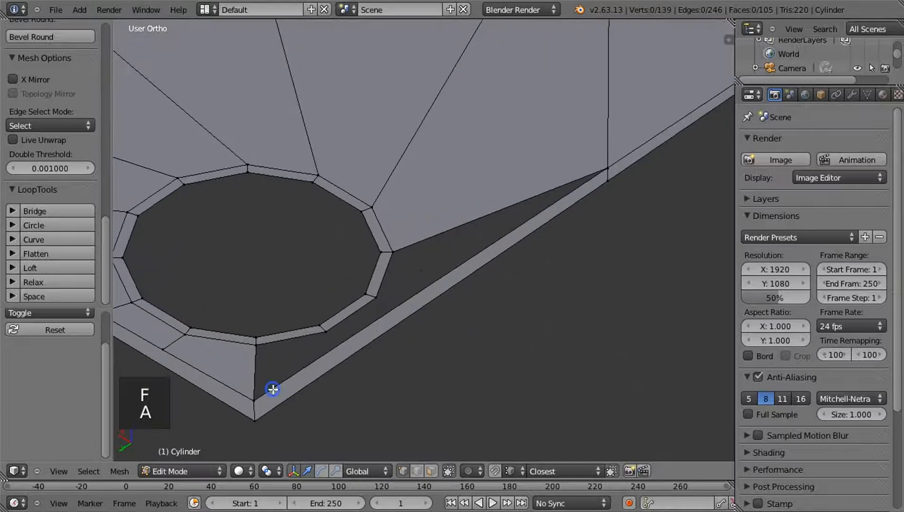
right_click(254, 399)
right_click(607, 171, "shift")
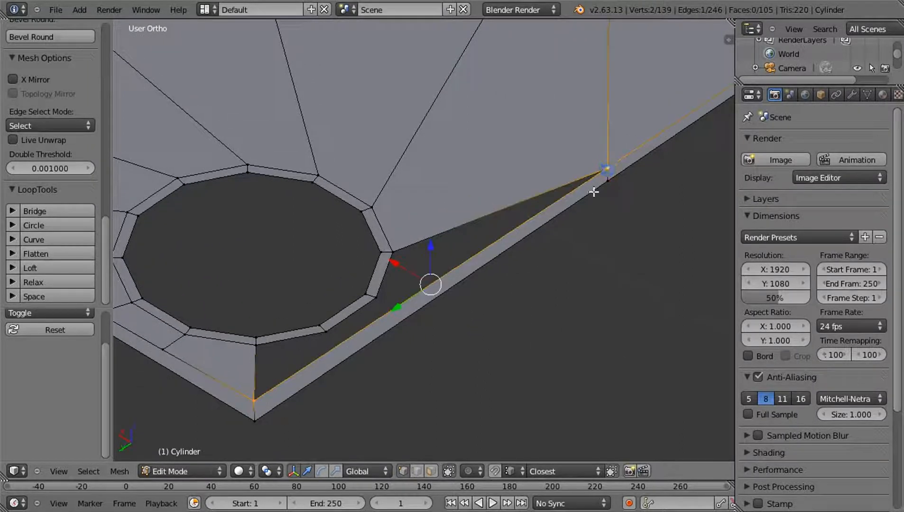
key("w")
left_click(596, 192)
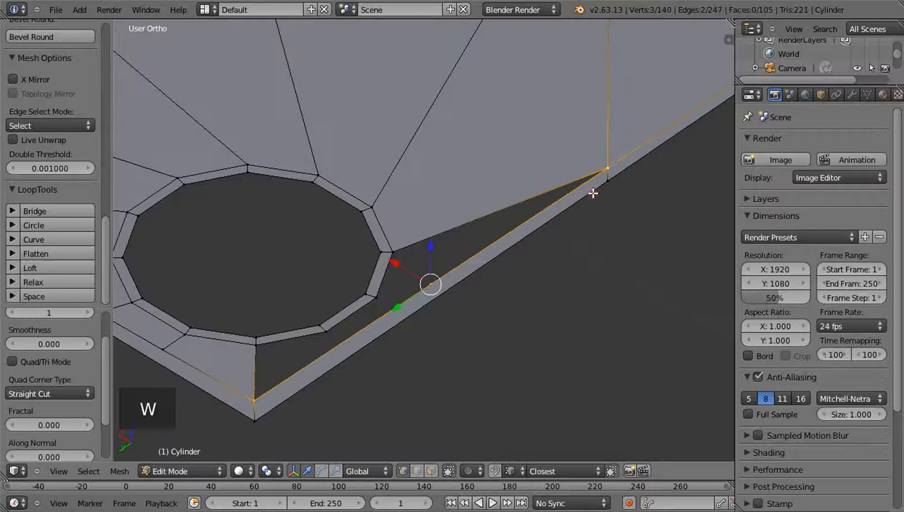
right_click(439, 280)
key("shift+v")
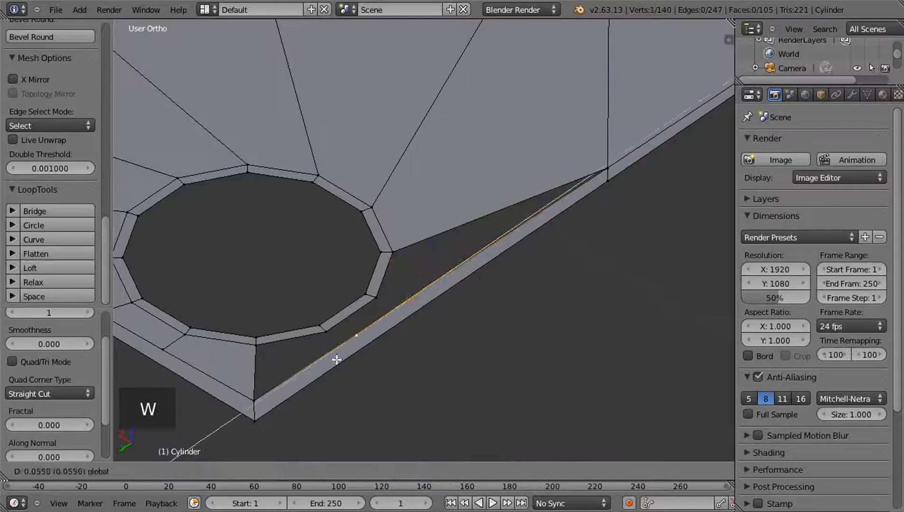
left_click(320, 373)
right_click(245, 402)
right_click(256, 345, "shift")
right_click(306, 335, "shift")
right_click(340, 346, "shift")
key("a")
Fill a quad face between the rim segment nearest the corner and the short outer edge starting at the flange corner
right_click(325, 331)
right_click(255, 344, "shift")
right_click(255, 401, "shift")
right_click(326, 349, "shift")
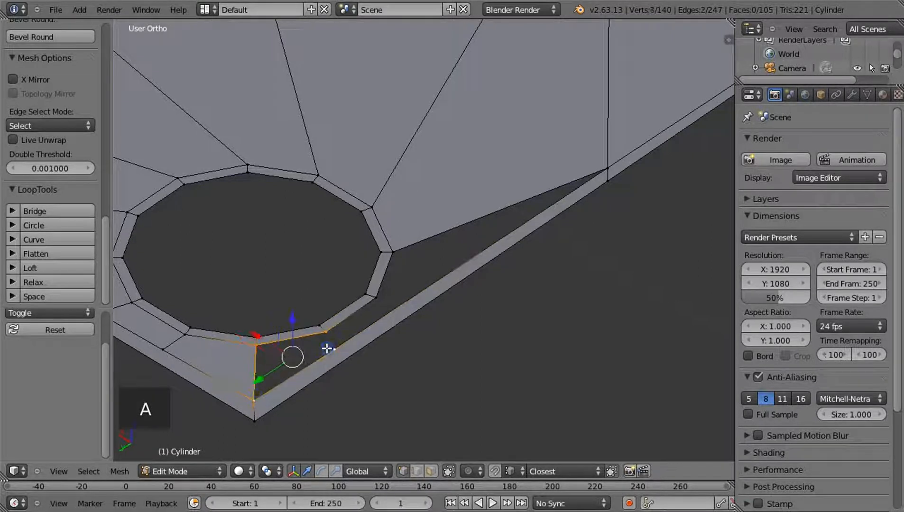
key("f")
key("a")
Subdivide the remaining open outer edge between the new quad and the large flange face
right_click(325, 331)
right_click(334, 348, "shift")
right_click(323, 349)
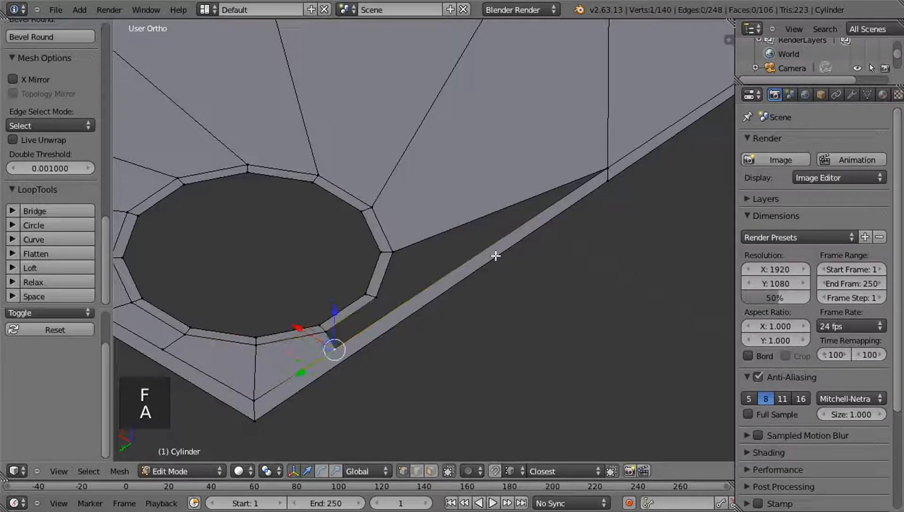
right_click(596, 175, "shift")
key("w")
left_click(588, 179)
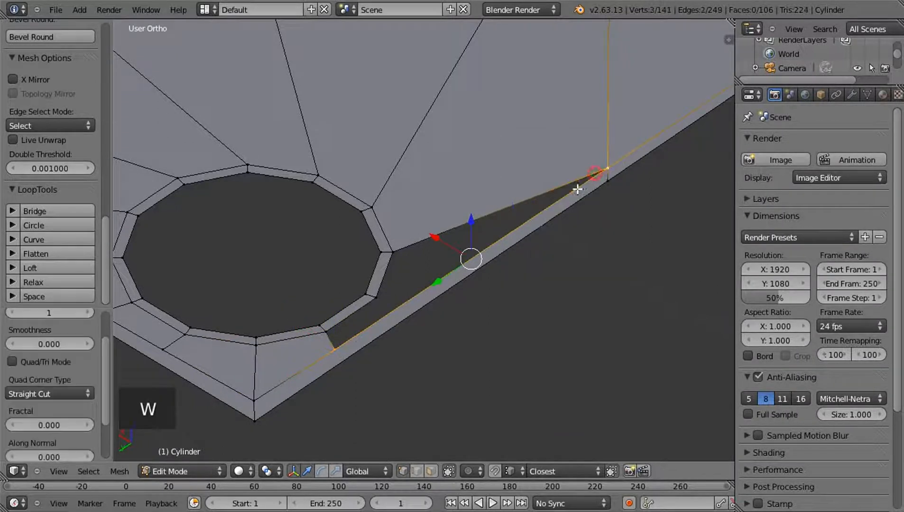
Move the new midpoint vertex about 0.054 along the Y axis toward the flange corner, beside the next rim segment
left_click_drag(469, 268, 389, 329)
key("ctrl+z")
right_click(462, 266)
left_click_drag(454, 271, 379, 322)
Fill a quad face between the next outer rim segment and the shortened outer edge running to the moved vertex
right_click(335, 342)
right_click(329, 332, "shift")
right_click(375, 300, "shift")
right_click(396, 305, "shift")
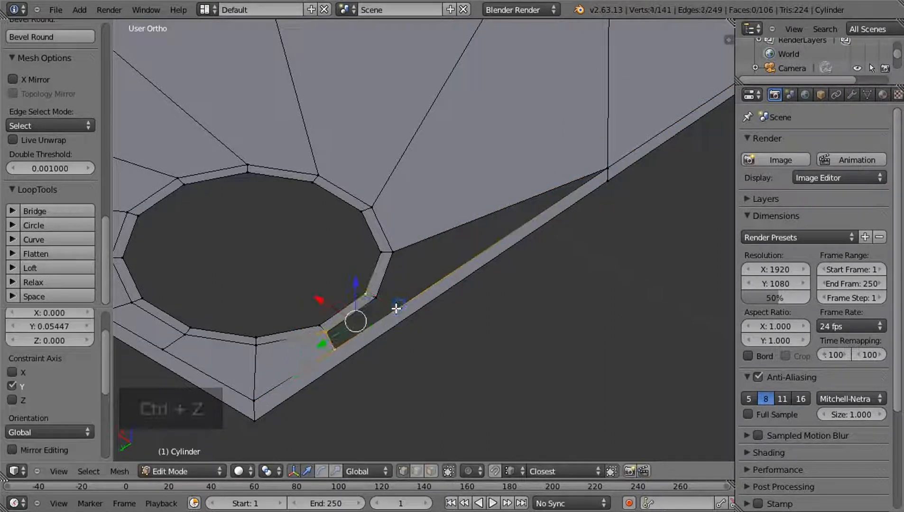
right_click(375, 297)
right_click(337, 328, "shift")
right_click(334, 346, "shift")
right_click(406, 310, "shift")
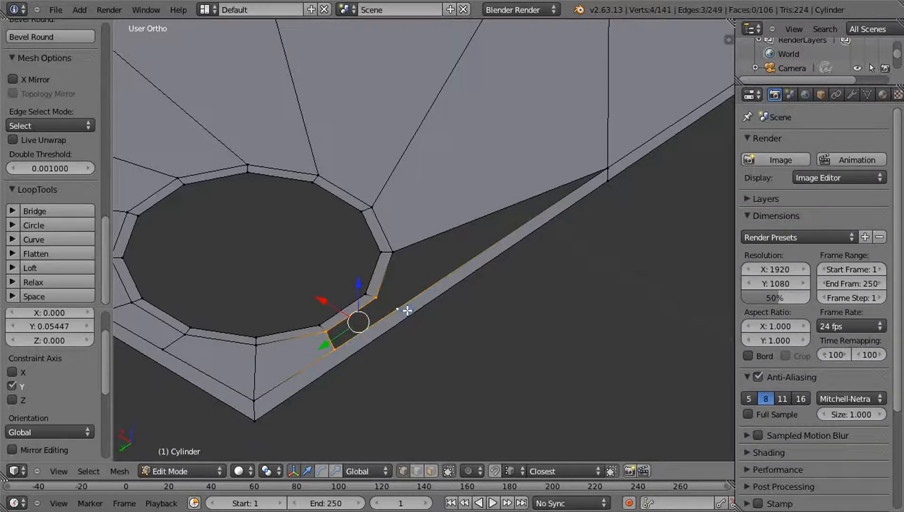
key("f")
key("a")
Close the last gap beside the screw hole with a quad face between the remaining rim segment and outer edge
middle_click_drag(417, 309, 327, 295)
right_click(315, 298)
right_click(322, 314, "shift")
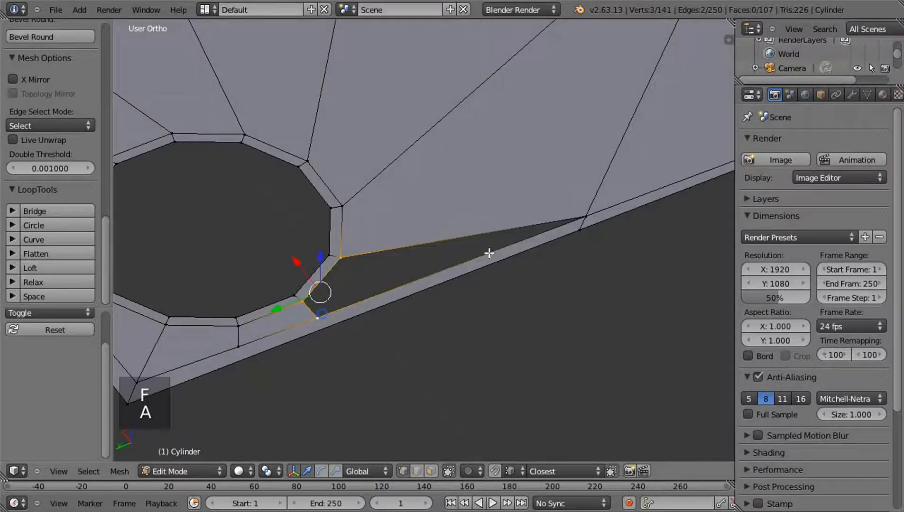
right_click(583, 219, "shift")
key("f")
key("a")
Save the Blender file to the Desktop under a new name
middle_click_drag(580, 218, 558, 245)
scroll(522, 251, "down", 5)
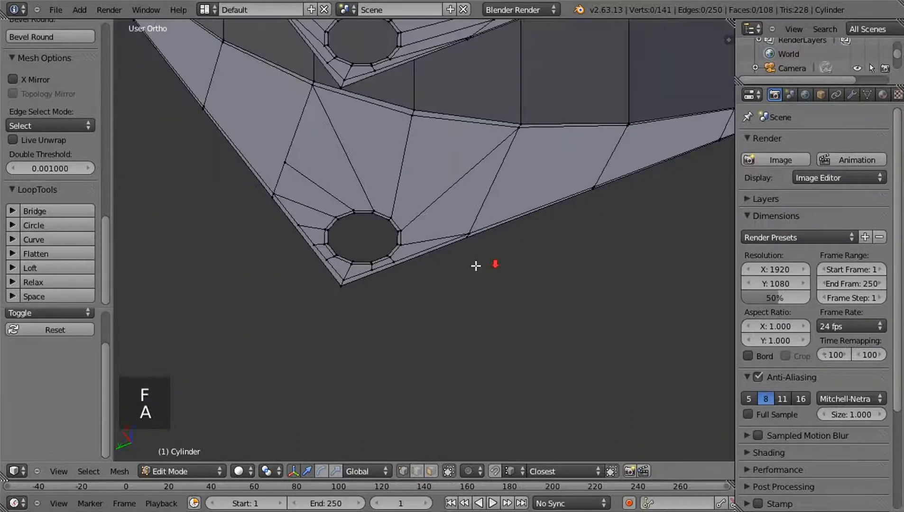
key("ctrl+s")
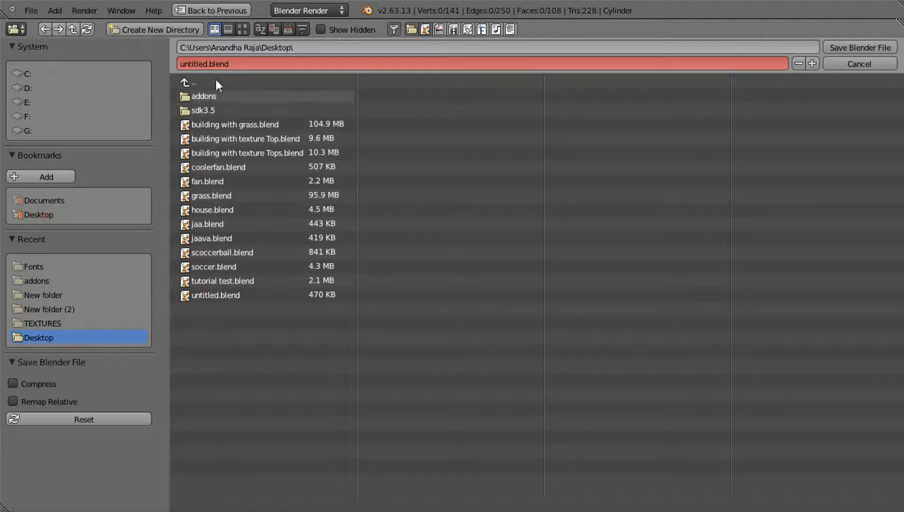
left_click(211, 63)
key("BackSpace")
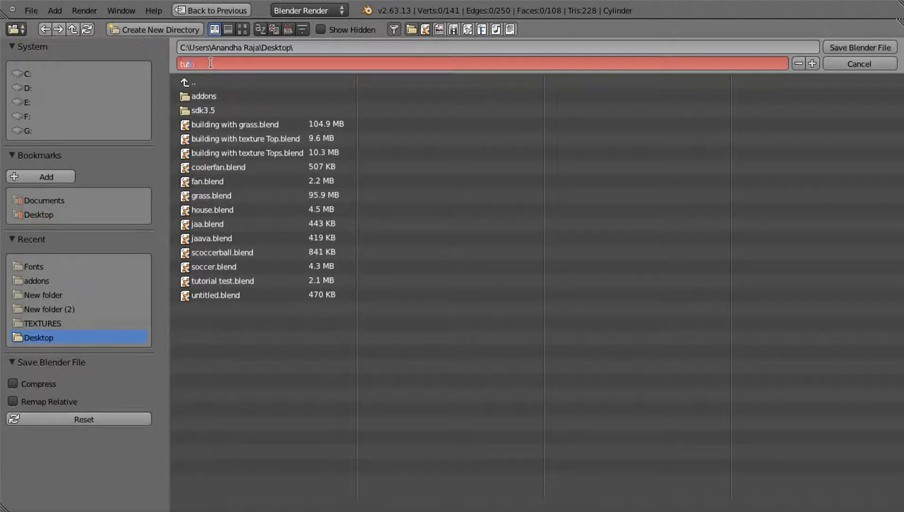
left_click(854, 51)
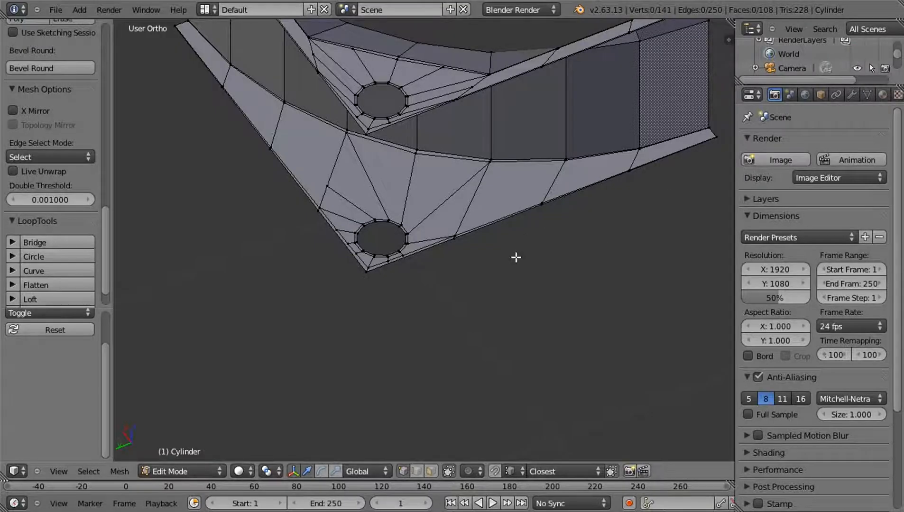
Add a Mirror modifier to the quarter frame in object mode, with clipping and both the X and Y axes enabled
middle_click_drag(512, 216, 497, 262)
key("Tab")
key("KP_7")
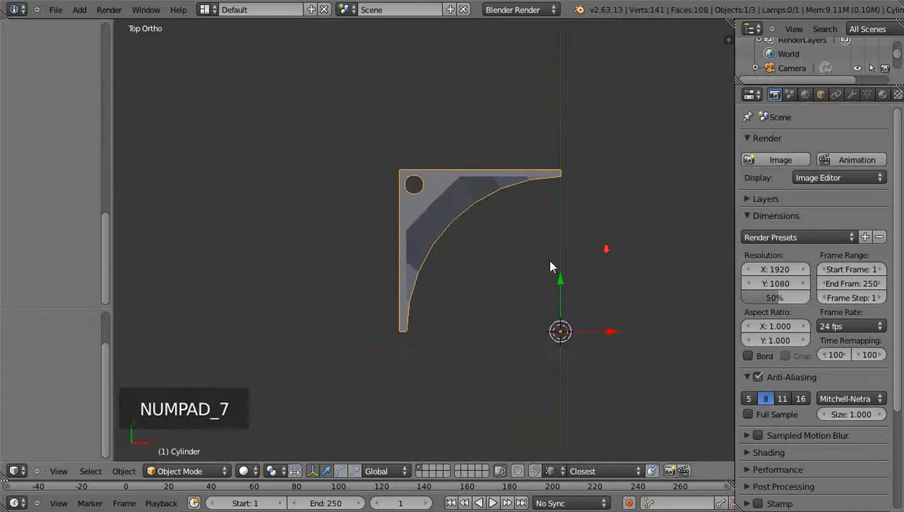
middle_click_drag(586, 251, 502, 244, "shift")
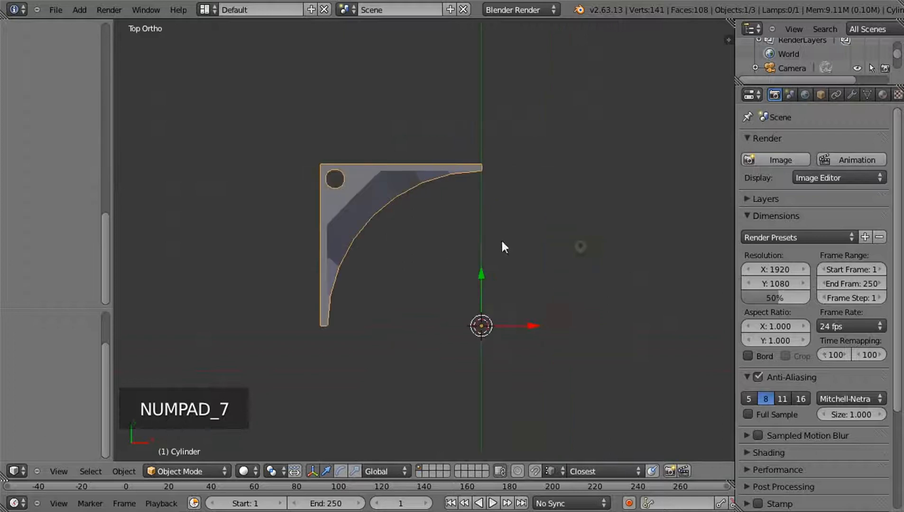
left_click(852, 96)
left_click(809, 143)
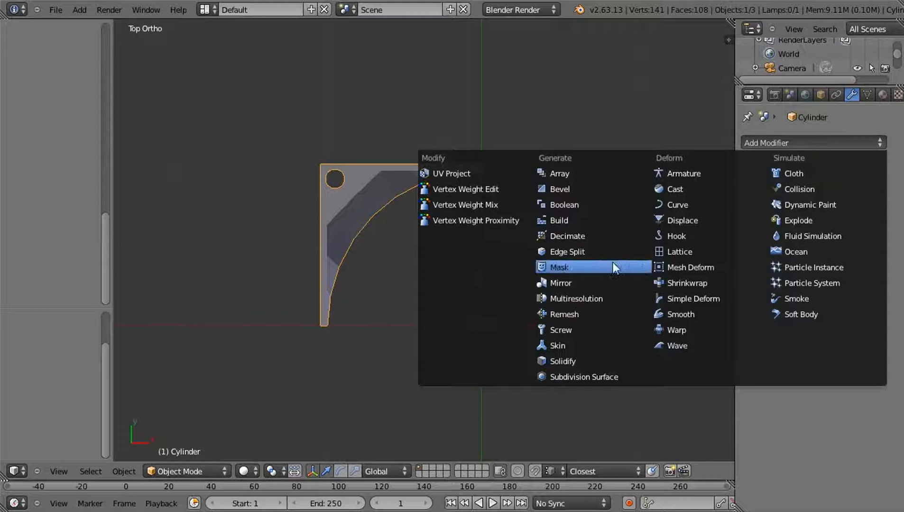
left_click(591, 283)
left_click(790, 241)
left_click(757, 244)
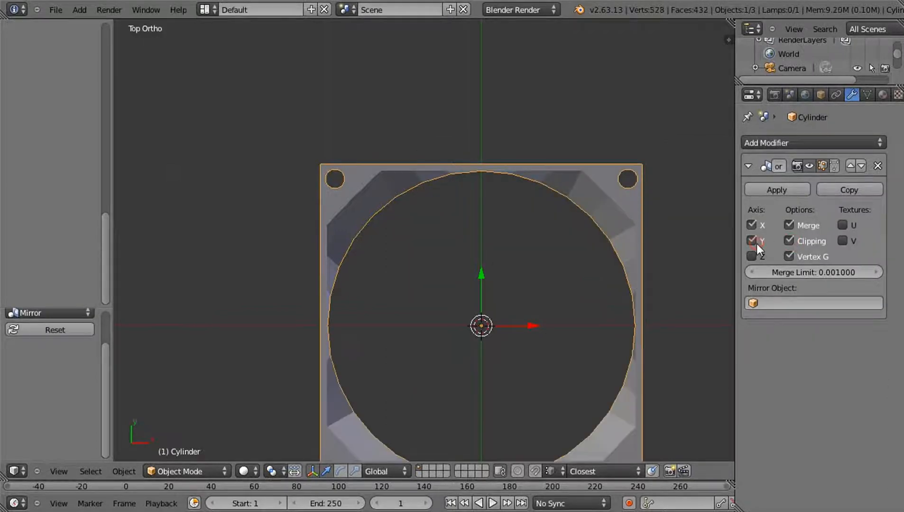
Add a Solidify modifier to the frame with a thickness of 0.03
scroll(595, 260, "down", 3)
middle_click_drag(499, 344, 509, 348)
middle_click_drag(551, 278, 495, 336)
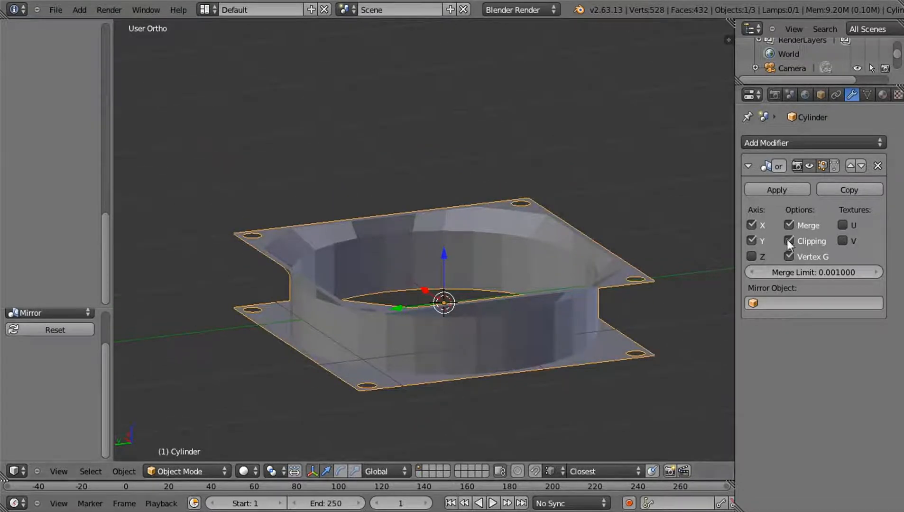
left_click(748, 166)
left_click(761, 142)
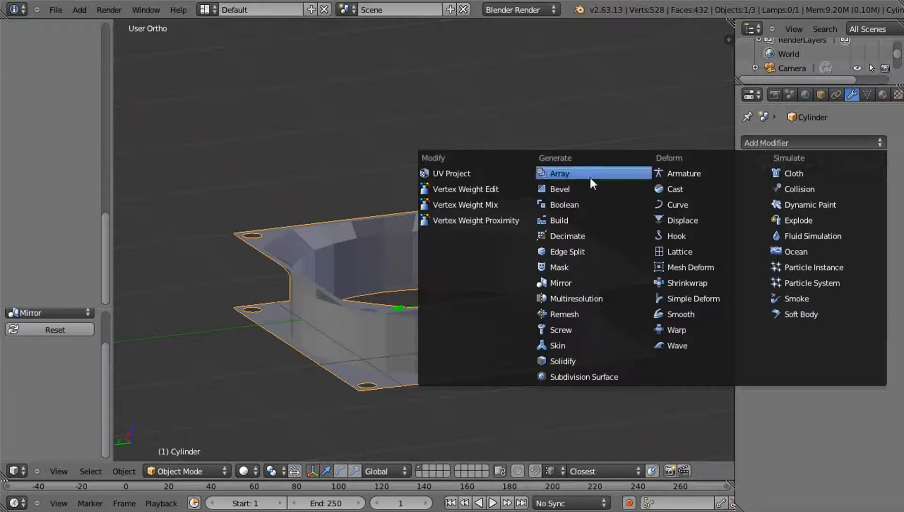
left_click(586, 359)
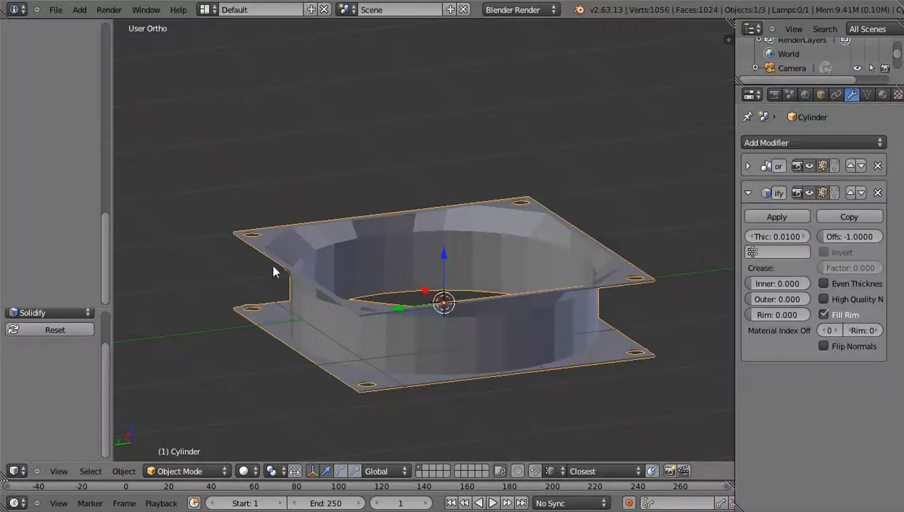
middle_click_drag(362, 284, 382, 310)
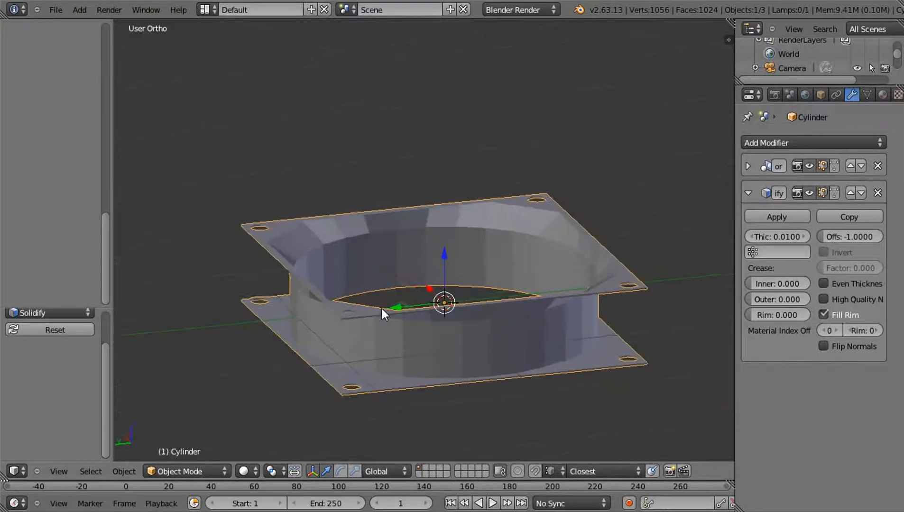
scroll(382, 309, "up", 1)
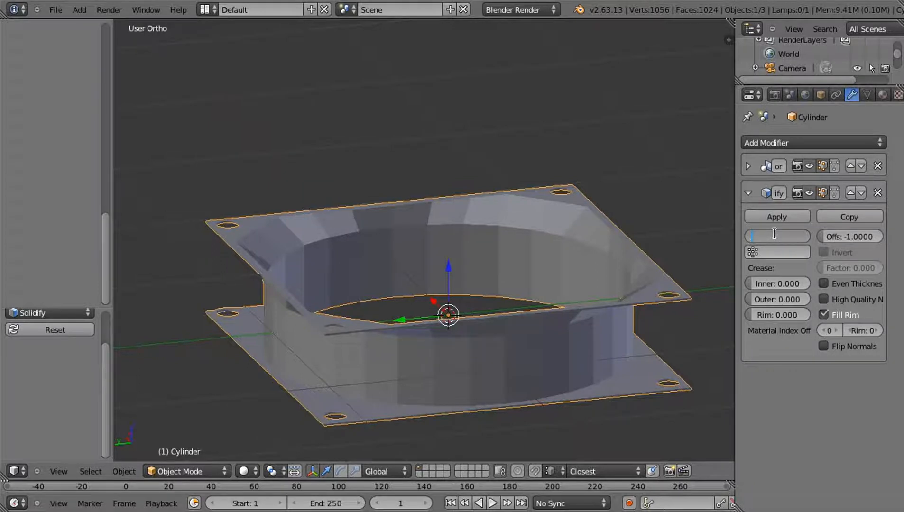
key("Return")
Recalculate the normals of the whole frame mesh in edit mode
middle_click_drag(492, 315, 184, 217)
key("Tab")
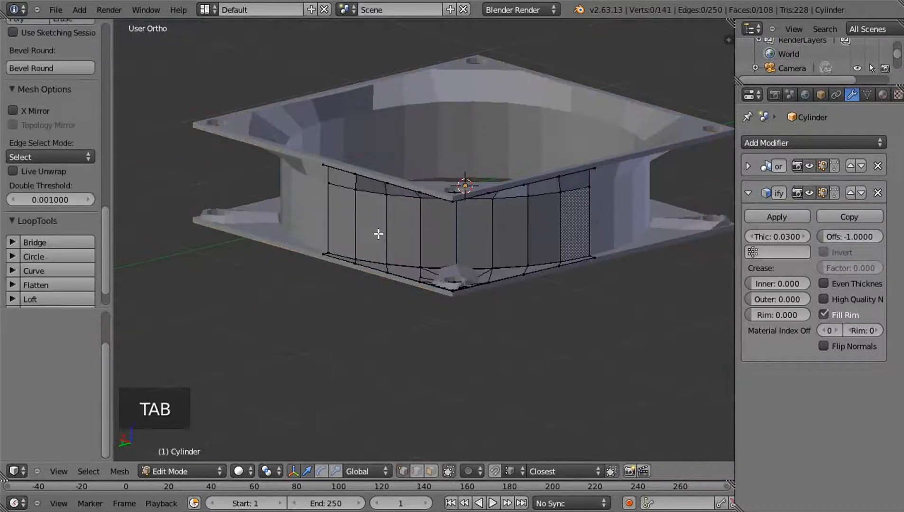
key("a")
key("a")
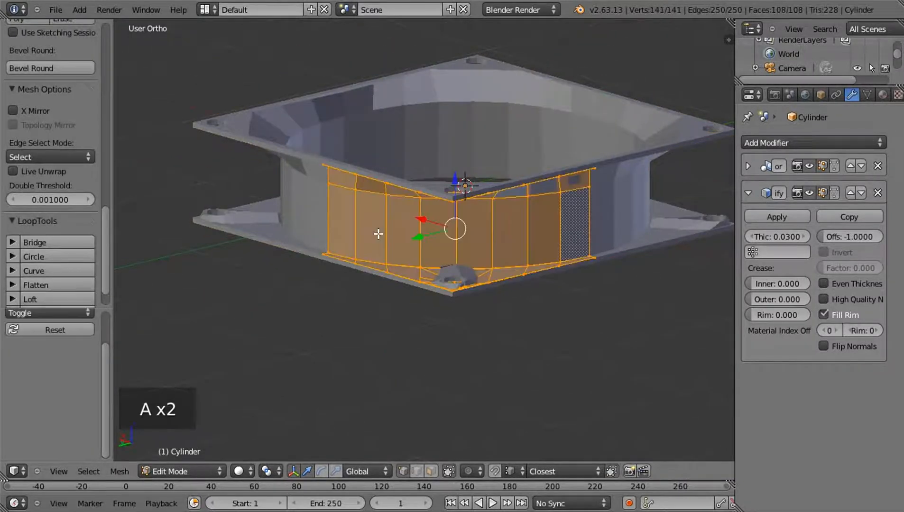
key("ctrl+n")
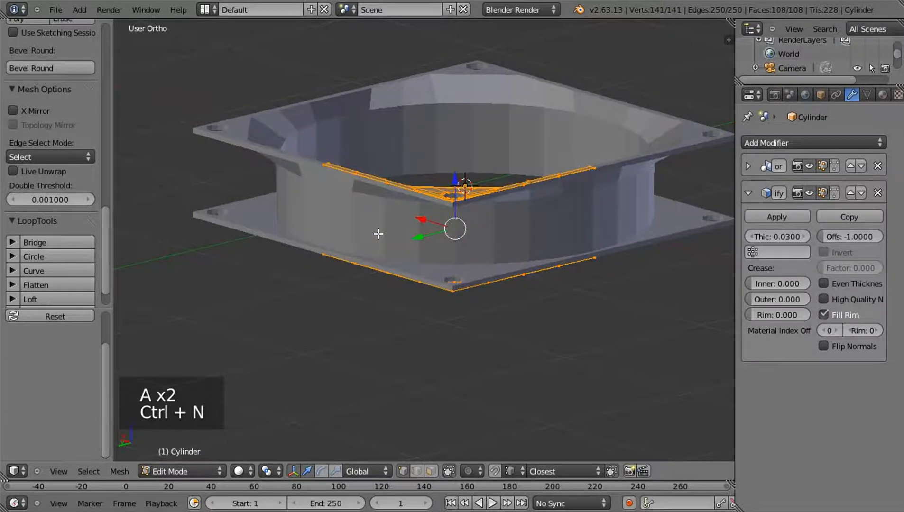
Return to object mode and apply the frame's Mirror and Solidify modifiers
middle_click_drag(456, 317, 485, 269)
key("Tab")
scroll(460, 292, "up", 4)
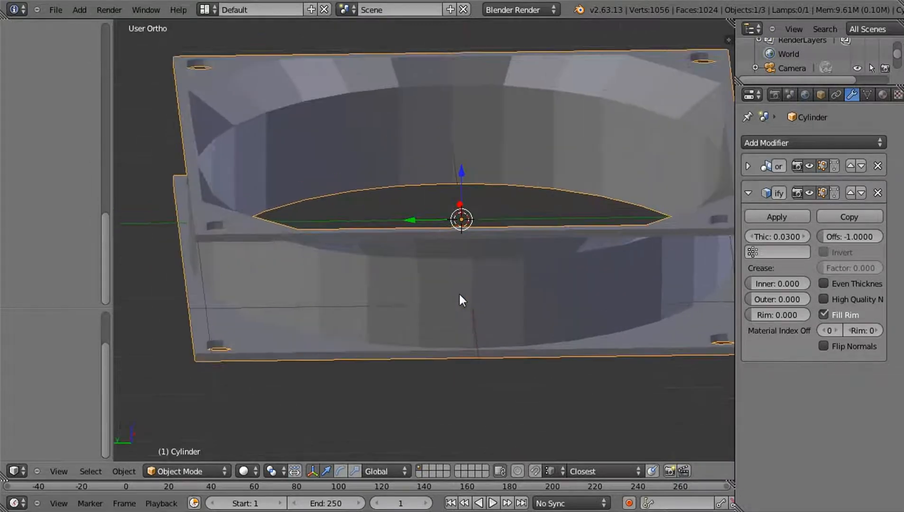
left_click(748, 166)
left_click(778, 191)
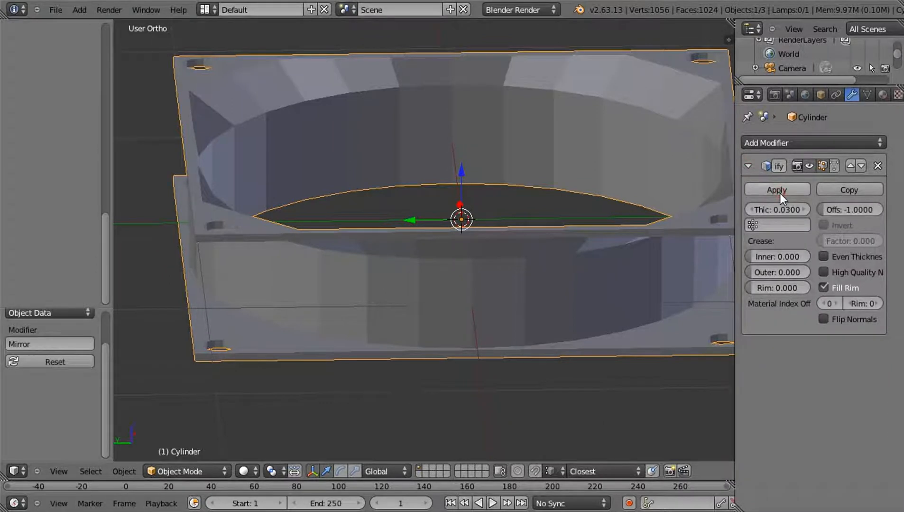
left_click(778, 190)
In edge selection mode, select the upper and lower border edges on both sides of the upper flange's front corner
middle_click_drag(406, 309, 400, 332)
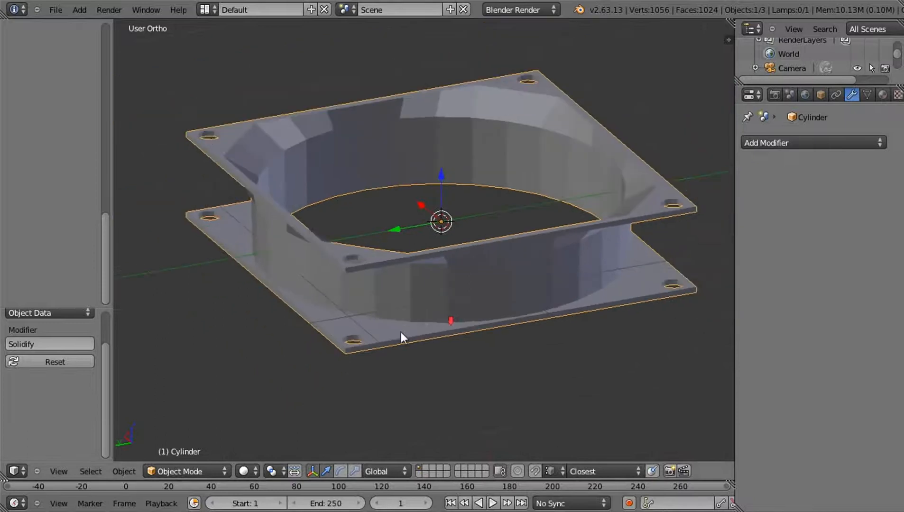
key("Tab")
scroll(398, 303, "up", 4)
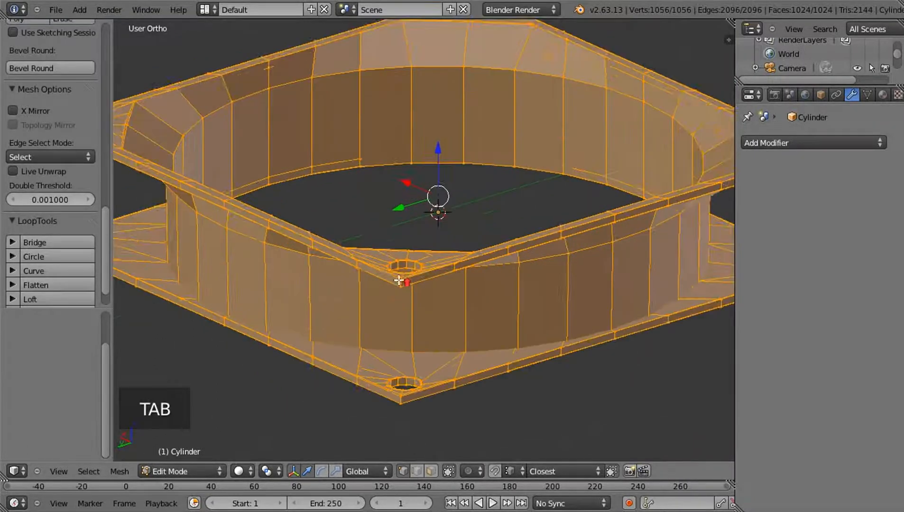
scroll(398, 281, "up", 1)
middle_click_drag(401, 277, 409, 266)
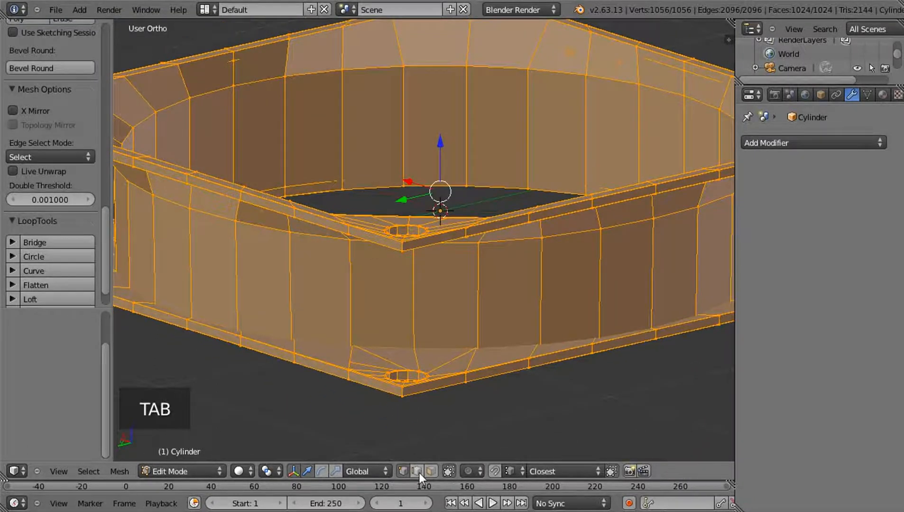
scroll(431, 314, "up", 3)
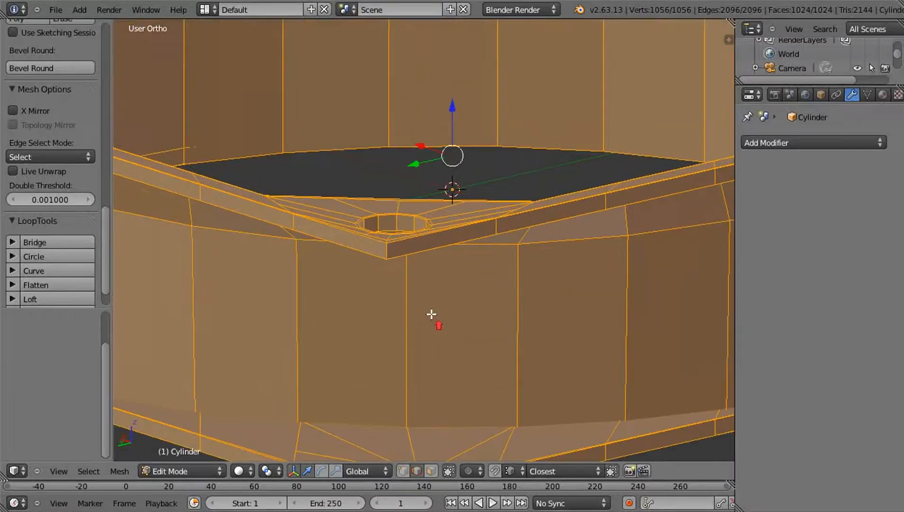
right_click(349, 250)
scroll(332, 270, "up", 2)
right_click(294, 319, "shift")
right_click(308, 319, "shift")
right_click(307, 332, "shift")
right_click(378, 344, "shift")
right_click(382, 341, "shift")
Add the upper and lower border edges on both sides of the lower flange's front corner to the selection
scroll(412, 381, "down", 5, "shift")
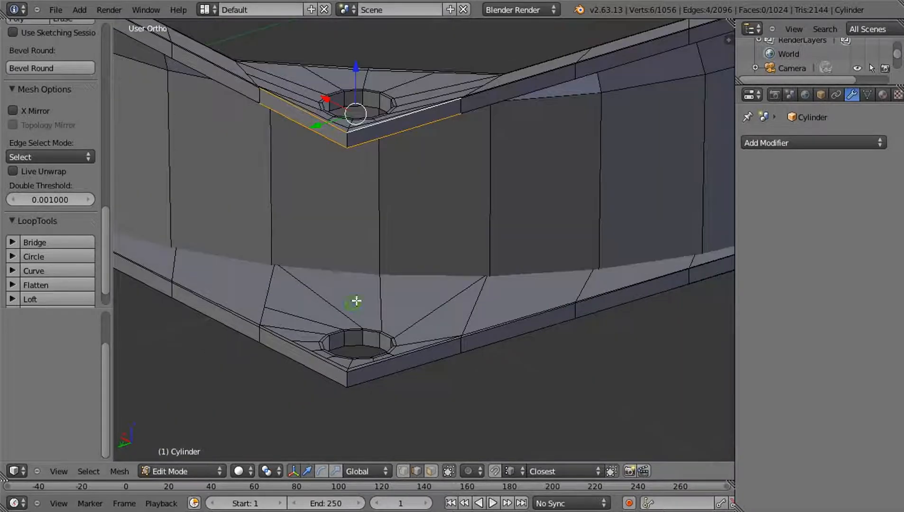
scroll(356, 301, "down", 2, "shift")
scroll(327, 294, "up", 2)
right_click(304, 328, "shift")
right_click(302, 304, "shift")
right_click(387, 318, "shift")
right_click(391, 329, "shift")
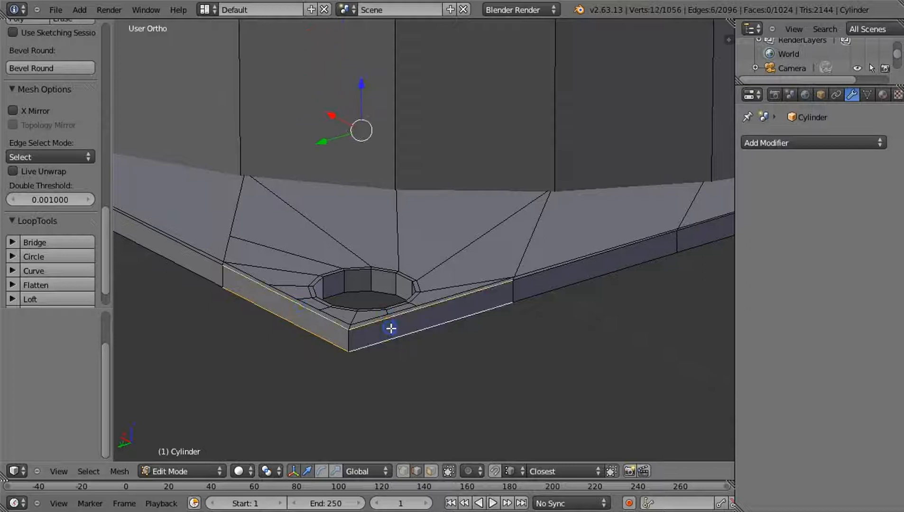
Add the upper and lower border edges of both flanges at the remaining frame corners to the selection
scroll(381, 330, "down", 4)
middle_click_drag(261, 231, 460, 214)
scroll(442, 189, "up", 2)
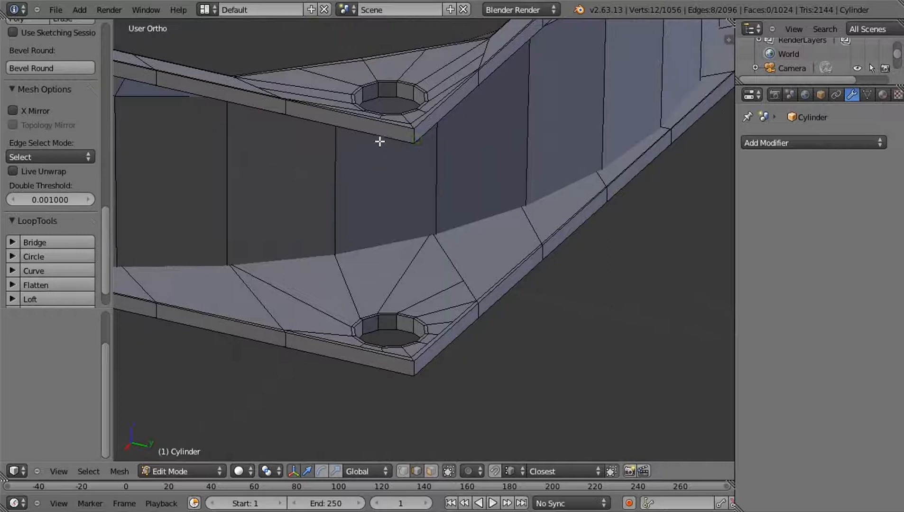
right_click(377, 122, "shift")
right_click(431, 116, "shift")
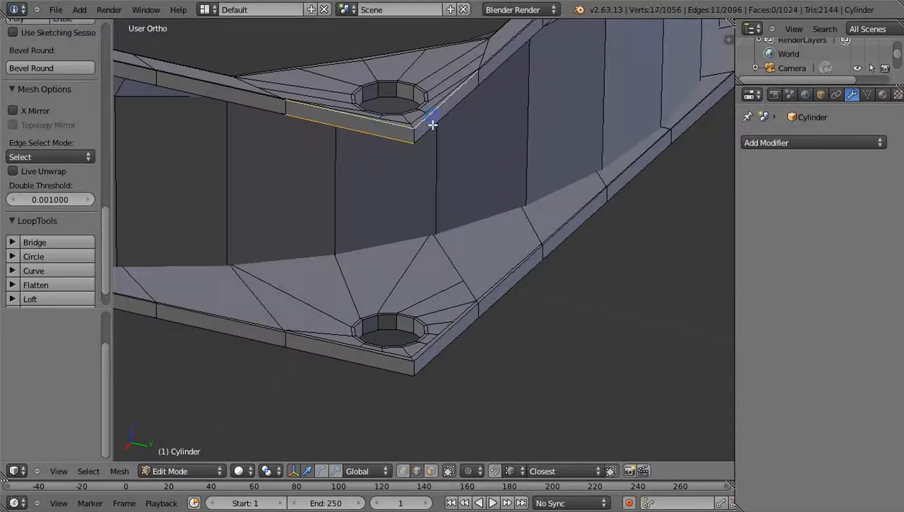
right_click(374, 354, "shift")
right_click(395, 369, "shift")
right_click(440, 364, "shift")
right_click(436, 345, "shift")
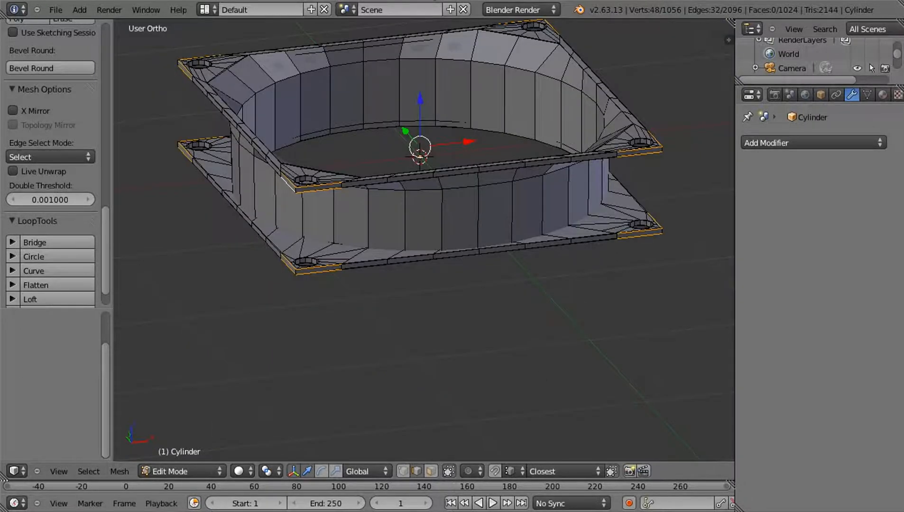
middle_click_drag(371, 196, 480, 218)
scroll(483, 298, "up", 4)
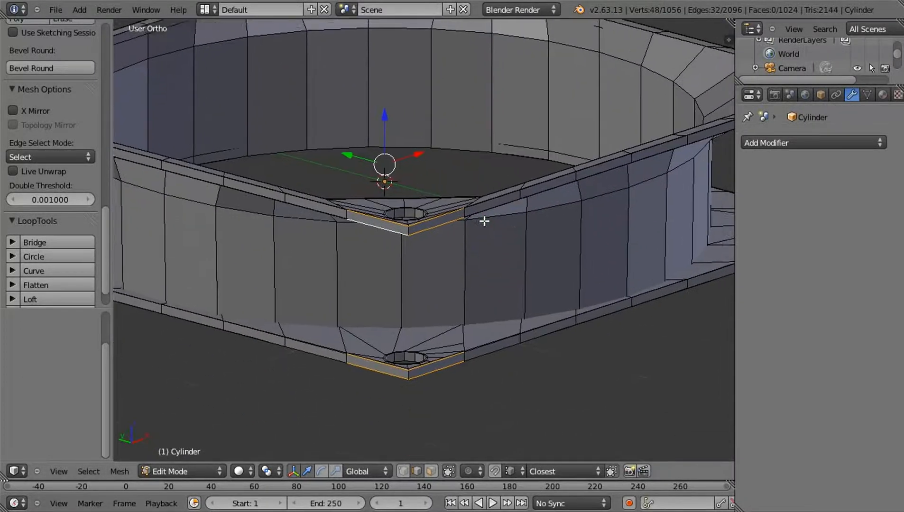
Subdivide the selected flange corner edges with 7 cuts and deselect everything
key("w")
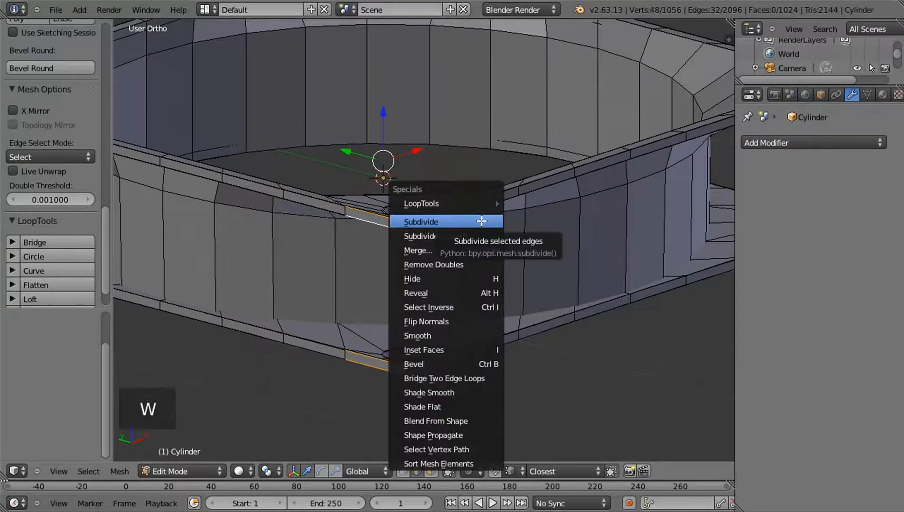
left_click(480, 222)
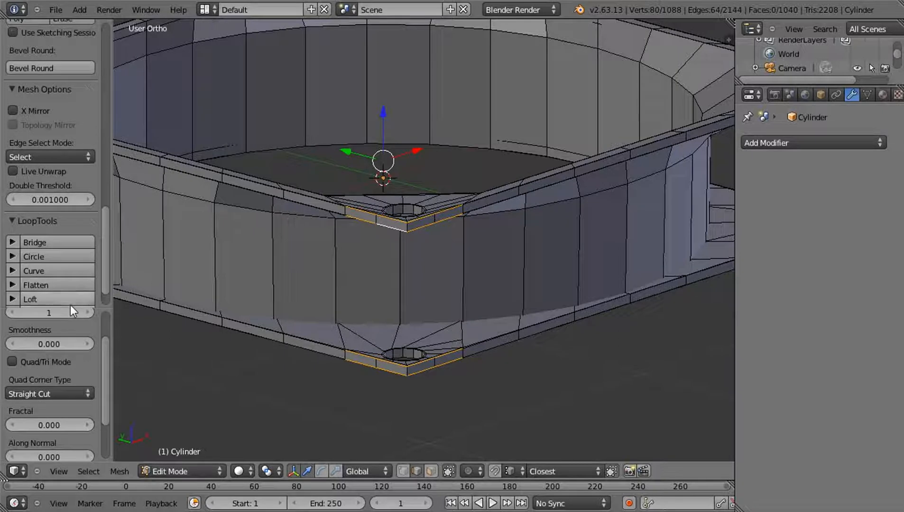
left_click_drag(71, 306, 65, 209)
left_click(84, 254)
left_click(84, 255)
left_click(84, 255)
left_click(84, 255)
left_click(84, 255)
left_click(84, 255)
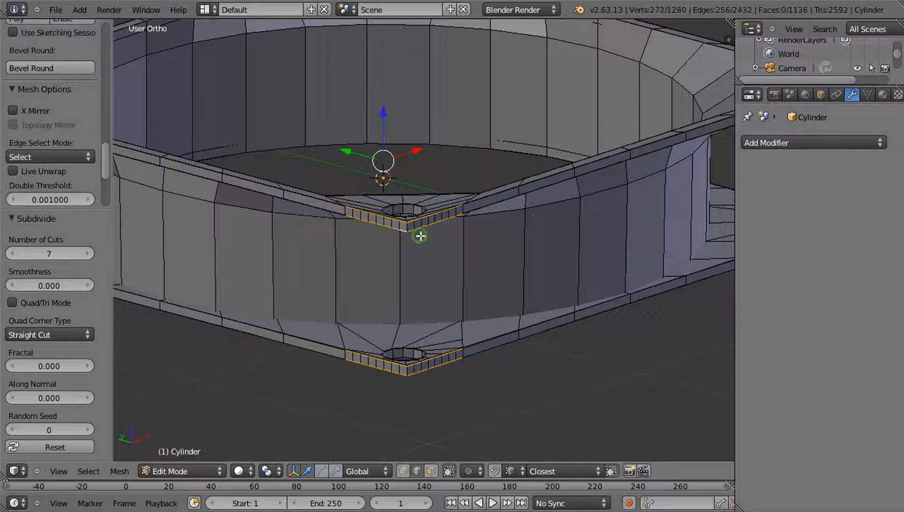
middle_click_drag(420, 236, 406, 273)
key("a")
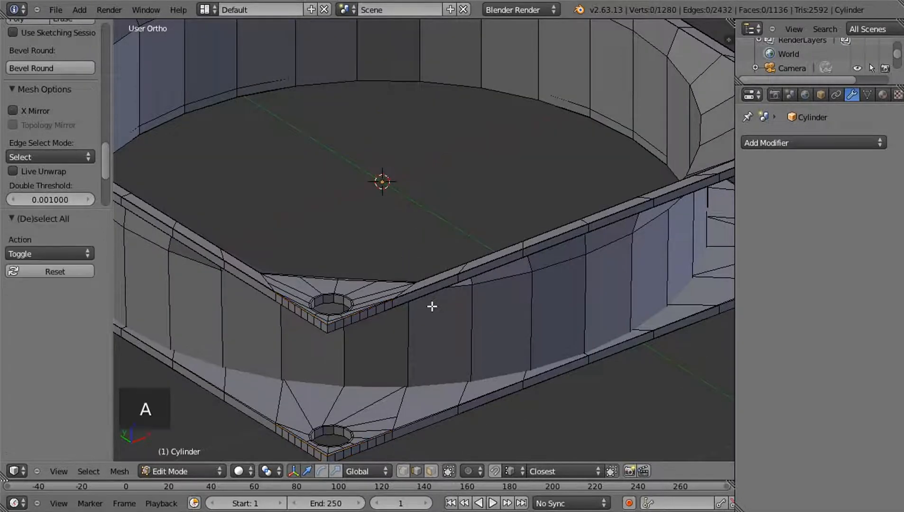
In object mode, add a Subdivision Surface modifier with 3 view subdivisions to the frame and shade it smooth
key("Tab")
middle_click_drag(503, 292, 521, 180)
left_click(773, 144)
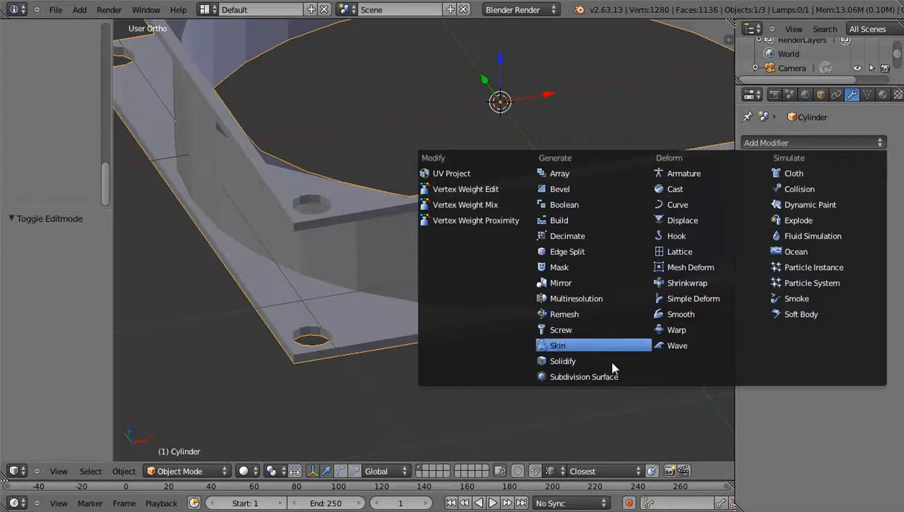
left_click(610, 376)
middle_click_drag(532, 298, 360, 266)
left_click(802, 240)
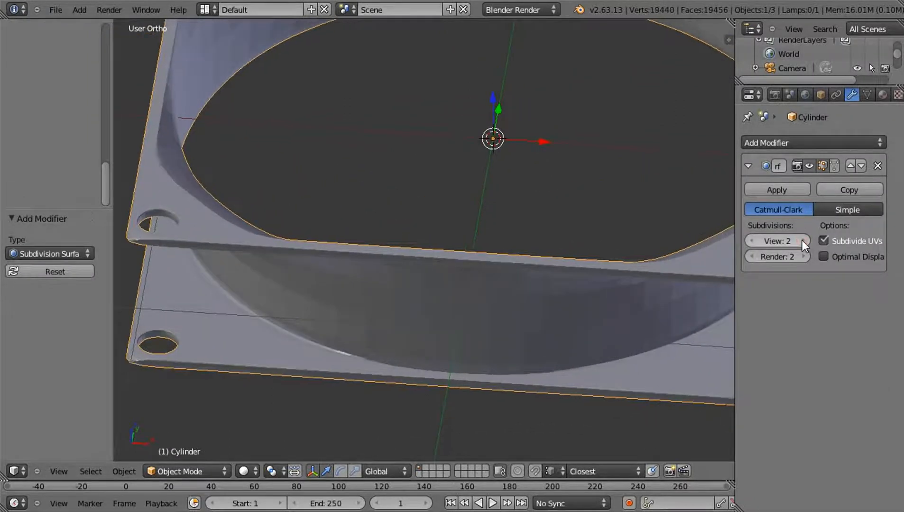
left_click(802, 240)
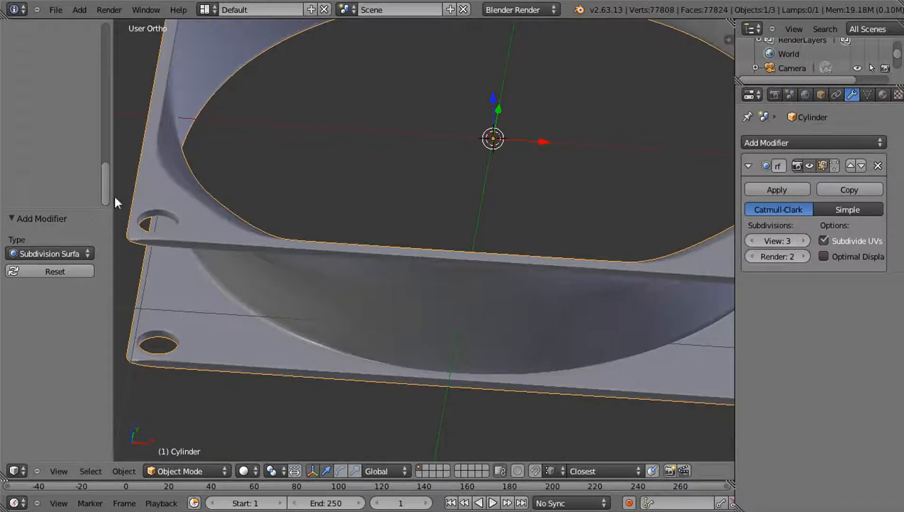
scroll(109, 71, "up", 8)
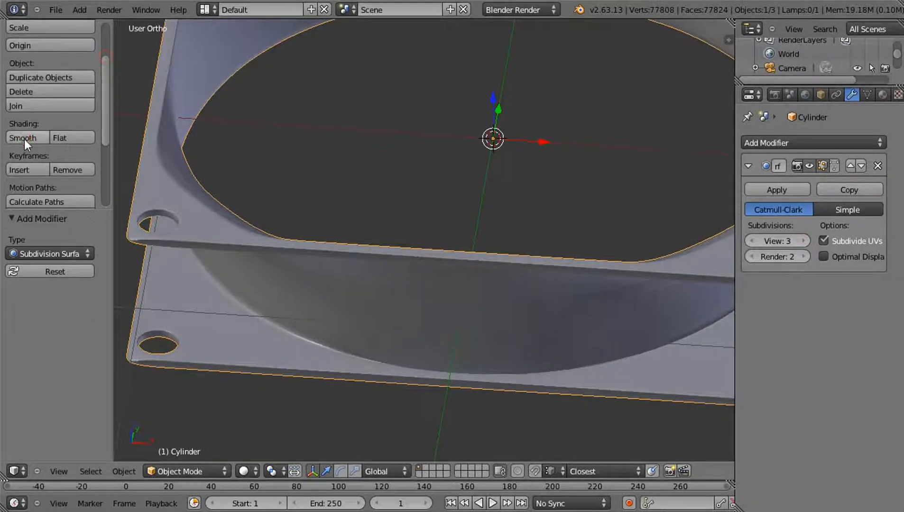
left_click(24, 138)
middle_click_drag(292, 243, 325, 203)
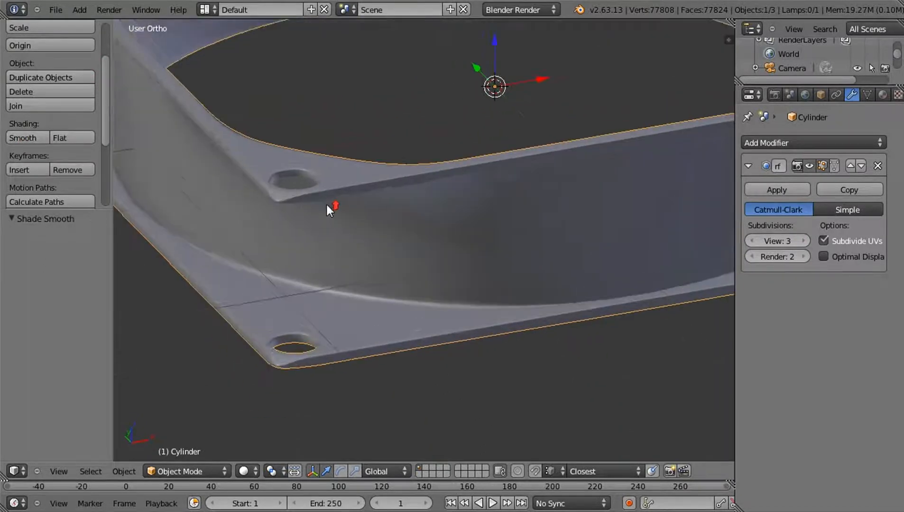
In edit mode, cut two edge loops around the outer rim of the upper flange
scroll(270, 176, "up", 4)
key("Tab")
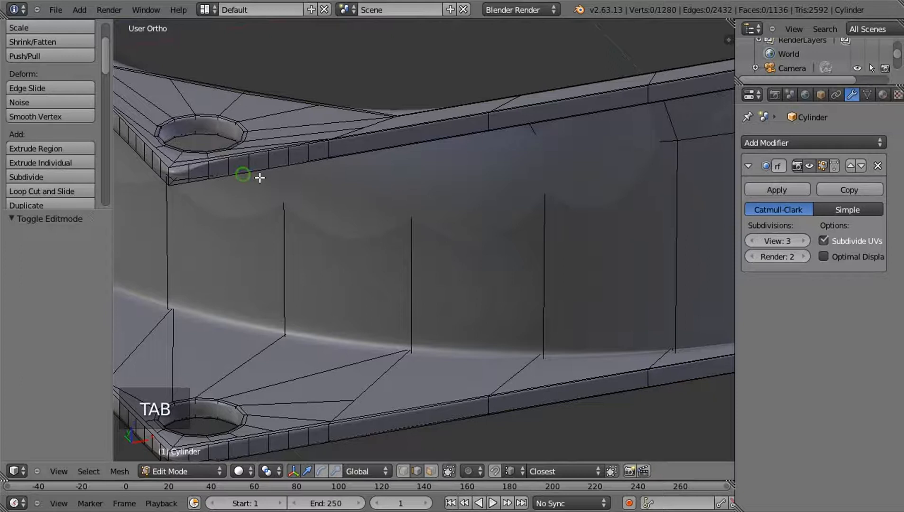
middle_click_drag(258, 175, 382, 210)
key("ctrl+r")
scroll(394, 219, "up", 1)
left_click(395, 218)
middle_click_drag(420, 264, 425, 254)
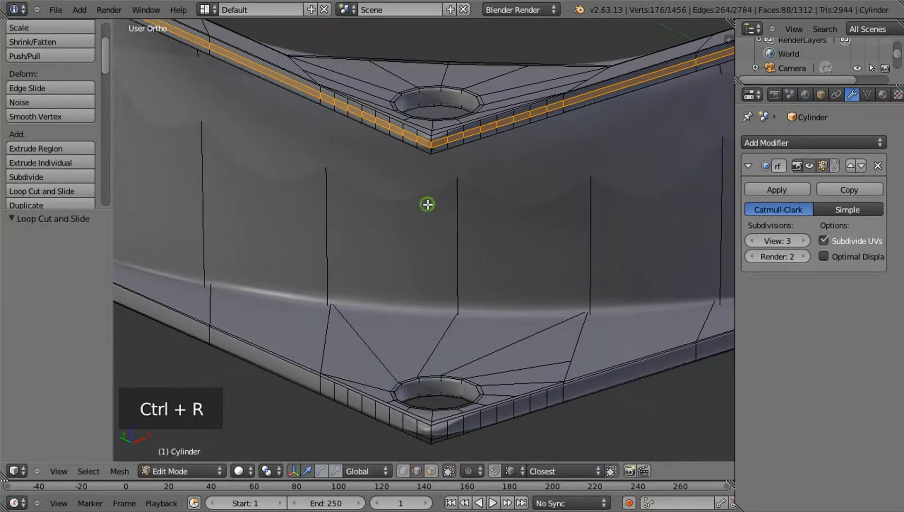
Scale the upper flange's two new loops apart along Z until they sit close to the rim's upper and lower edges
middle_click_drag(427, 204, 415, 252)
key("s")
key("z")
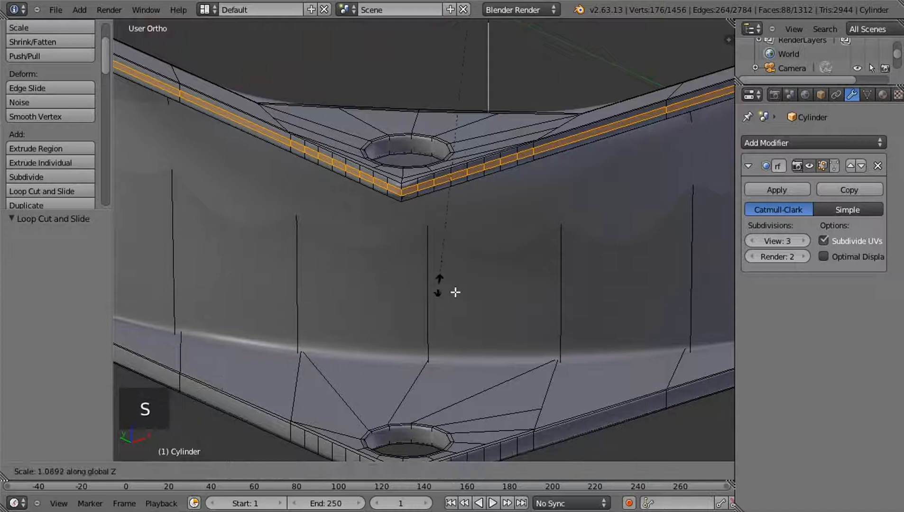
left_click(680, 439)
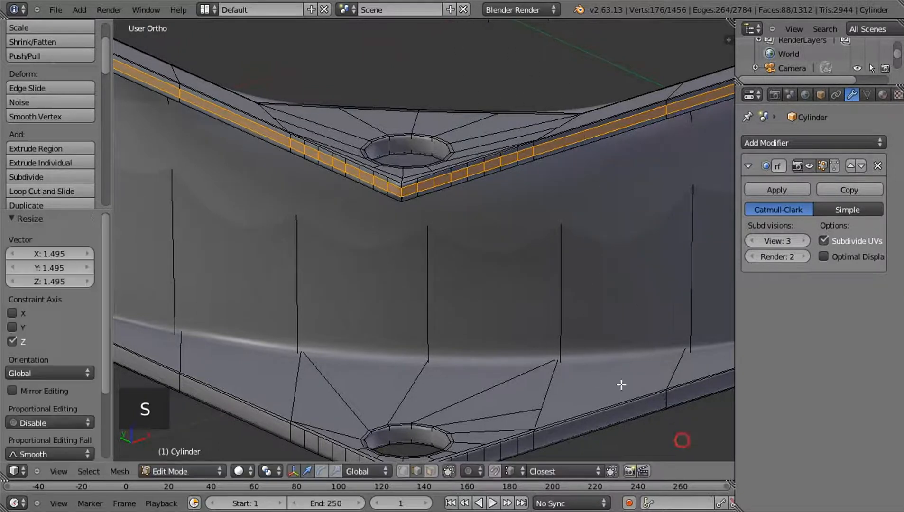
scroll(484, 308, "up", 3)
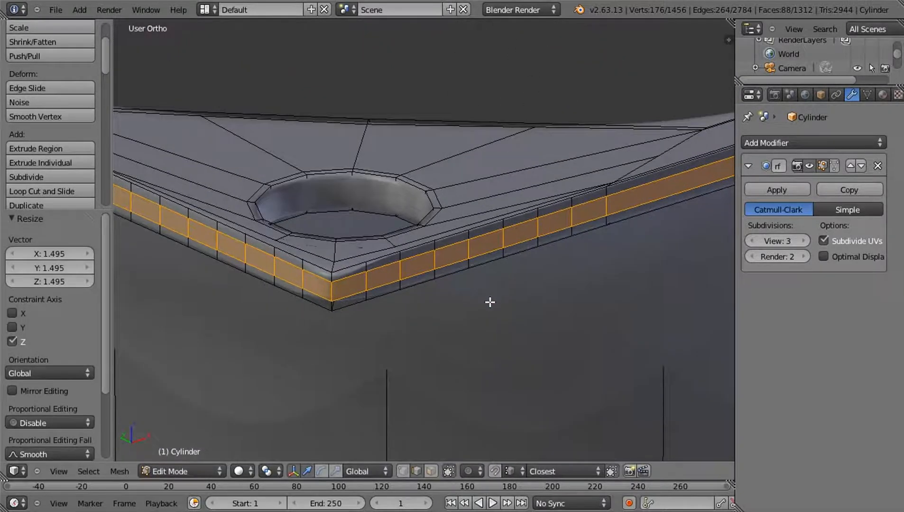
key("s")
key("z")
left_click(678, 443)
key("s")
key("z")
left_click(676, 427)
left_click(676, 427)
key("s")
key("z")
left_click(638, 404)
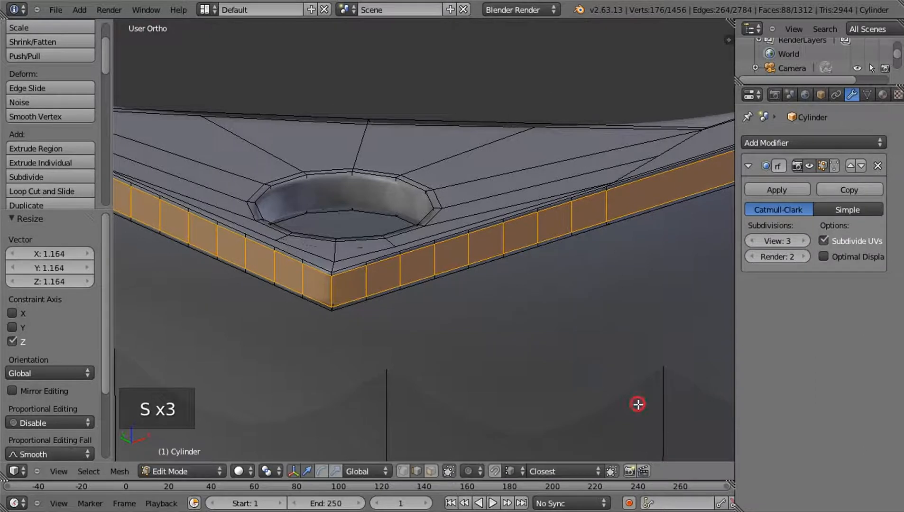
key("s")
key("z")
left_click(605, 376)
Cut two evenly spaced edge loops around the outer rim of the lower flange
scroll(500, 317, "down", 6)
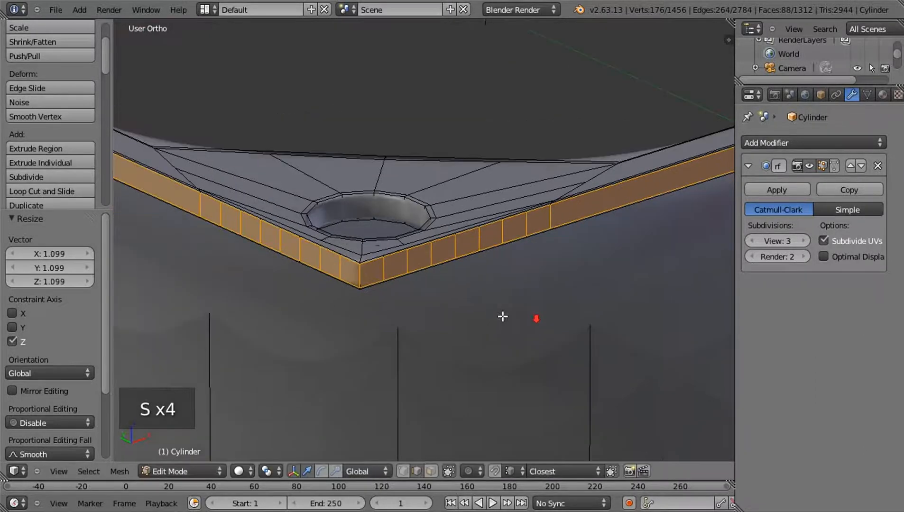
scroll(450, 335, "down", 1)
middle_click_drag(442, 334, 450, 179, "shift")
scroll(451, 212, "up", 6)
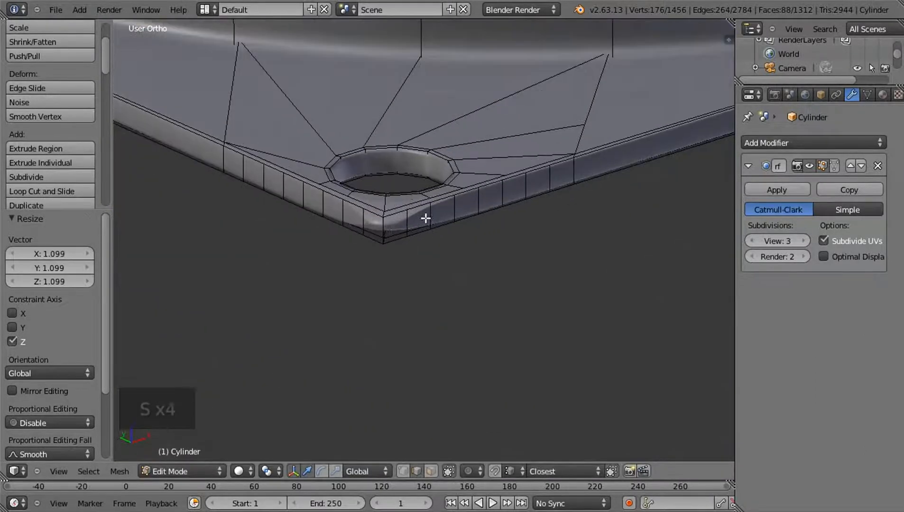
key("ctrl+r")
left_click(388, 233)
right_click(430, 258)
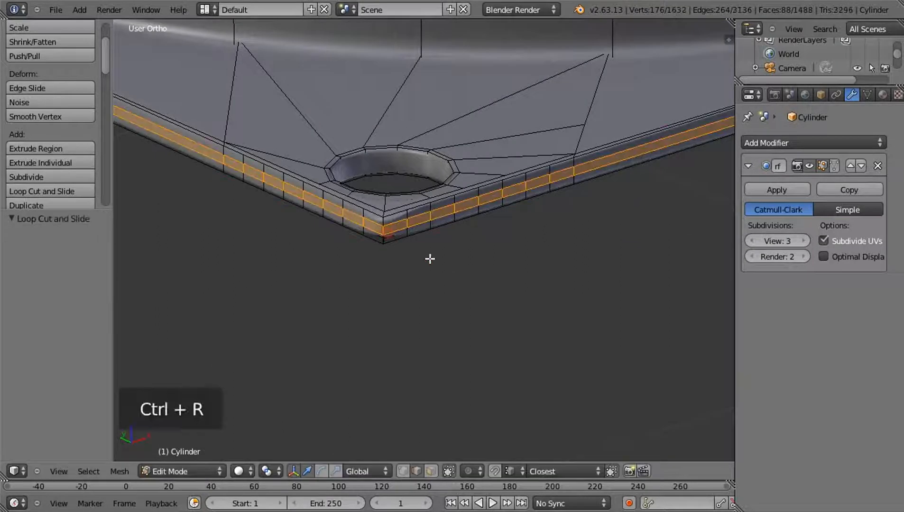
Scale the lower flange's two new loops apart along Z to sit near the rim's edges, and deselect everything
key("s")
key("z")
left_click(650, 429)
key("s")
left_click(599, 420)
key("s")
key("z")
left_click(578, 377)
key("s")
right_click(548, 335)
key("a")
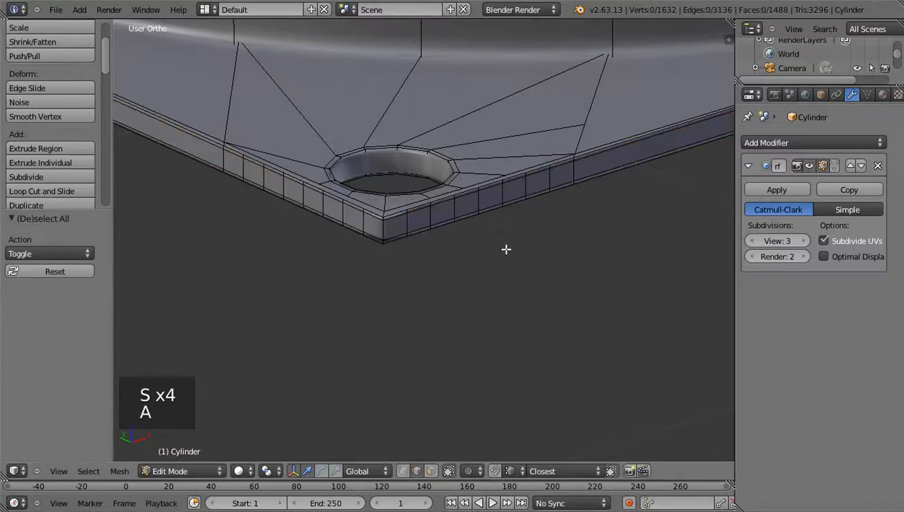
Cut two edge loops inside the lower flange's corner screw hole, scale them apart along Z by about 2.64, and clear the selection
scroll(456, 189, "up", 2)
scroll(455, 189, "up", 1)
middle_click_drag(371, 120, 359, 127)
middle_click_drag(294, 197, 447, 192, "shift")
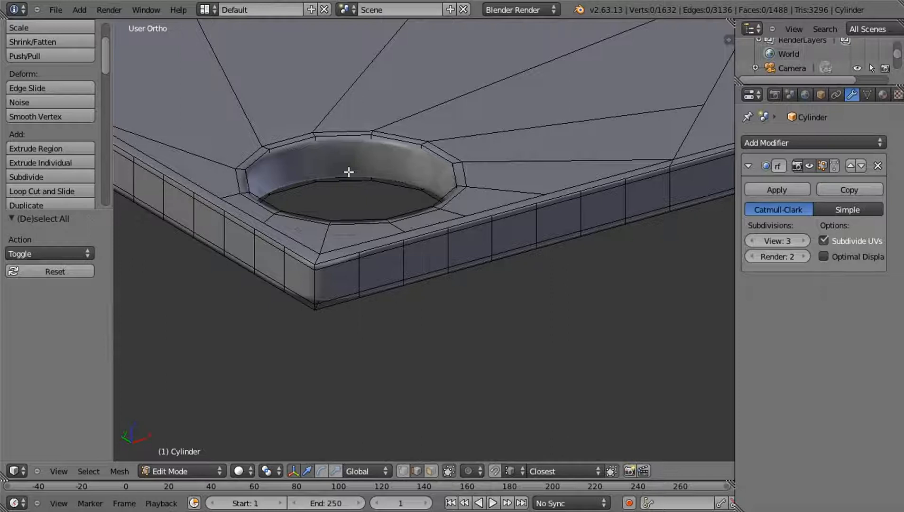
key("ctrl+r")
scroll(305, 168, "up", 1)
left_click(305, 168)
key("s")
key("z")
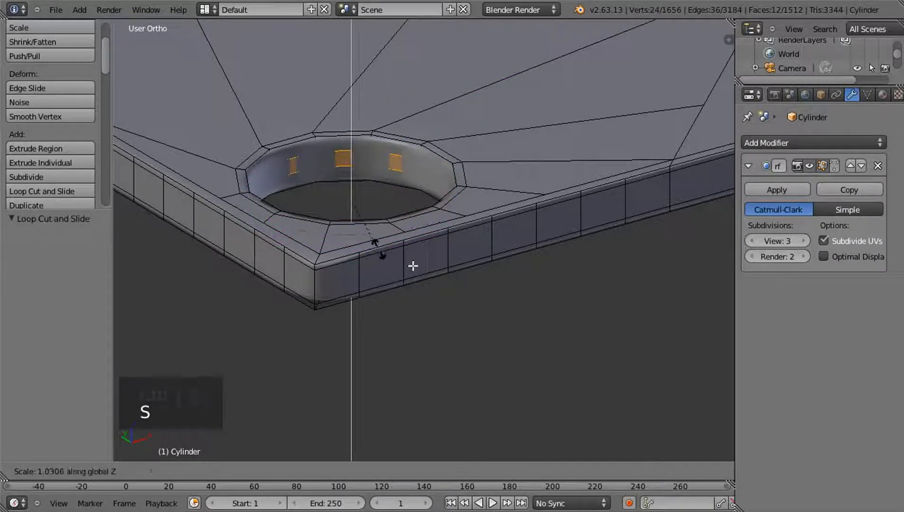
left_click(473, 277)
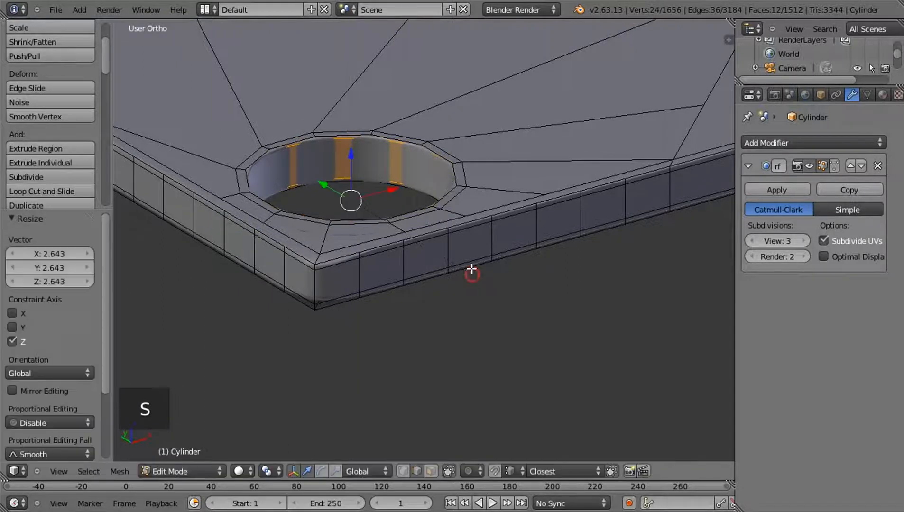
key("a")
key("Tab")
key("Tab")
Cut two edge loops around the outside of the cylindrical wall and scale them apart along Z until they sit close to the flanges
middle_click_drag(456, 170, 443, 153)
scroll(443, 152, "down", 4)
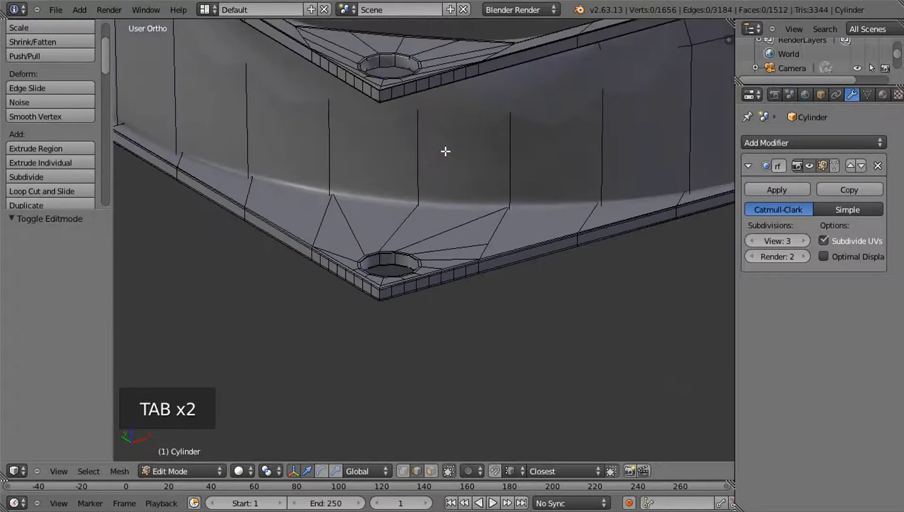
key("ctrl+r")
scroll(428, 148, "up", 1)
left_click(429, 148)
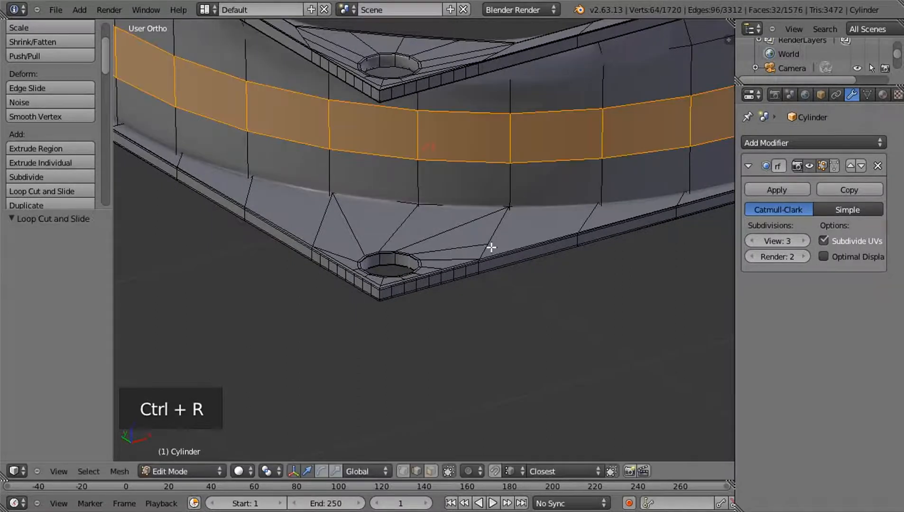
key("s")
key("z")
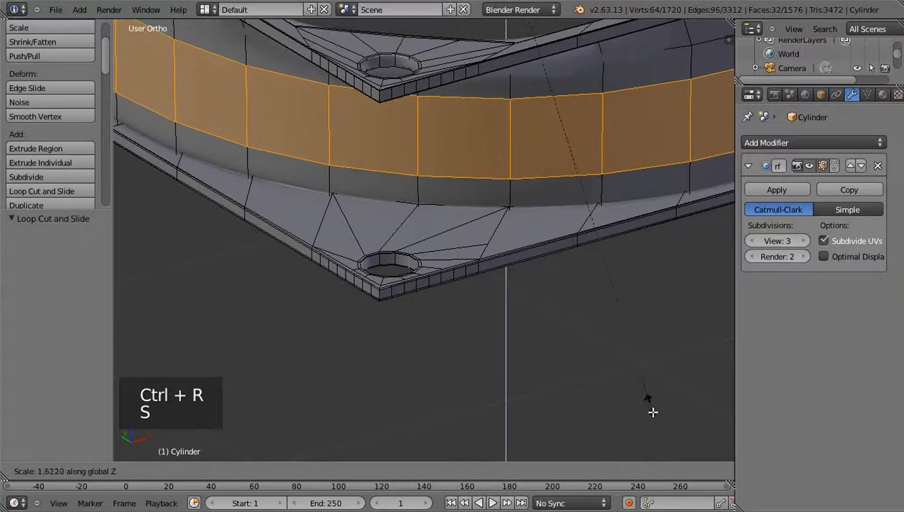
left_click(651, 411)
key("s")
key("z")
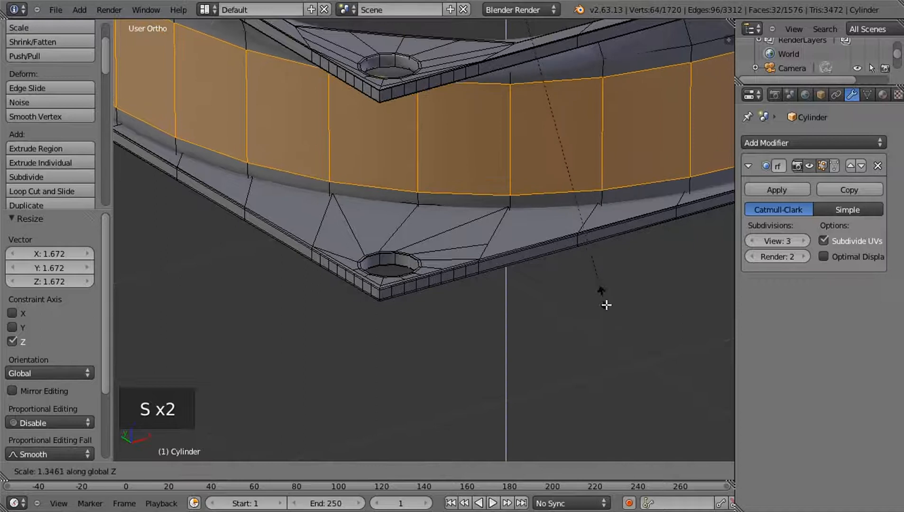
left_click(620, 345)
Cut two edge loops around the inside of the cylindrical wall and scale them apart along Z by about 2.81
middle_click_drag(609, 304, 377, 215)
key("ctrl+r")
left_click(364, 204)
key("s")
key("z")
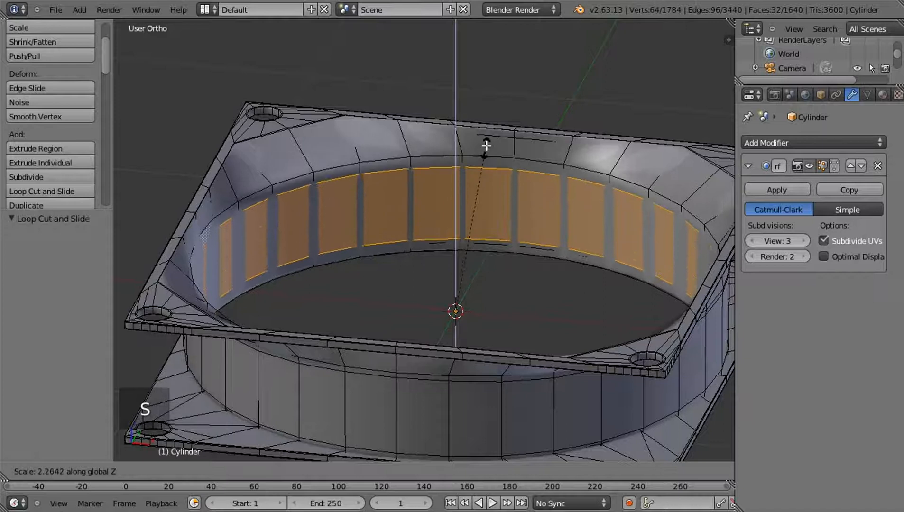
left_click(493, 114)
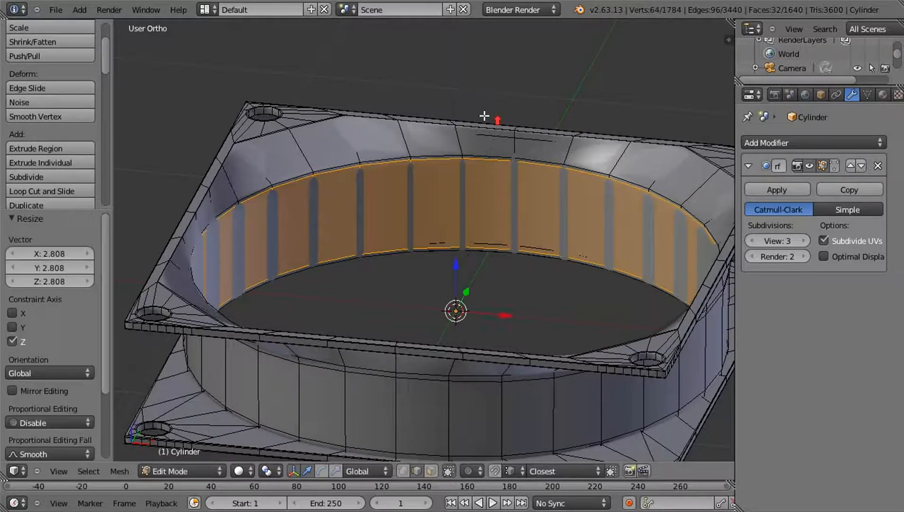
Cut two edge loops in the upper flared surface, one slid close to the inner wall and one close to the flange opening
scroll(297, 135, "up", 1)
key("ctrl+r")
left_click(274, 137)
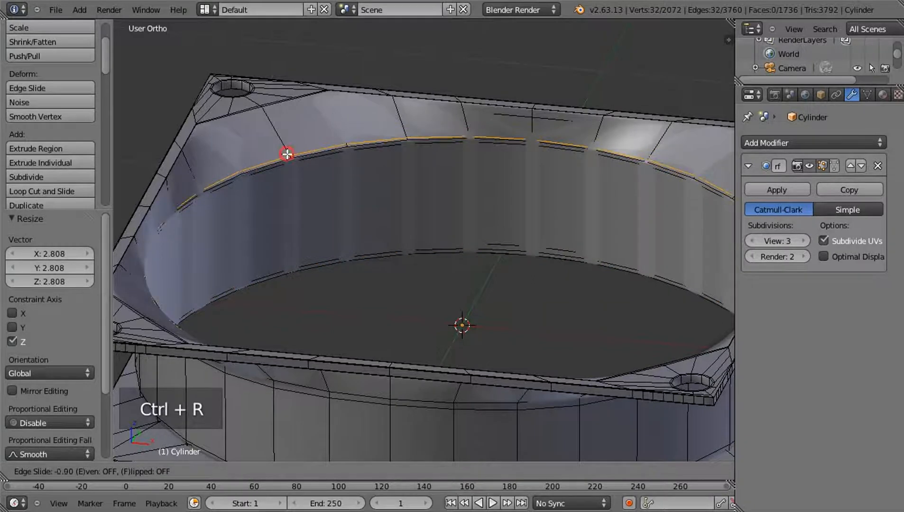
left_click(287, 154)
key("ctrl+r")
left_click(282, 136)
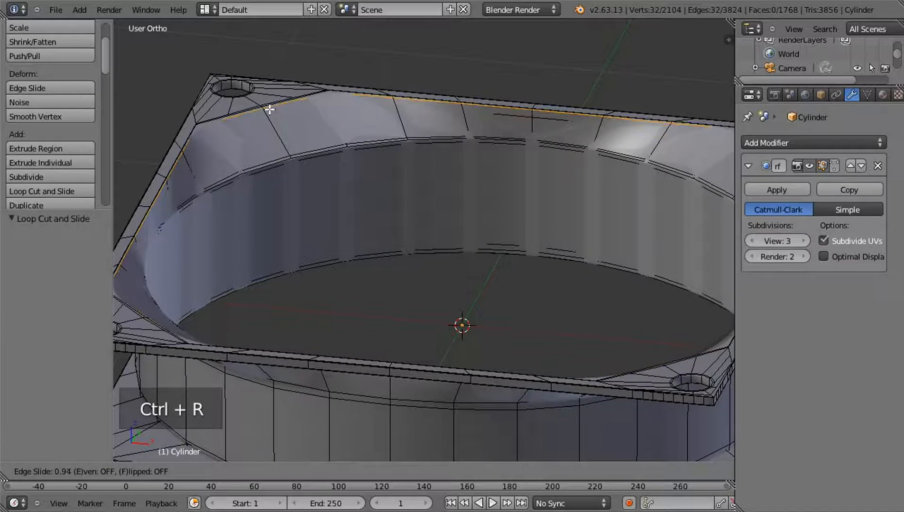
left_click(269, 110)
Deselect everything, examine the smoothed frame in object mode, and return to edit mode
key("a")
key("Tab")
middle_click_drag(354, 223, 343, 263)
middle_click_drag(378, 287, 437, 300)
key("Tab")
middle_click_drag(399, 258, 358, 228)
scroll(352, 231, "up", 6)
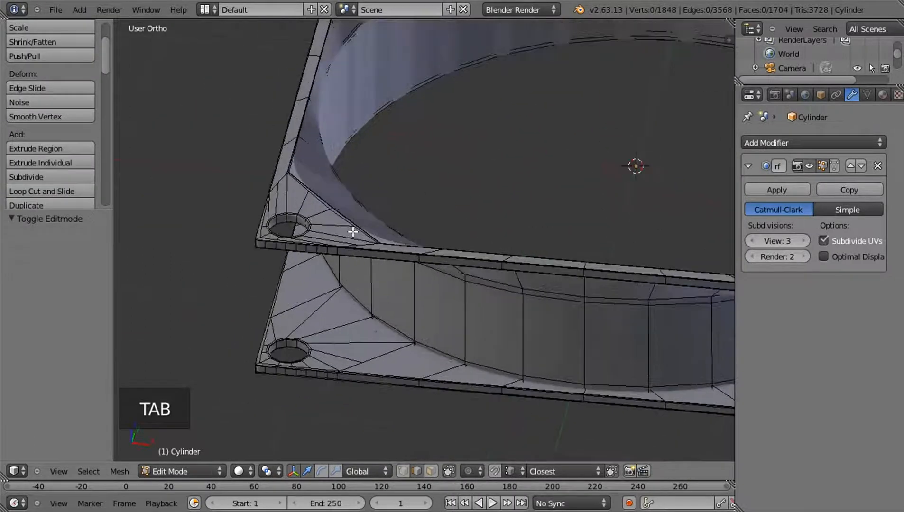
Cut two edge loops around the inner wall of the upper flange's corner screw hole, scale them apart toward its rims, and deselect everything
middle_click_drag(320, 196, 475, 104)
middle_click_drag(441, 367, 462, 272, "shift")
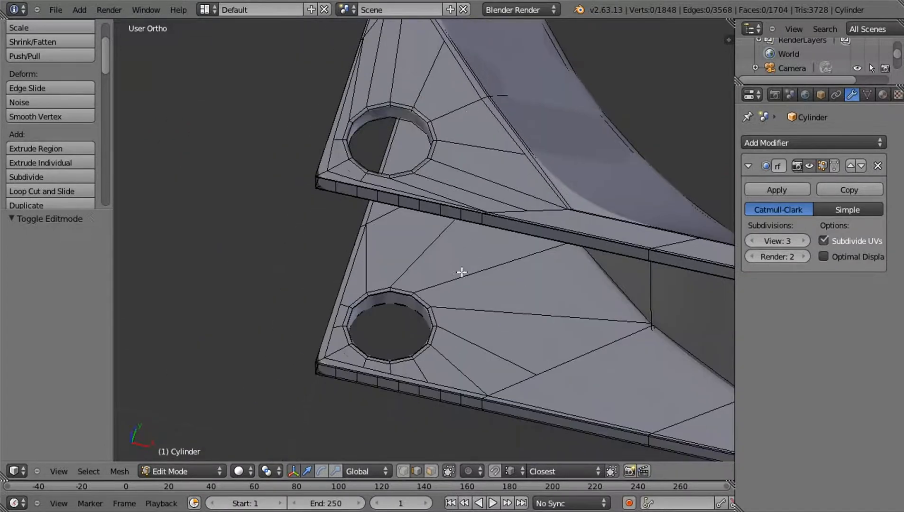
middle_click_drag(428, 304, 391, 316)
scroll(383, 206, "up", 2)
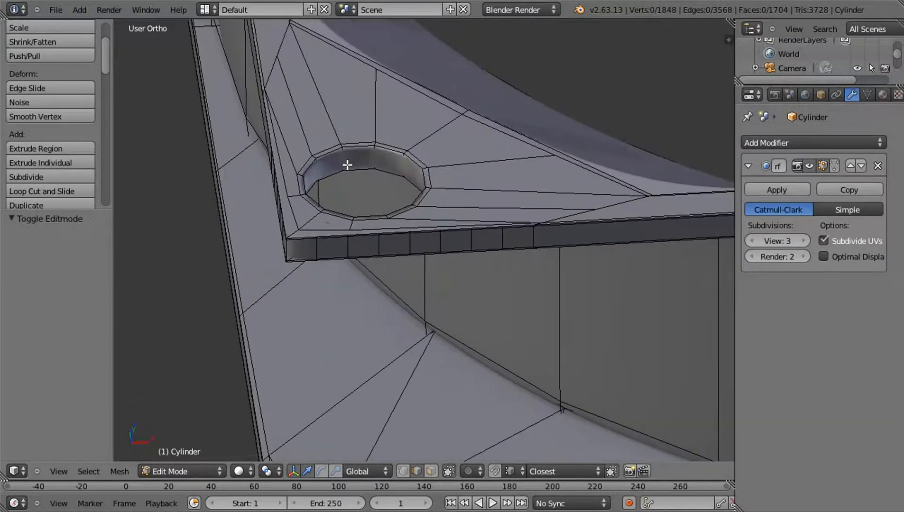
key("ctrl+r")
left_click(347, 162)
key("s")
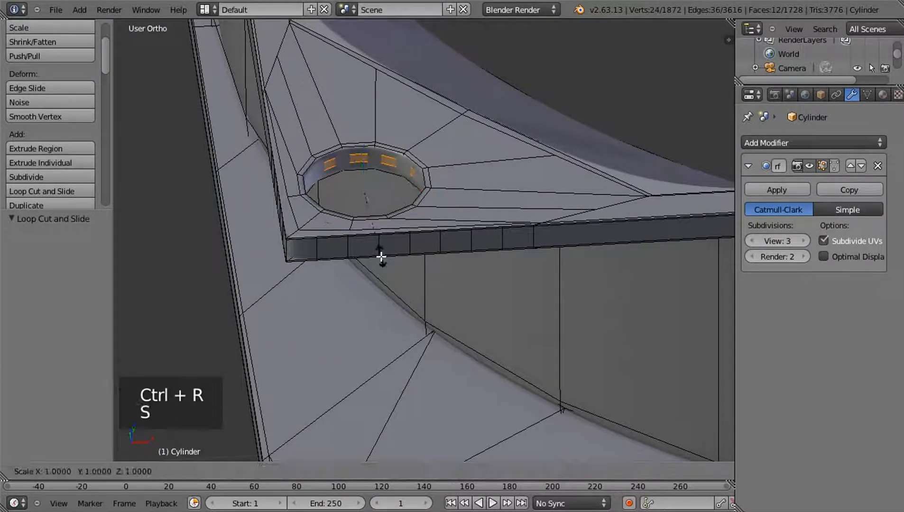
left_click(458, 330)
key("a")
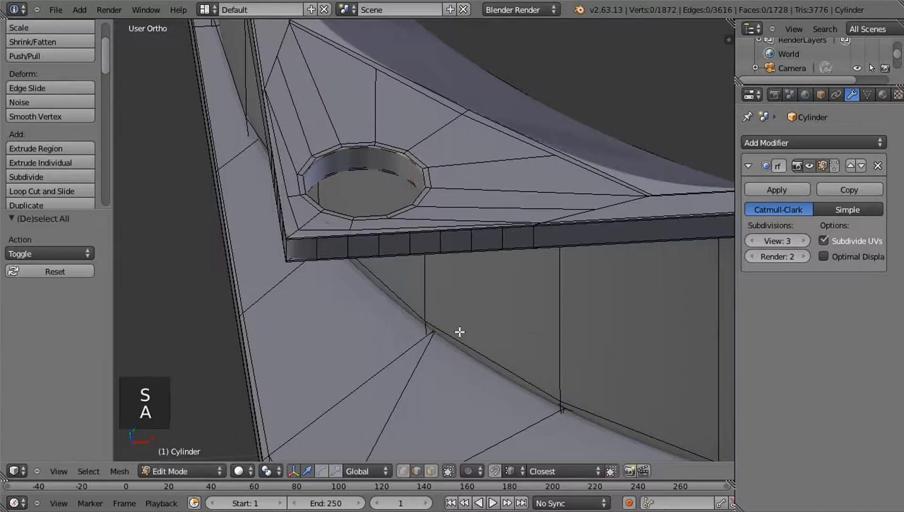
Switch to object mode and examine the smoothed frame, its screw holes and flanges from several angles
key("Tab")
scroll(490, 276, "down", 5)
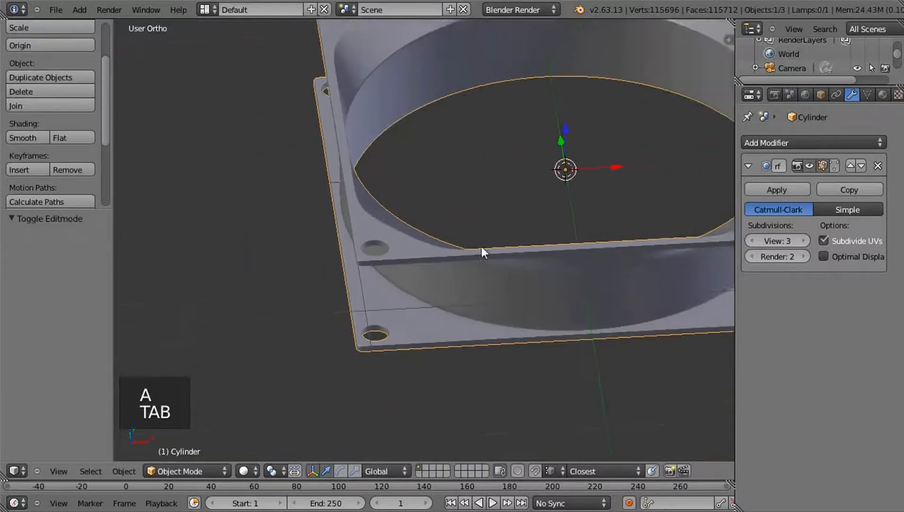
scroll(482, 249, "down", 2)
mouse_move(488, 277)
middle_mouse_down()
mouse_move(470, 256)
mouse_move(427, 248)
mouse_move(482, 229)
mouse_move(439, 259)
mouse_move(412, 235)
mouse_move(426, 264)
mouse_move(447, 256)
mouse_move(397, 238)
mouse_move(466, 238)
mouse_move(405, 246)
mouse_move(540, 234)
mouse_move(518, 258)
mouse_move(526, 258)
mouse_move(505, 261)
mouse_move(514, 253)
mouse_move(477, 263)
middle_mouse_up()
middle_click_drag(359, 287, 427, 274)
middle_click_drag(308, 278, 394, 228)
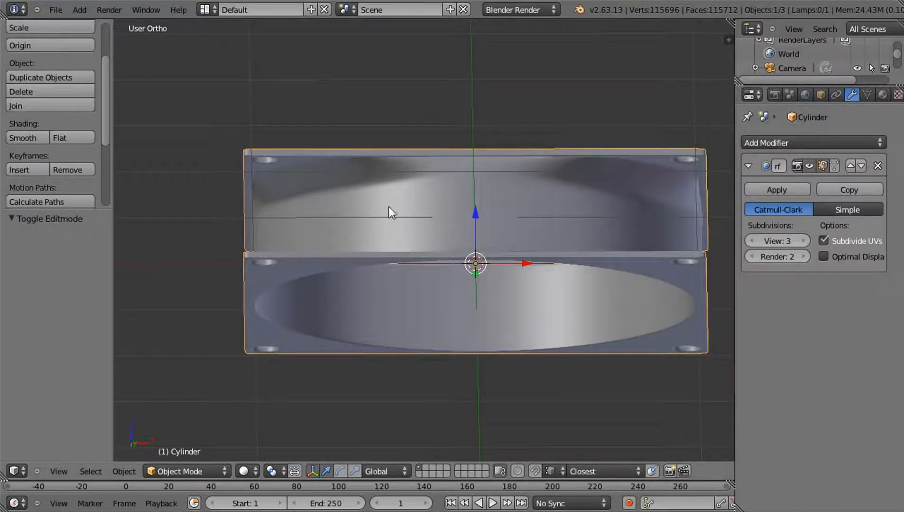
middle_click_drag(419, 189, 425, 250)
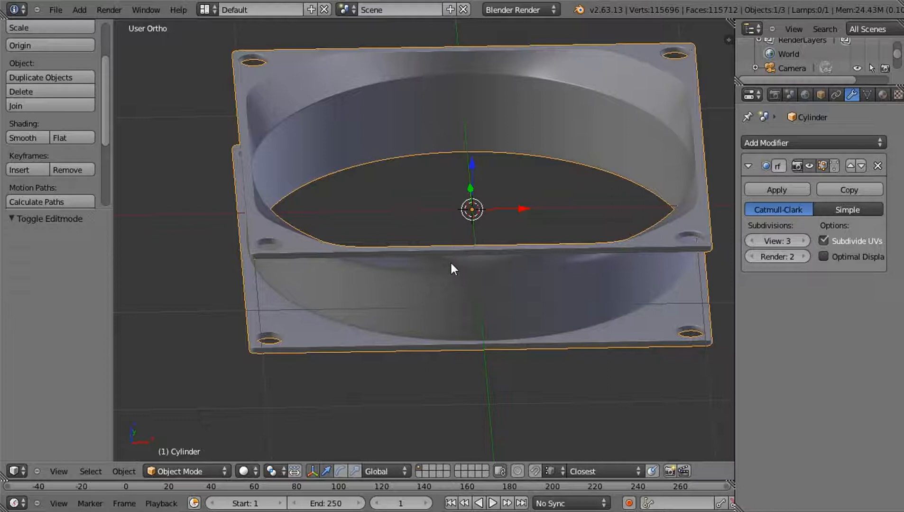
Add a cylinder mesh with its cap fill type set to Nothing, working in a wireframe view from above
middle_click_drag(420, 236, 416, 339)
key("KP_7")
key("z")
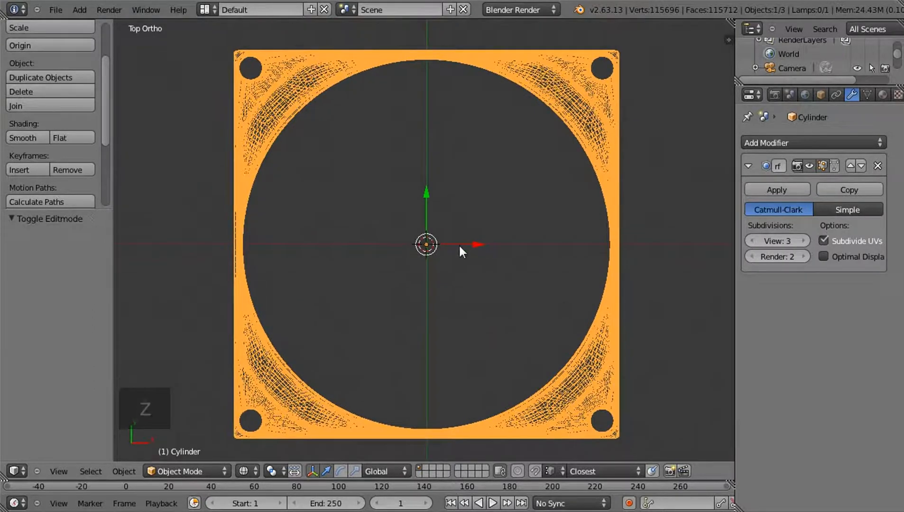
key("shift+a")
mouse_move(459, 246)
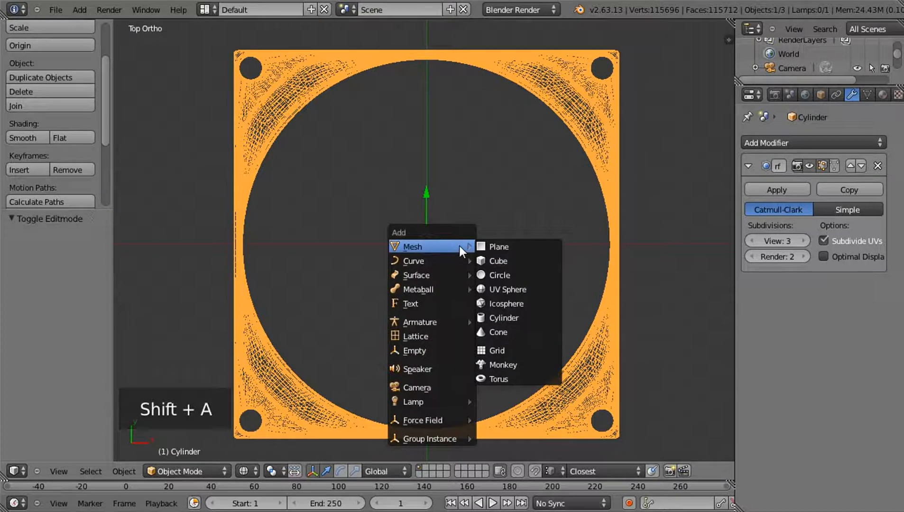
left_click(506, 317)
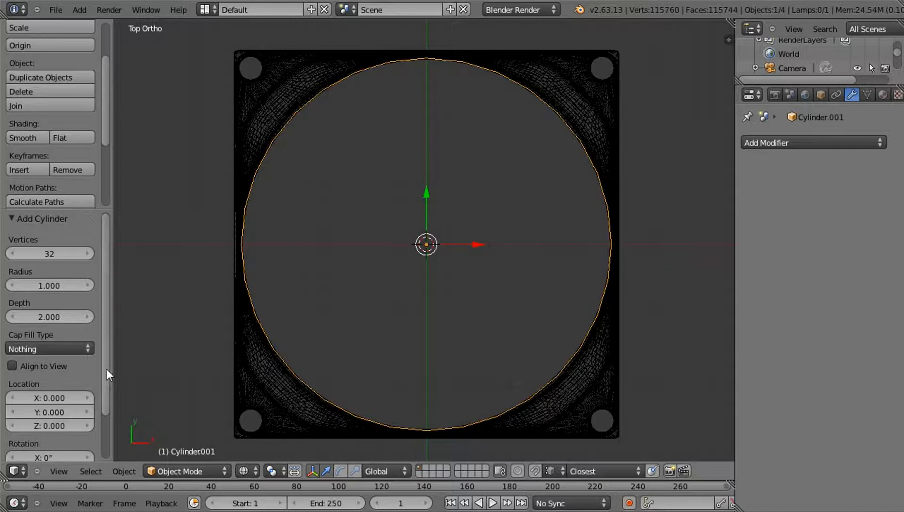
scroll(106, 369, "down", 3)
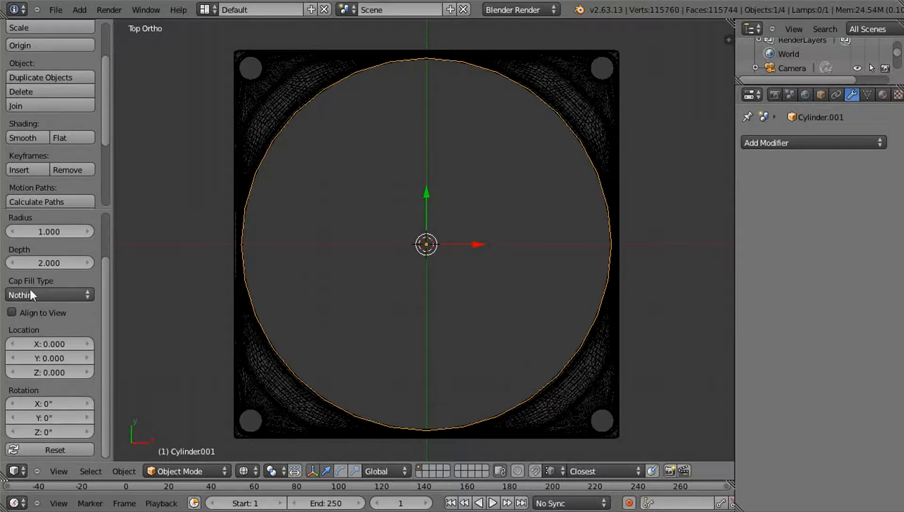
left_click(40, 295)
left_click(48, 282)
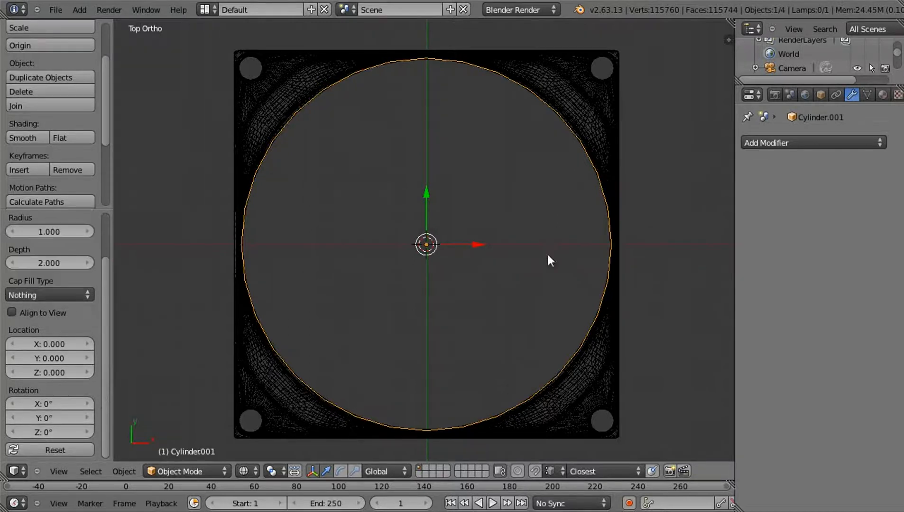
Enter edit mode on the new cylinder and scale it down to about 0.088
key("Tab")
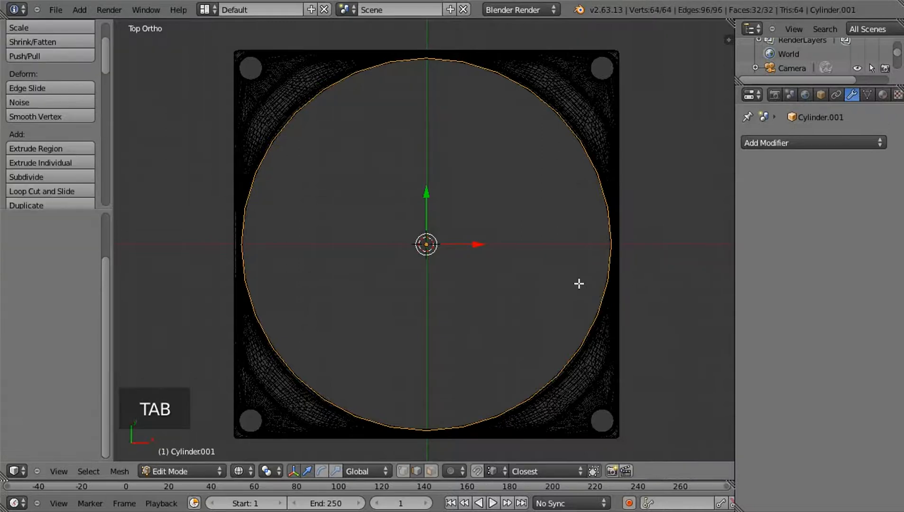
key("s")
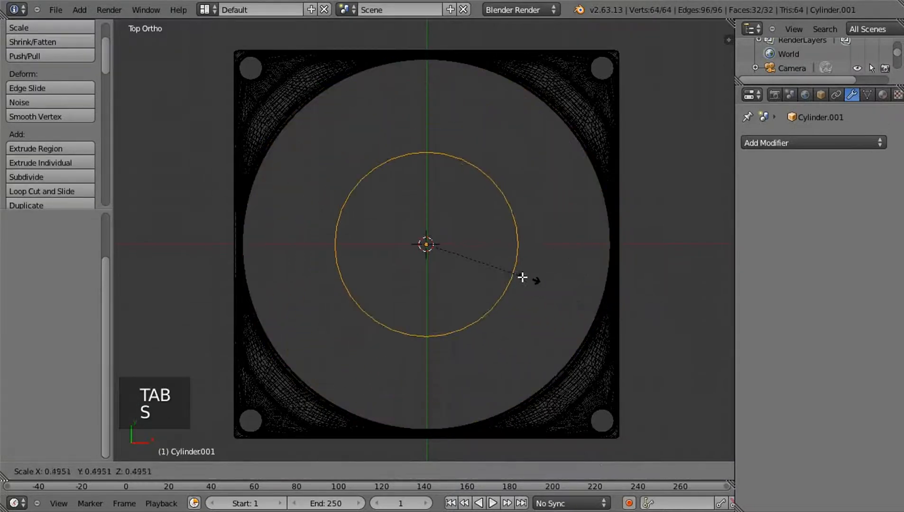
left_click(441, 248)
Move the small cylinder in the X and Y directions onto the frame's front-left corner screw hole
middle_click_drag(488, 238, 531, 152, "shift")
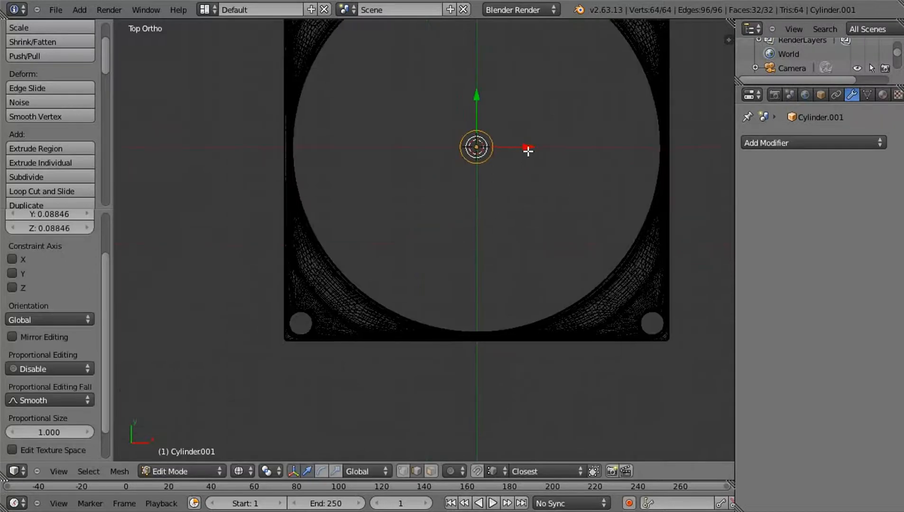
left_click_drag(524, 148, 347, 167)
left_click_drag(299, 107, 299, 281)
middle_click_drag(354, 299, 348, 247, "shift")
scroll(348, 247, "up", 2)
middle_click_drag(318, 306, 356, 275, "shift")
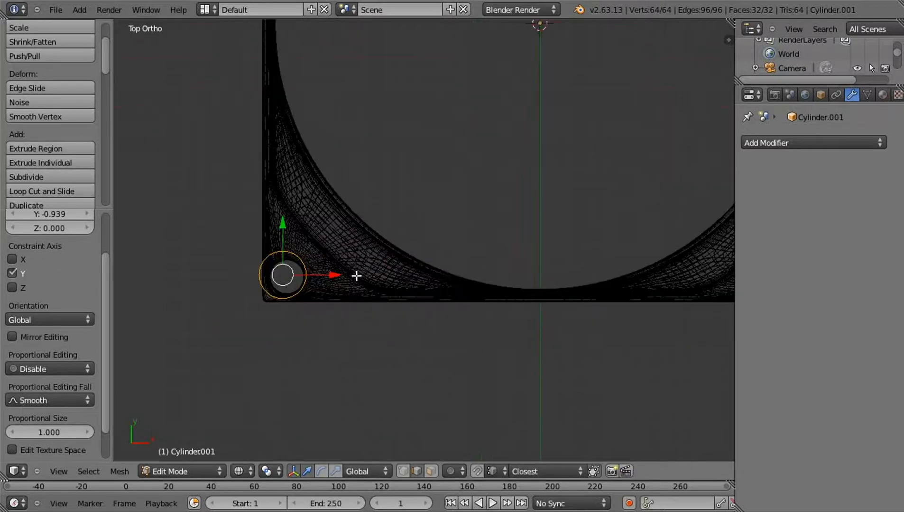
mouse_move(322, 277)
left_mouse_down()
mouse_move(329, 282)
mouse_move(294, 259)
mouse_move(292, 236)
mouse_move(332, 278)
left_mouse_up()
Stretch the cylinder along Z and shift it upward so that it spans between the lower and upper flanges
mouse_move(381, 337)
middle_mouse_down()
mouse_move(389, 238)
mouse_move(372, 224)
mouse_move(319, 226)
mouse_move(321, 302)
middle_mouse_up()
key("z")
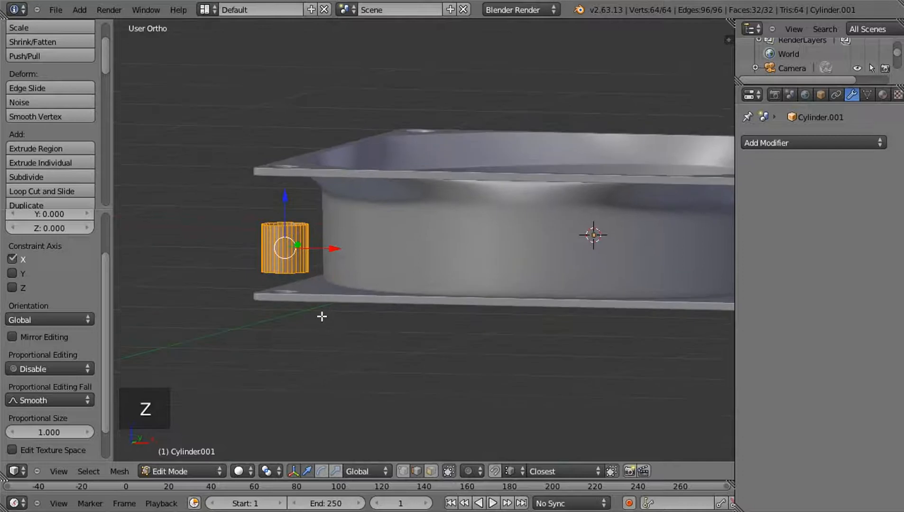
key("s")
key("z")
left_click(410, 346)
left_click_drag(285, 195, 285, 178)
key("s")
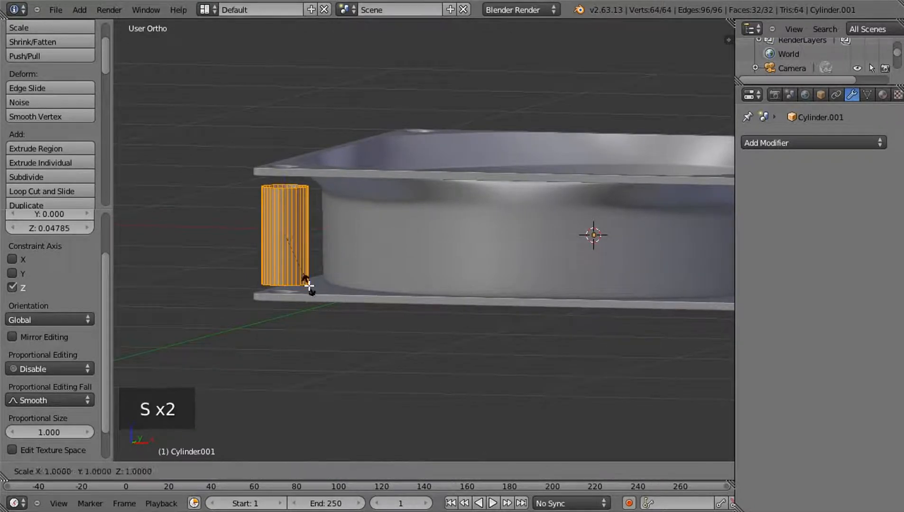
key("z")
left_click(317, 296)
middle_click_drag(316, 296, 294, 204)
left_click_drag(285, 187, 286, 189)
middle_click_drag(332, 236, 343, 309)
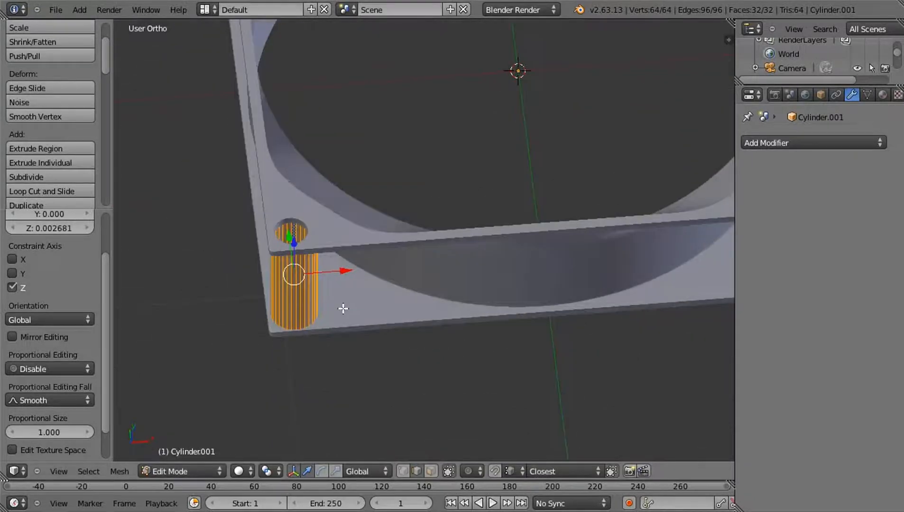
Draw a diagonal grease pencil guide line from the frame's corner through the screw hole toward the fan opening, viewed from above
key("KP_7")
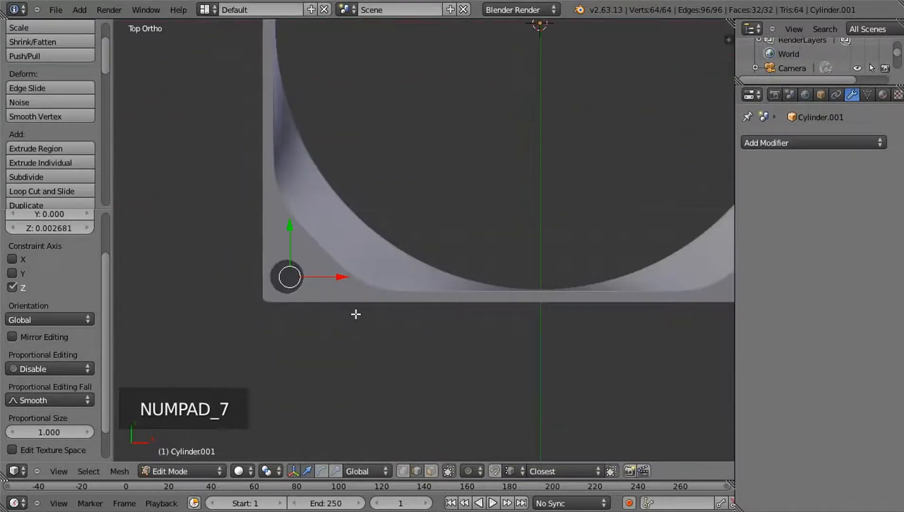
key("z")
scroll(352, 265, "up", 3)
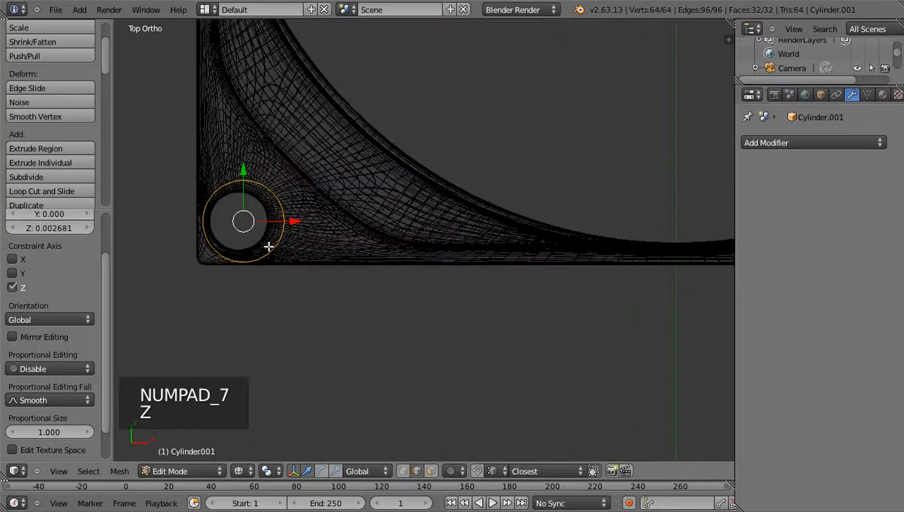
middle_click_drag(366, 196, 367, 258, "shift")
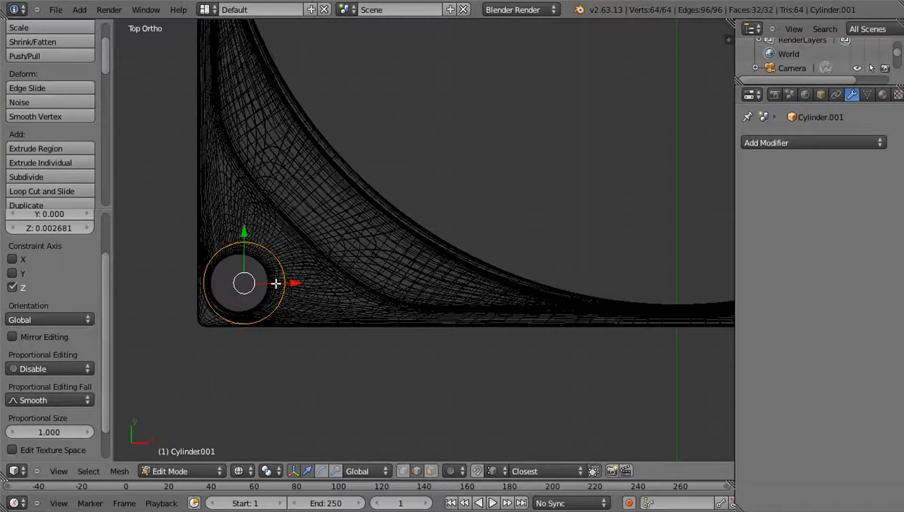
key("ctrl+d")
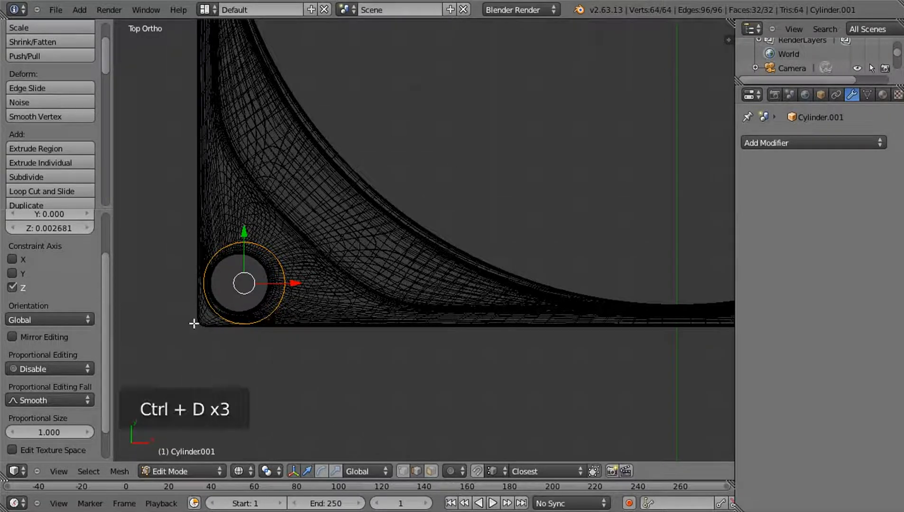
mouse_move(195, 325)
left_mouse_down("ctrl")
mouse_move(402, 131)
mouse_move(397, 138)
left_mouse_up("ctrl")
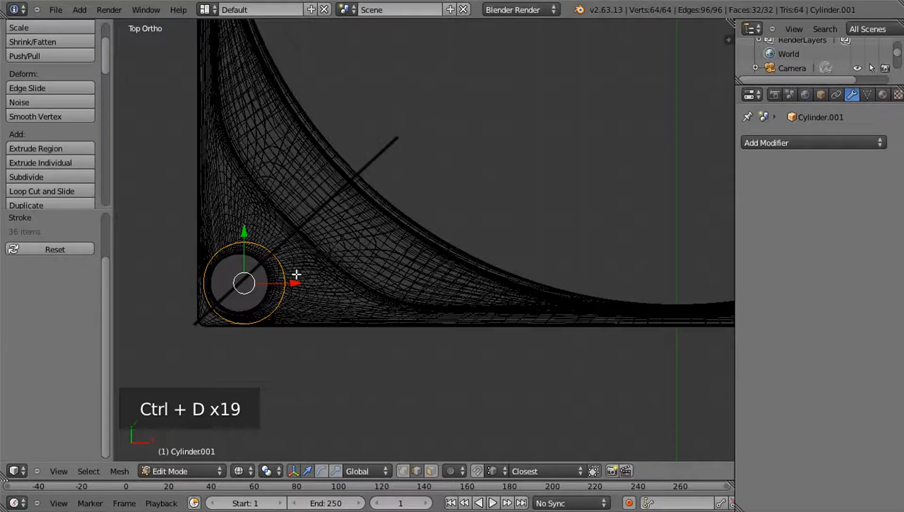
Move the cylinder inward along the guide line to the flared surface and raise it about 0.009 along Z
key("g")
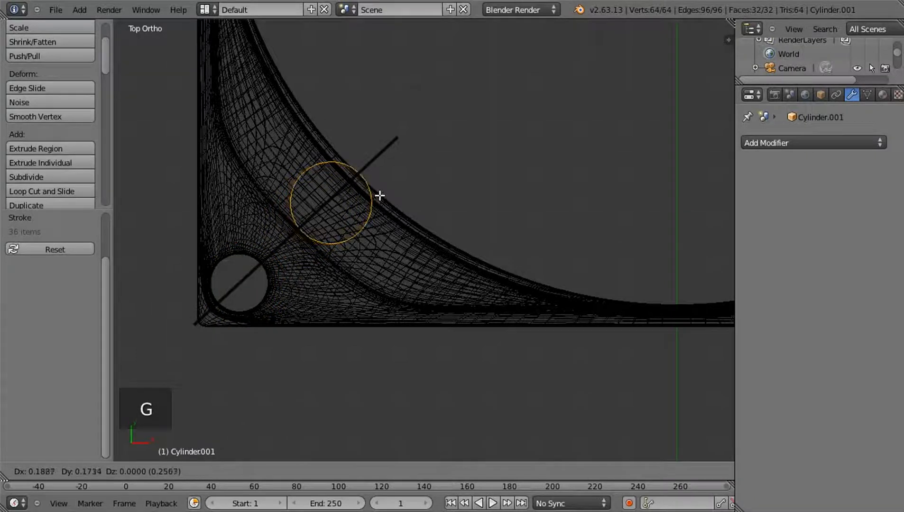
left_click(364, 207)
mouse_move(364, 207)
middle_mouse_down()
mouse_move(396, 202)
mouse_move(370, 150)
mouse_move(370, 166)
middle_mouse_up()
key("z")
mouse_move(382, 202)
middle_mouse_down()
mouse_move(375, 169)
mouse_move(357, 197)
mouse_move(355, 184)
mouse_move(355, 222)
mouse_move(303, 251)
mouse_move(317, 219)
mouse_move(398, 208)
mouse_move(401, 218)
middle_mouse_up()
key("g")
key("z")
left_click(338, 177)
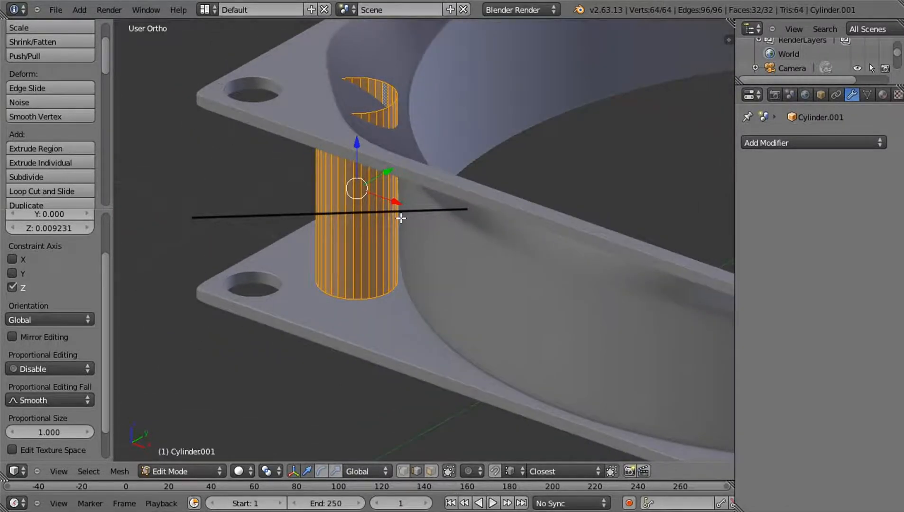
Nudge the cylinder back toward the screw hole, about -0.009 in Y, centring it on the guide line
key("KP_7")
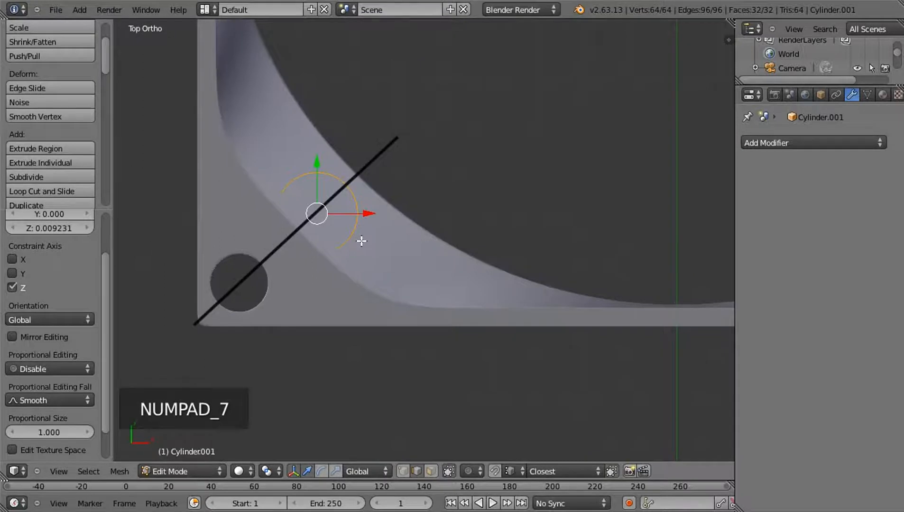
key("z")
key("g")
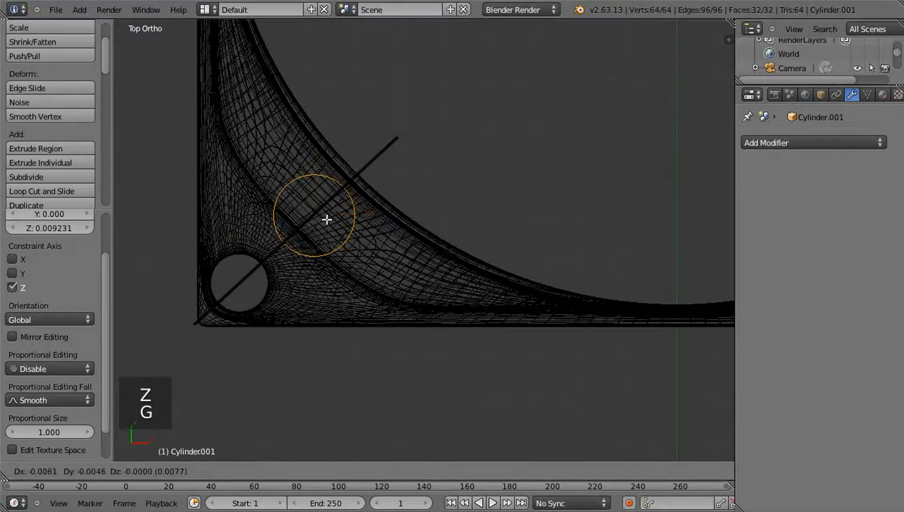
left_click(327, 218)
Switch to vertex selection and erase the diagonal grease pencil guide line
scroll(391, 213, "up", 2)
middle_click_drag(391, 213, 315, 156)
key("KP_7")
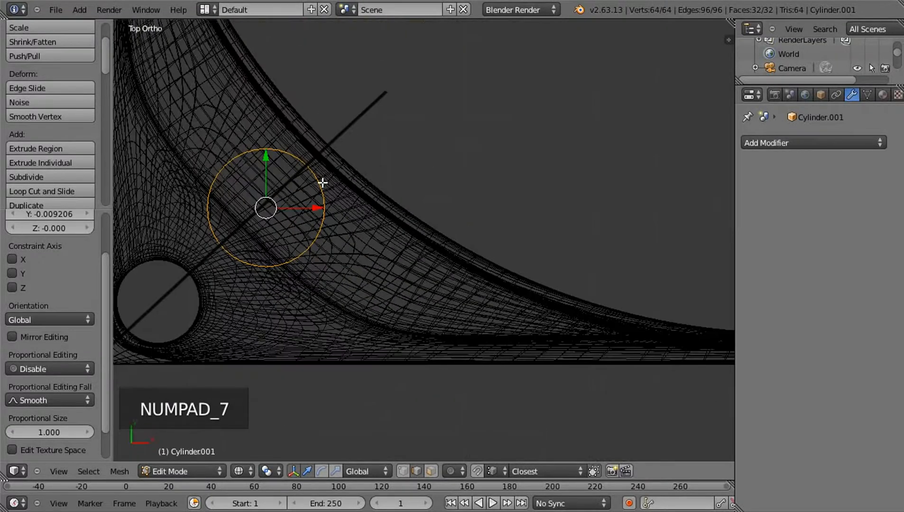
scroll(323, 182, "up", 1)
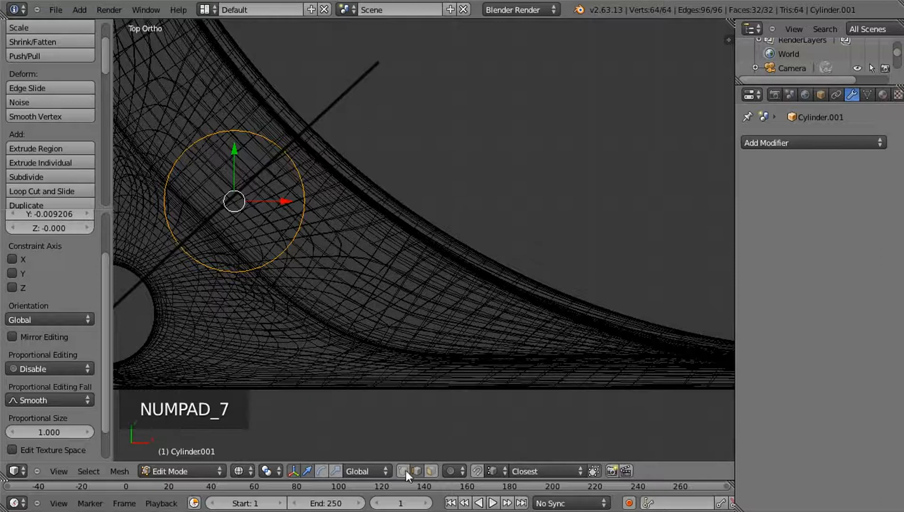
middle_click_drag(383, 239, 353, 204)
key("KP_7")
key("d")
mouse_move(372, 75)
right_mouse_down()
mouse_move(299, 140)
mouse_move(345, 166)
right_mouse_up()
middle_click_drag(344, 166, 377, 149)
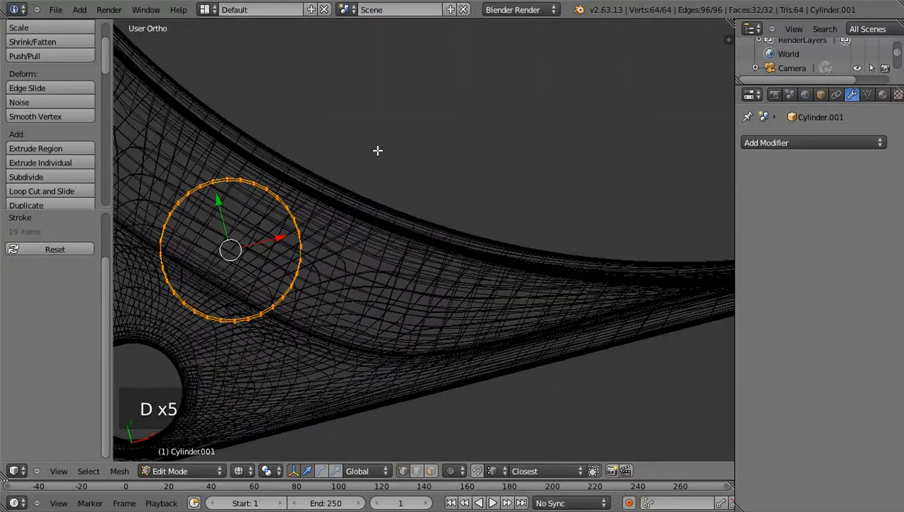
key("KP_7")
middle_click_drag(337, 179, 403, 151, "shift")
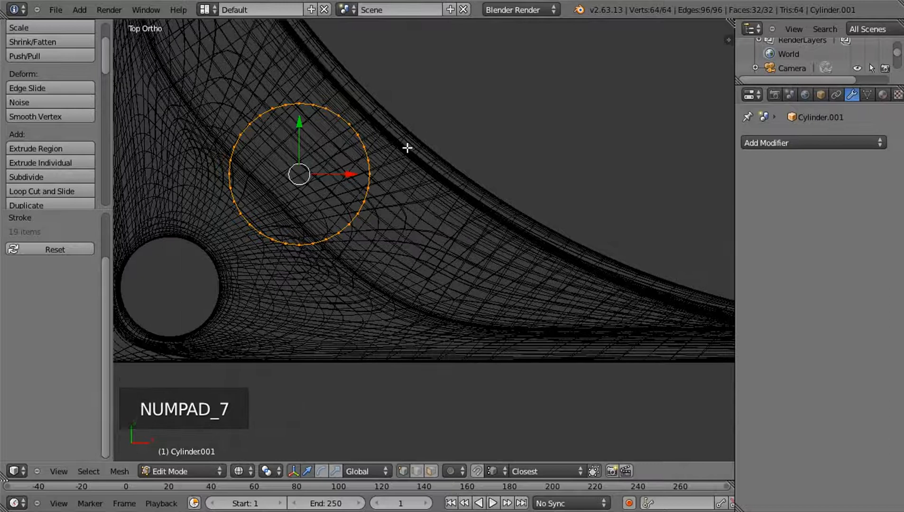
Circle-select only the cylinder's arc of vertices facing the fan opening and enable proportional editing with Sphere falloff
key("c")
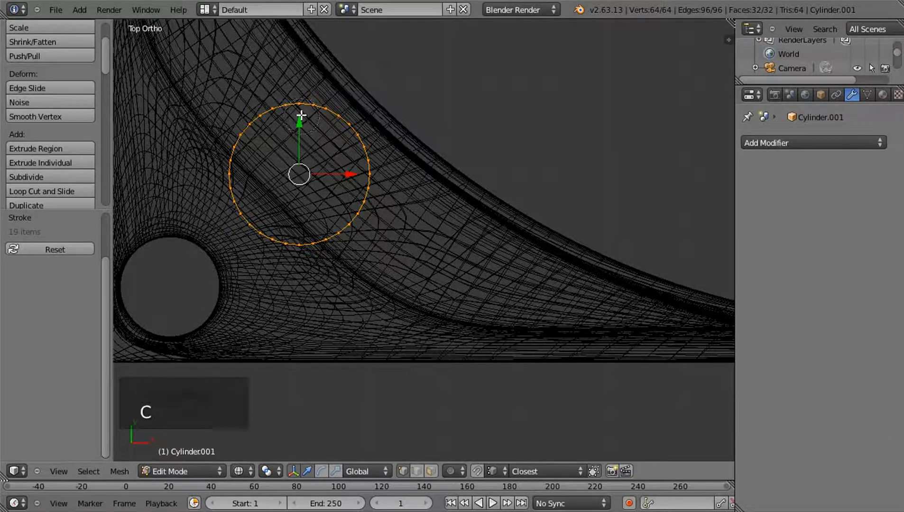
mouse_move(292, 115)
middle_mouse_down()
mouse_move(273, 106)
mouse_move(246, 131)
mouse_move(230, 224)
mouse_move(277, 248)
mouse_move(349, 224)
mouse_move(370, 186)
middle_mouse_up()
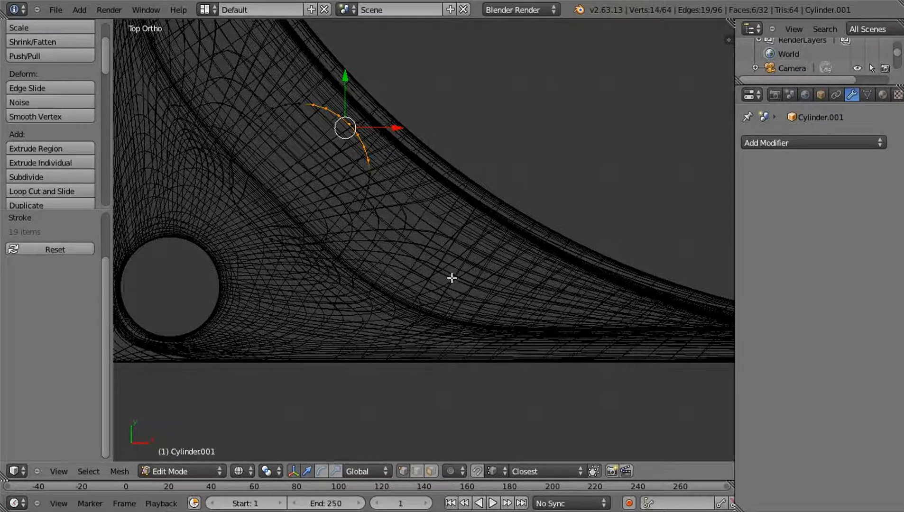
key("o")
key("o")
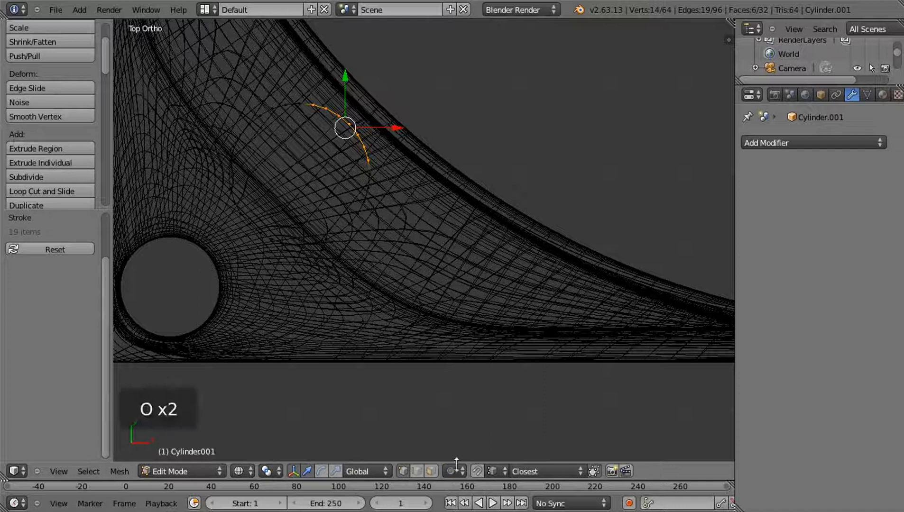
left_click(453, 471)
left_click(470, 440)
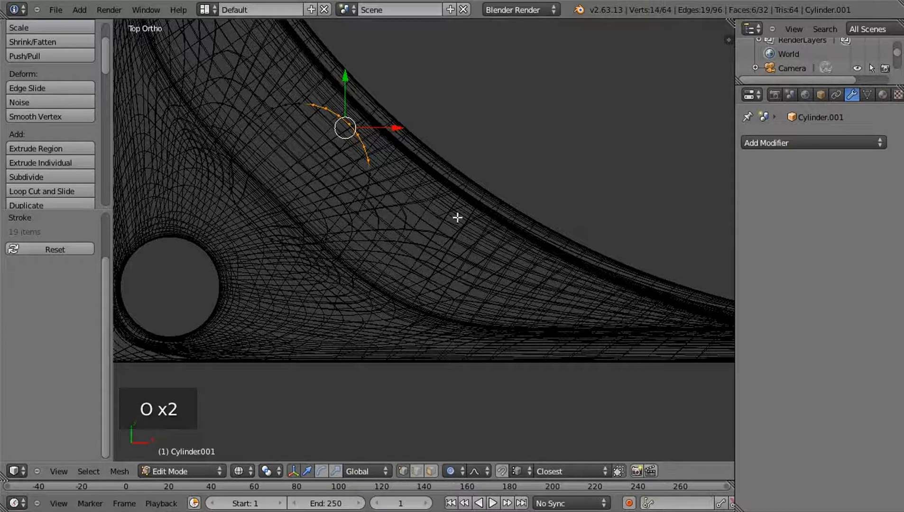
left_click(477, 472)
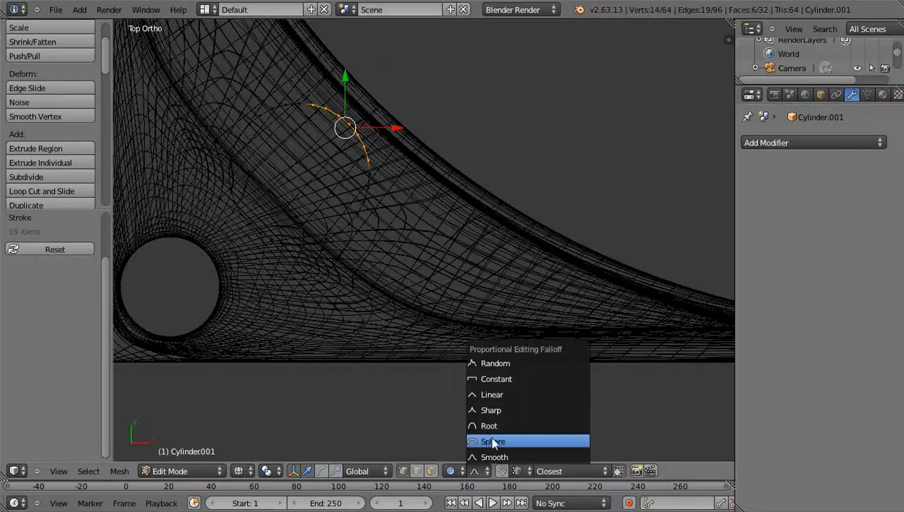
left_click(499, 440)
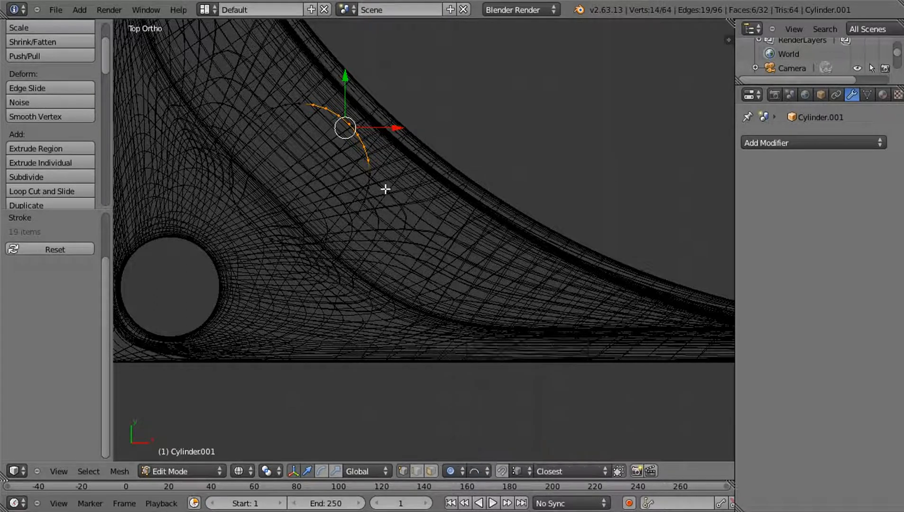
Move the selected arc toward the fan's inner wall, about 0.05 in X and 0.04 in Y, with a proportional size of about 0.07
key("g")
scroll(385, 182, "up", 18)
scroll(386, 183, "up", 2)
scroll(403, 175, "up", 6)
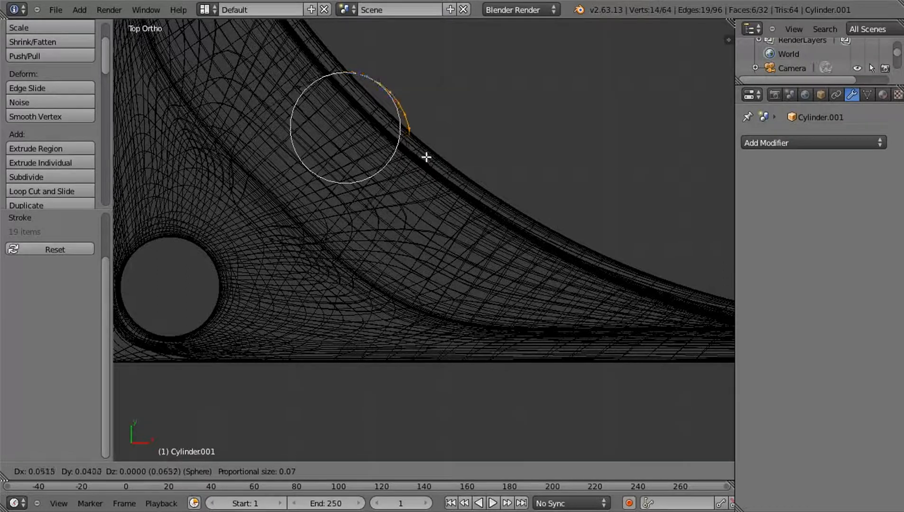
left_click(422, 155)
Delete the selected arc of vertices, leaving the cylinder open on the side facing the inner wall
mouse_move(454, 204)
middle_mouse_down()
mouse_move(446, 166)
mouse_move(489, 227)
mouse_move(448, 196)
mouse_move(442, 150)
mouse_move(466, 121)
mouse_move(424, 200)
mouse_move(478, 191)
mouse_move(428, 142)
mouse_move(529, 185)
middle_mouse_up()
key("z")
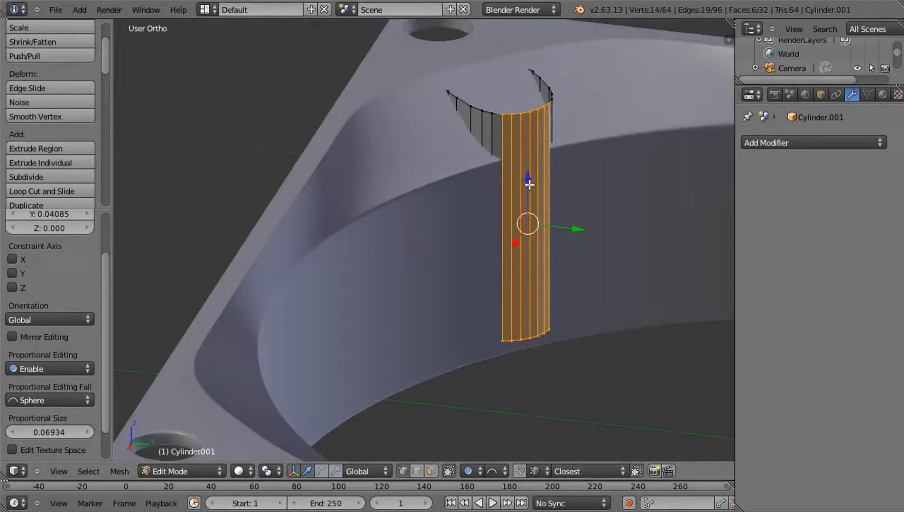
key("Delete")
left_click(522, 153)
scroll(544, 186, "up", 2)
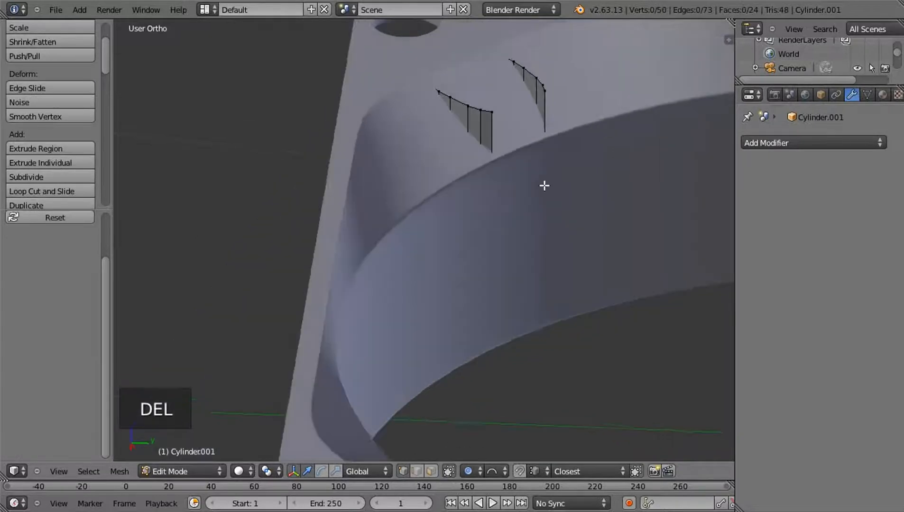
Lower the two top vertices at the ends of the post's opening by about 0.091 in Z, with a proportional size of about 0.135
left_click(492, 112)
left_click(544, 91, "shift")
middle_click_drag(542, 148, 561, 154)
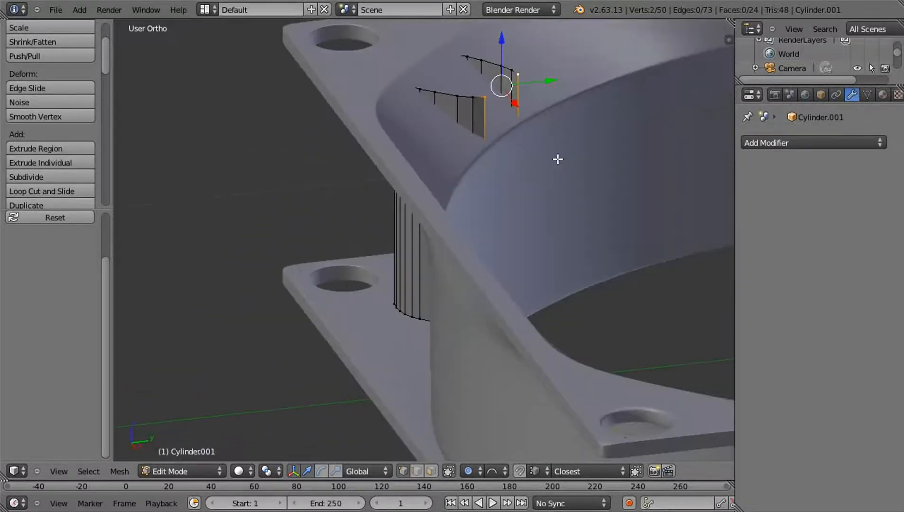
key("g")
key("z")
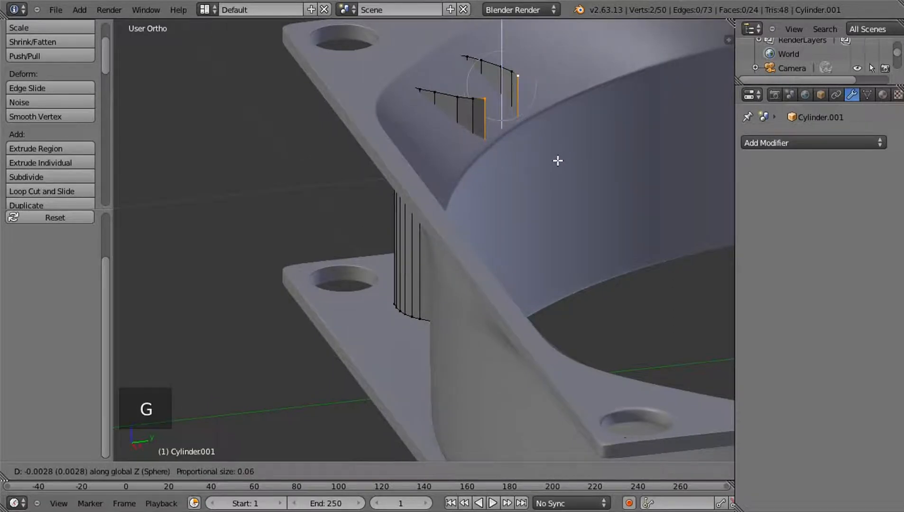
scroll(557, 161, "down", 5)
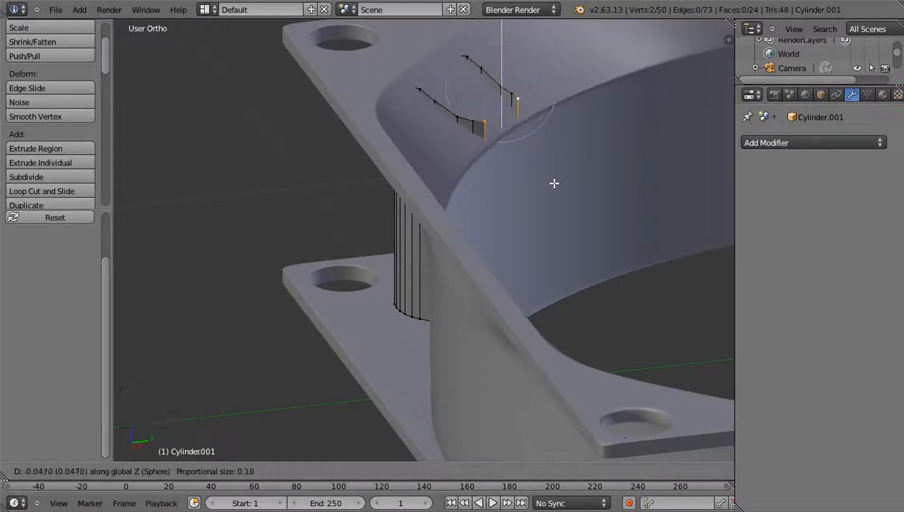
scroll(558, 196, "down", 1)
scroll(555, 205, "down", 3)
left_click(556, 206)
middle_click_drag(547, 242, 441, 218)
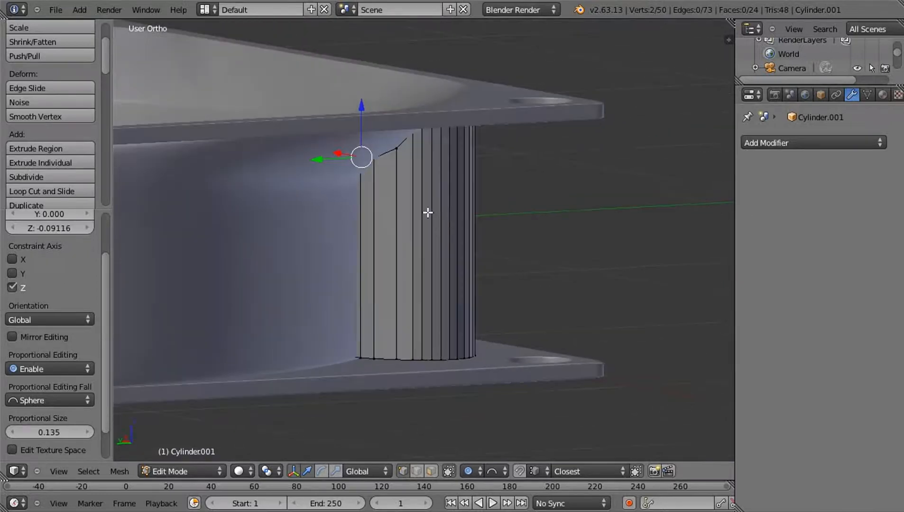
Raise the third top rim vertex from the post's open edge by about 0.014 in Z with proportional editing
scroll(428, 212, "up", 3)
right_click(376, 91)
middle_click_drag(375, 82, 338, 104)
key("g")
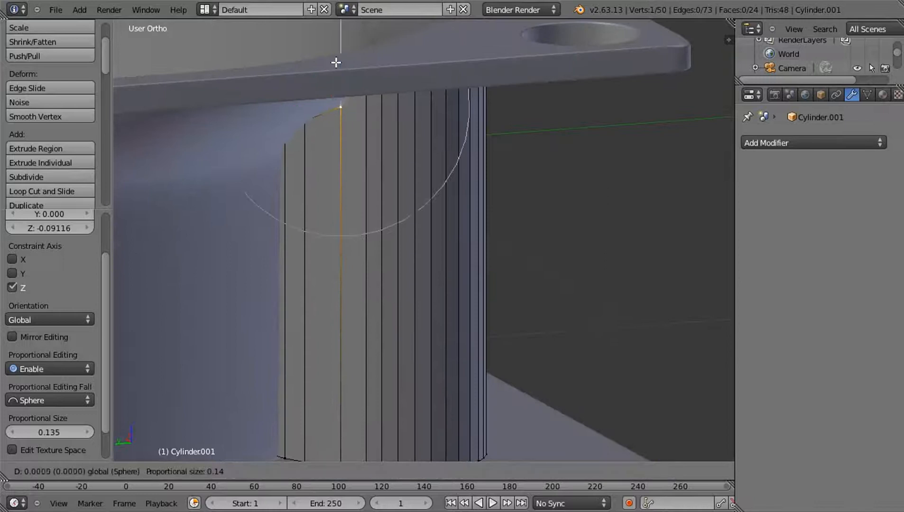
left_click(336, 50)
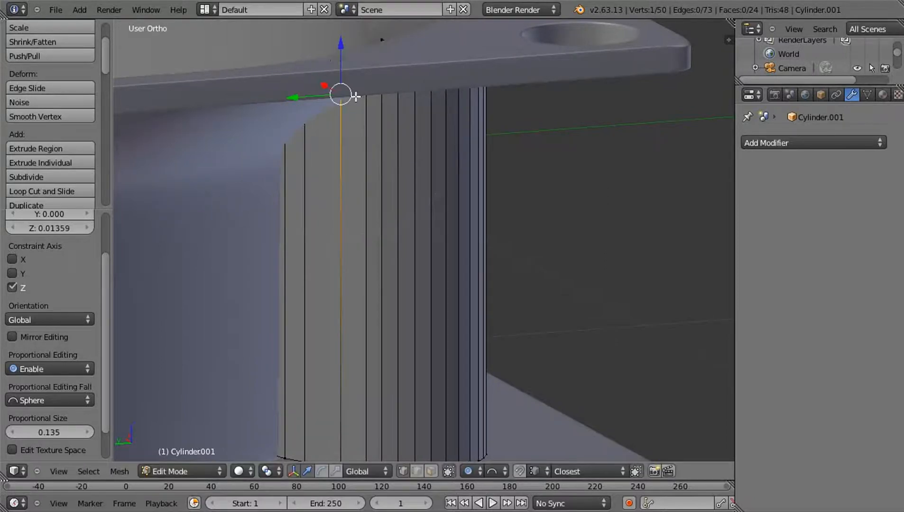
Lower the top rim vertex farther from the open edge, just under the upper flange, by about 0.01 in Z
middle_click_drag(336, 59, 375, 133)
middle_click_drag(447, 162, 530, 59)
key("g")
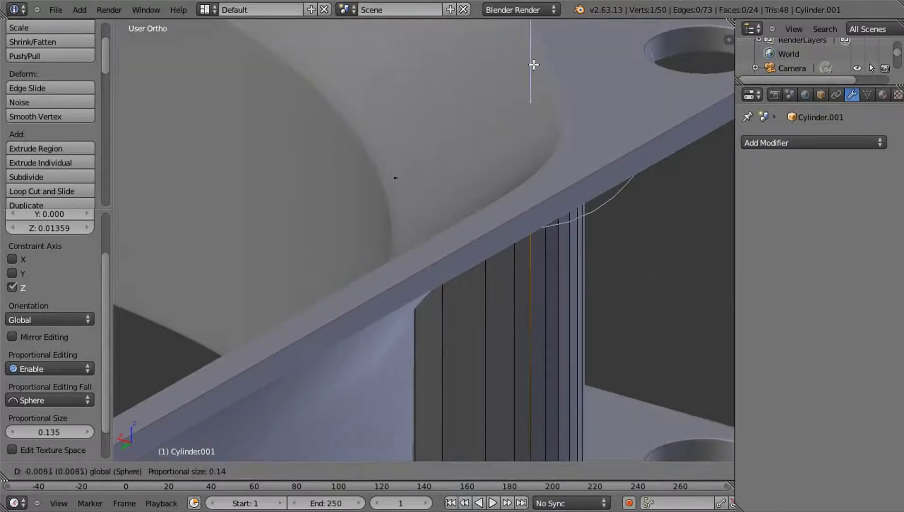
left_click(531, 104)
middle_click_drag(531, 104, 425, 152)
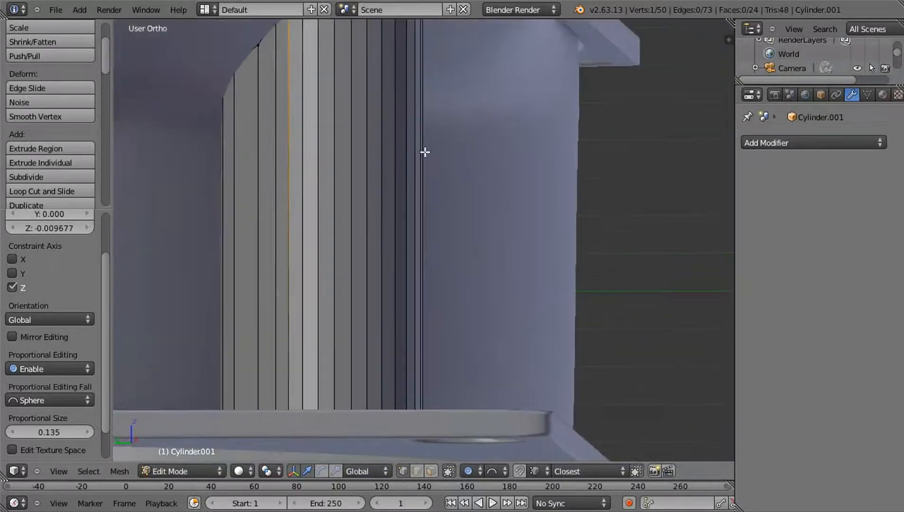
Reselect the third top rim vertex from the open edge and raise it about 0.005 in Z
right_click(264, 59)
middle_click_drag(254, 82, 300, 84)
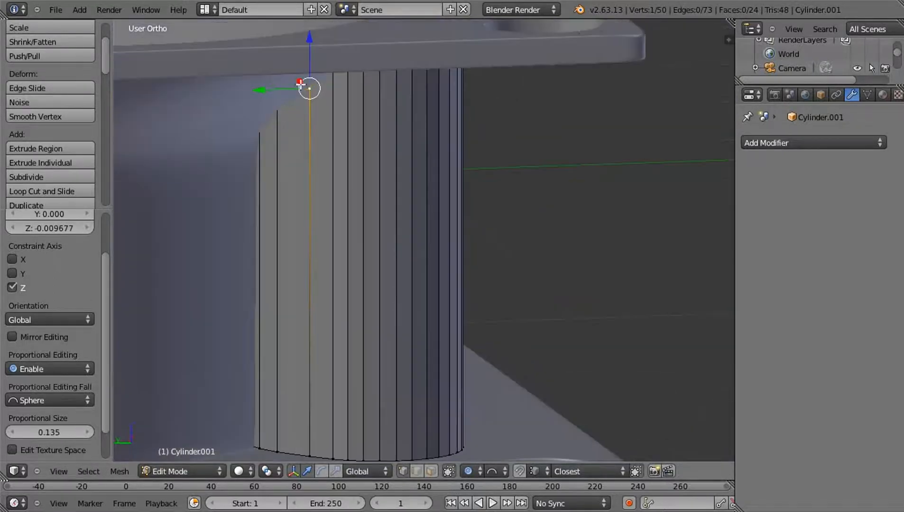
left_click_drag(313, 49, 309, 46)
left_click(308, 43)
Raise the matching top rim vertex near the post's opposite open edge by about 0.013 in Z
middle_click_drag(309, 43, 388, 40)
left_click_drag(395, 30, 393, 27)
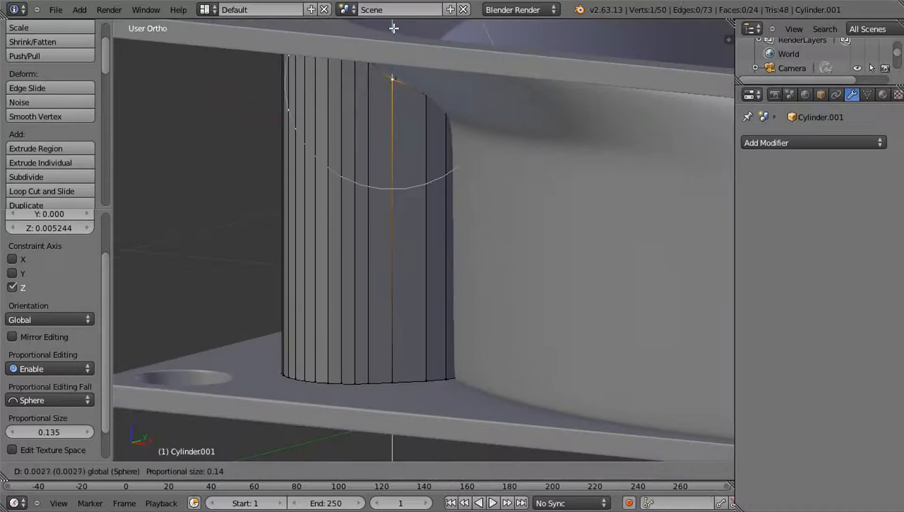
left_click(395, 21)
middle_click_drag(394, 21, 427, 123)
scroll(413, 213, "down", 5)
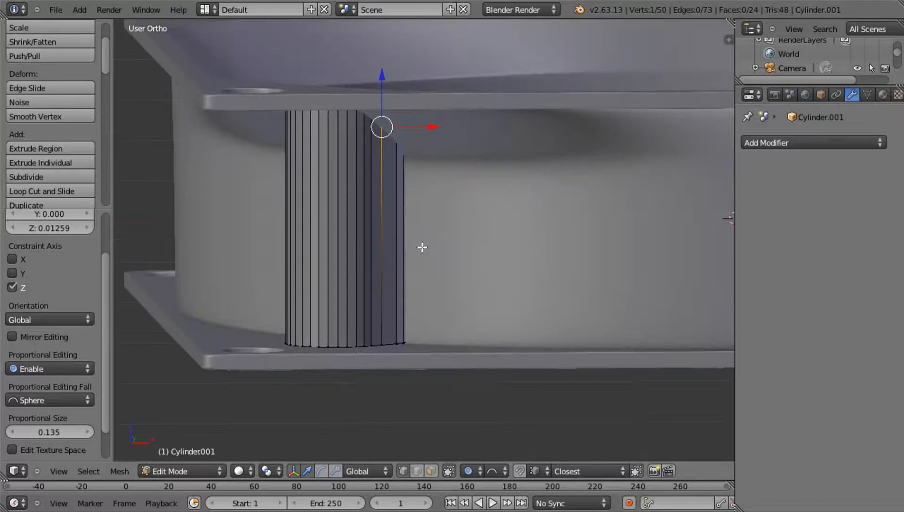
Deselect all vertices, return to Object Mode and apply smooth shading to the screw post
key("a")
key("Tab")
middle_click_drag(449, 247, 174, 202)
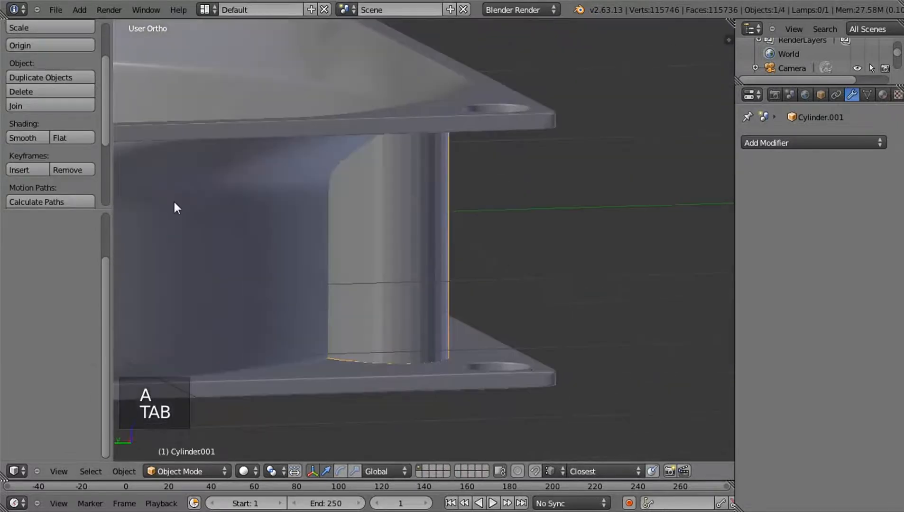
left_click(29, 139)
mouse_move(409, 300)
middle_mouse_down()
mouse_move(407, 313)
mouse_move(401, 294)
middle_mouse_up()
scroll(411, 286, "down", 1)
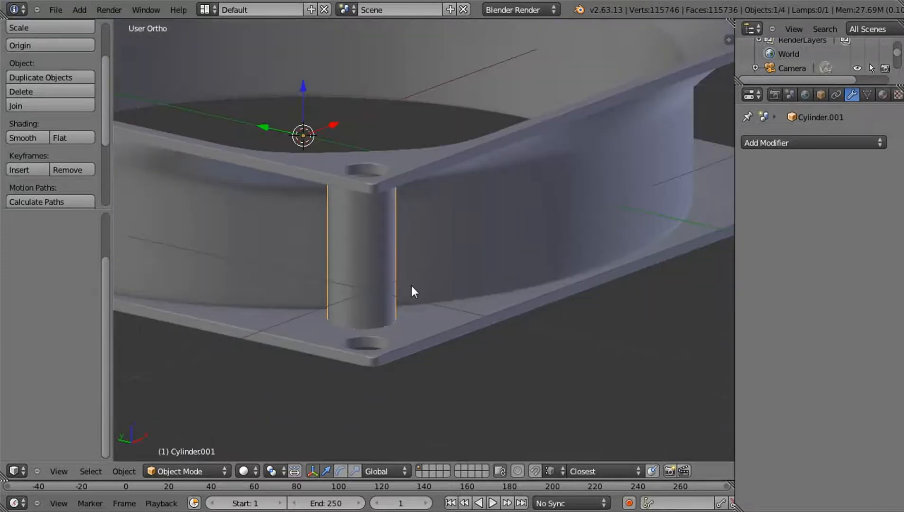
Add an Array modifier to the post, with Relative Offset disabled and Object Offset enabled
key("KP_7")
scroll(501, 247, "down", 2)
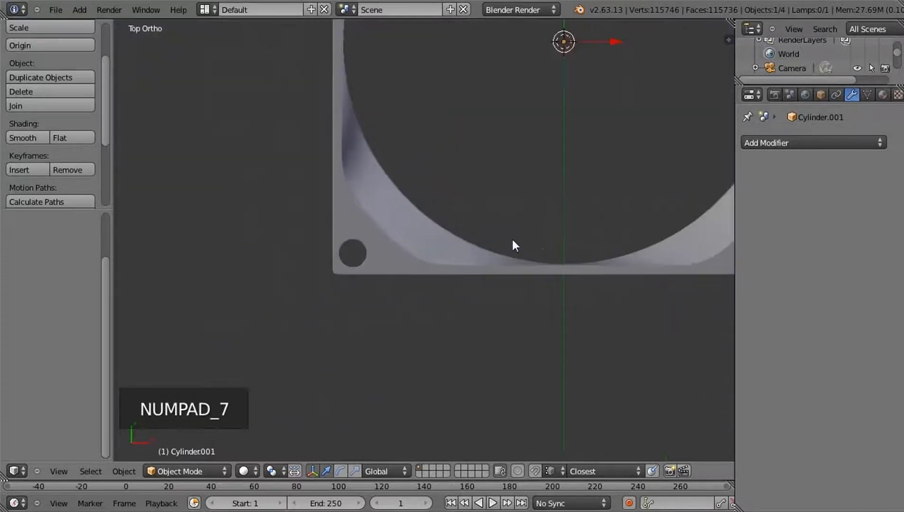
middle_click_drag(544, 93, 461, 190, "shift")
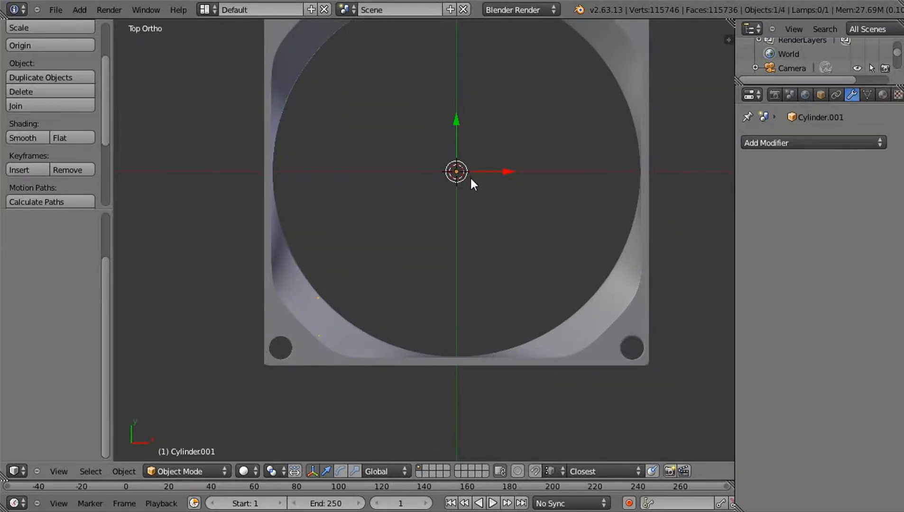
middle_click_drag(419, 296, 494, 168)
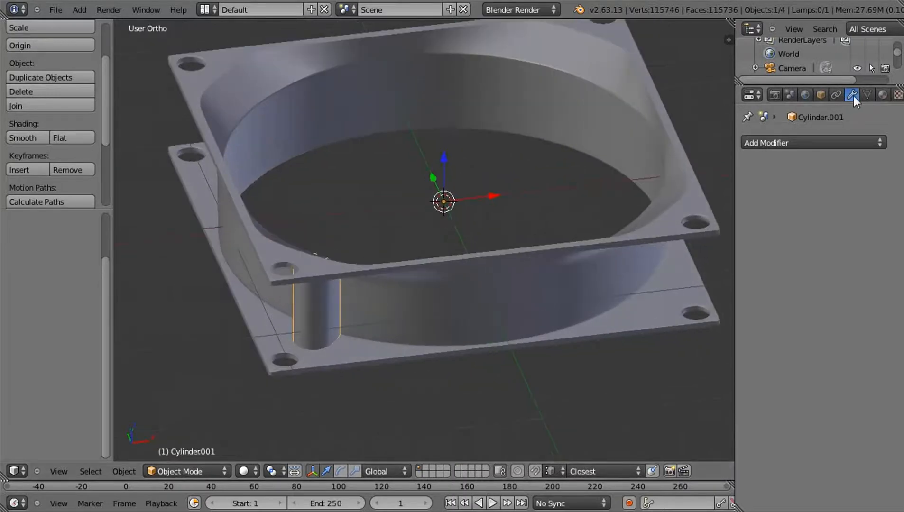
left_click(815, 142)
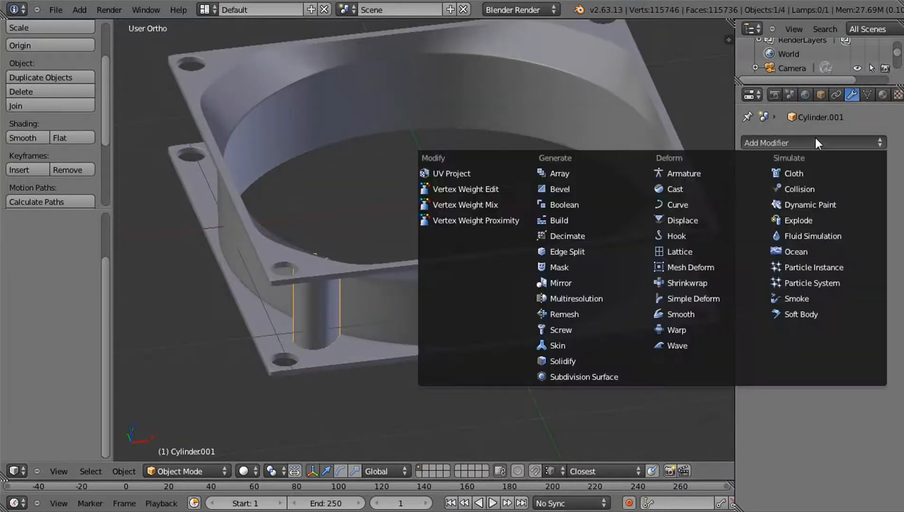
left_click(615, 173)
left_click(828, 248)
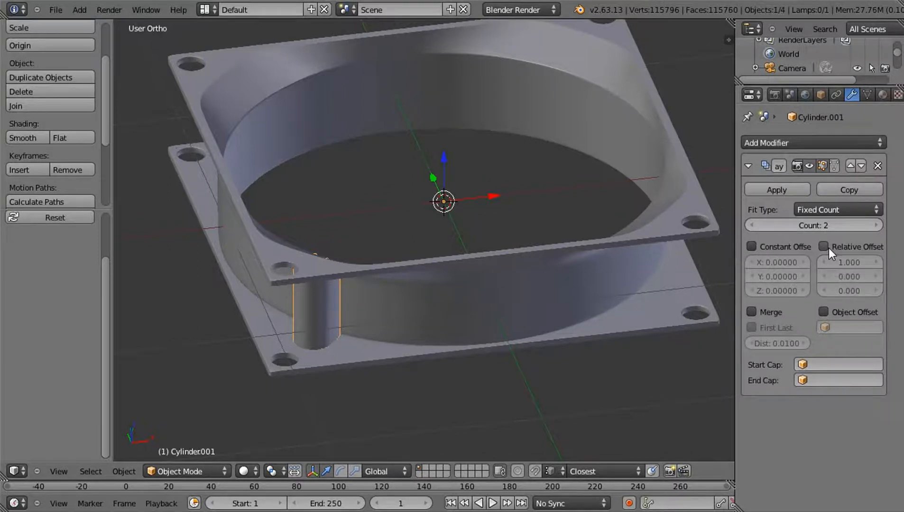
left_click(825, 312)
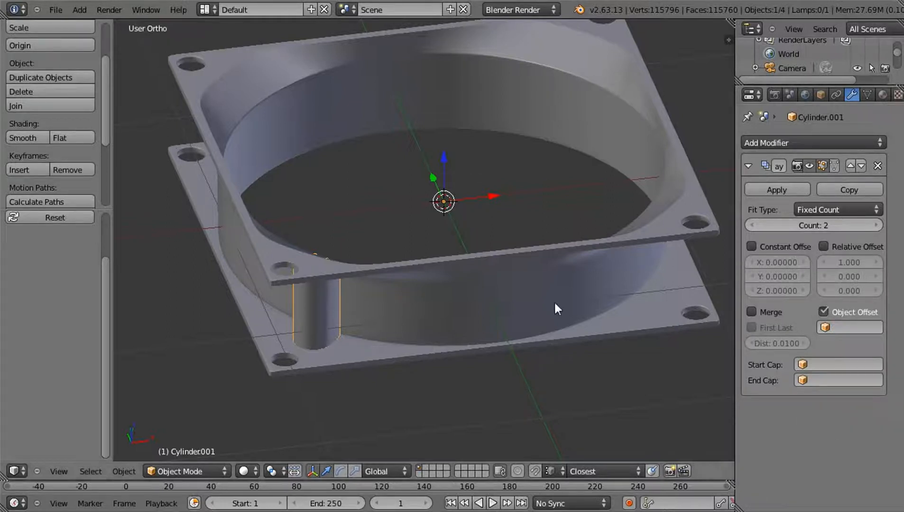
Add an Empty at the fan's centre and assign it as the post array's offset object
key("shift+a")
mouse_move(438, 254)
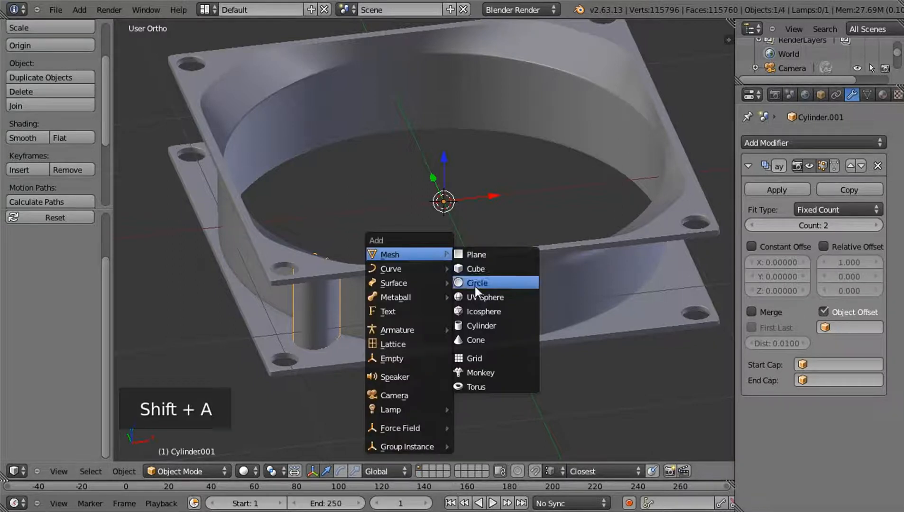
left_click(403, 352)
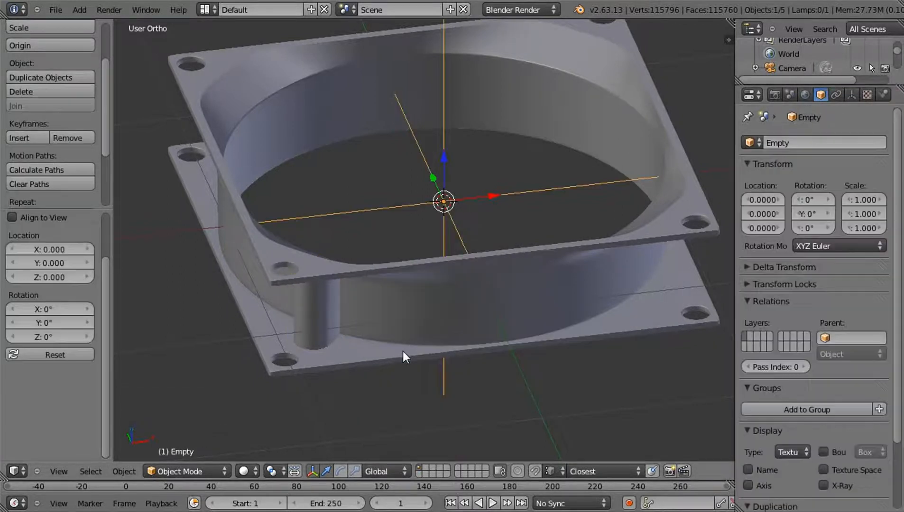
right_click(308, 313)
left_click(842, 330)
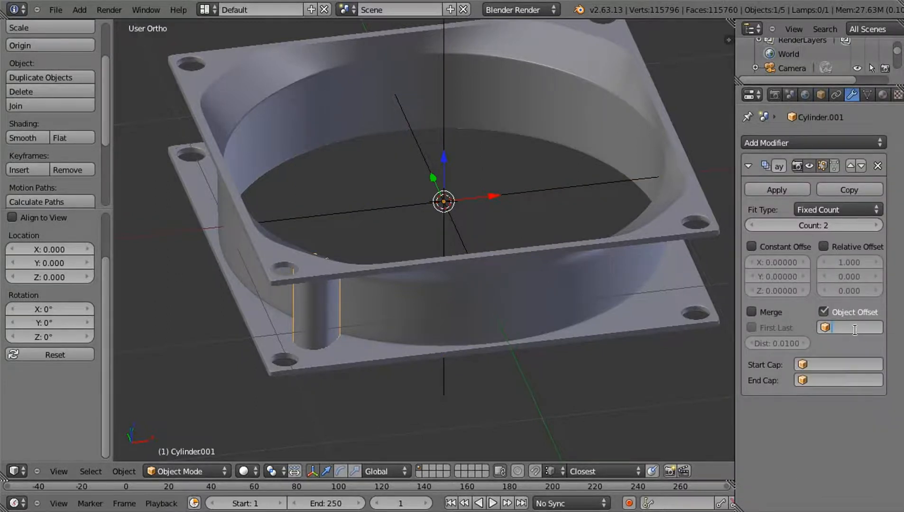
type("w")
type("emp")
type("ty")
middle_click_drag(405, 255, 423, 274)
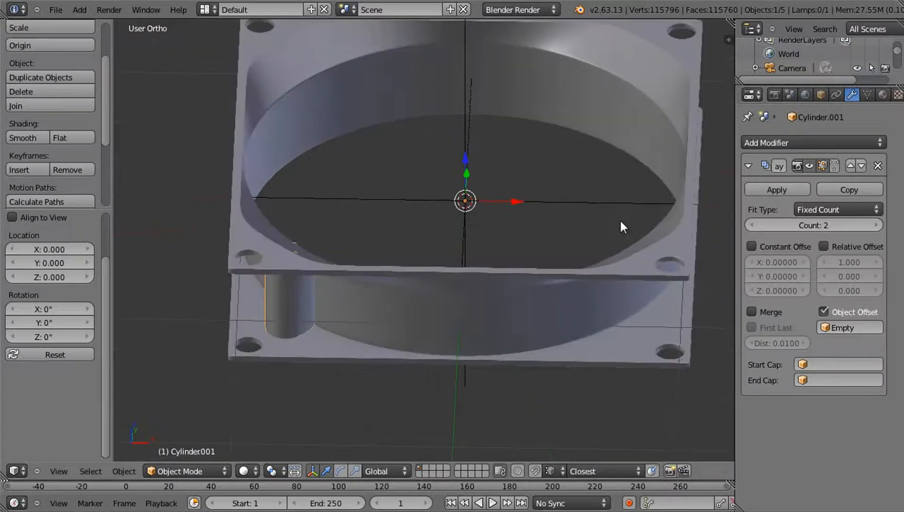
Show the fan in wireframe from above and set the post's Array count to 4
right_click(581, 204)
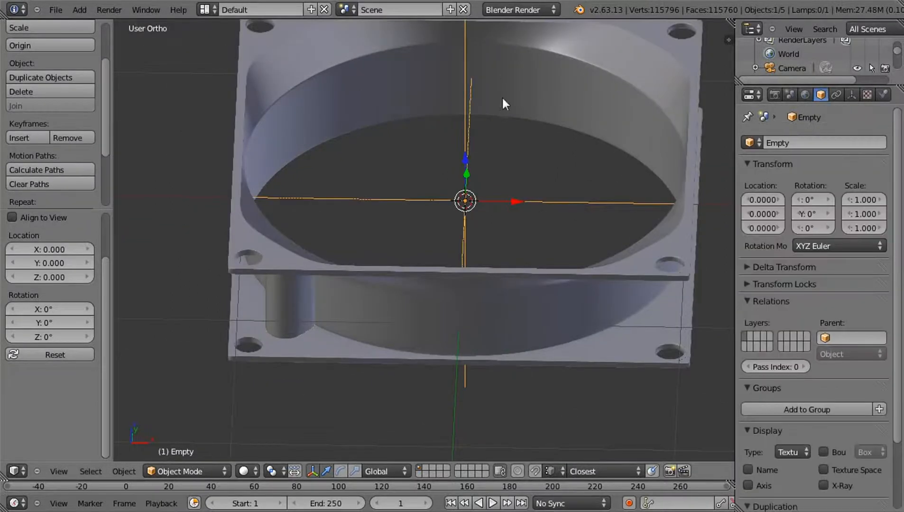
key("KP_7")
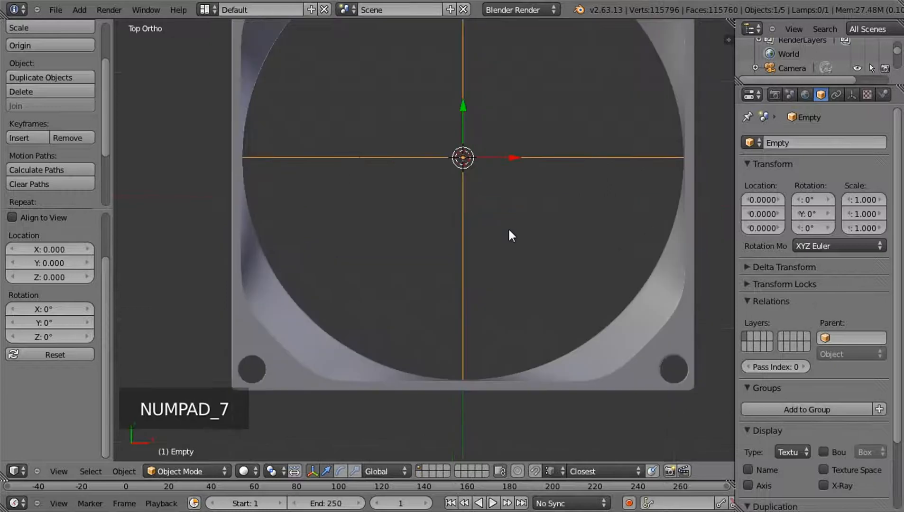
key("z")
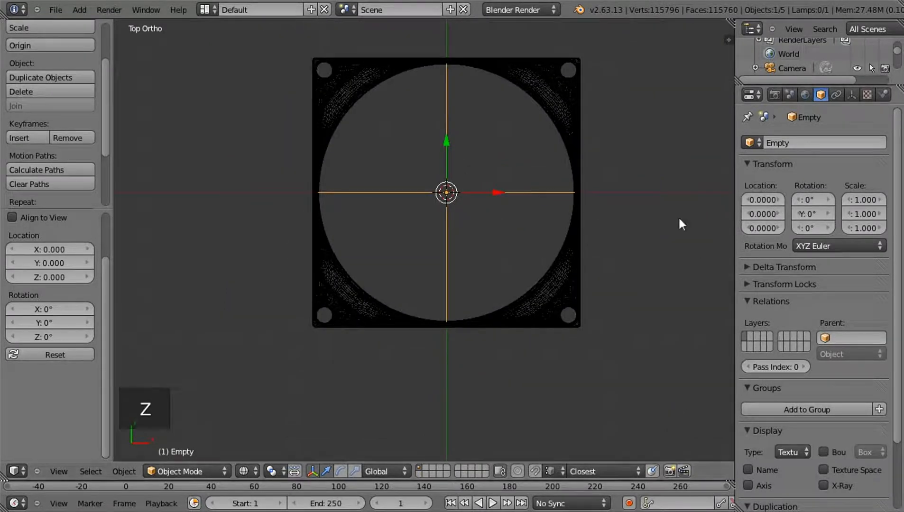
right_click(349, 313)
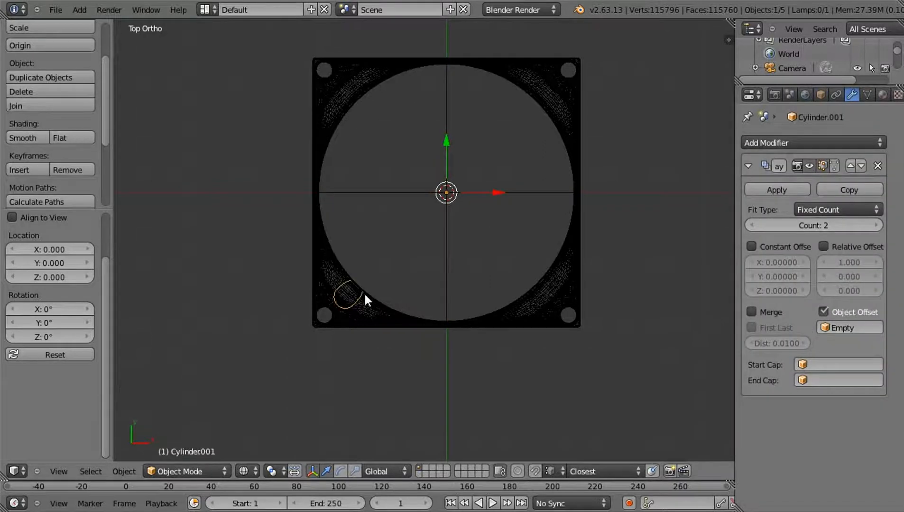
left_click(872, 222)
left_click(872, 222)
Rotate the Empty 90° about Z to place posts at all four corners, and return to solid shading
right_click(535, 193)
key("r")
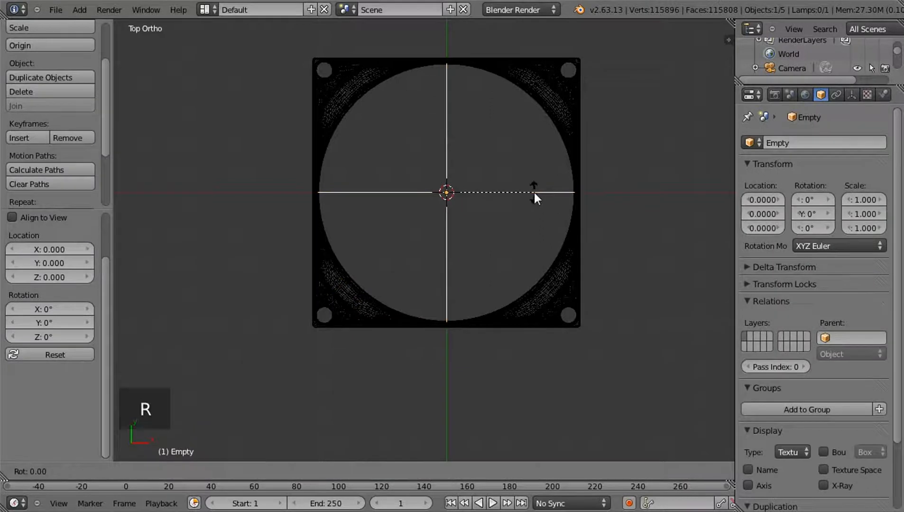
key("z")
key("9")
key("0")
key("Return")
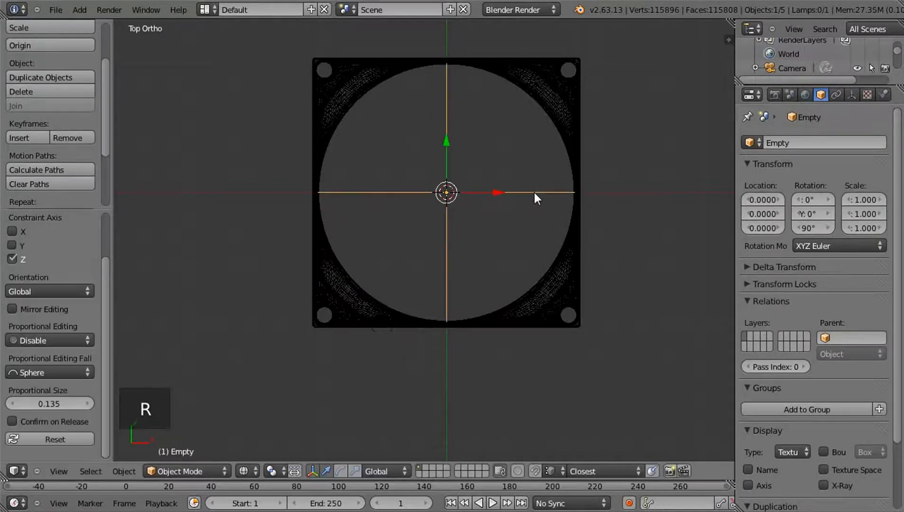
key("z")
mouse_move(556, 238)
middle_mouse_down()
mouse_move(524, 113)
mouse_move(502, 104)
mouse_move(428, 166)
mouse_move(523, 133)
mouse_move(510, 121)
mouse_move(507, 170)
middle_mouse_up()
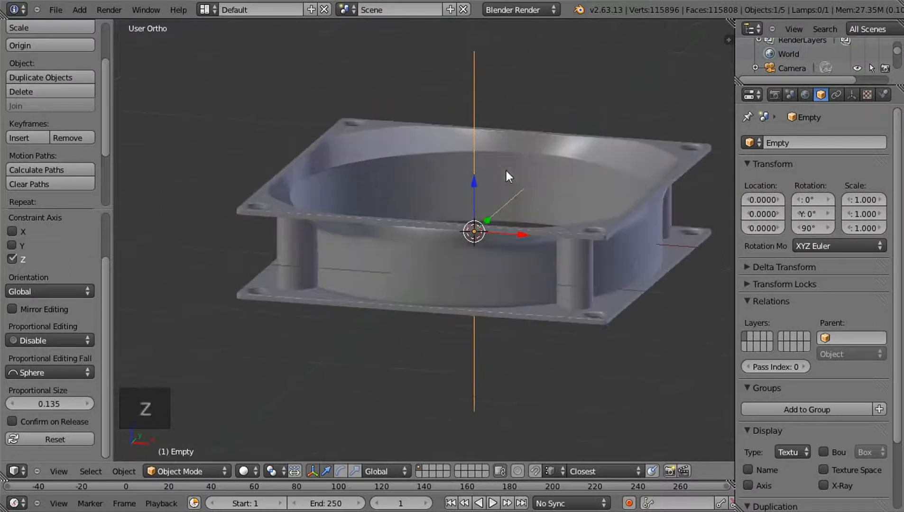
scroll(506, 170, "up", 4)
middle_click_drag(539, 230, 444, 285)
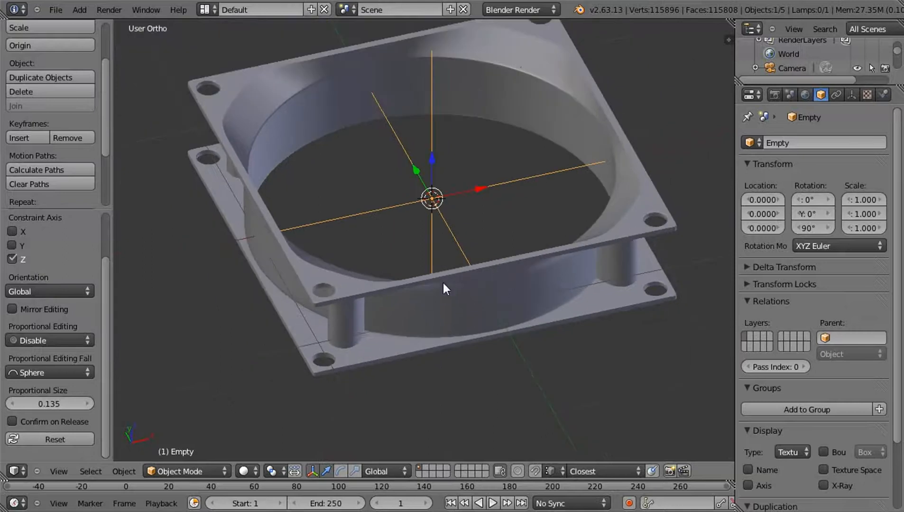
Select the arrayed screw posts and apply their Array modifier
right_click(358, 329)
middle_click_drag(508, 332, 545, 280)
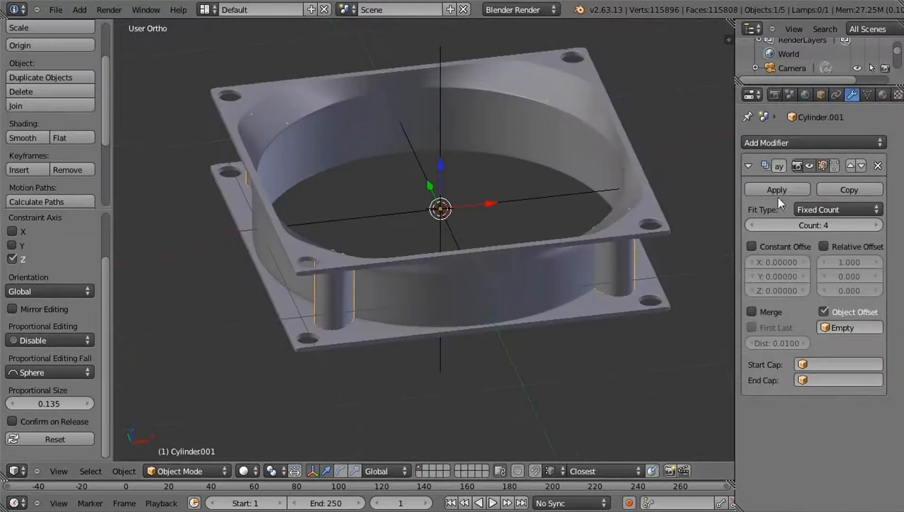
left_click(763, 191)
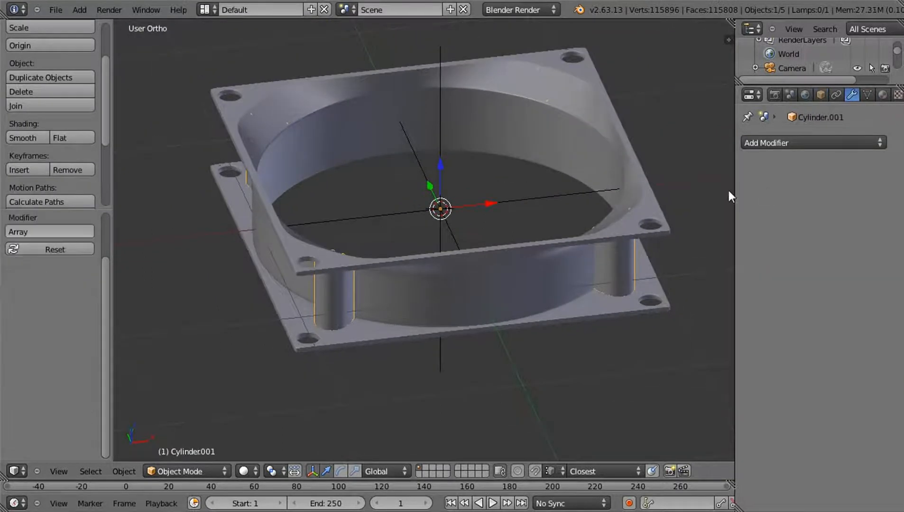
Delete the Empty at the fan's centre
right_click(435, 113)
right_click(437, 151)
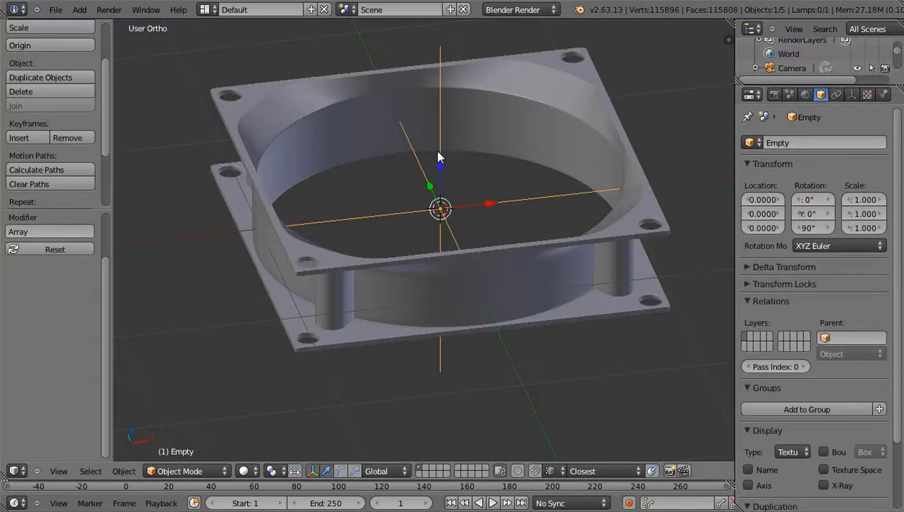
key("Delete")
left_click(436, 151)
middle_click_drag(436, 151, 411, 223)
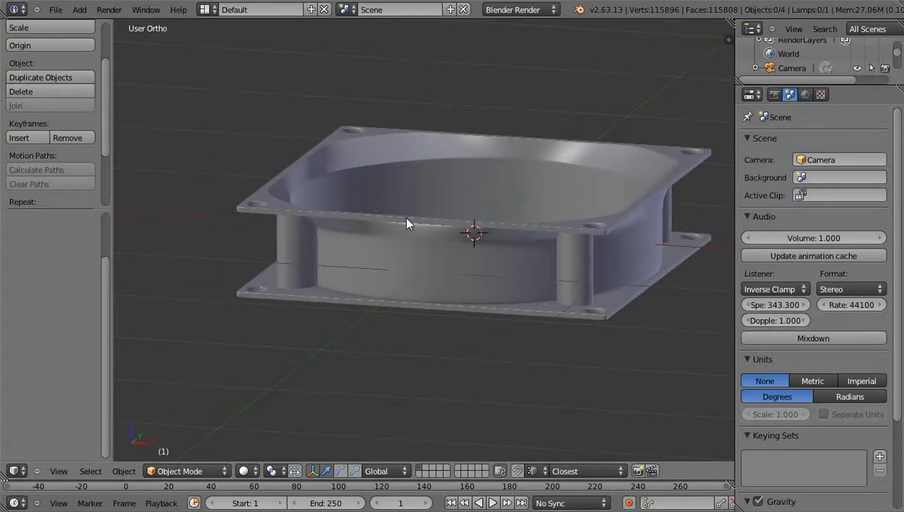
Add a plane mesh at the fan's centre, aligned to the front view
key("KP_1")
scroll(492, 243, "up", 3)
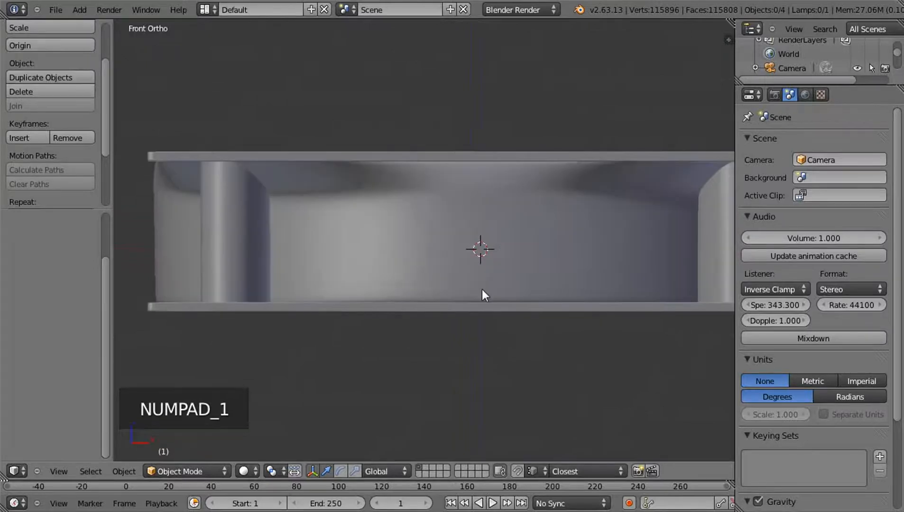
key("shift+a")
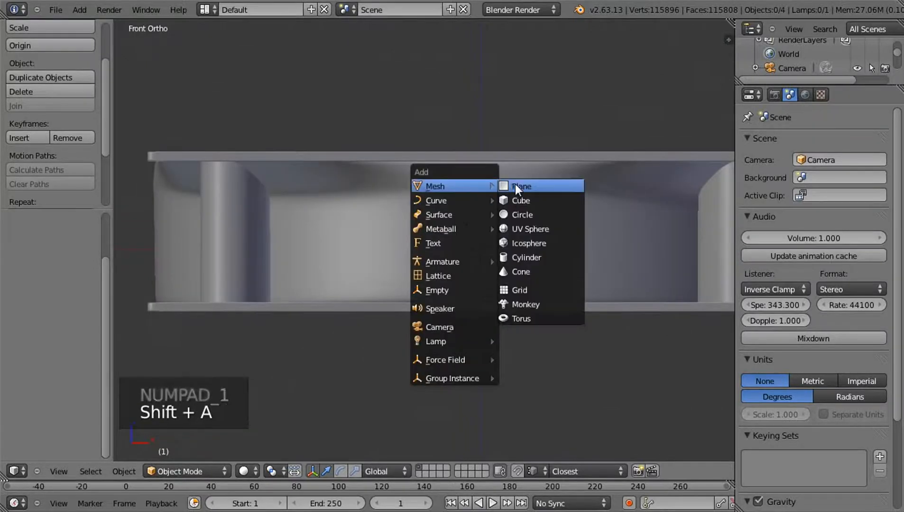
left_click(515, 186)
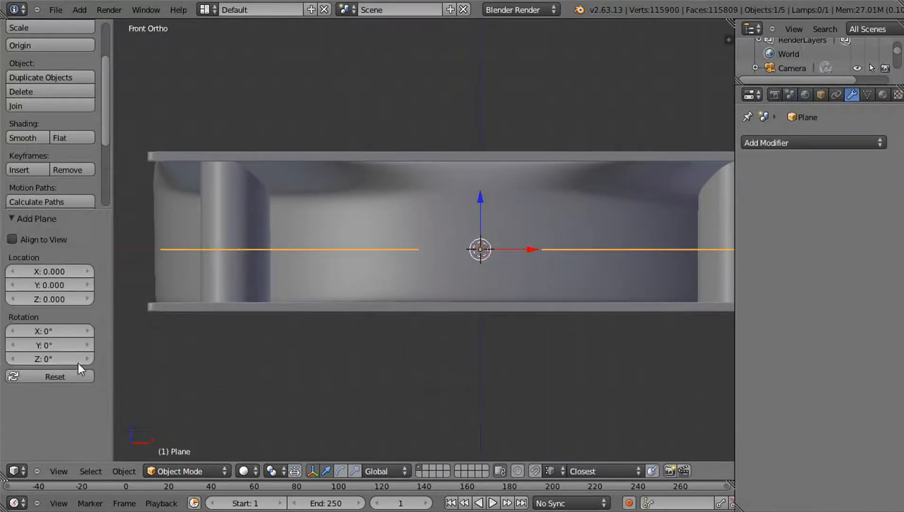
left_click(46, 240)
scroll(368, 259, "down", 5)
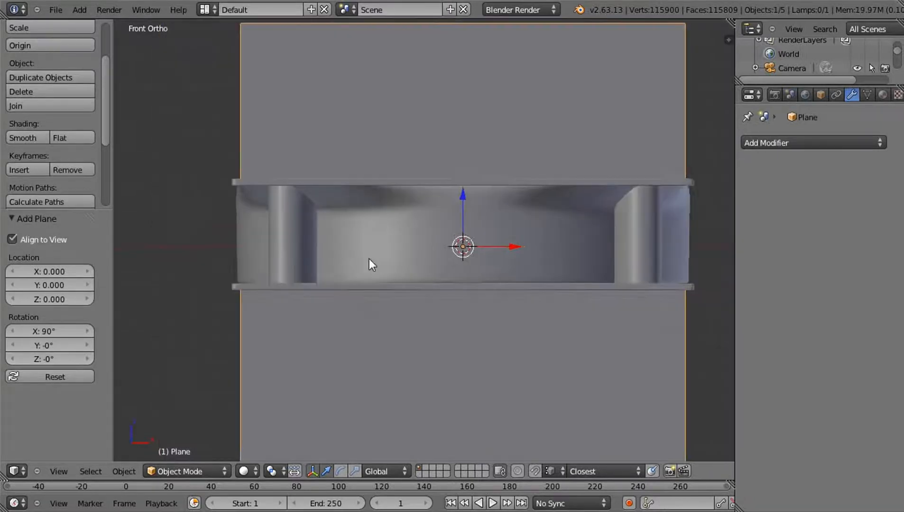
In wireframe, scale the plane's mesh down by about 0.3 and, with proportional editing off, again by about 0.68
key("Tab")
scroll(631, 327, "up", 3)
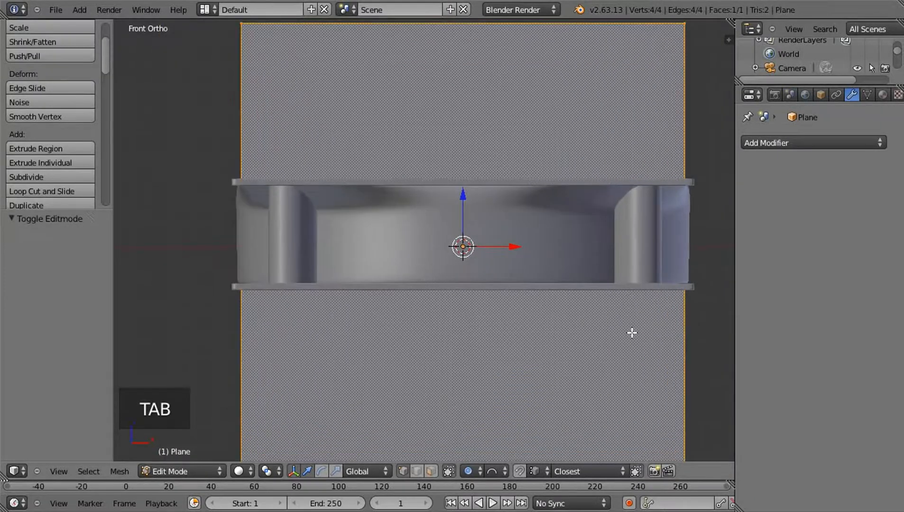
key("z")
key("s")
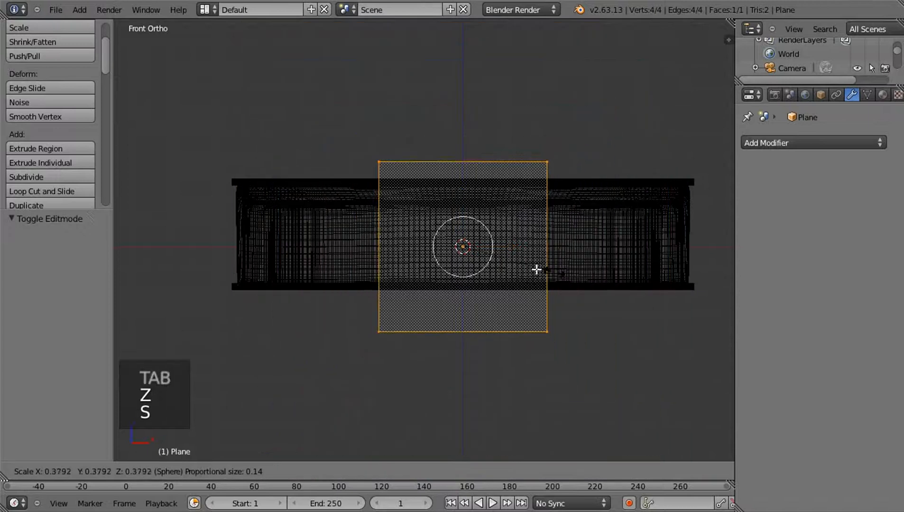
left_click(535, 269)
key("o")
scroll(539, 286, "up", 2)
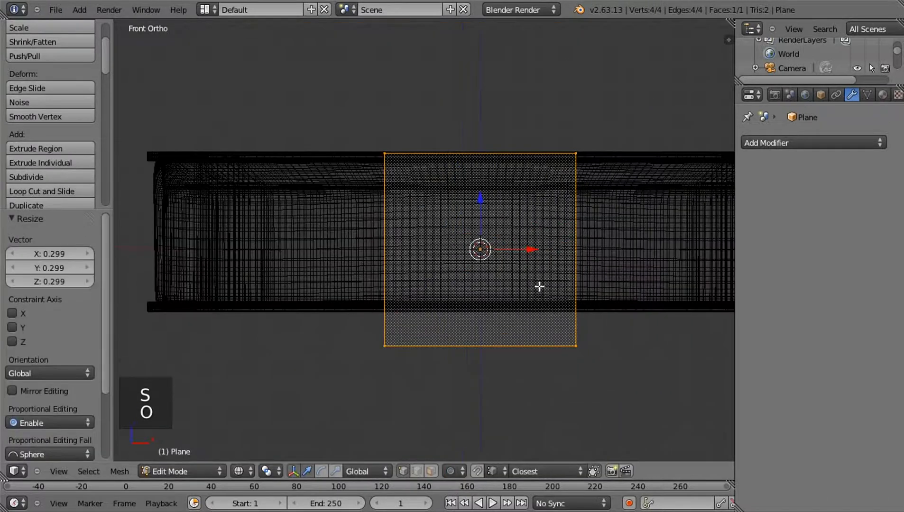
key("s")
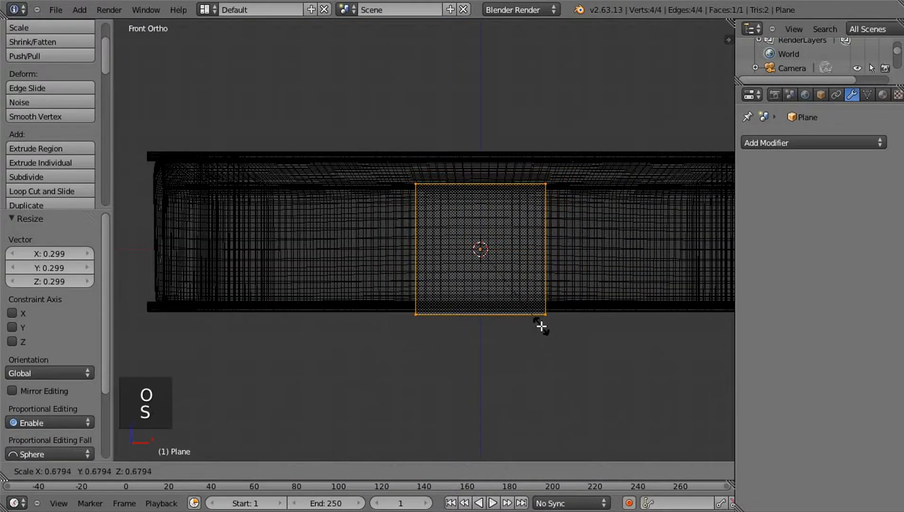
left_click(541, 324)
Move the plane about -1.1 along Y to the front side of the fan frame
middle_click_drag(571, 328, 616, 269)
key("g")
key("y")
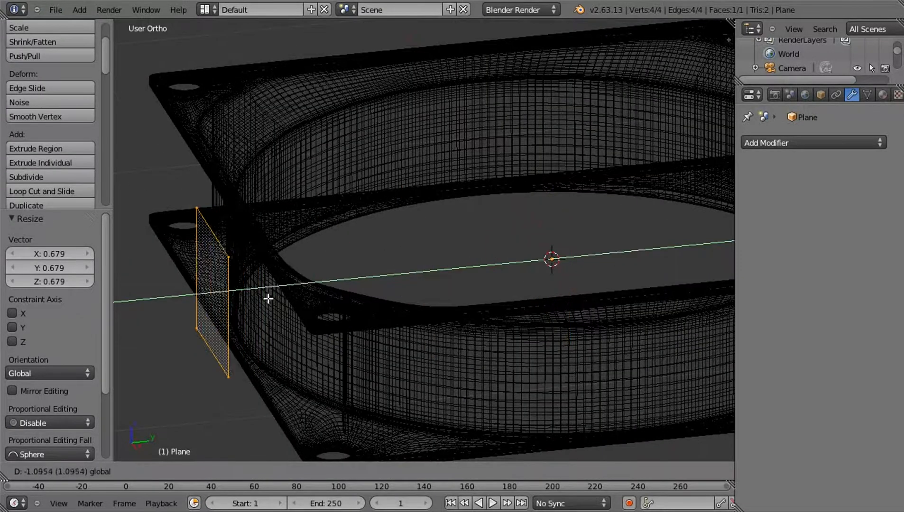
left_click(271, 305)
Raise the plane about 0.046 along Z, scale it to fit between the two flanges, and return to solid shading
key("KP_1")
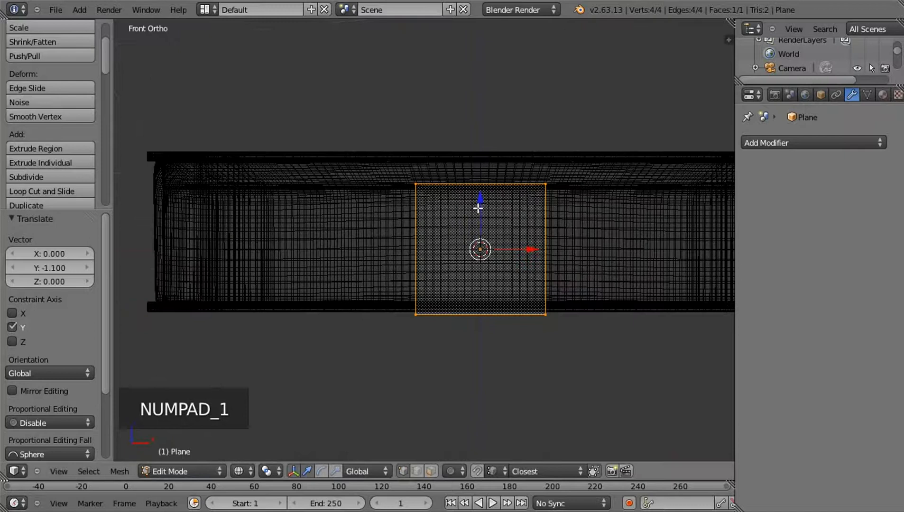
key("g")
key("z")
left_click(476, 185)
scroll(534, 244, "up", 2)
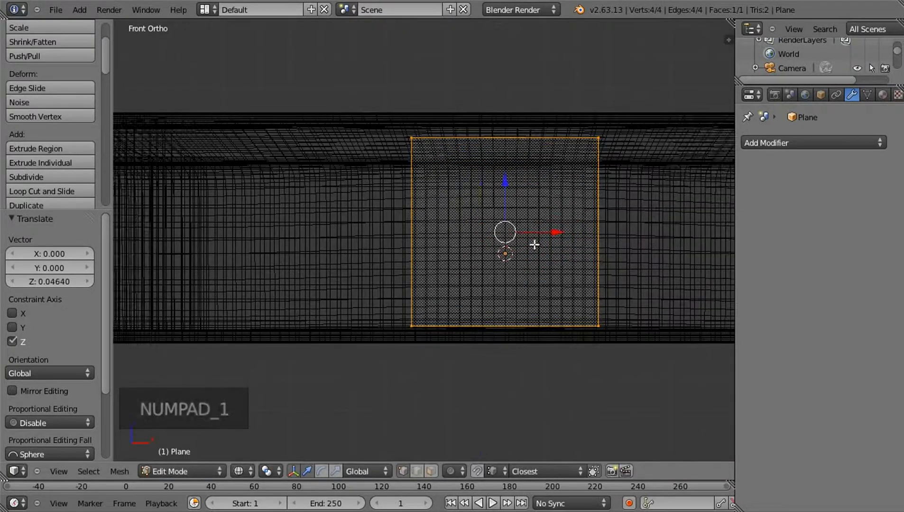
middle_click_drag(608, 288, 543, 289, "shift")
key("s")
left_click(552, 297)
key("z")
Move the plane about 0.07 along Y behind the flange edges and stretch it about 2.35 times along X
mouse_move(529, 309)
middle_mouse_down()
mouse_move(416, 305)
mouse_move(314, 228)
middle_mouse_up()
left_click_drag(279, 190, 280, 182)
middle_click_drag(280, 182, 341, 214)
left_click_drag(338, 214, 369, 205)
middle_click_drag(383, 265, 538, 284)
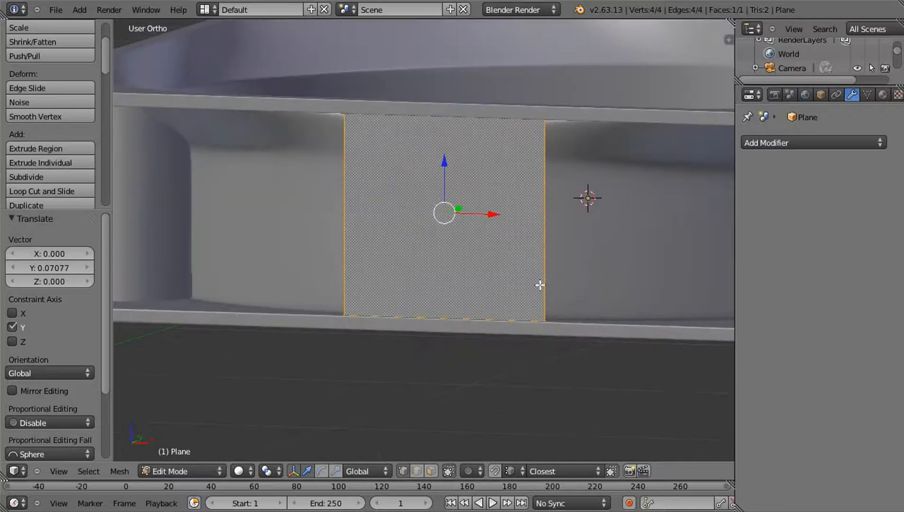
key("s")
key("x")
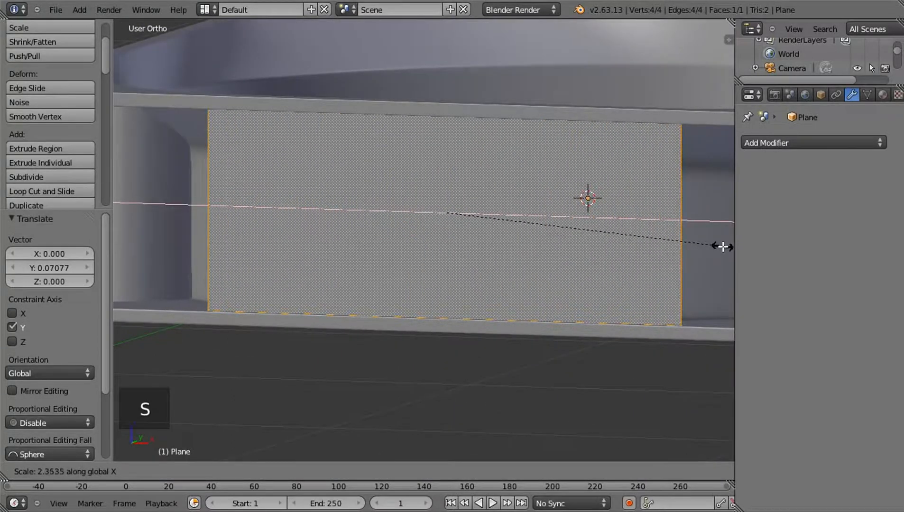
left_click(694, 250)
Cut two vertical edge loops into the plane and spread them apart about 2.09 times along X
key("ctrl+r")
scroll(411, 115, "up", 1)
left_click(411, 116)
key("s")
key("x")
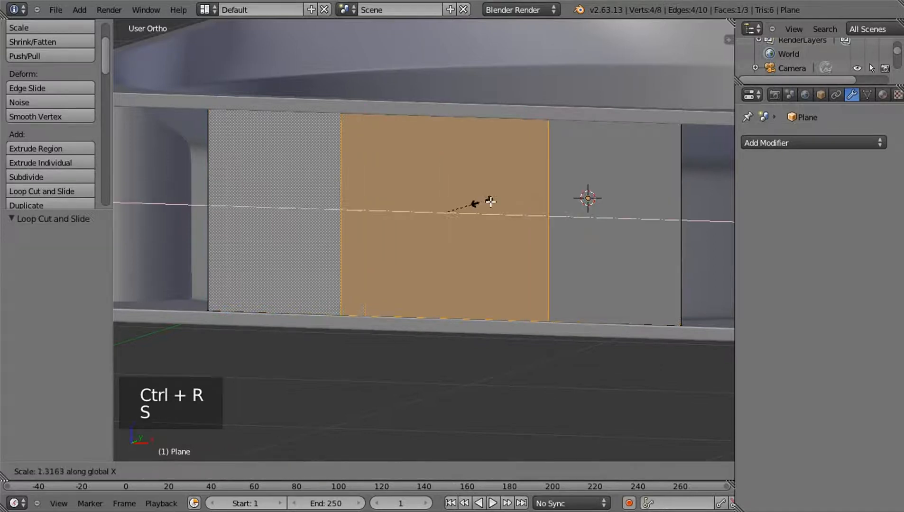
left_click(504, 201)
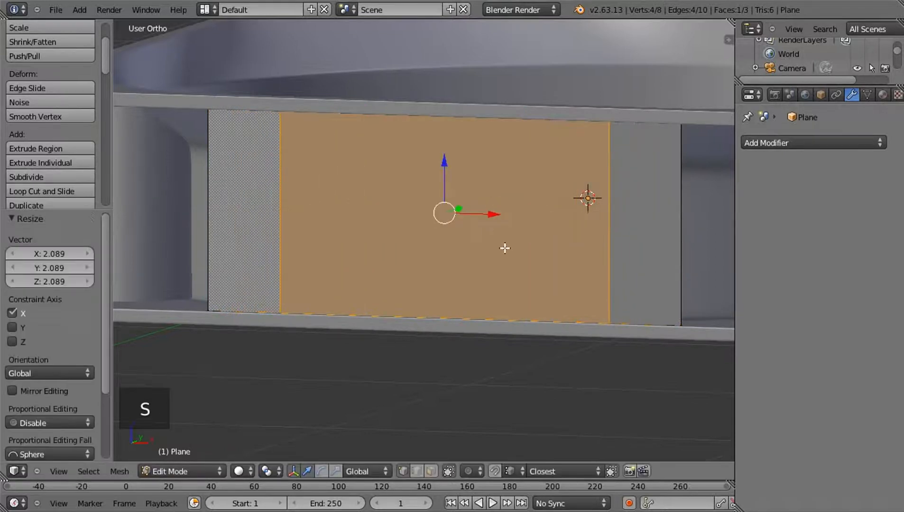
Select the plane's two outer vertical edges and move them about 0.19 along Y towards the fan's cylinder
key("a")
key("ctrl+Tab")
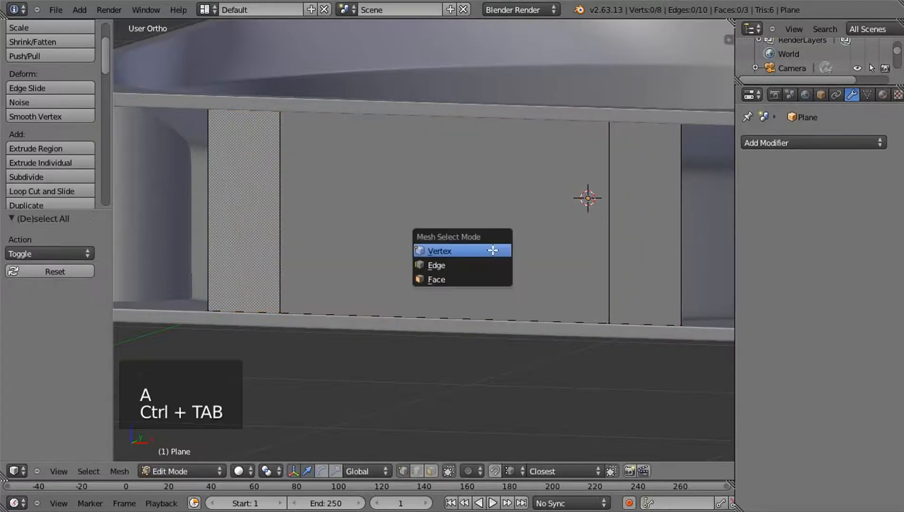
left_click(464, 261)
right_click(214, 216)
right_click(666, 212, "shift")
middle_click_drag(650, 248, 448, 254)
key("e")
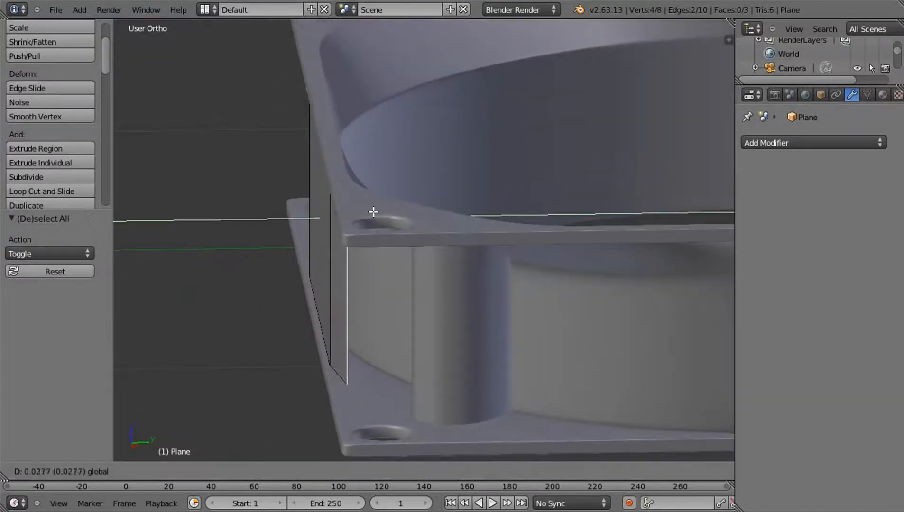
left_click(444, 204)
middle_click_drag(444, 203, 433, 241)
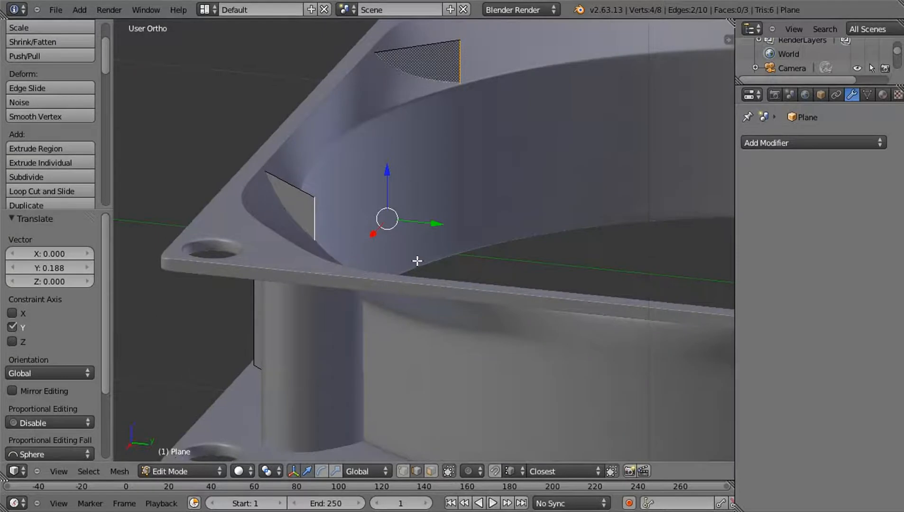
Select the upper vertices of the two folded-back ends and lower them along Z beneath the frame's curved surface
key("ctrl+Tab")
right_click(331, 189)
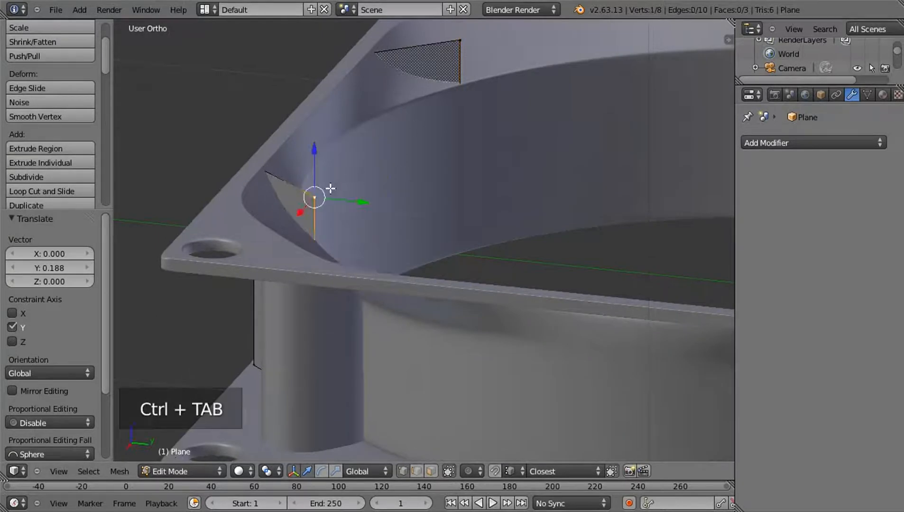
right_click(456, 41, "shift")
middle_click_drag(447, 134, 413, 101)
key("g")
key("z")
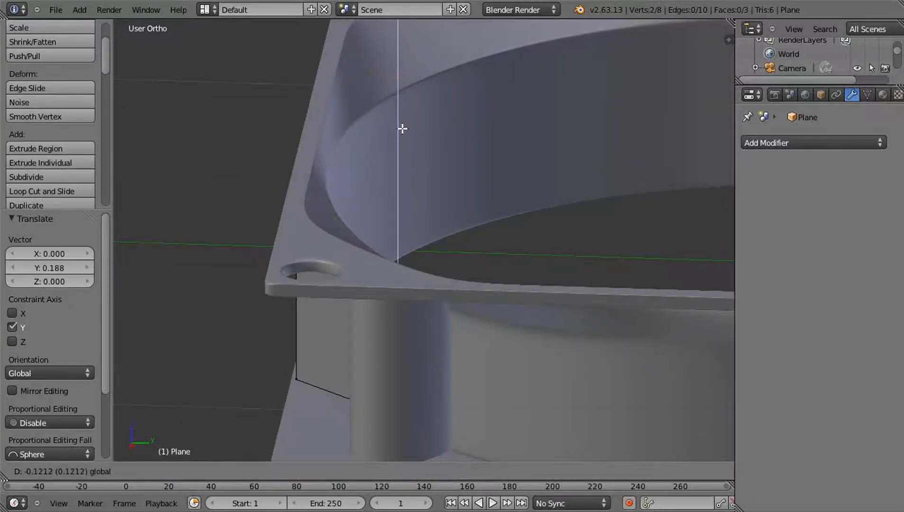
left_click(403, 163)
middle_click_drag(402, 162, 406, 238)
Select the two vertical edges bordering the plane's middle face and snap the 3D cursor to the selection
key("a")
key("Tab")
key("KP_1")
key("Tab")
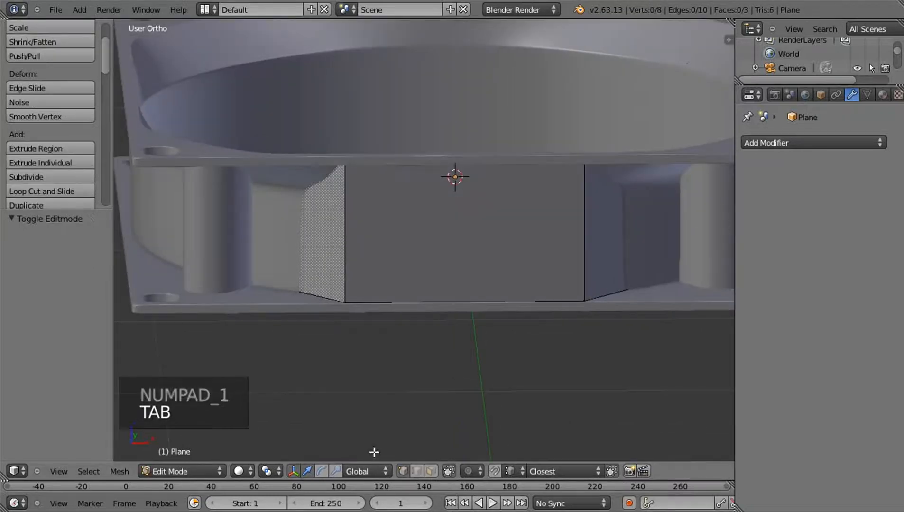
left_click(414, 473)
right_click(341, 249)
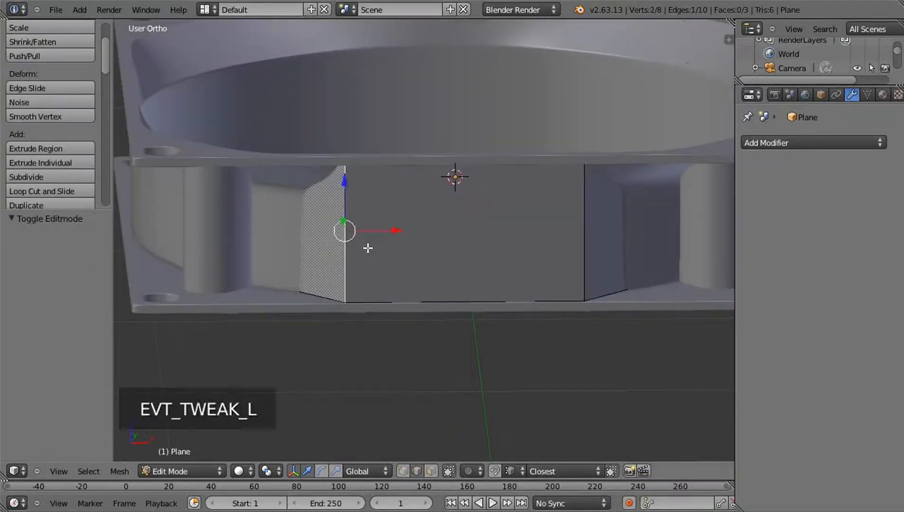
right_click(588, 233, "shift")
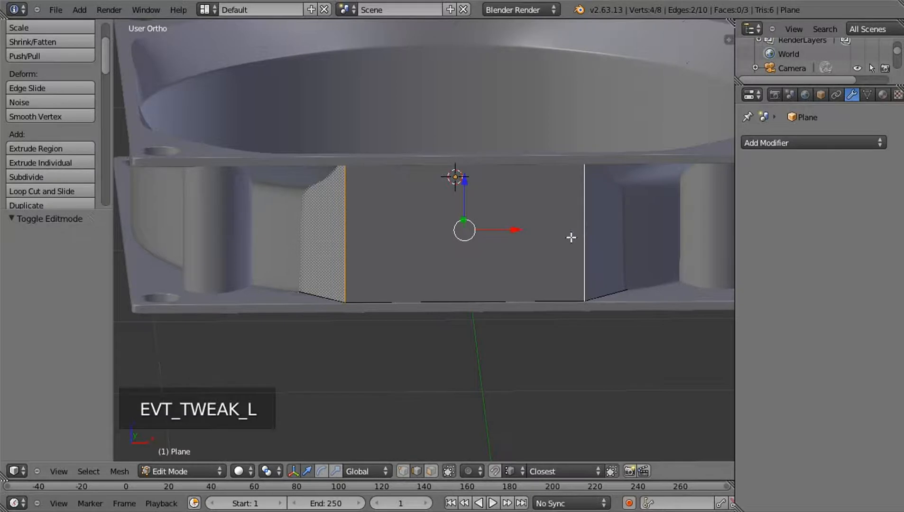
key("shift+s")
left_click(563, 271)
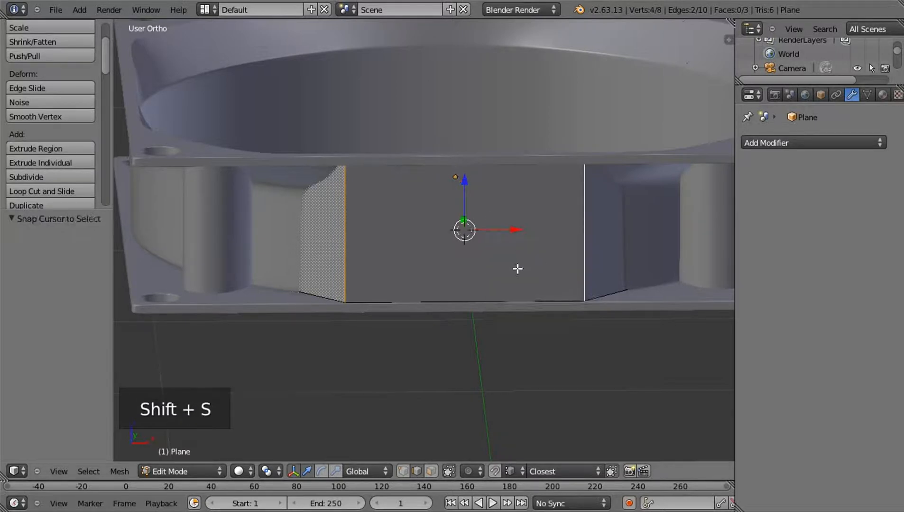
key("Tab")
Add a text object at the 3D cursor, aligned to the front view
middle_click_drag(512, 254, 496, 229)
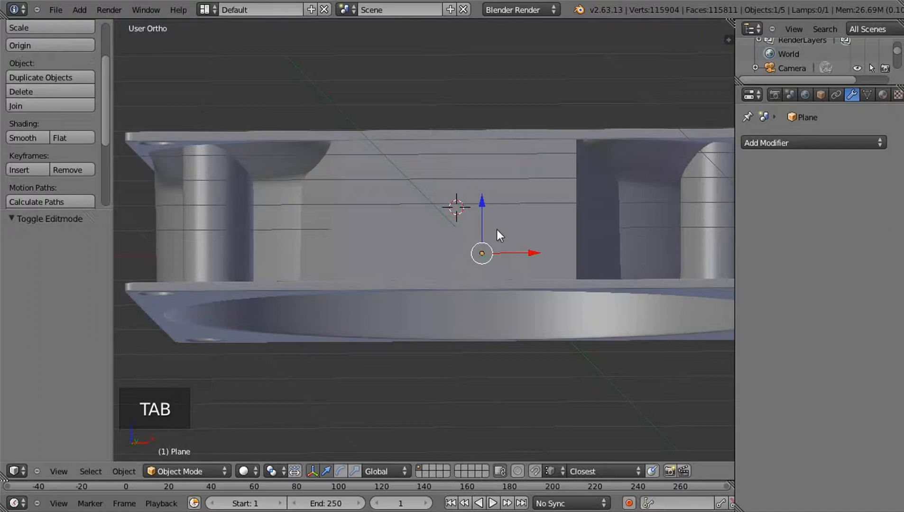
key("KP_1")
key("shift+a")
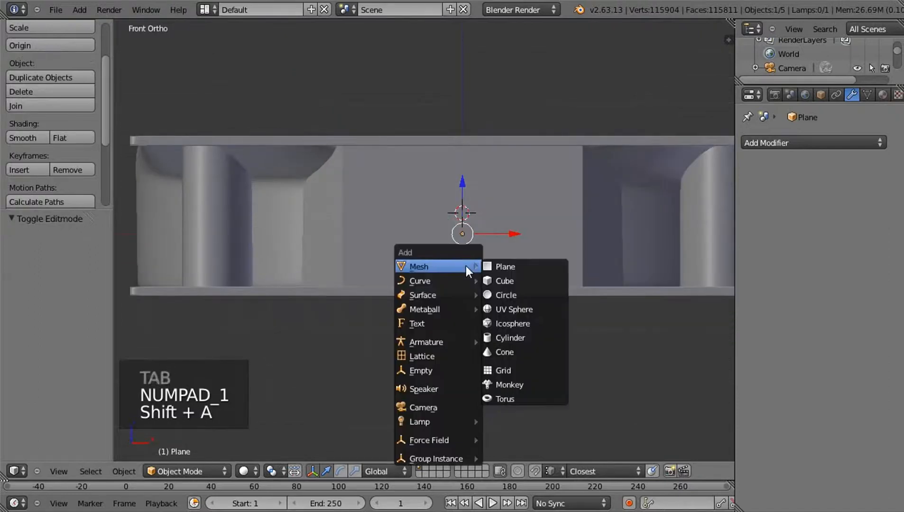
mouse_move(454, 292)
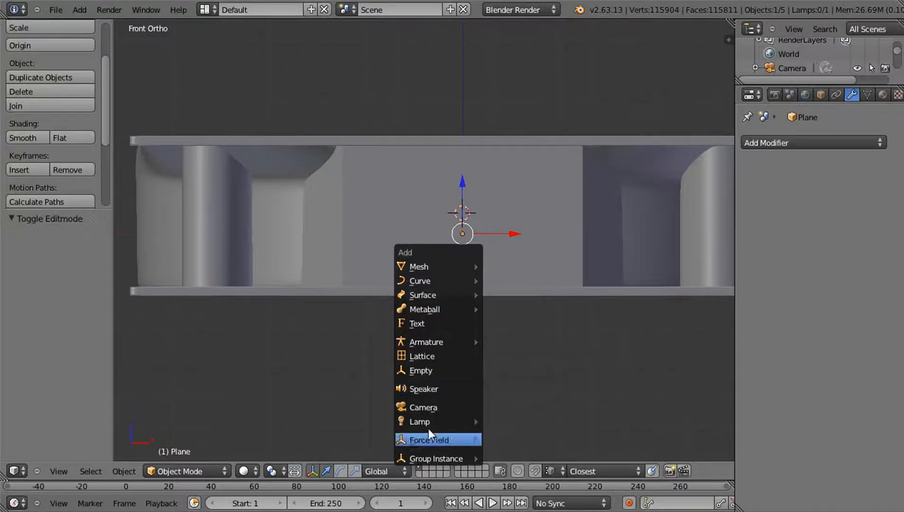
left_click(426, 323)
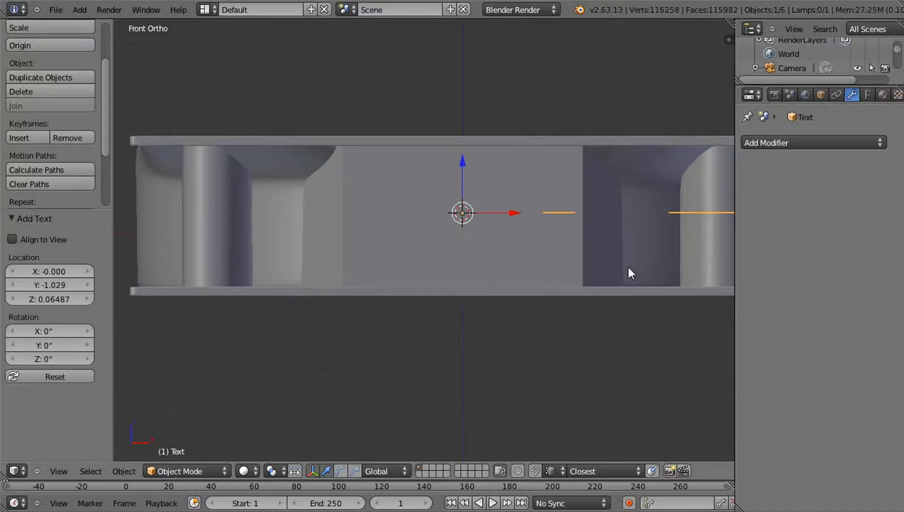
left_click(19, 241)
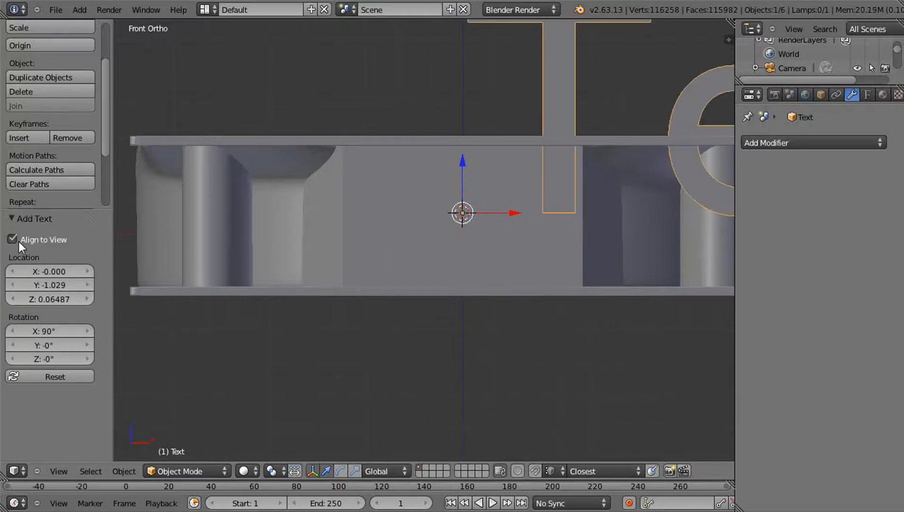
scroll(609, 217, "down", 2)
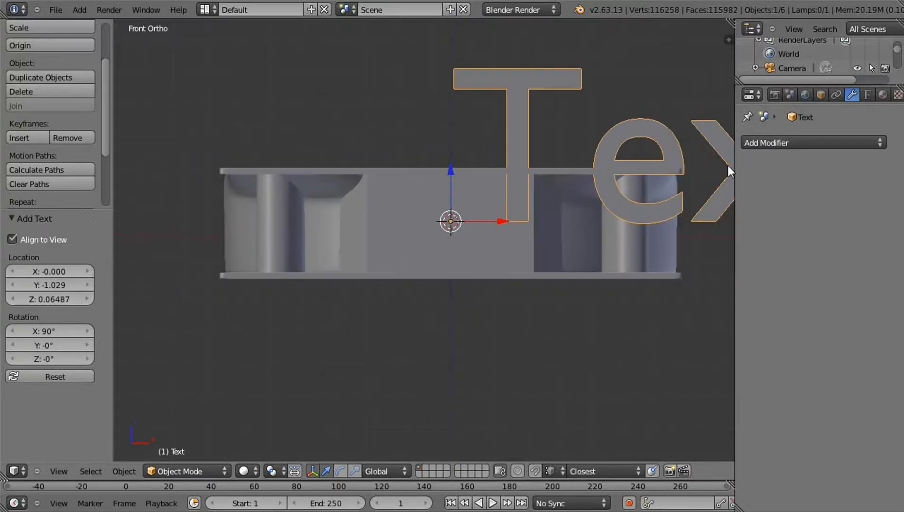
Centre-align the text and set its font size to 0.110
left_click(867, 95)
scroll(783, 382, "down", 12)
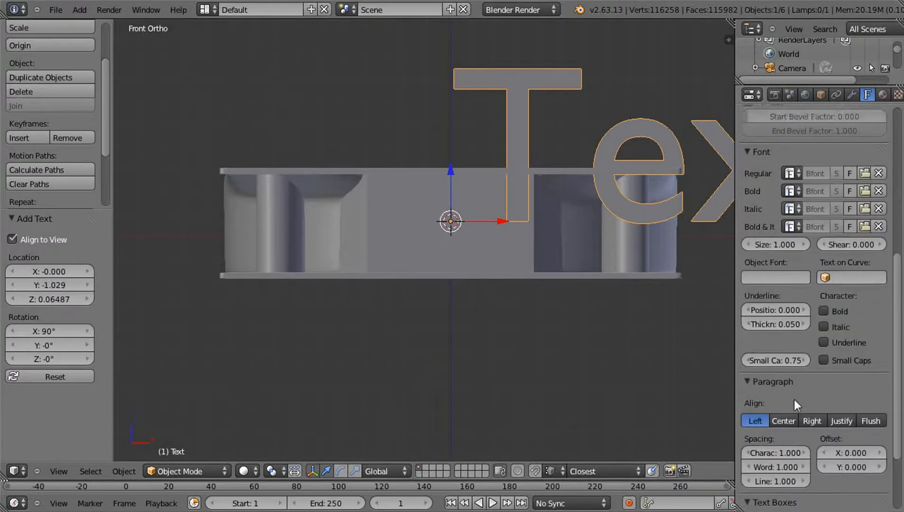
left_click(789, 392)
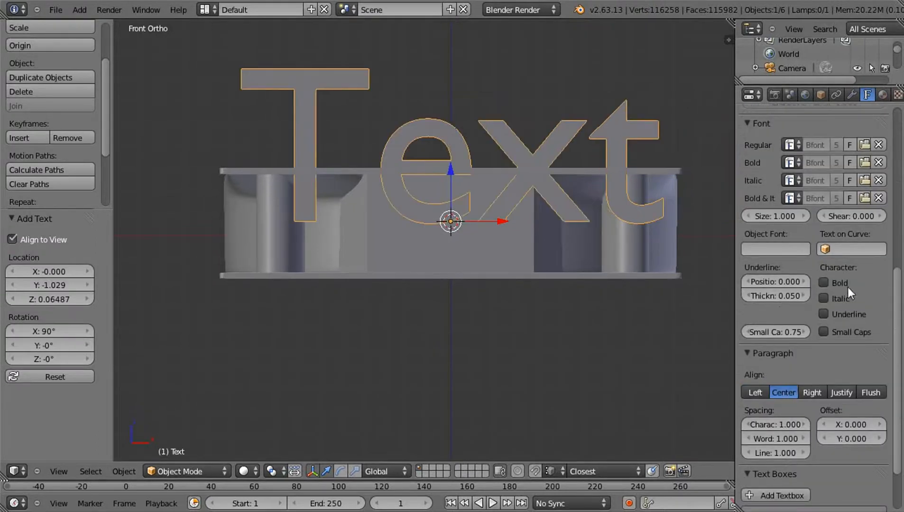
scroll(797, 276, "up", 2)
mouse_move(784, 273)
left_mouse_down()
mouse_move(755, 279)
mouse_move(781, 273)
left_mouse_up()
scroll(554, 242, "up", 3)
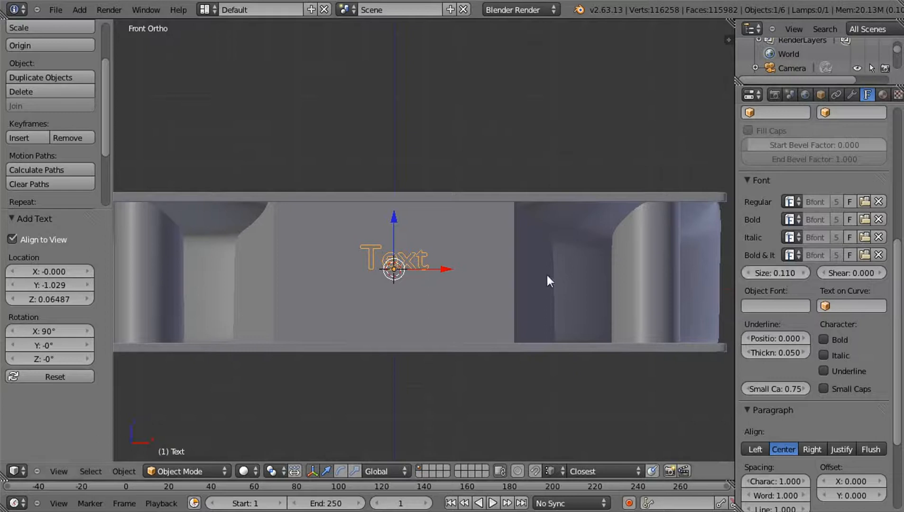
Replace the text object's default content with "Air Flow"
key("Tab")
key("BackSpace")
key("BackSpace")
key("BackSpace")
key("BackSpace")
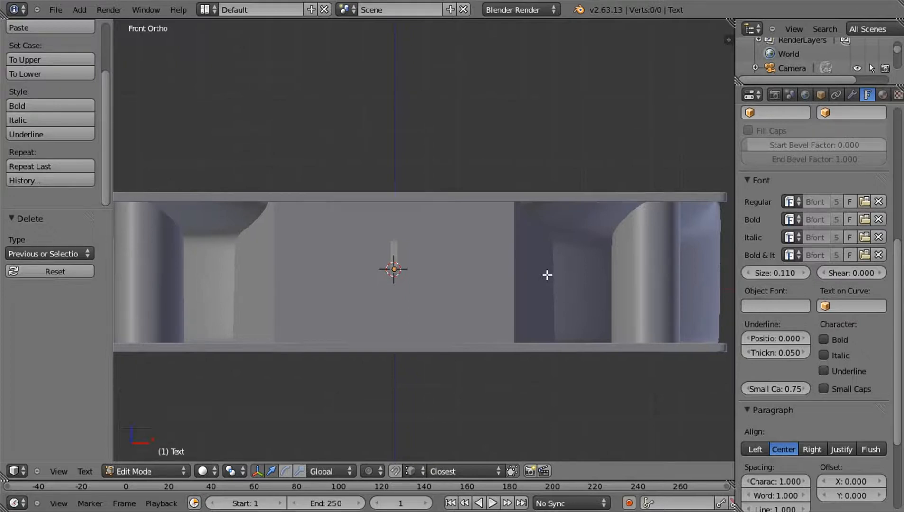
type("Air Fl")
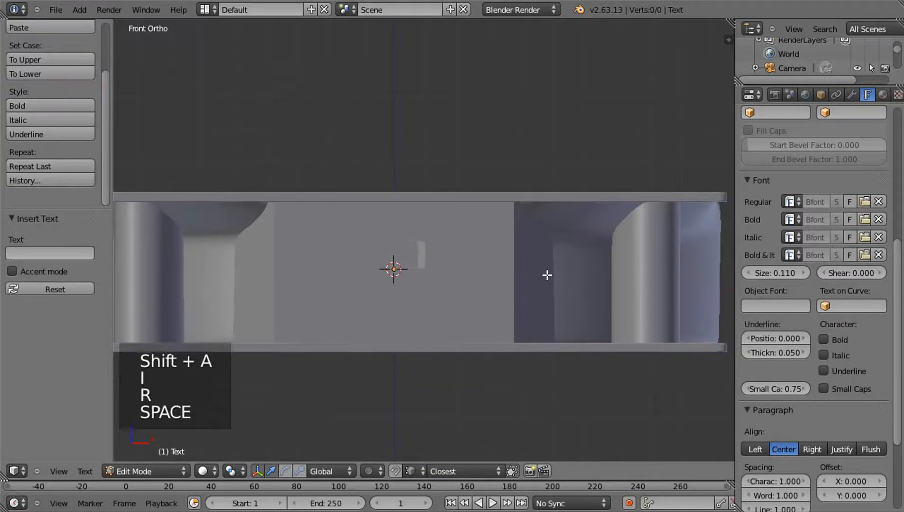
type("ow")
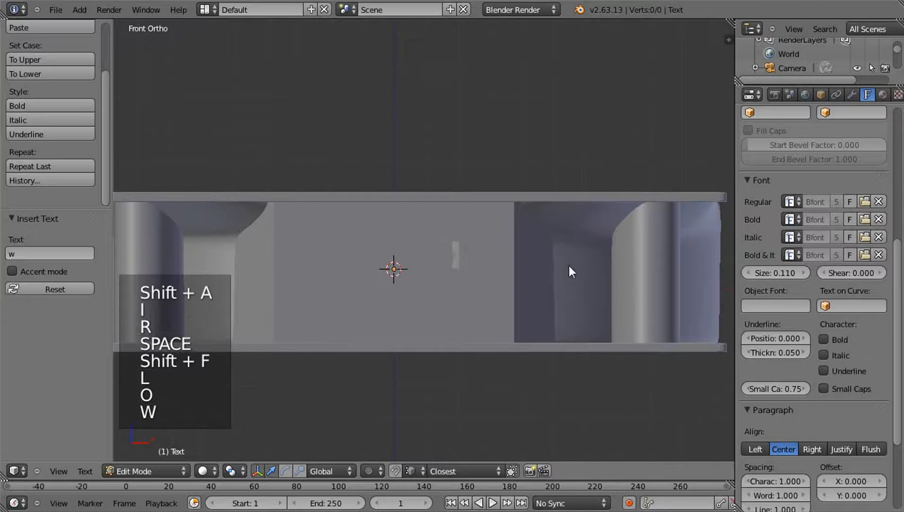
key("Tab")
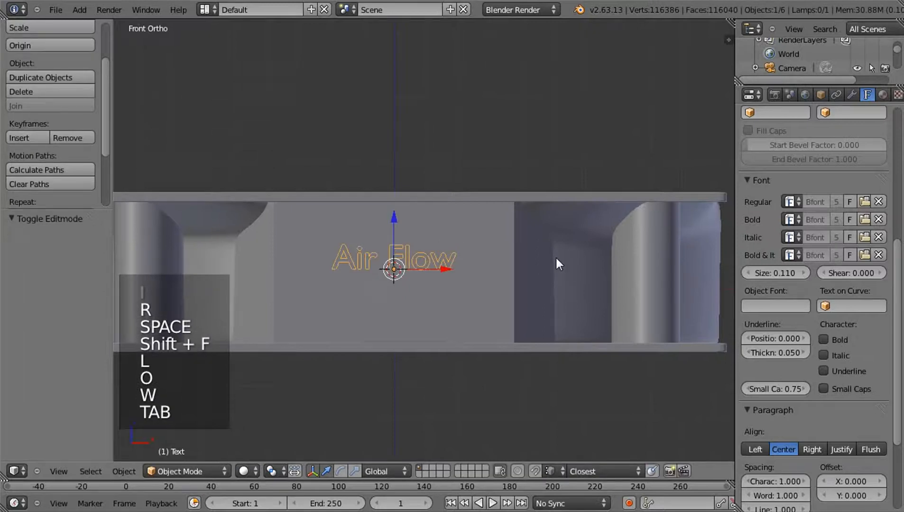
Set the text's font size to 0.160 and shift the text about 0.066 along X on the side plate
left_click(803, 272)
left_click(802, 272)
left_click(803, 273)
left_click(802, 273)
left_click(802, 272)
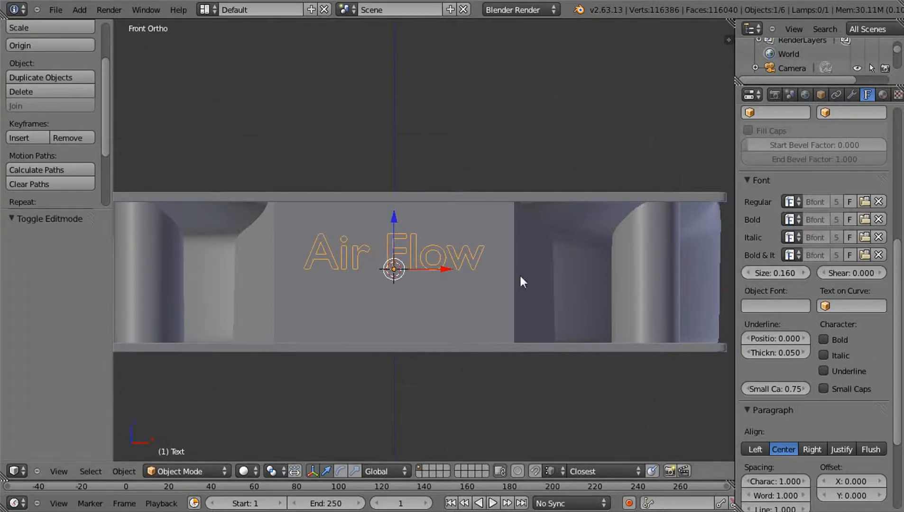
left_click_drag(454, 269, 475, 269)
Give the "Air Flow" text an extrusion of 0.004 so the letters stand out from the plate
middle_click_drag(567, 285, 425, 297)
scroll(425, 290, "up", 4)
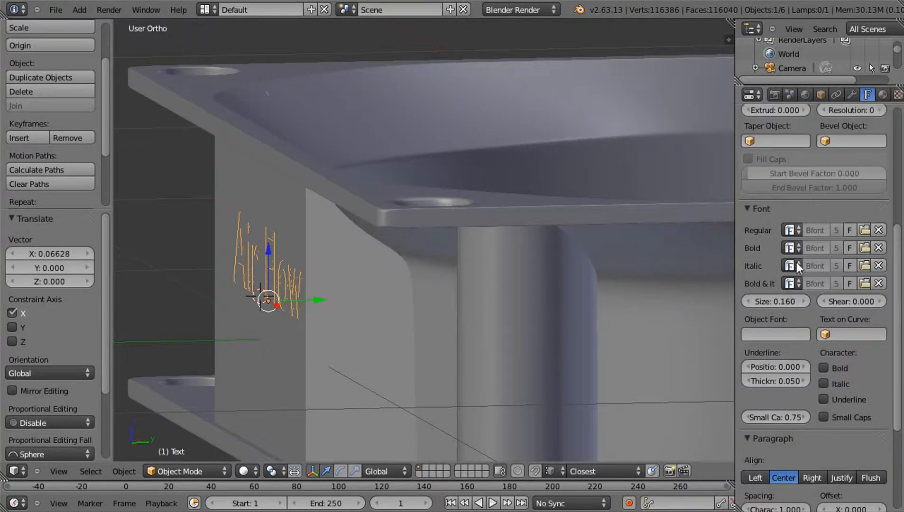
scroll(796, 262, "down", 4)
scroll(797, 261, "up", 12)
scroll(789, 281, "up", 1)
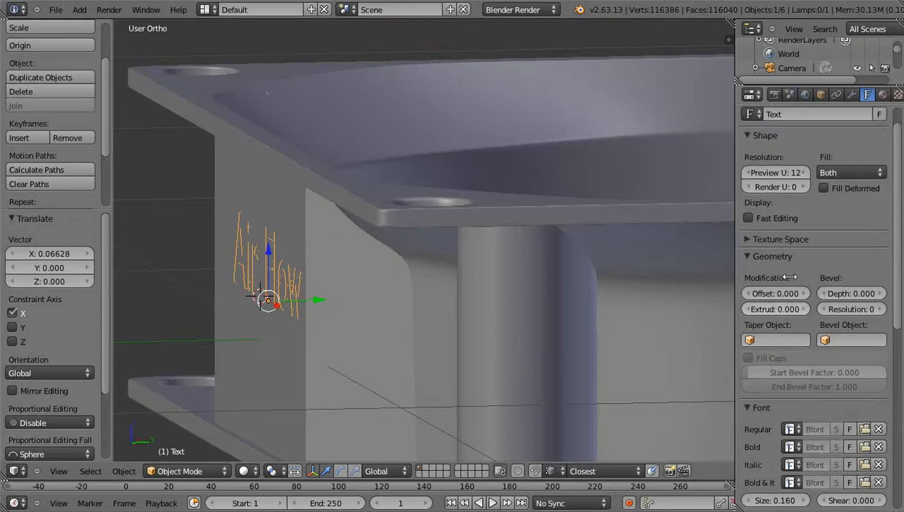
left_click(801, 311)
left_click(801, 311)
left_click(801, 311)
left_click(801, 310)
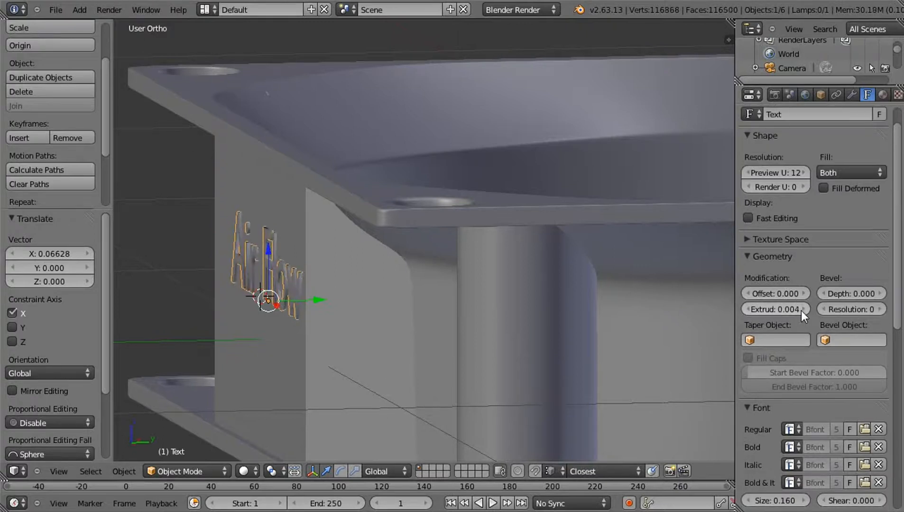
left_click(801, 310)
middle_click_drag(679, 310, 754, 312)
left_click(748, 309)
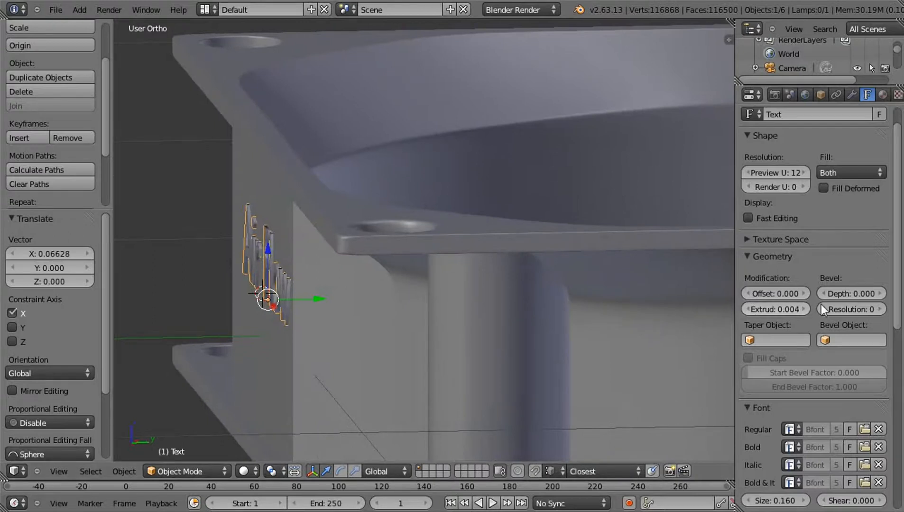
Bevel the "Air Flow" letters with a depth of 0.002 and a resolution of 2
left_click(881, 291)
left_click(881, 290)
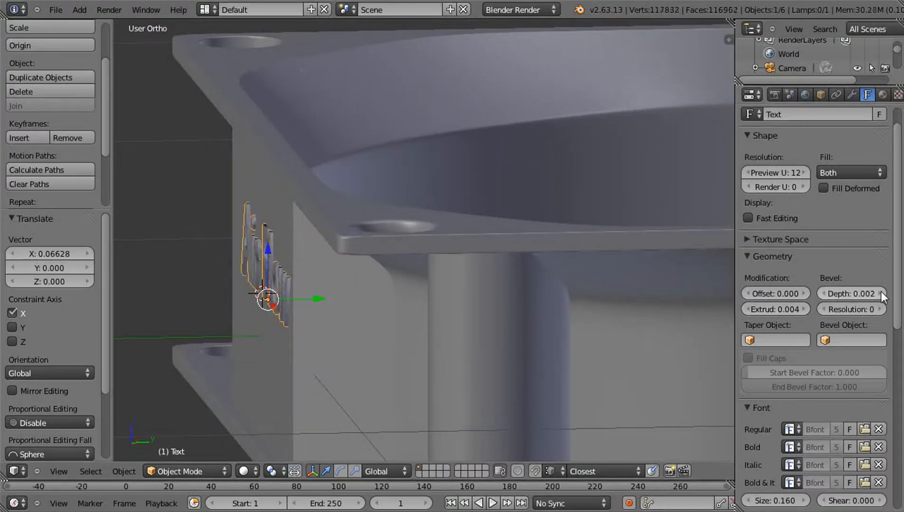
middle_click_drag(391, 260, 524, 288)
scroll(524, 288, "down", 1)
scroll(524, 289, "down", 1)
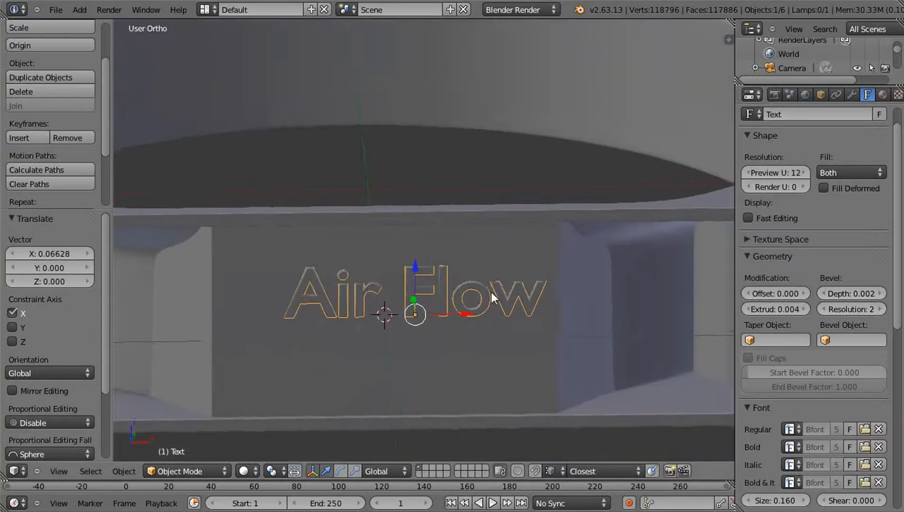
Duplicate the "Air Flow" text and place the copy directly below it along Z
key("shift+d")
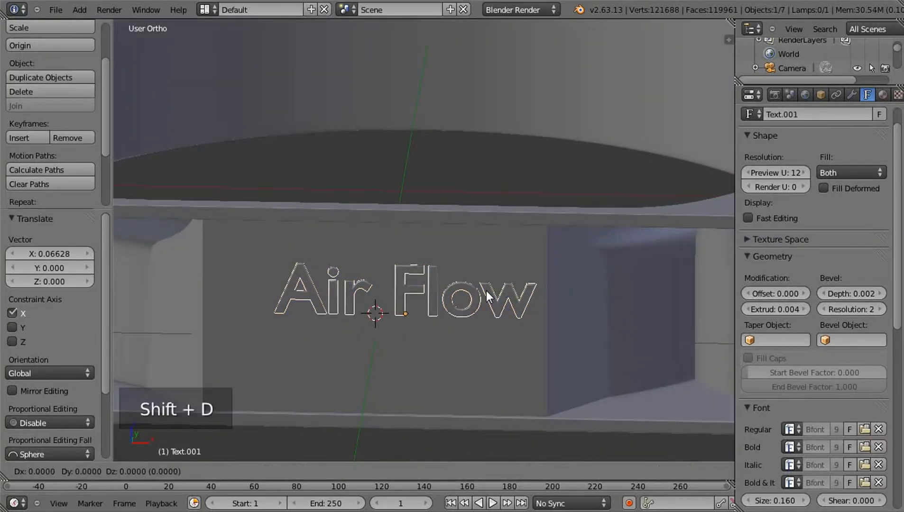
key("z")
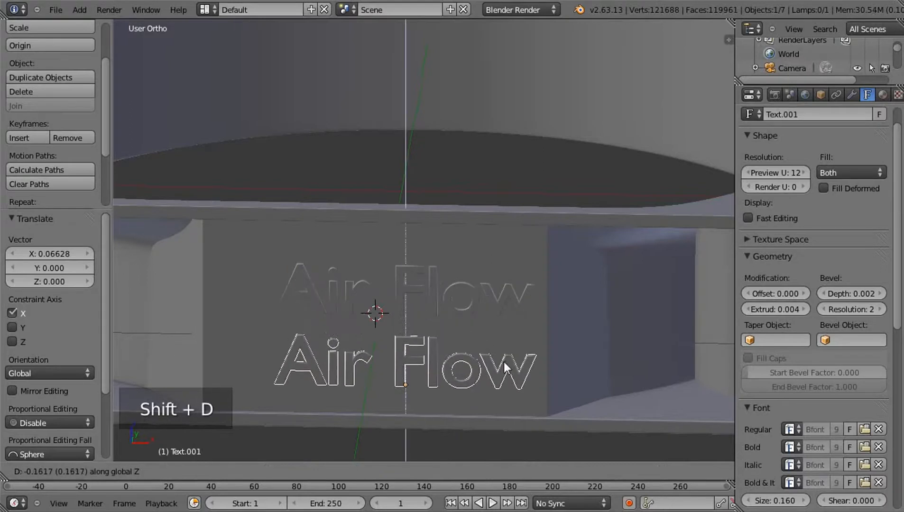
left_click(510, 357)
Replace the duplicated text's content with "Rotation"
key("Tab")
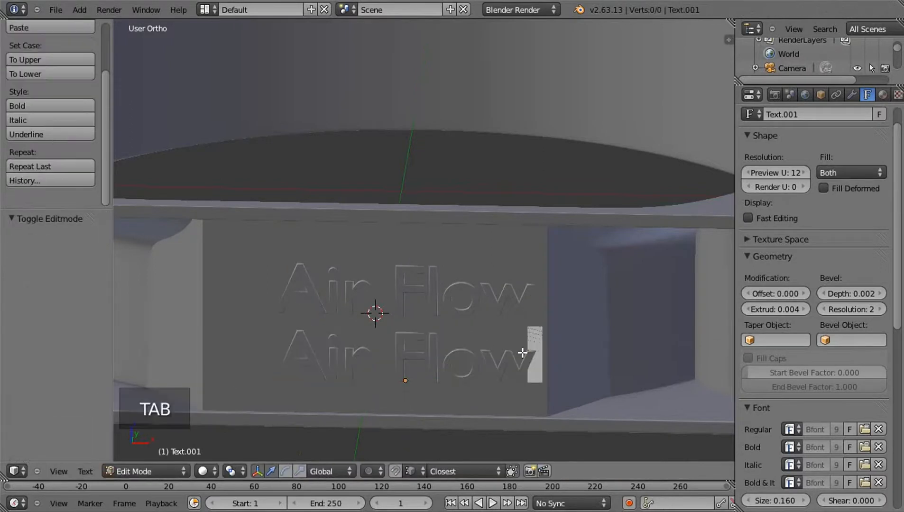
key("BackSpace")
key("BackSpace")
key("BackSpace")
key("BackSpace")
key("BackSpace")
key("BackSpace")
key("BackSpace")
key("BackSpace")
key("BackSpace")
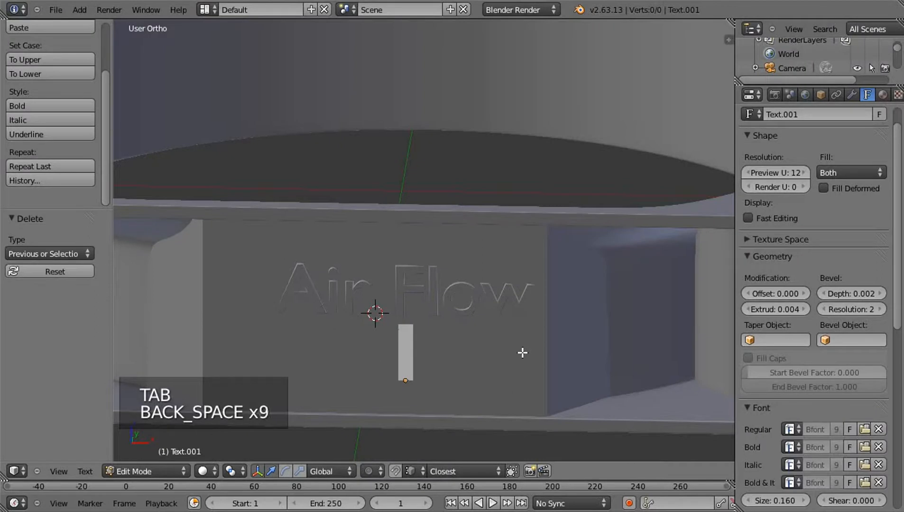
type("Rotat")
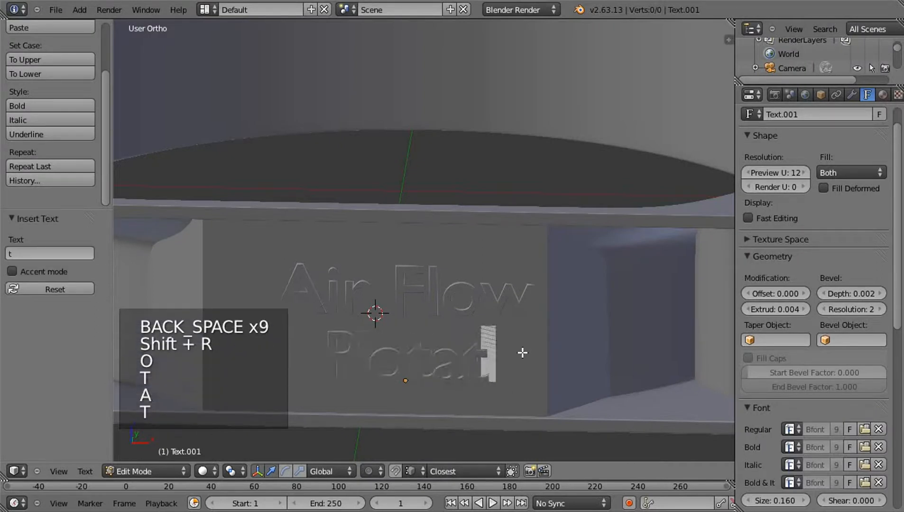
type("t")
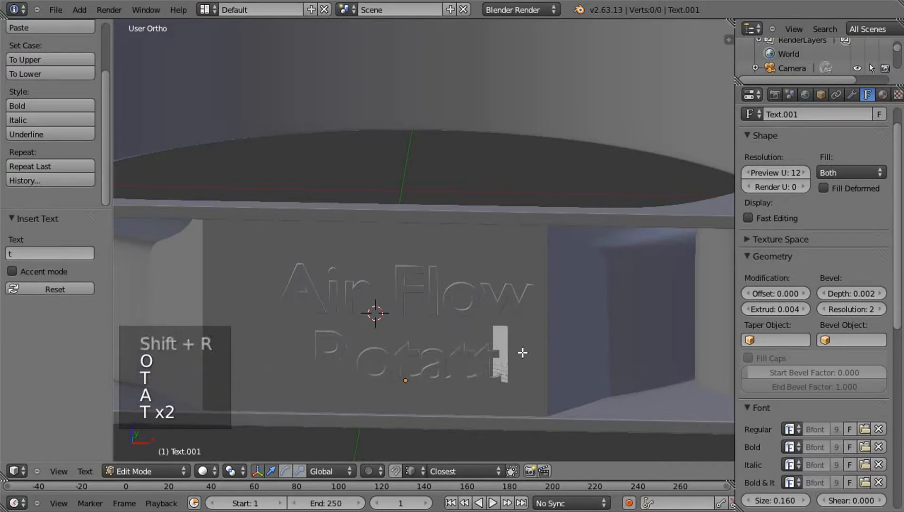
key("BackSpace")
type("ion")
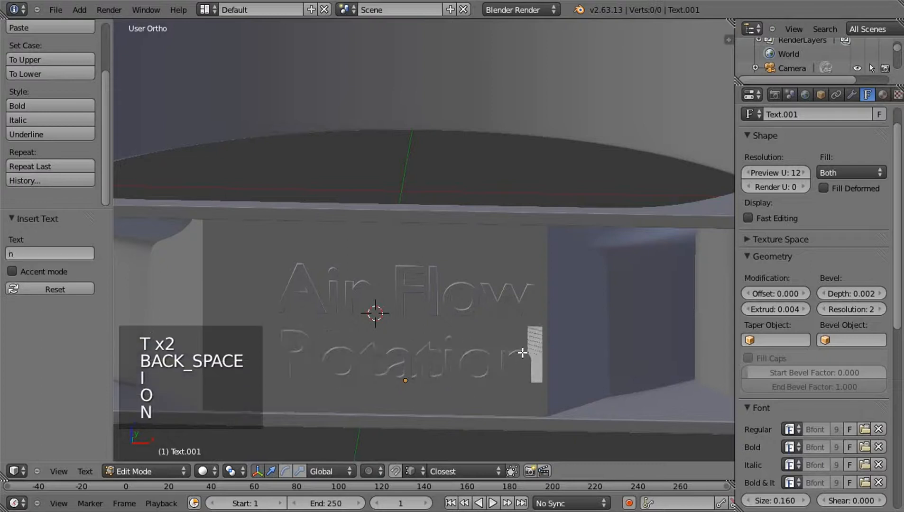
key("Tab")
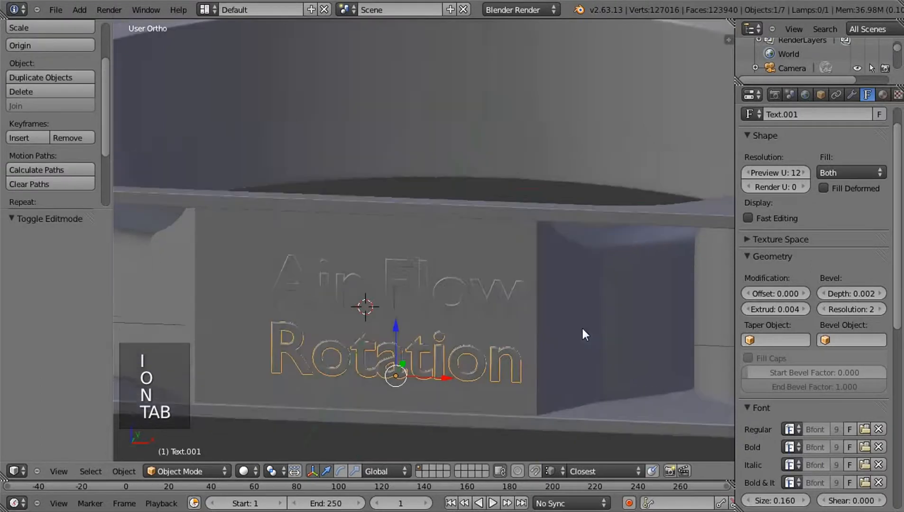
Add a mesh plane at the 3D cursor and rotate it 90° about X to stand parallel to the side plate
middle_click_drag(603, 304, 482, 318)
key("shift+a")
mouse_move(478, 260)
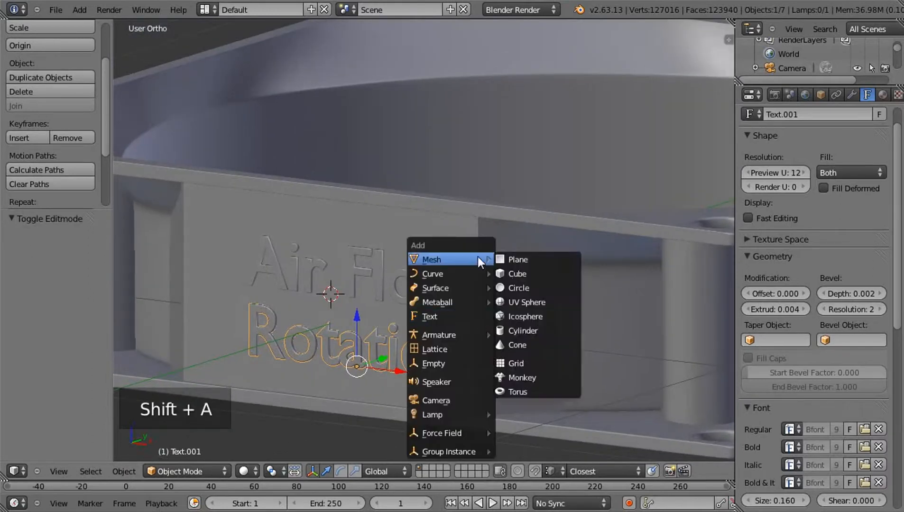
left_click(511, 259)
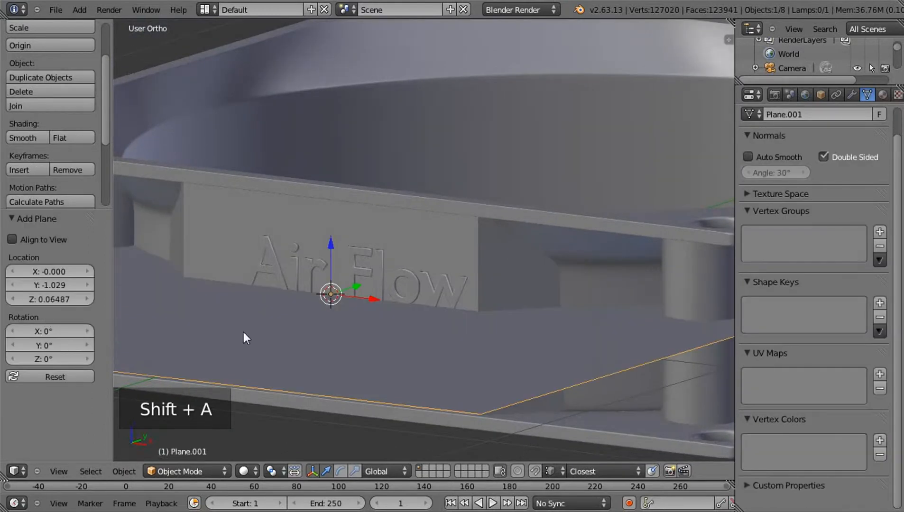
key("r")
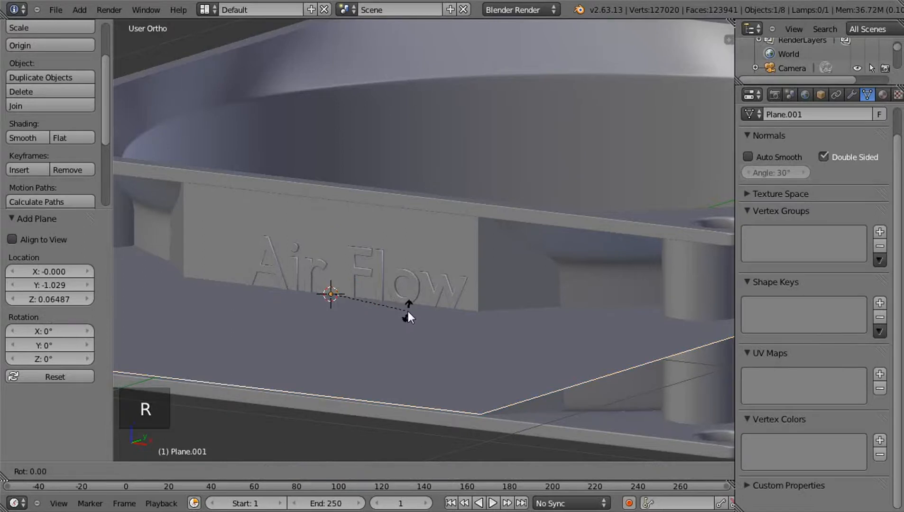
key("x")
key("9")
key("0")
key("Return")
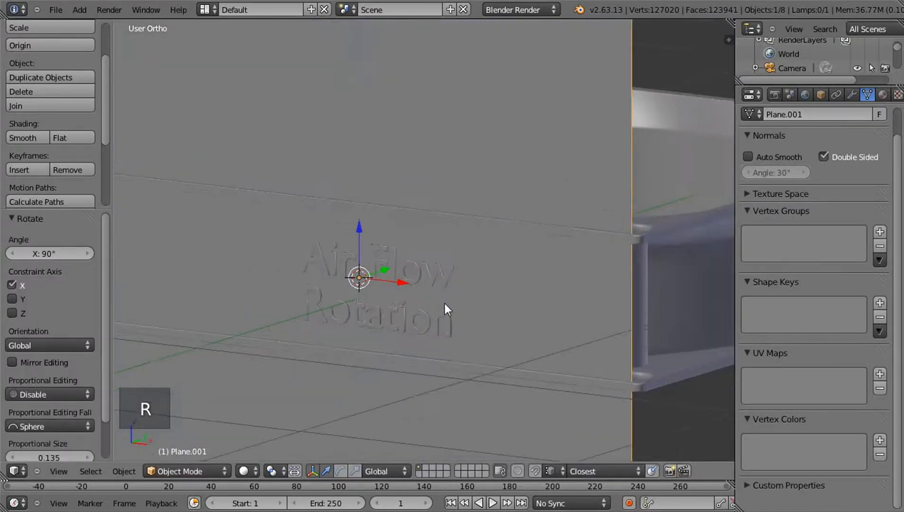
Shrink the new plane by about 0.174 and again by about 0.271 to a small square between the letters
scroll(534, 383, "down", 5)
key("s")
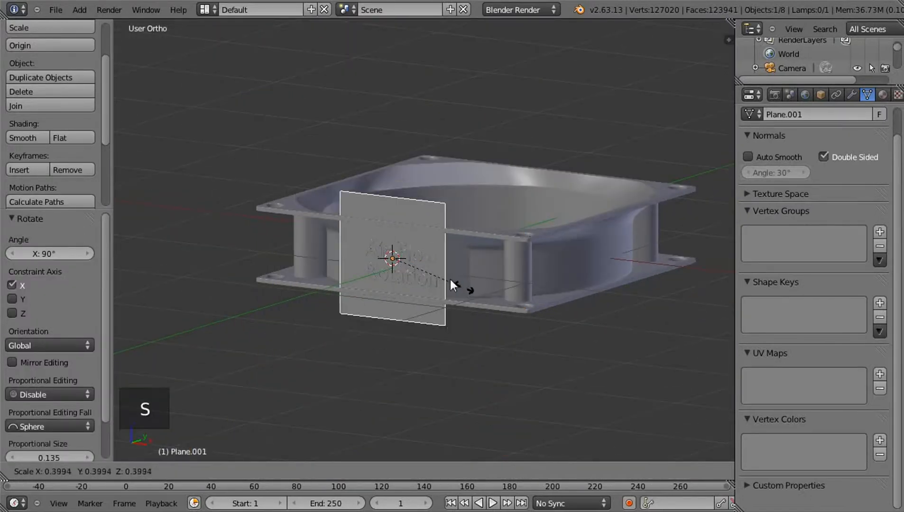
left_click(424, 269)
scroll(440, 318, "up", 5)
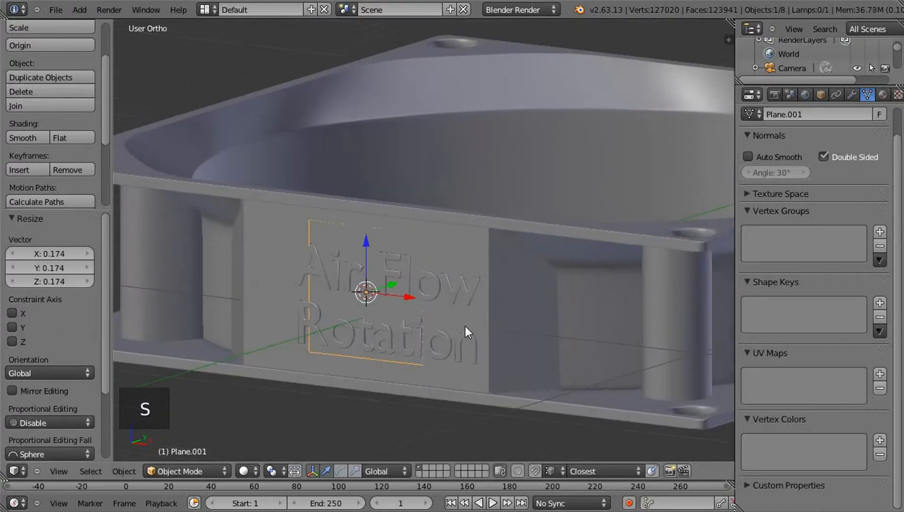
key("s")
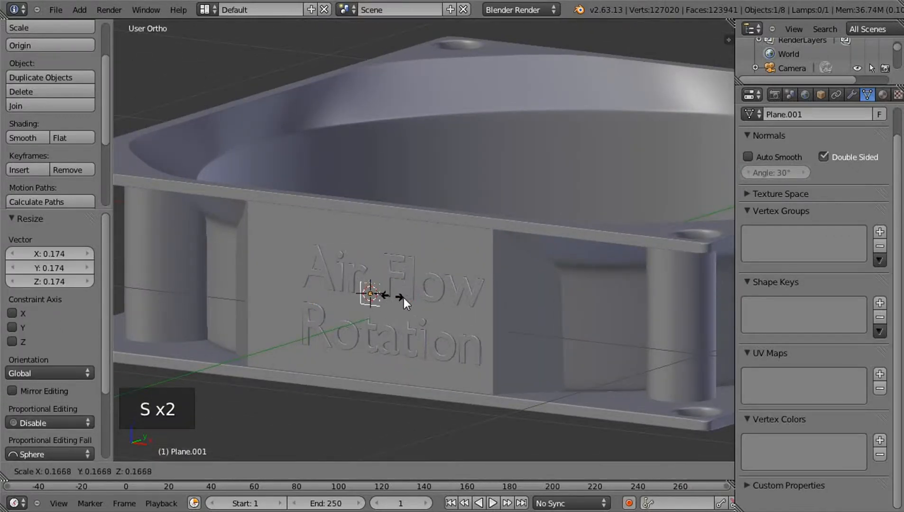
left_click(411, 306)
scroll(417, 307, "up", 4)
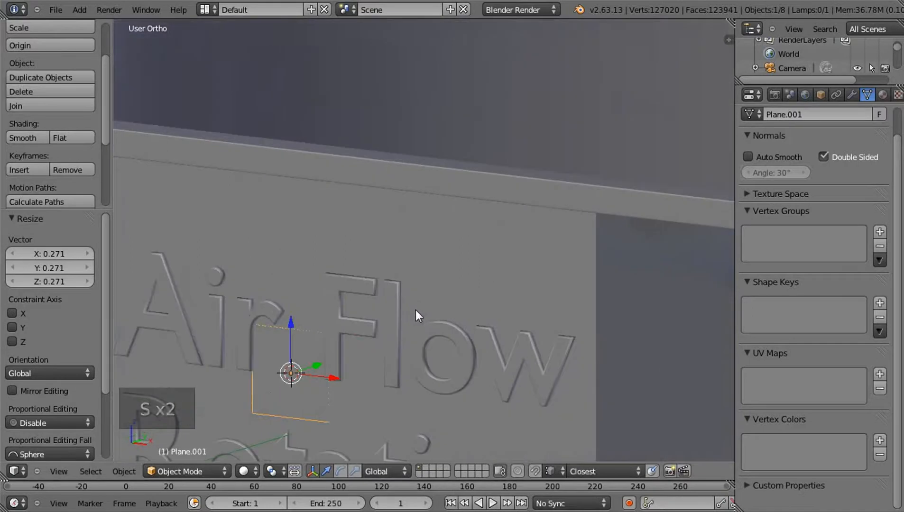
Merge the small plane's two upper vertices at their centre to form an upward-pointing triangle
key("Tab")
right_click(246, 323)
right_click(322, 329, "shift")
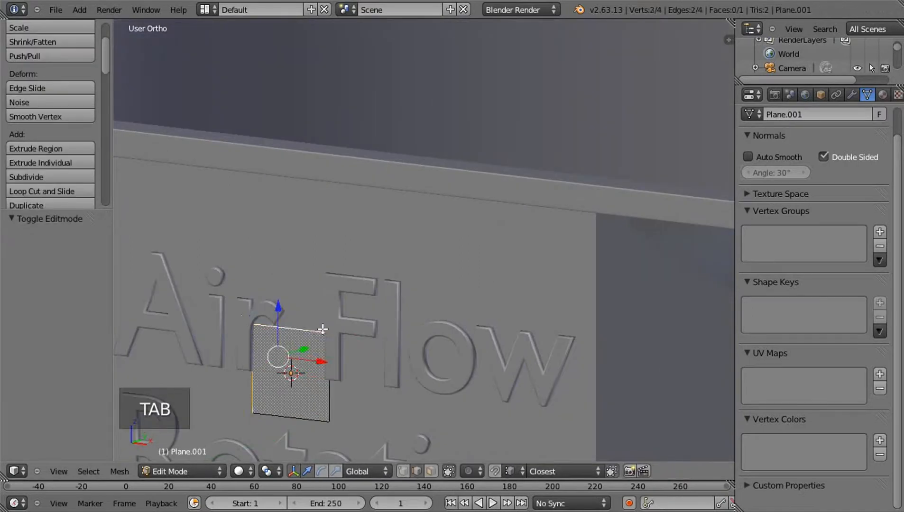
left_click(404, 470)
right_click(260, 331)
right_click(334, 329, "shift")
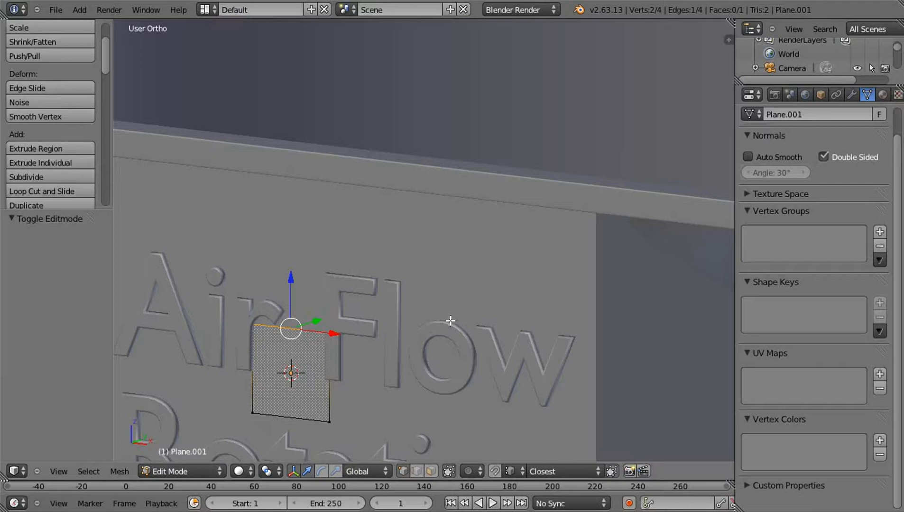
key("alt+m")
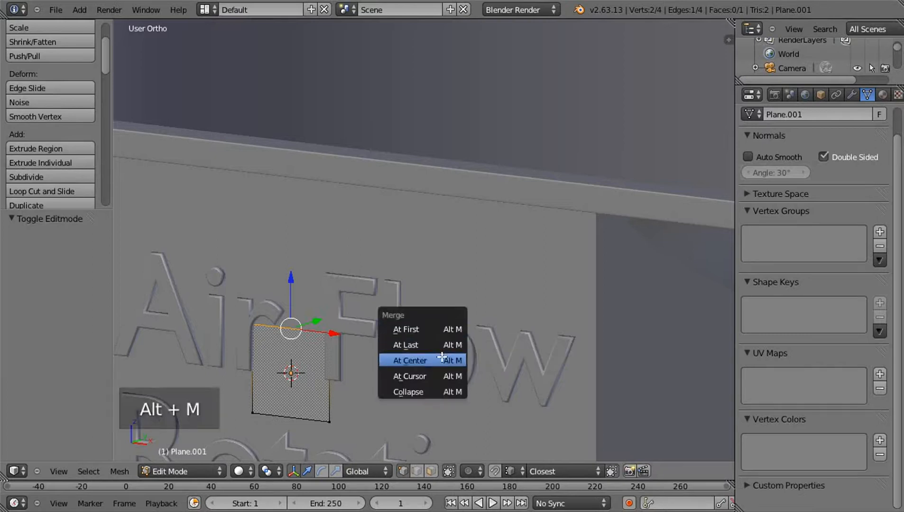
left_click(427, 363)
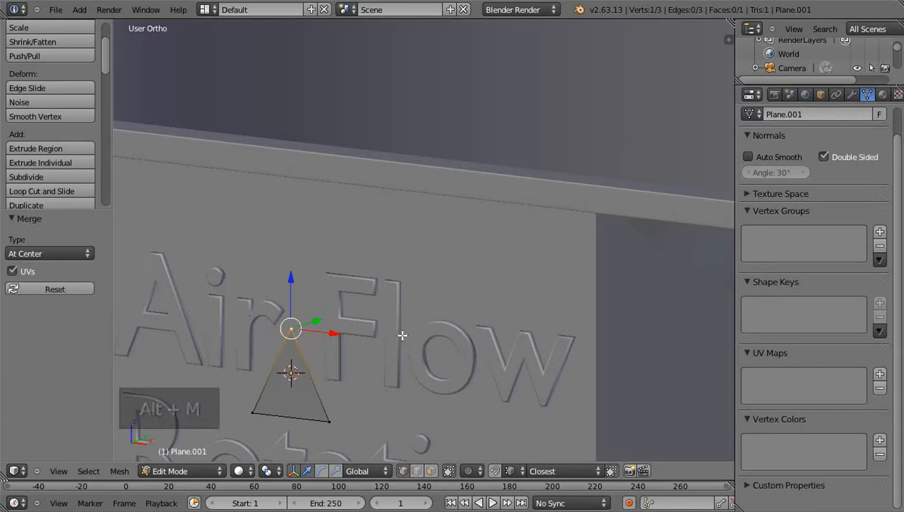
key("Tab")
Raise the triangle about 0.053 along Z in front view to line up with the "Air Flow" text
middle_click_drag(433, 362, 269, 349)
key("KP_1")
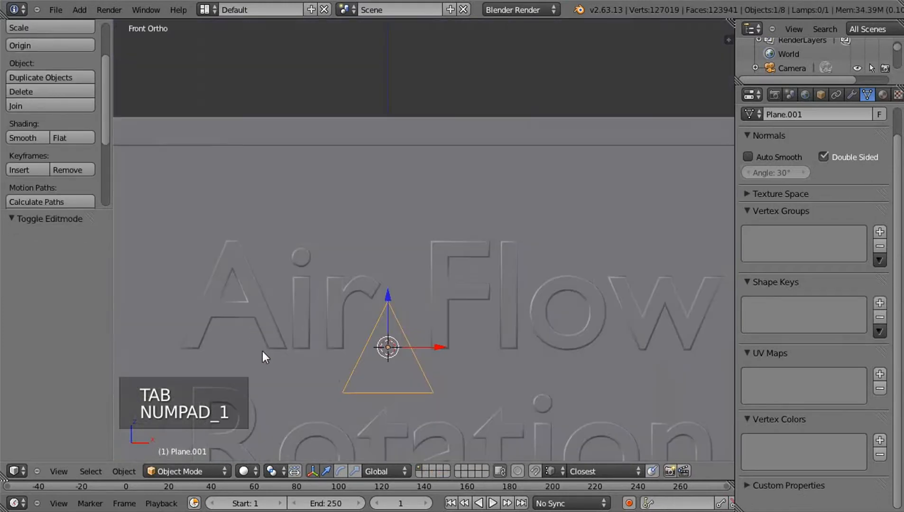
left_click_drag(386, 297, 384, 246)
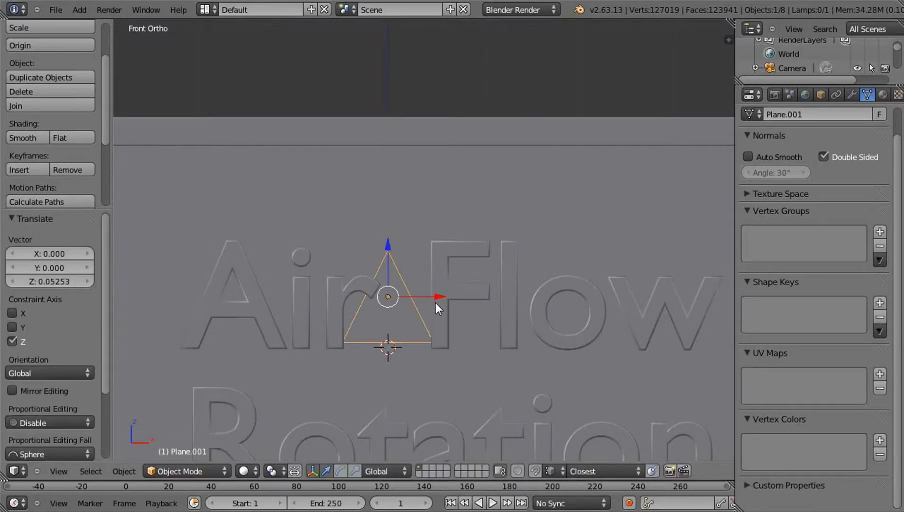
Enlarge the triangle by about 1.203 and move it along X to the left of the "Air Flow" text
key("s")
left_click(449, 308)
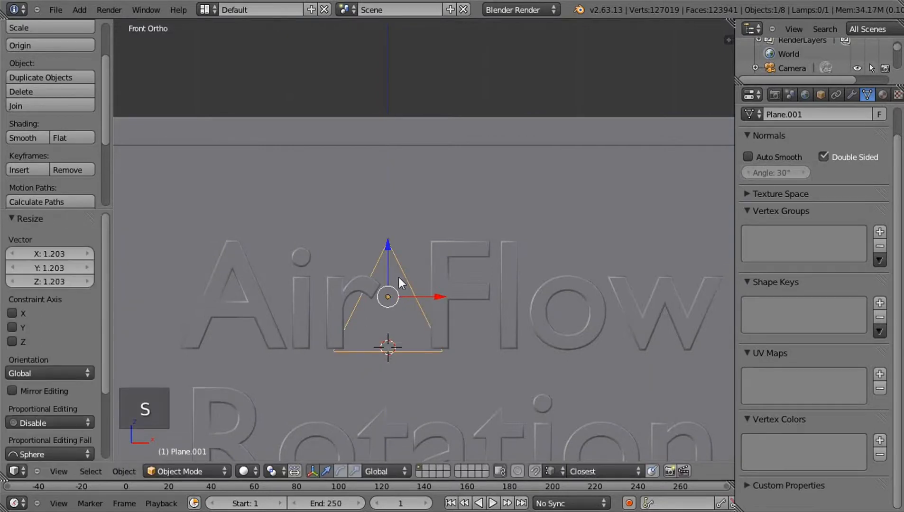
left_click_drag(436, 299, 165, 302)
Extrude the whole triangle beside "Air Flow" outward by about 0.012 to give it thickness
middle_click_drag(312, 309, 521, 290, "shift")
left_click_drag(360, 282, 315, 217)
middle_click_drag(423, 294, 272, 284)
key("Tab")
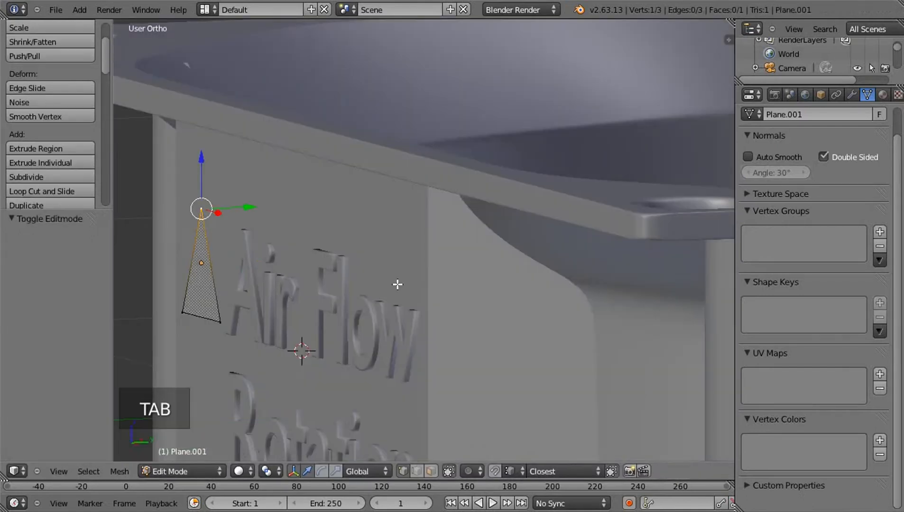
key("a")
key("a")
key("a")
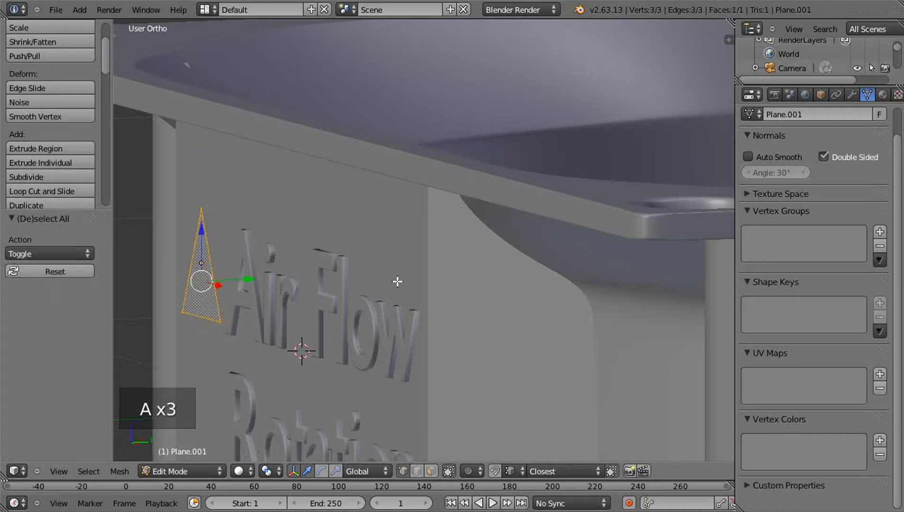
key("e")
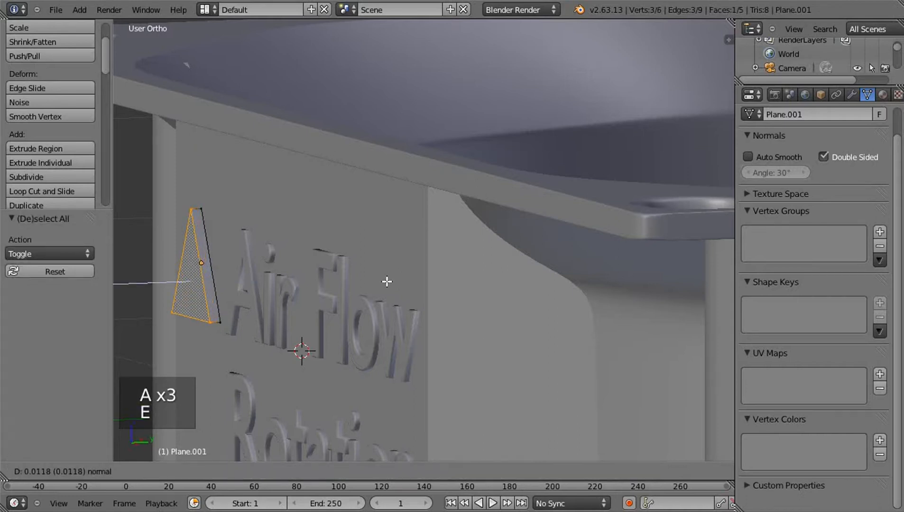
left_click(387, 281)
key("Tab")
Duplicate the triangle about 0.161 down along Z beside "Rotation" and rotate the copy 90° about the Y axis
mouse_move(316, 321)
middle_mouse_down()
mouse_move(363, 325)
mouse_move(442, 262)
mouse_move(401, 251)
middle_mouse_up()
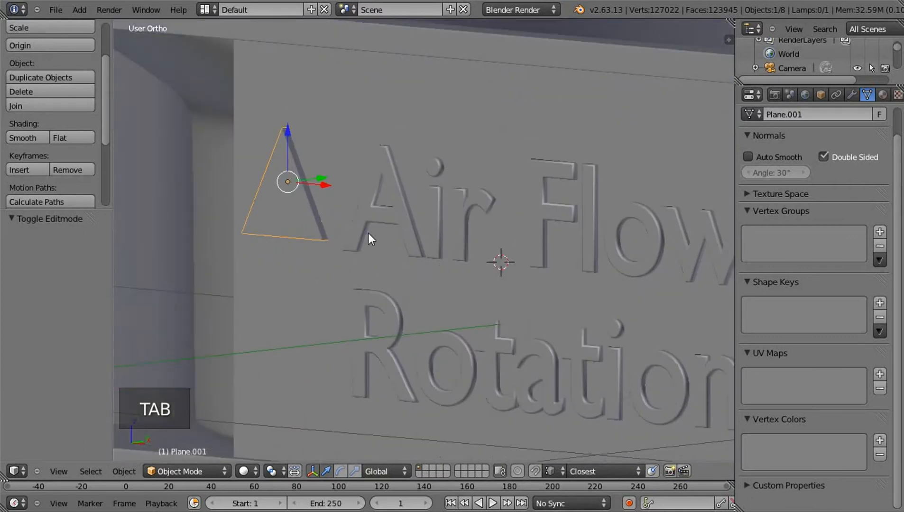
key("shift+d")
key("z")
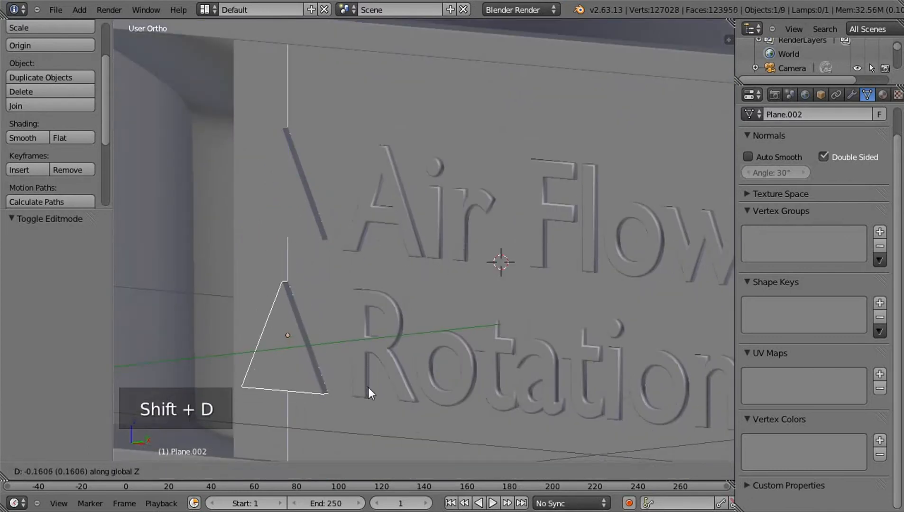
left_click(368, 387)
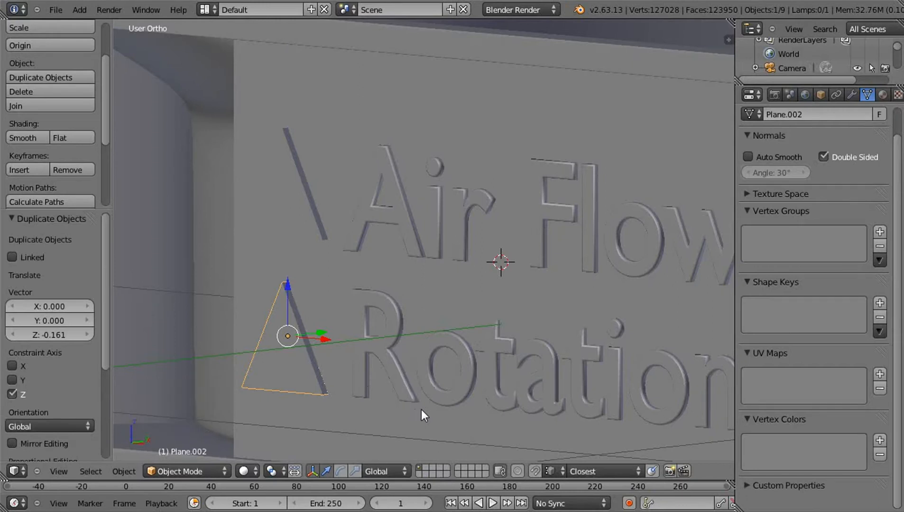
type("ry90")
key("Return")
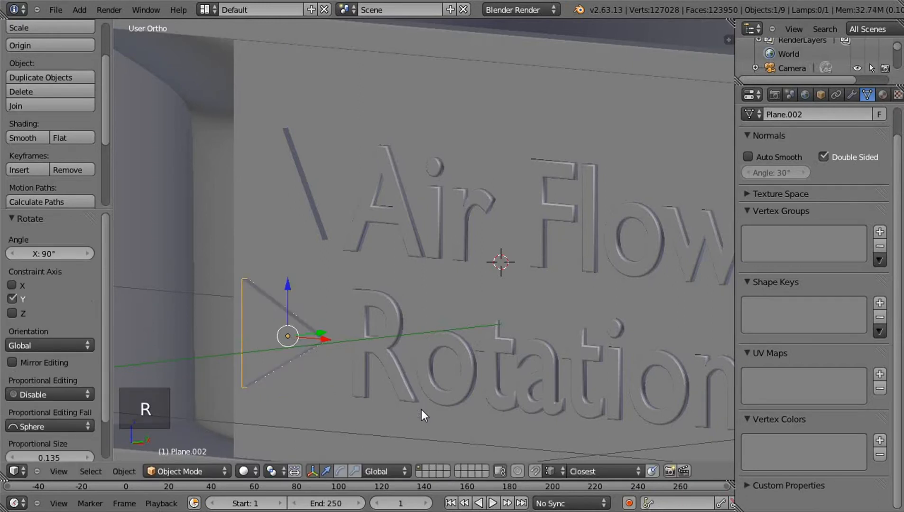
Save the fan file over its existing version
scroll(454, 396, "up", 6)
scroll(492, 415, "down", 3)
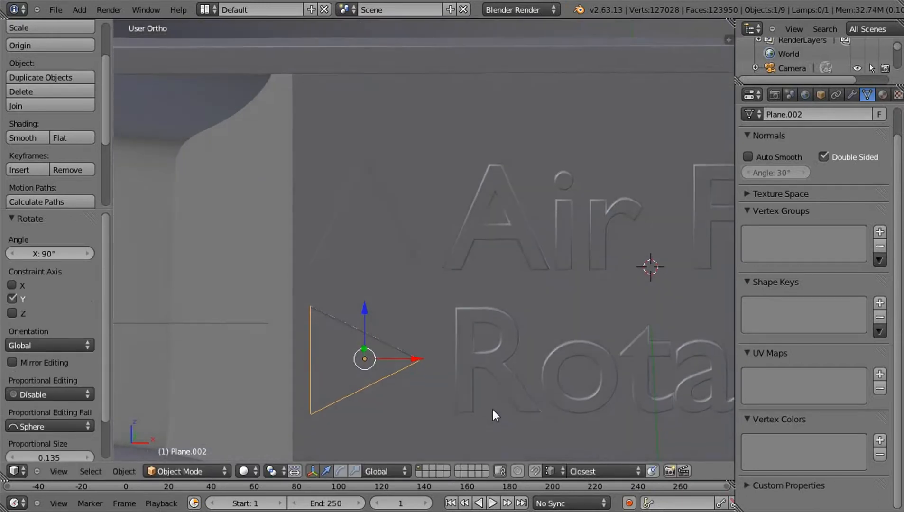
key("ctrl+s")
left_click(505, 311)
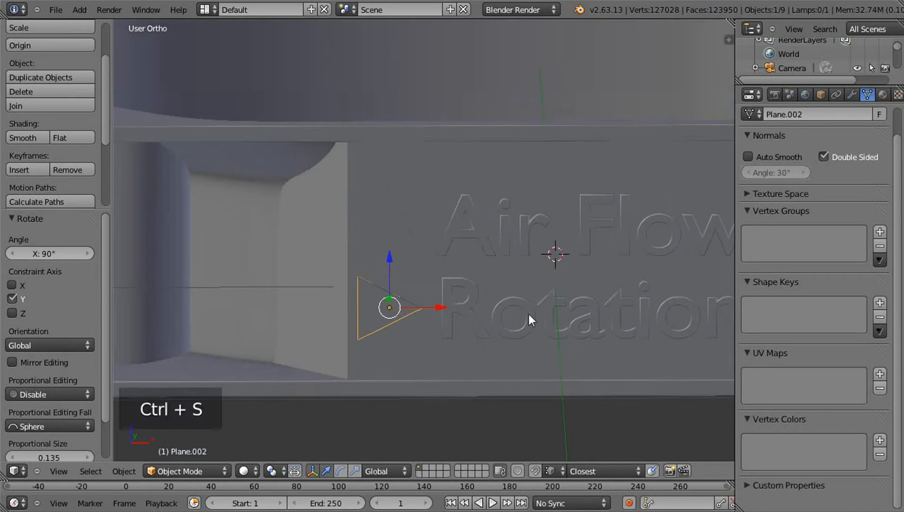
Deselect everything and examine the raised labels and direction arrows on the fan's side plate from several angles
scroll(579, 329, "down", 3)
middle_click_drag(541, 309, 586, 295)
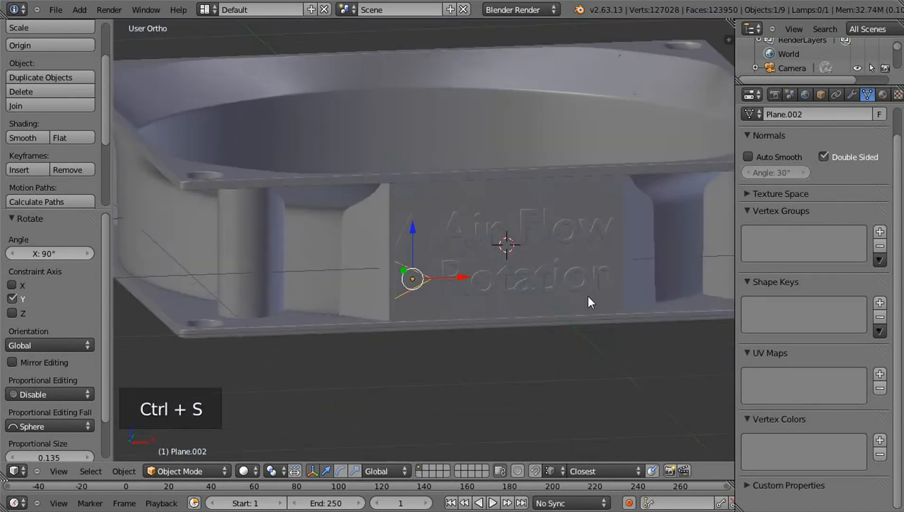
middle_click_drag(381, 267, 418, 281)
key("a")
middle_click_drag(496, 294, 531, 316)
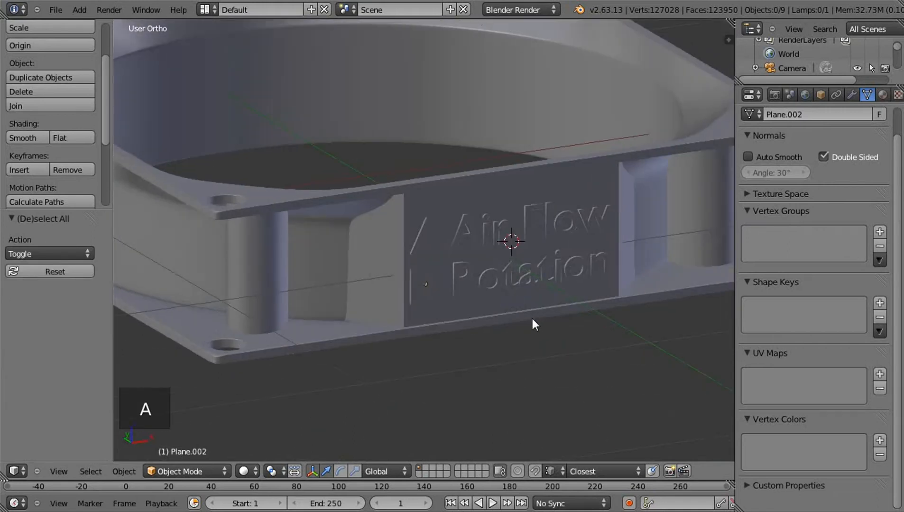
mouse_move(523, 258)
middle_mouse_down()
mouse_move(467, 250)
mouse_move(517, 251)
middle_mouse_up()
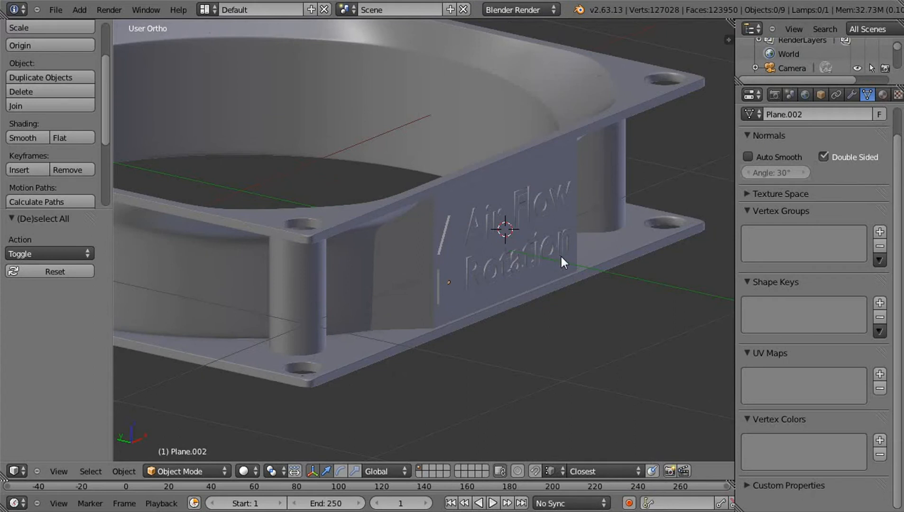
middle_click_drag(607, 250, 453, 99)
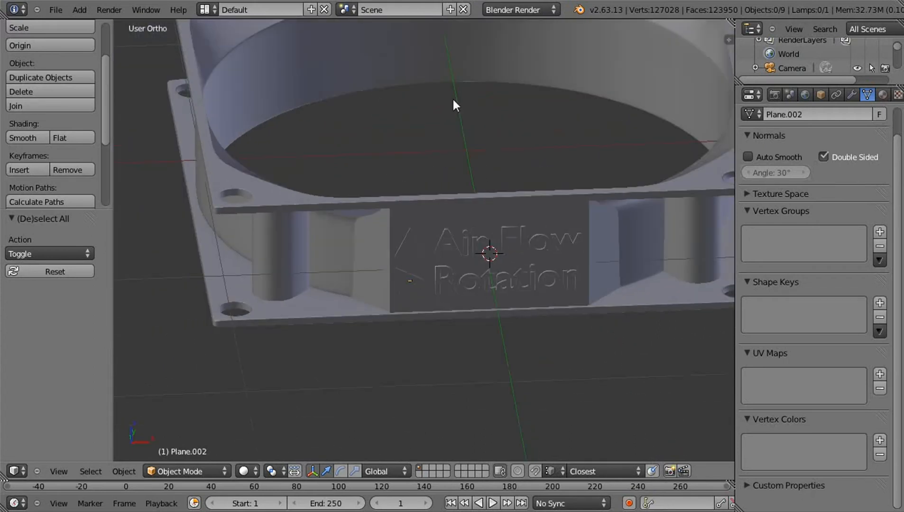
middle_click_drag(518, 168, 225, 44)
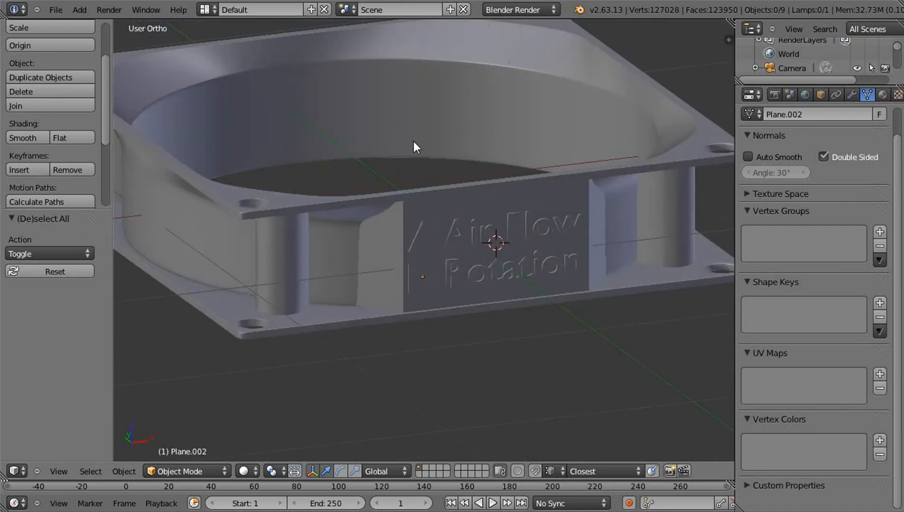